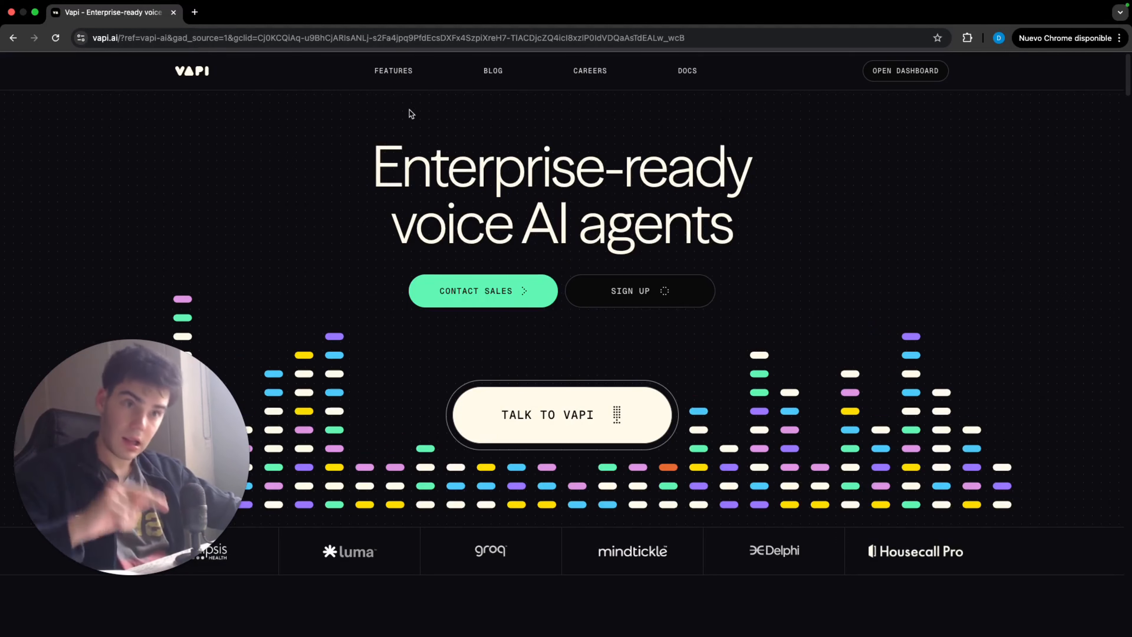
Open the Vapi dashboard's API documentation and launch the request playground for the Create Assistant endpoint
left_click(904, 67)
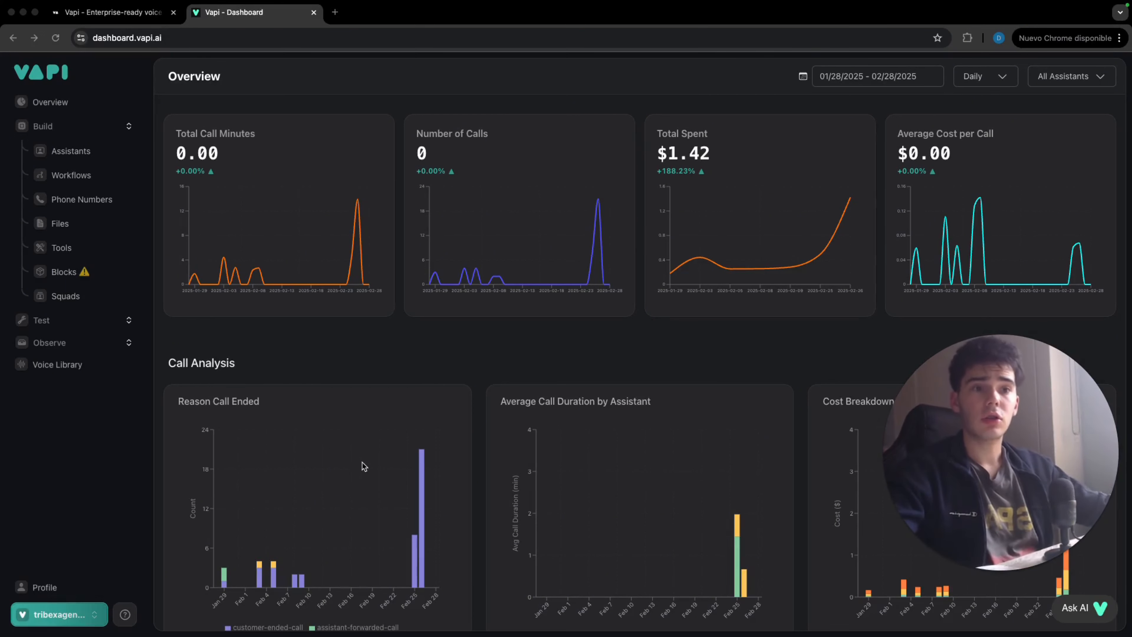
left_click(126, 614)
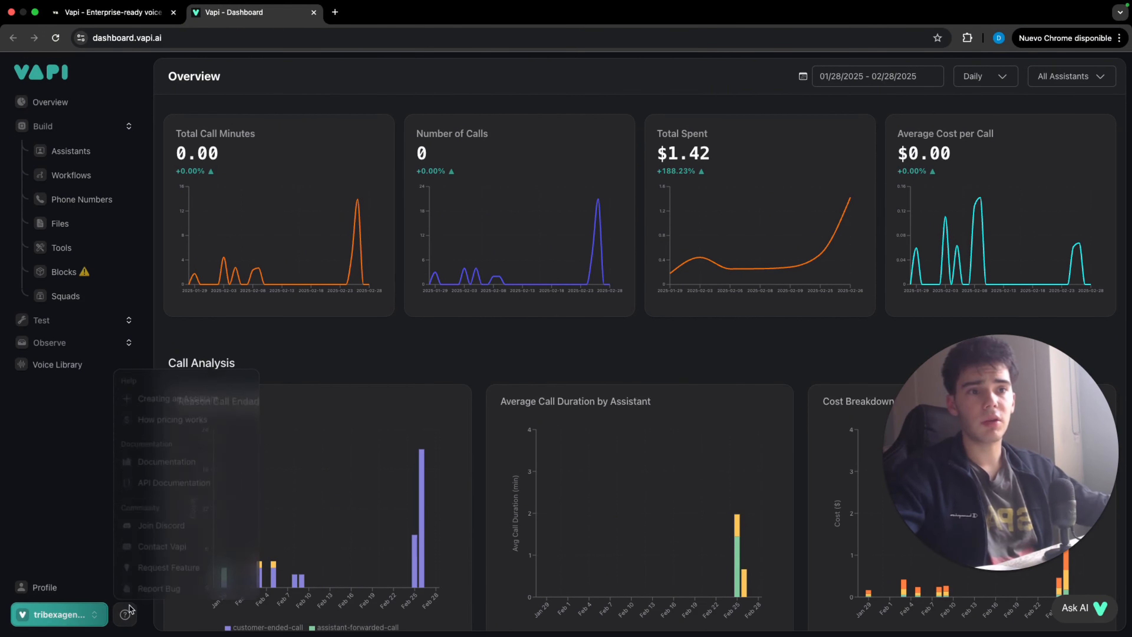
left_click(159, 479)
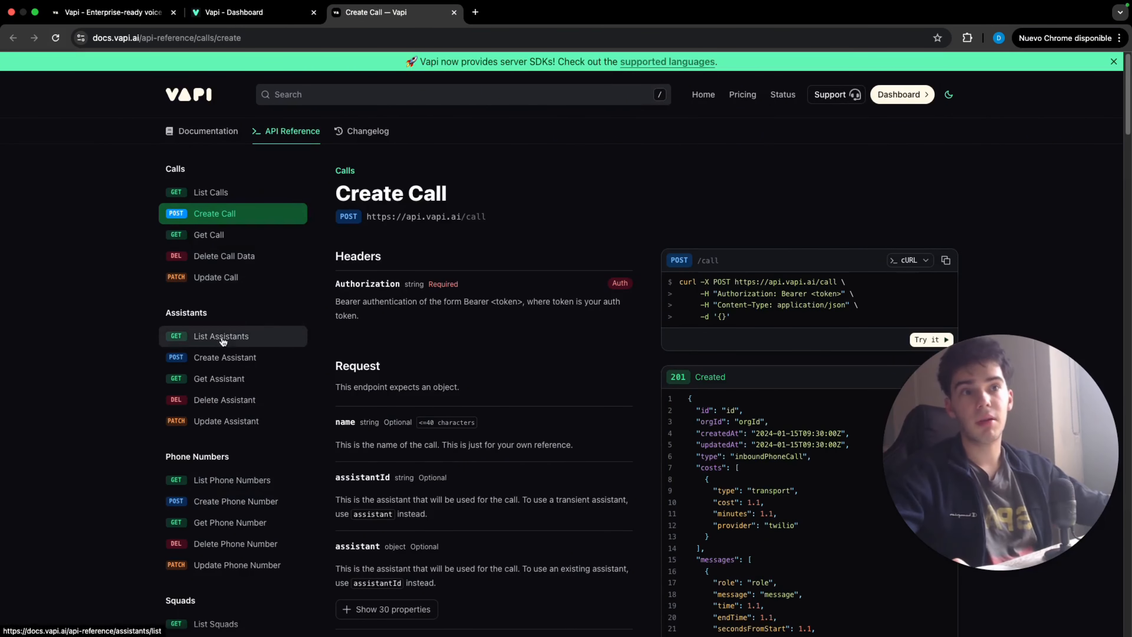
left_click(232, 357)
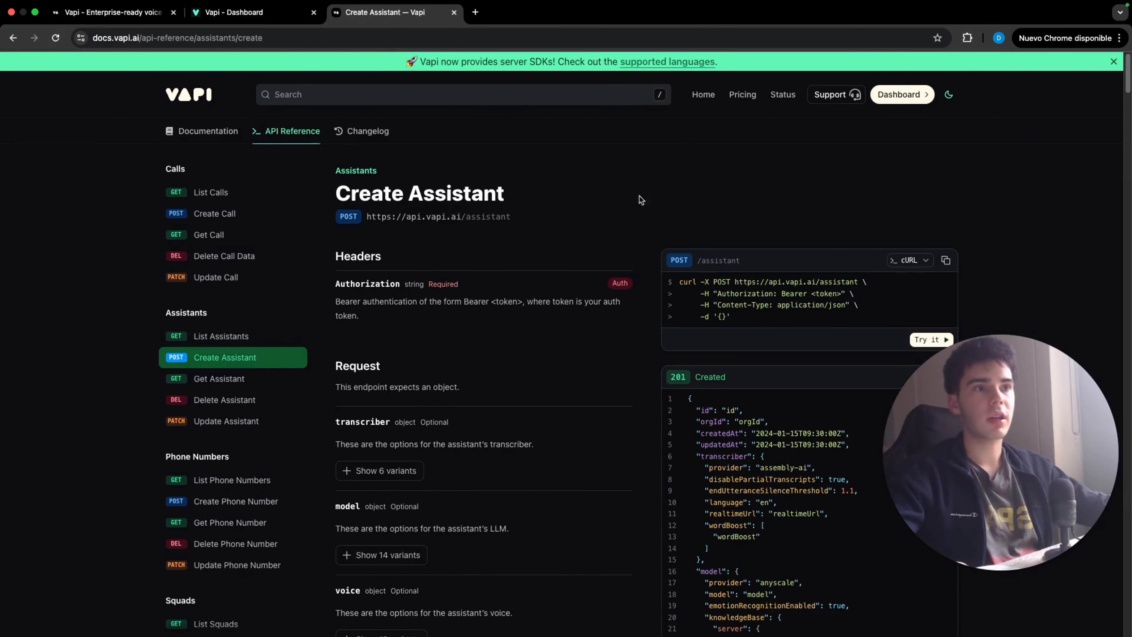
left_click(913, 339)
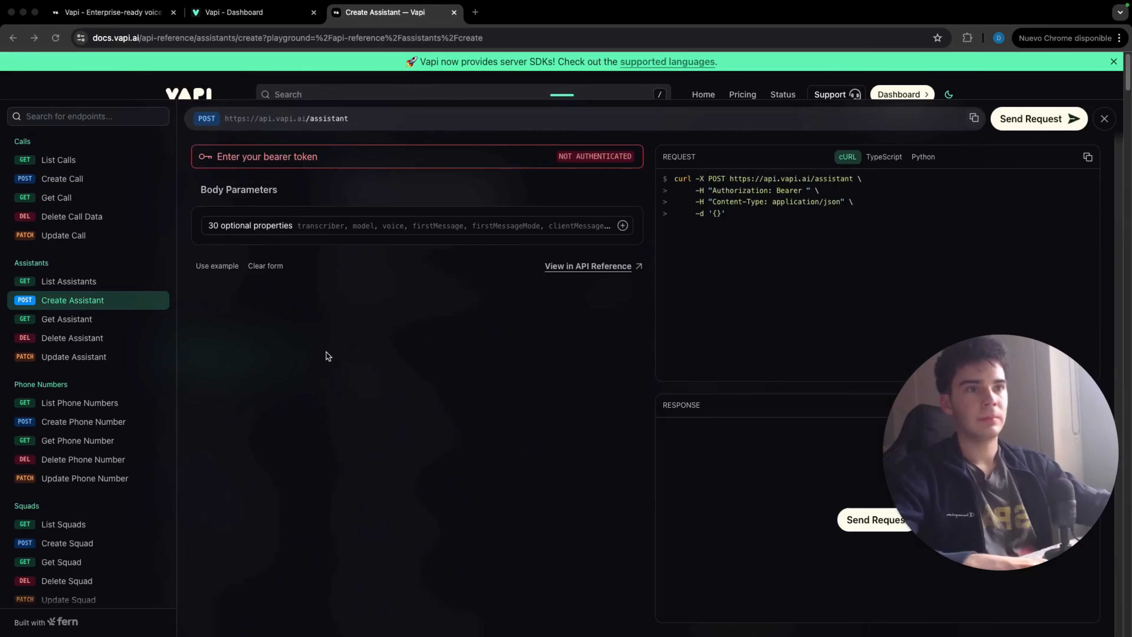
Add the transcriber property to the request body and set its provider to deepgram
left_click(361, 227)
left_click(265, 250)
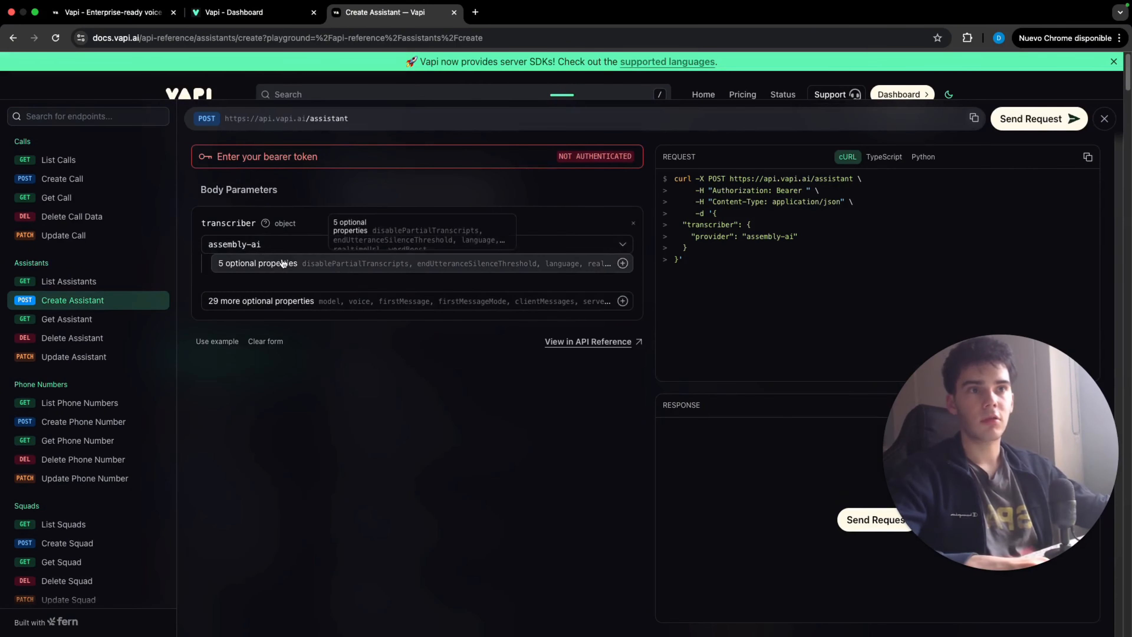
left_click(270, 245)
left_click(265, 317)
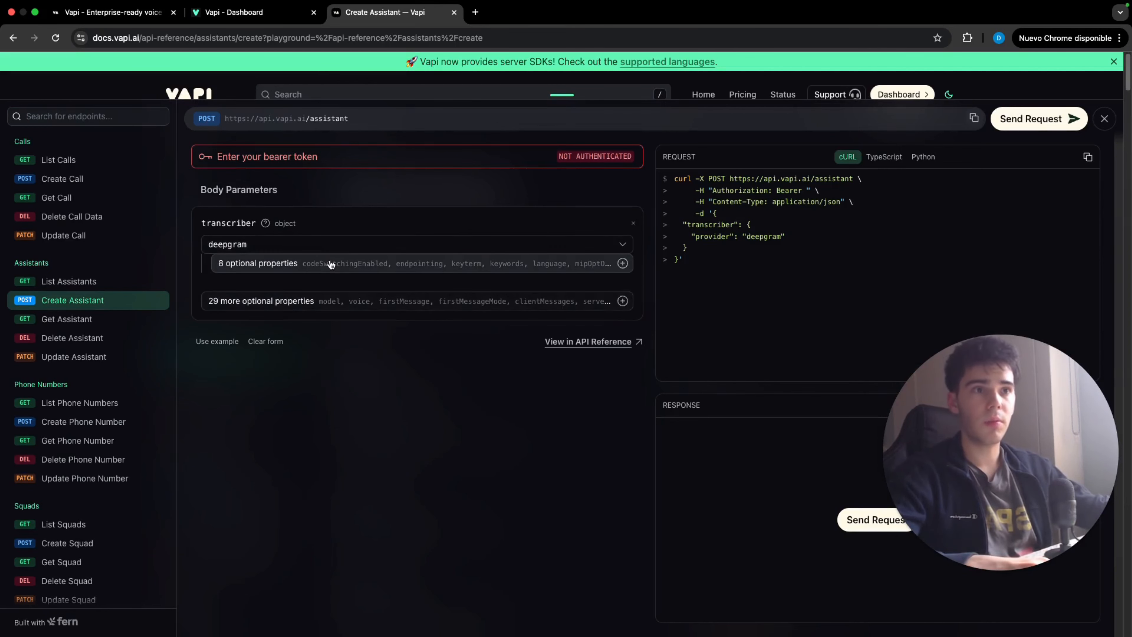
Add the language and model properties to the transcriber, set to en and nova-2
left_click(328, 263)
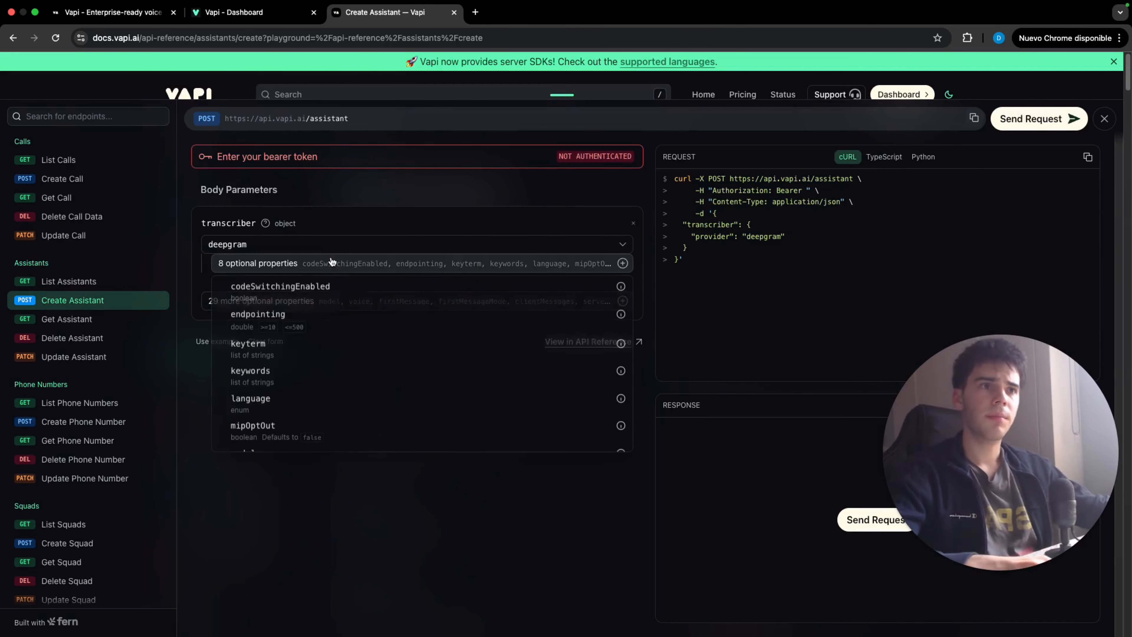
left_click(280, 395)
left_click(491, 263)
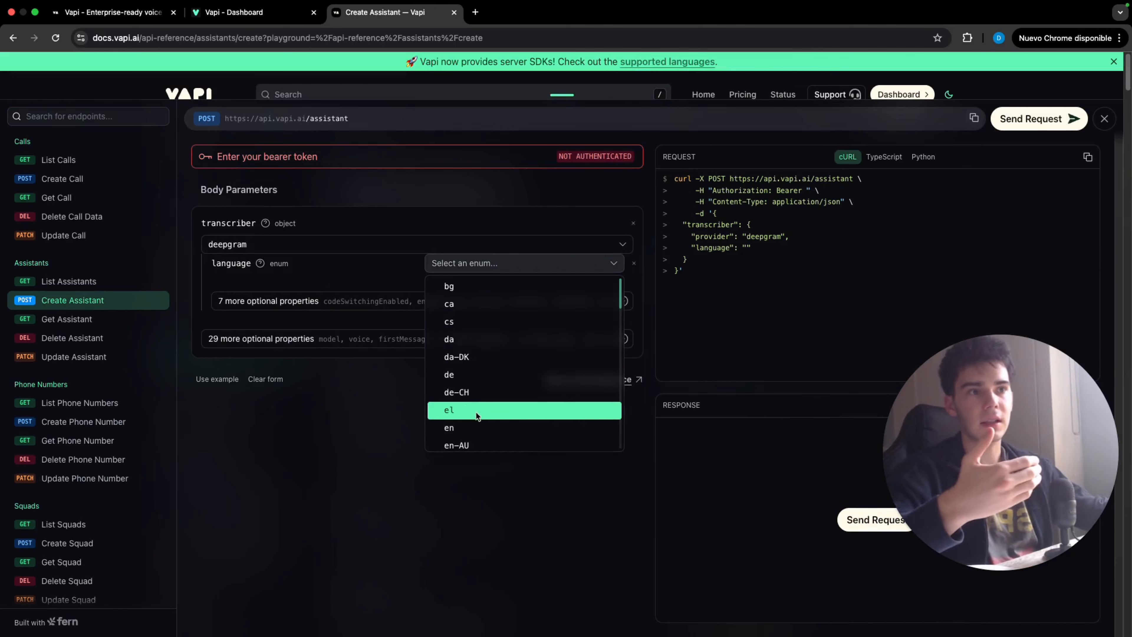
left_click(468, 427)
left_click(401, 300)
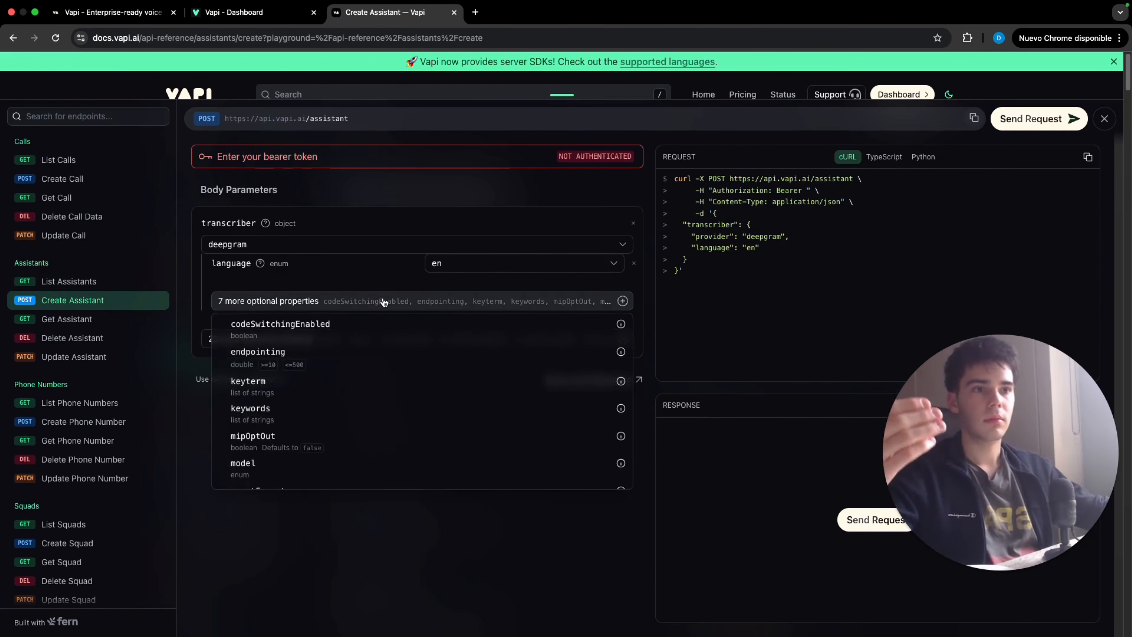
left_click(312, 437)
left_click(522, 301)
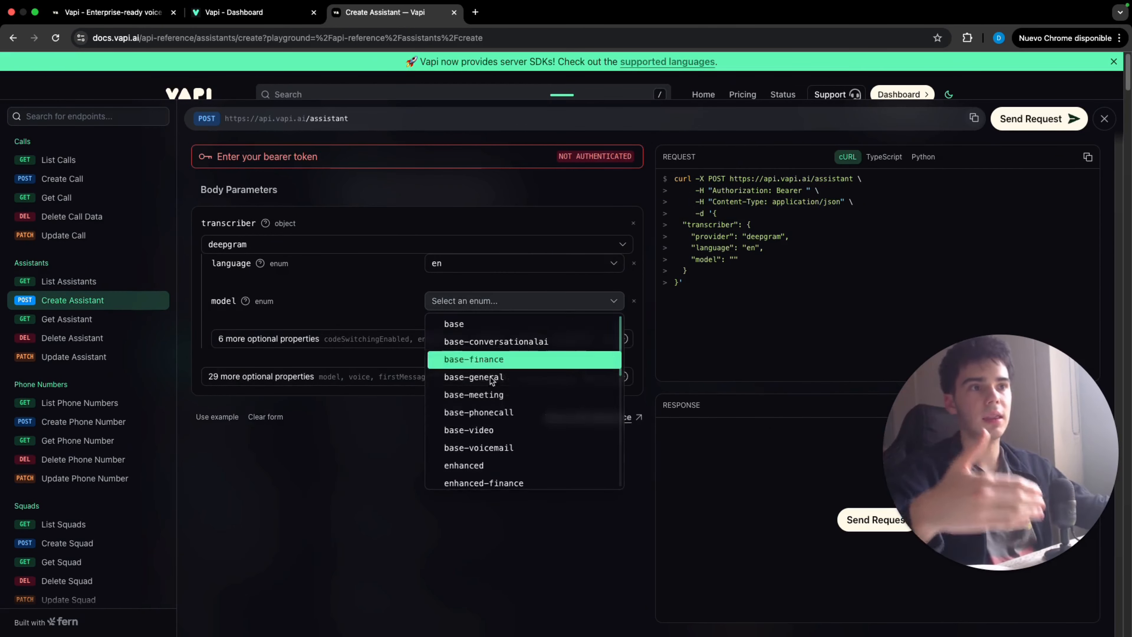
scroll(513, 352, "down", 3)
left_click(464, 439)
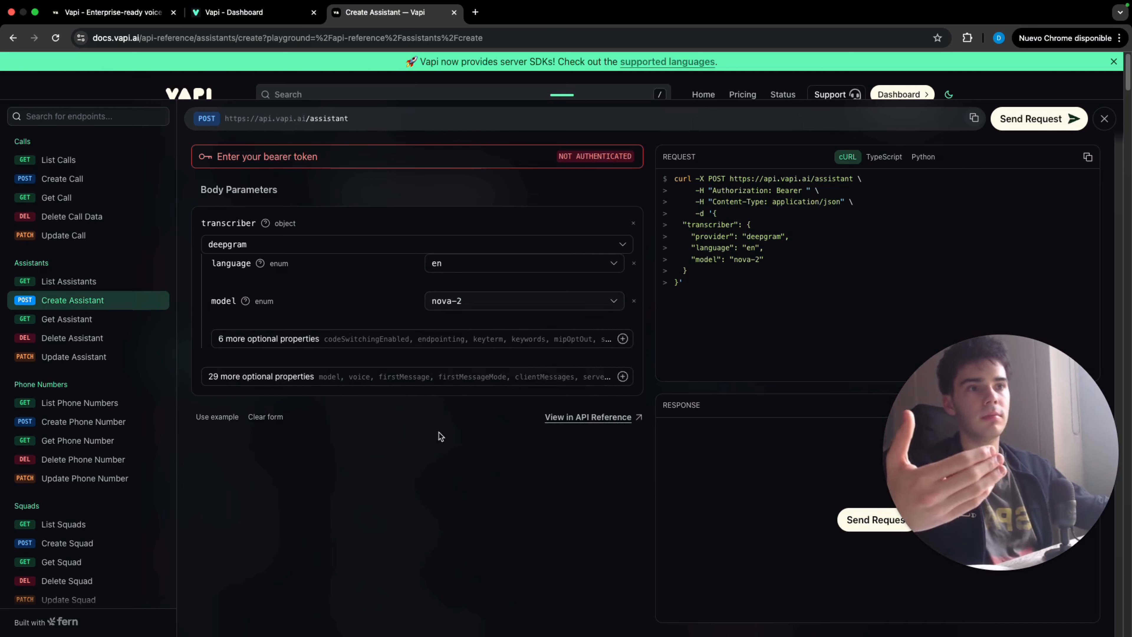
Add the model object to the request body with provider openai and model gpt-4o-mini
left_click(394, 372)
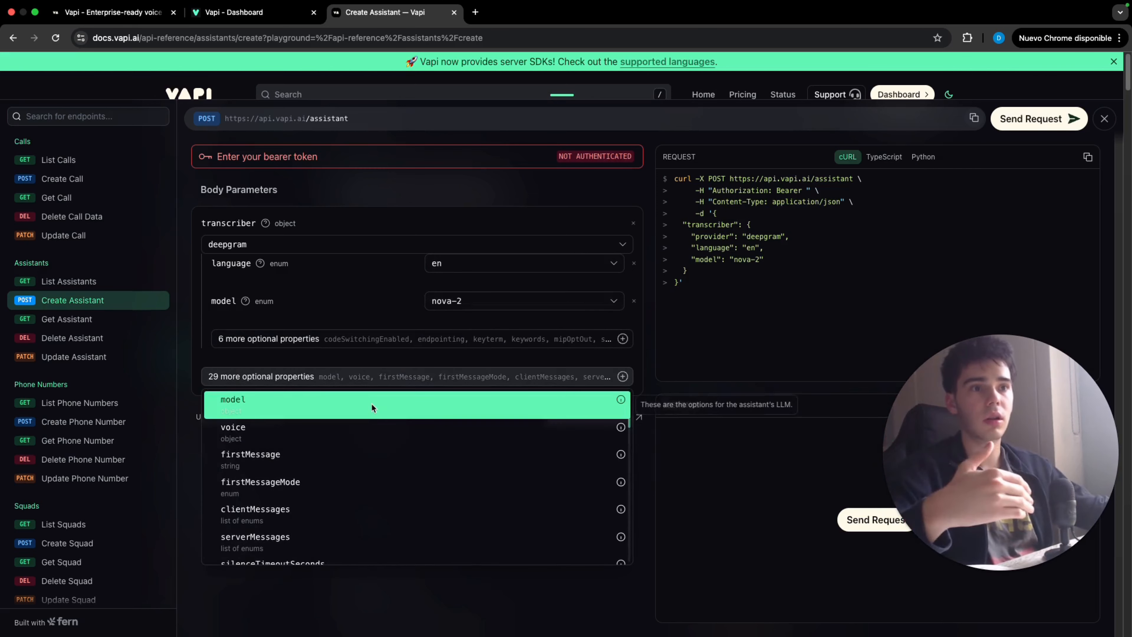
left_click(372, 401)
left_click(400, 395)
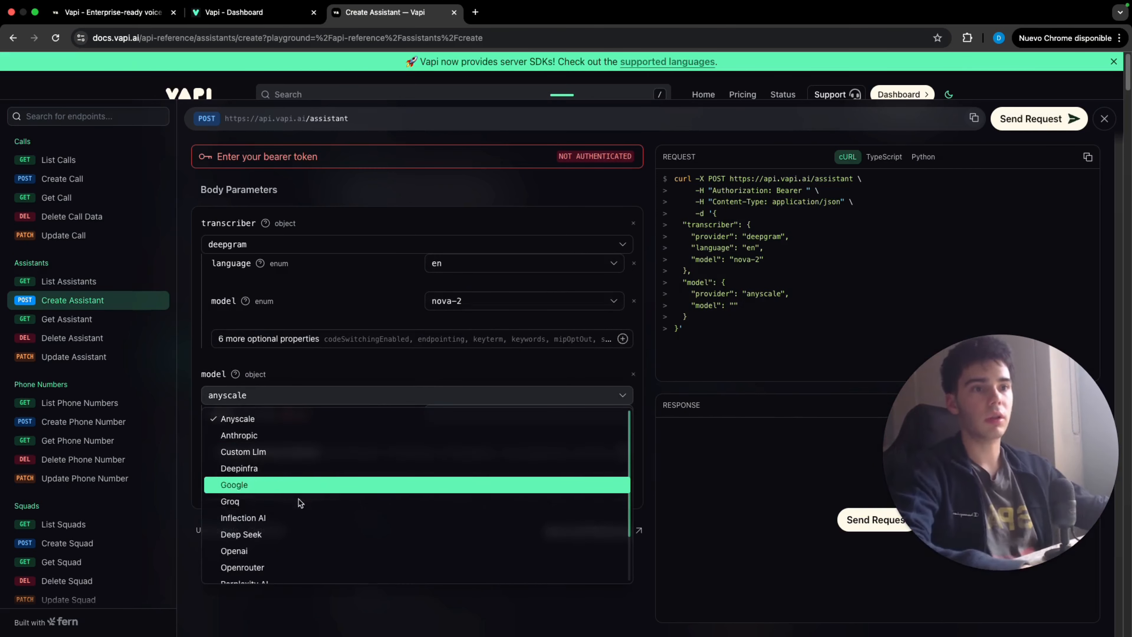
scroll(312, 464, "down", 3)
left_click(274, 488)
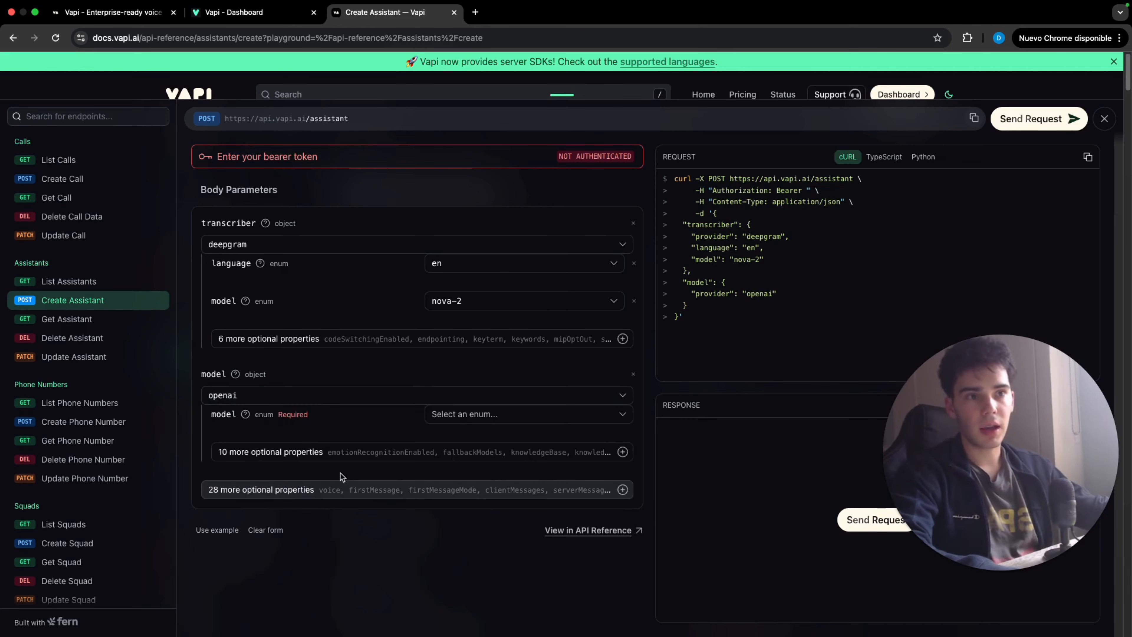
left_click(475, 419)
scroll(462, 477, "down", 10)
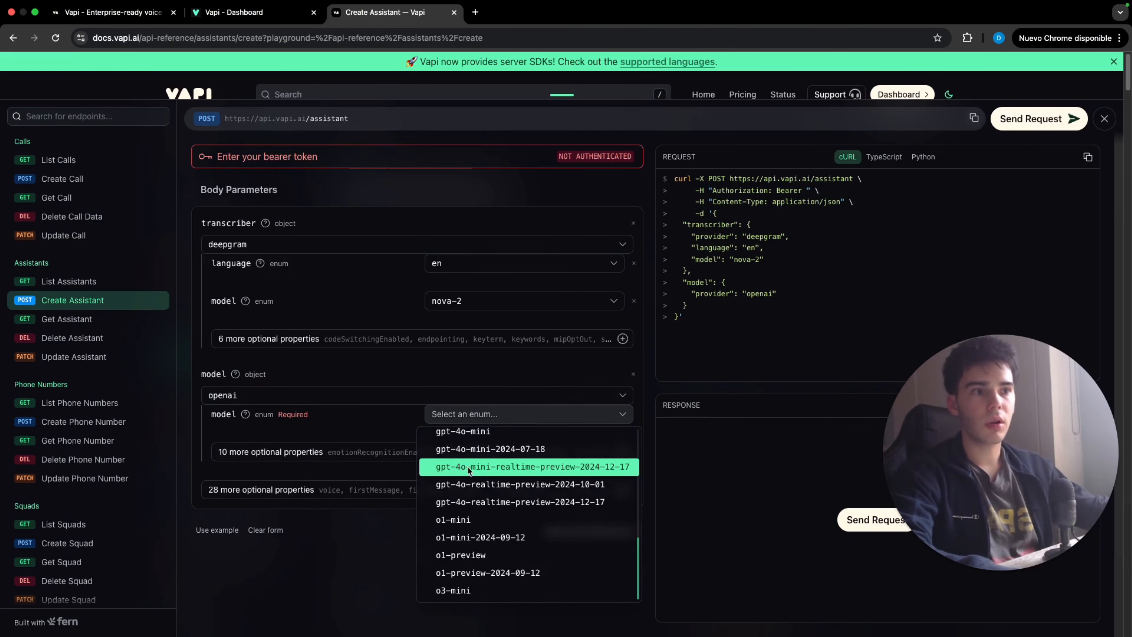
left_click(463, 431)
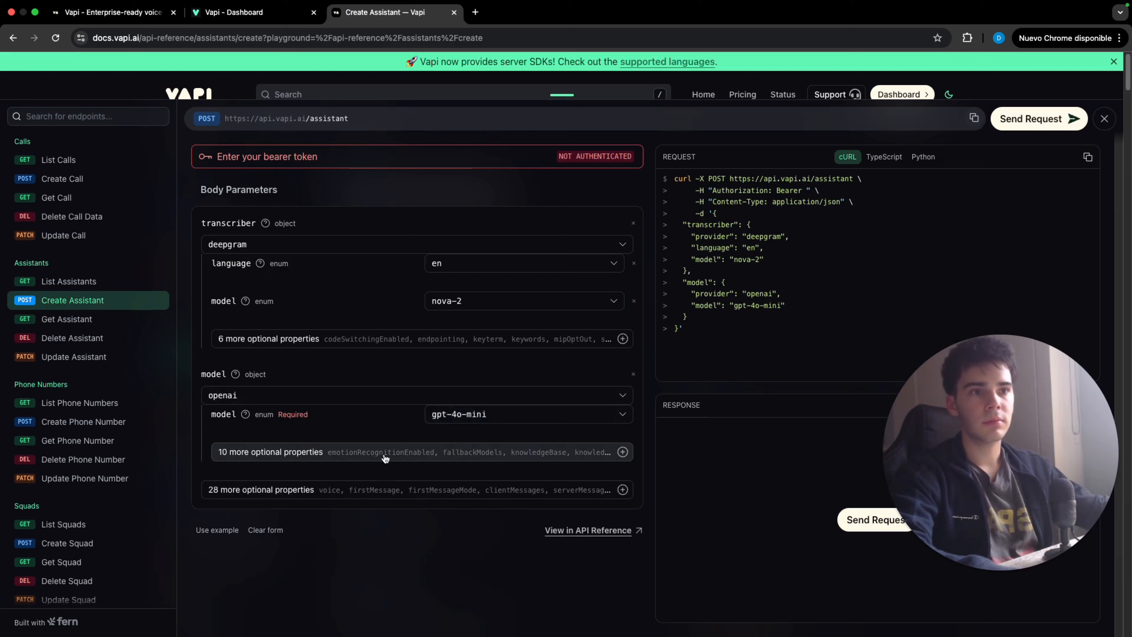
Add a messages list to the model with one item that has the role system and an empty content field
left_click(383, 452)
left_click(293, 422)
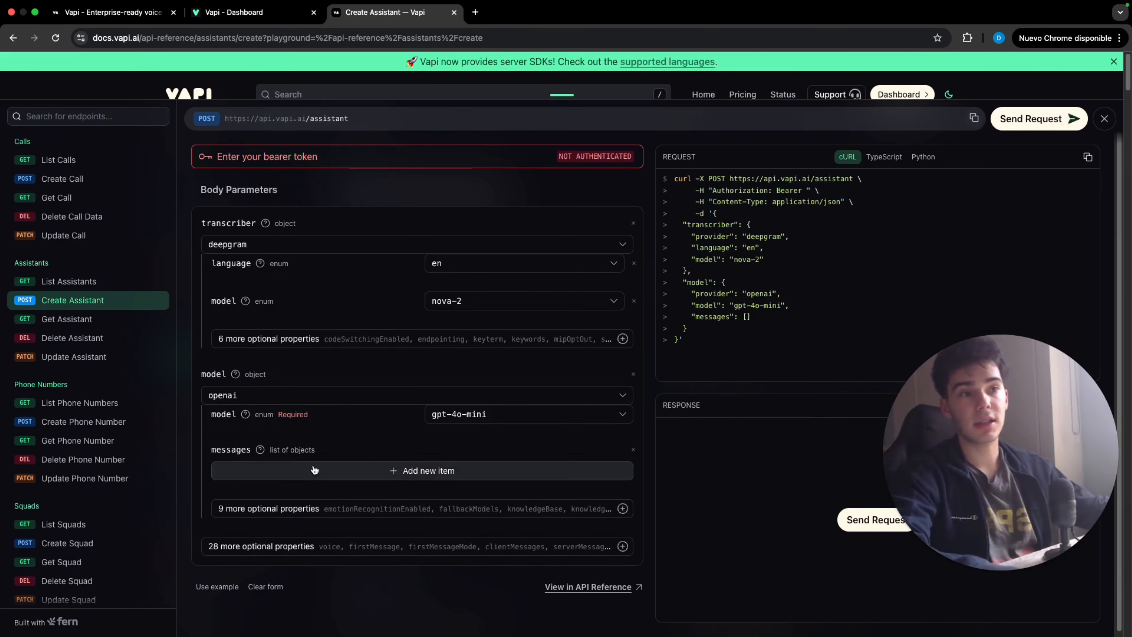
left_click(324, 468)
left_click(442, 494)
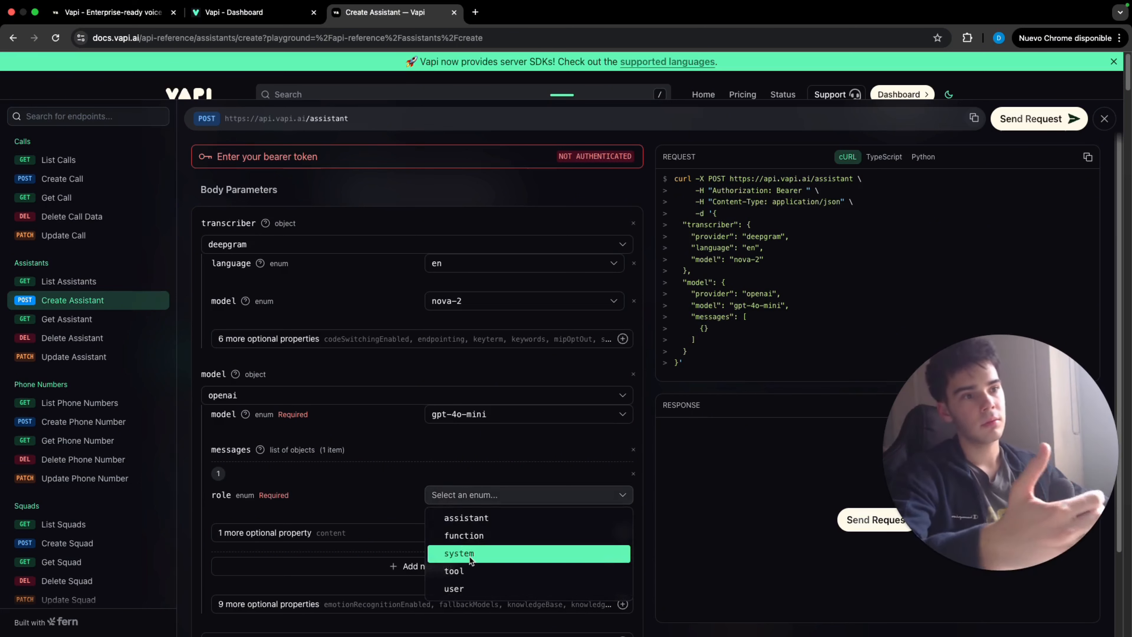
left_click(452, 553)
left_click(418, 535)
left_click(414, 571)
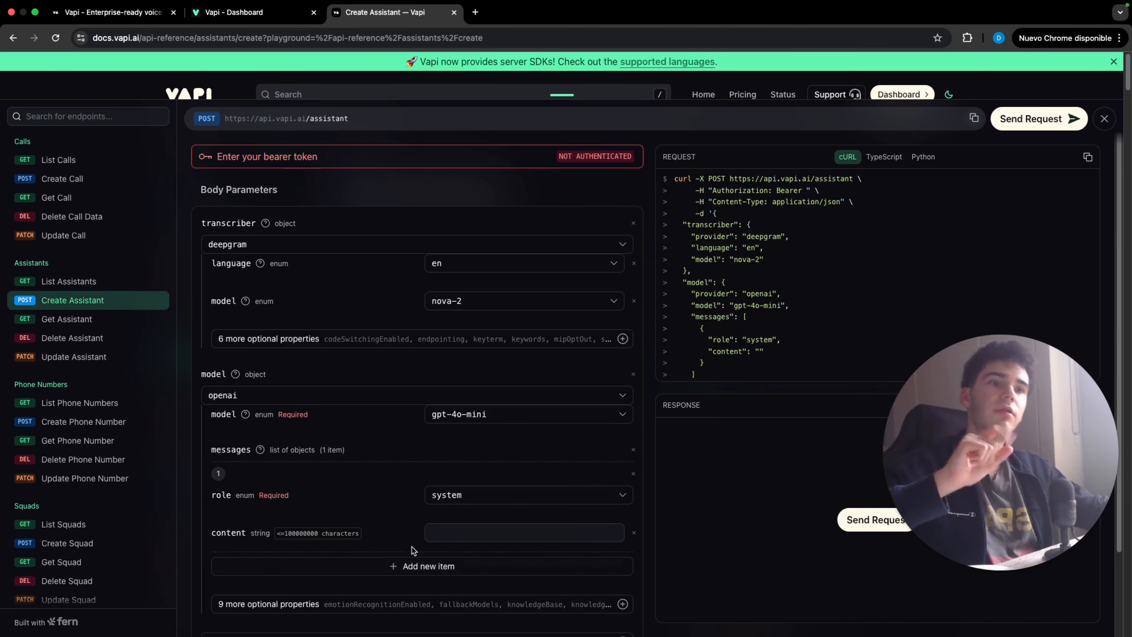
Add the maxTokens property to the openai model and set it to 1000
scroll(445, 561, "down", 2)
left_click(438, 534)
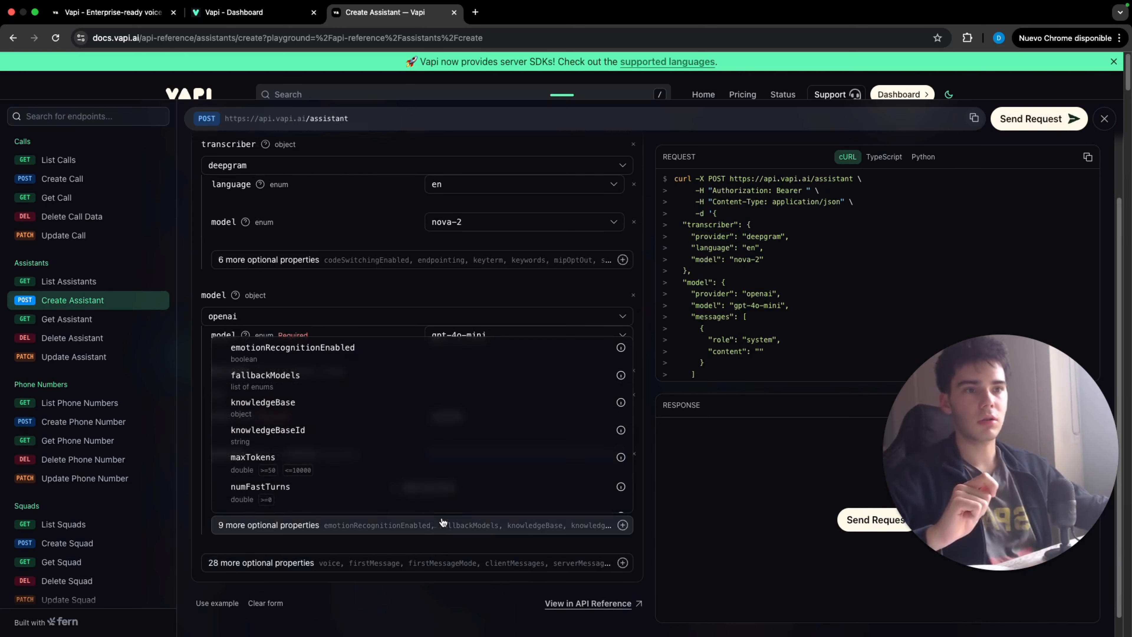
scroll(345, 456, "down", 1)
left_click(322, 434)
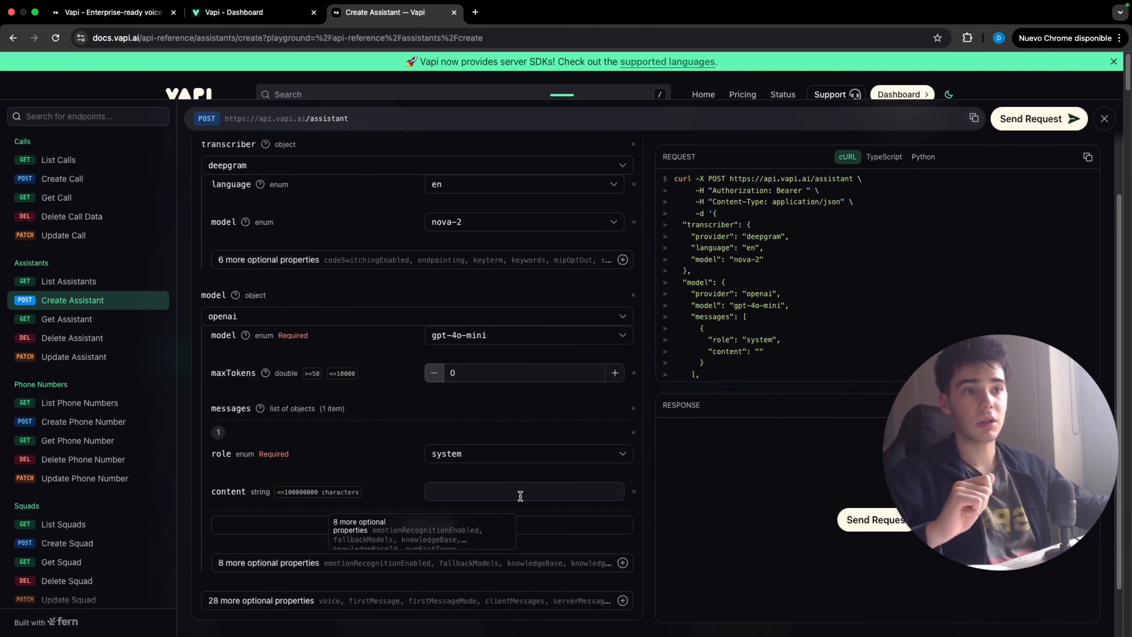
left_click(482, 373)
type("10")
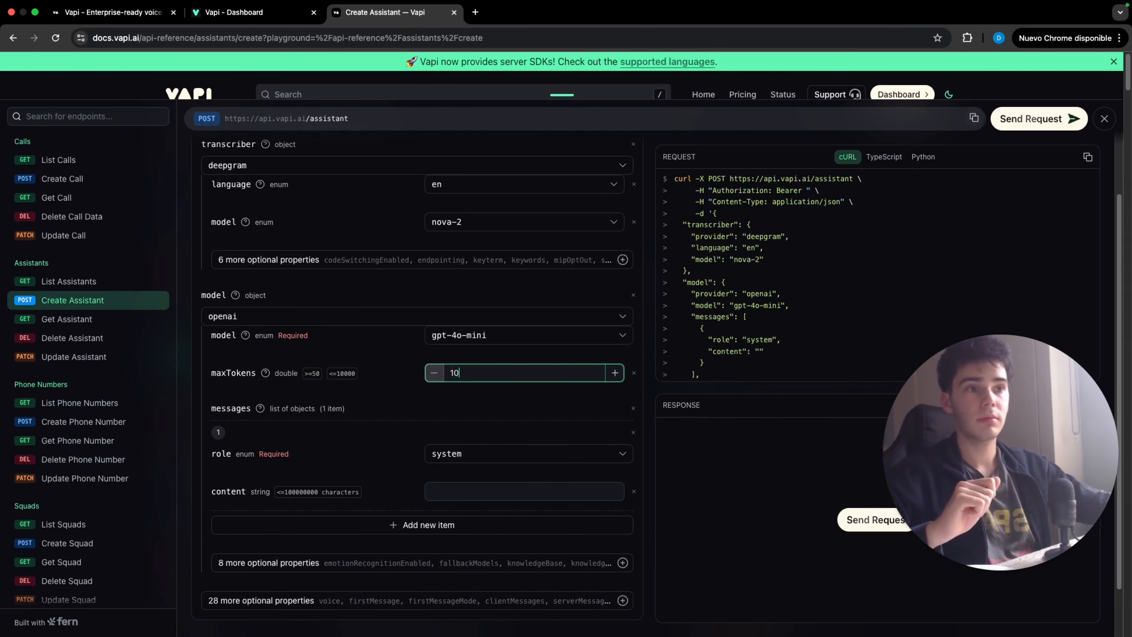
type("00")
Add the temperature property to the openai model and set it to 0,2
left_click(491, 564)
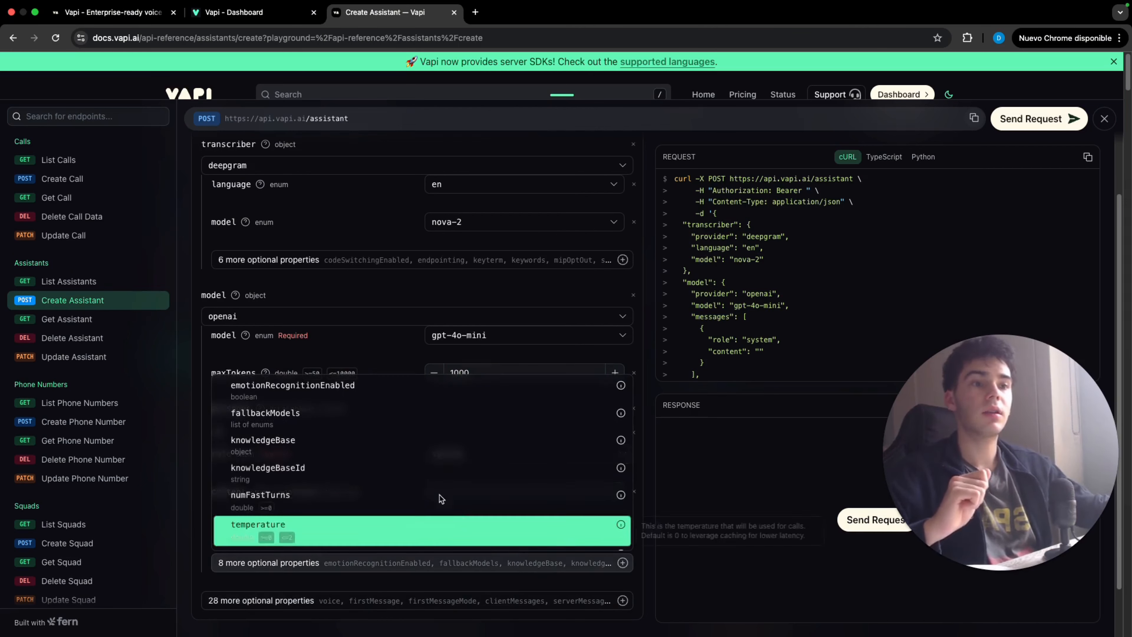
left_click(367, 528)
scroll(490, 522, "down", 1)
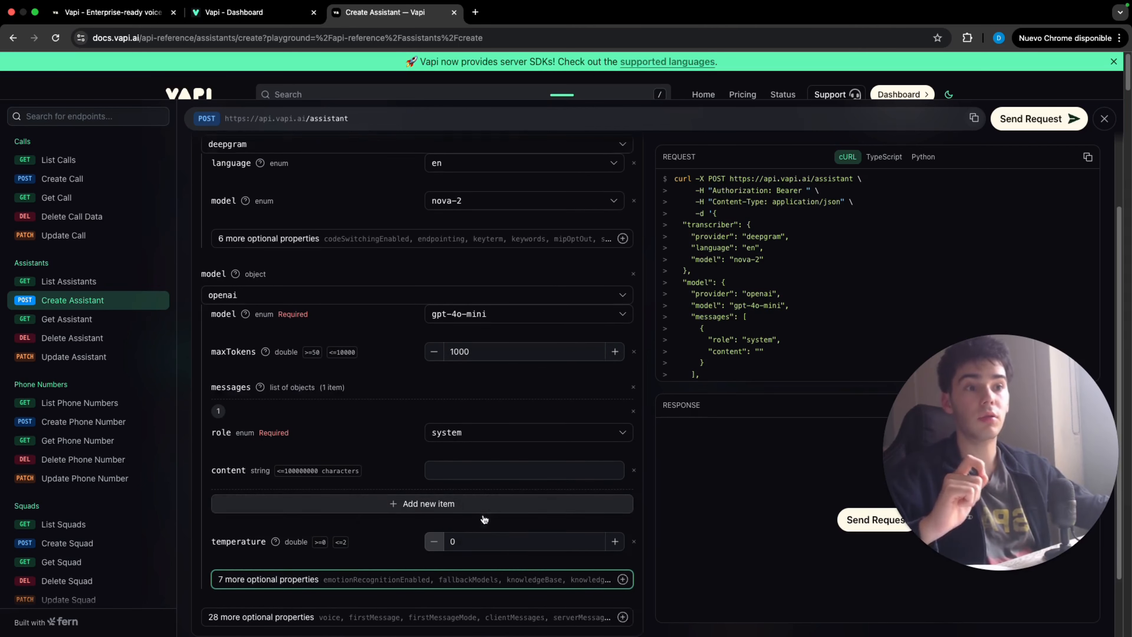
left_click(504, 522)
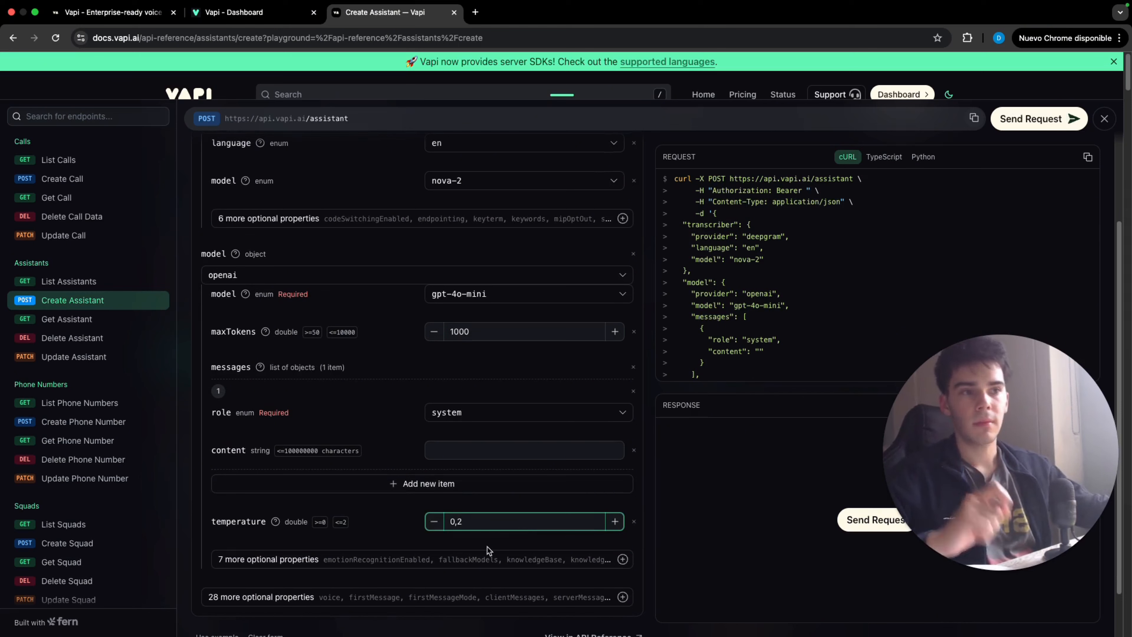
type(",2")
Check the model's remaining optional properties, and add a voice object to the request body with provider 11labs
left_click(482, 558)
scroll(382, 467, "down", 1)
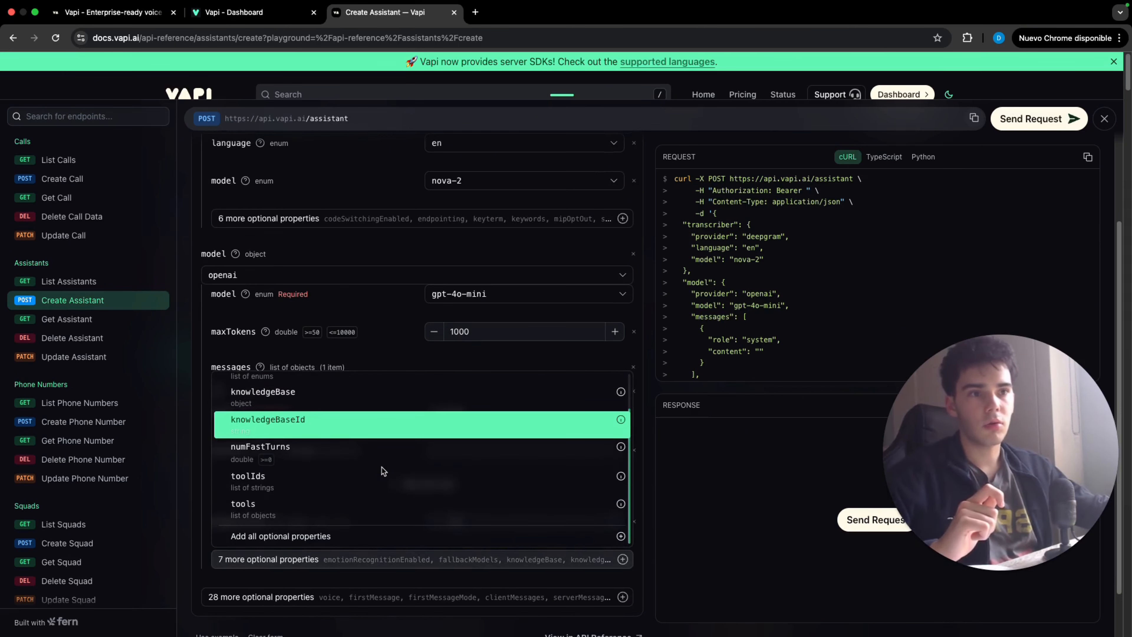
scroll(382, 467, "up", 2)
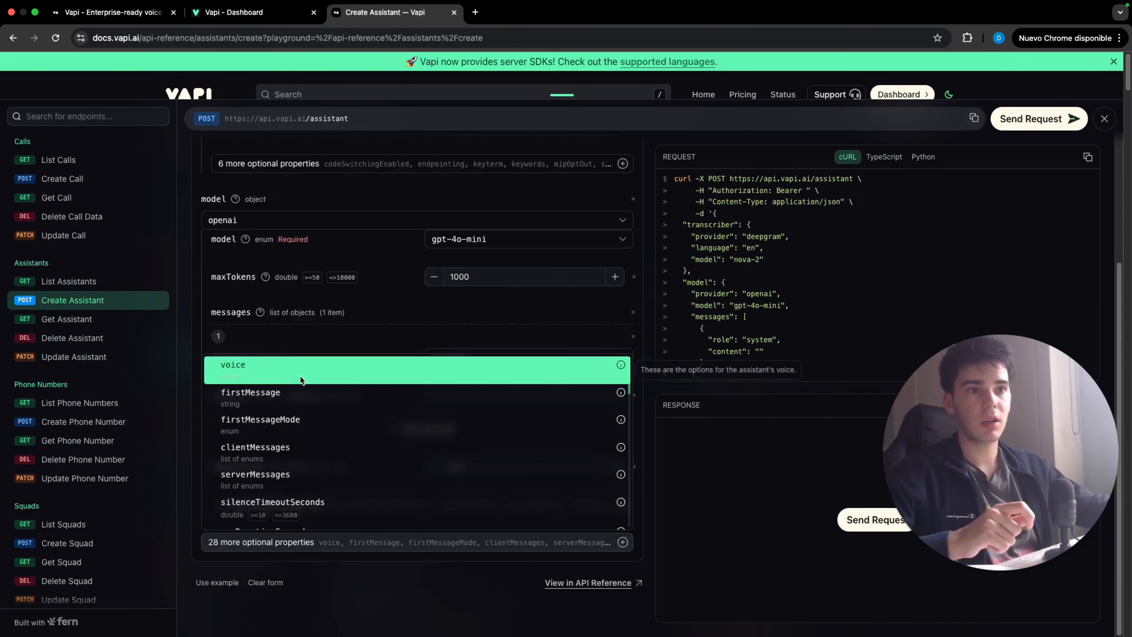
left_click(300, 377)
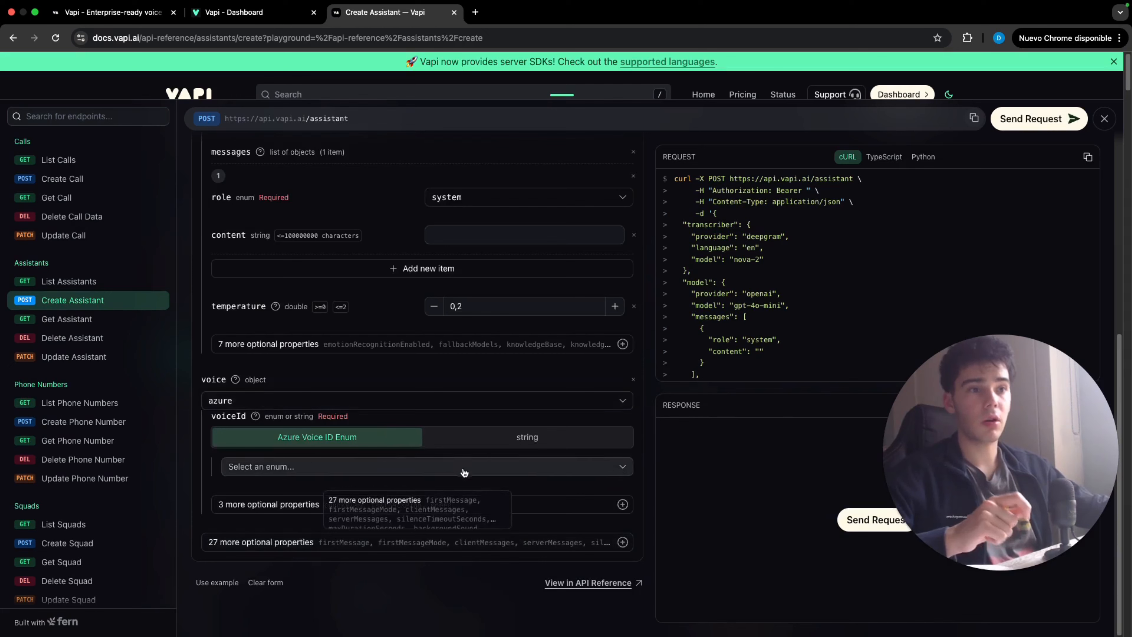
left_click(514, 505)
left_click(390, 401)
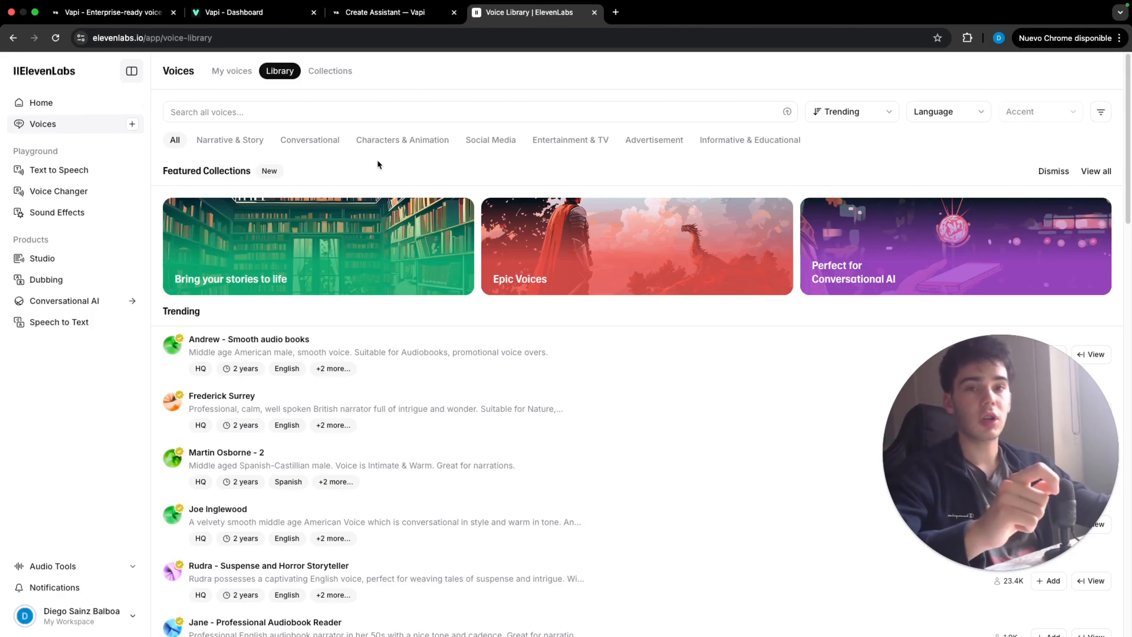
Return to the Create Assistant request and look through the preset Eleven Labs voice IDs offered for voiceId
left_click(255, 18)
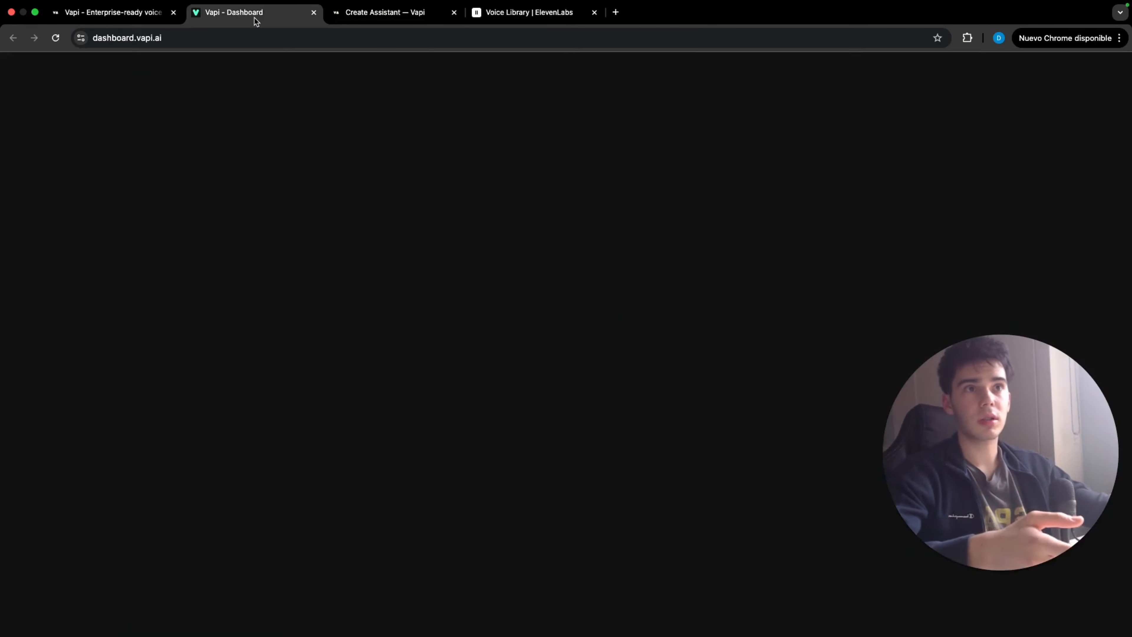
left_click(383, 13)
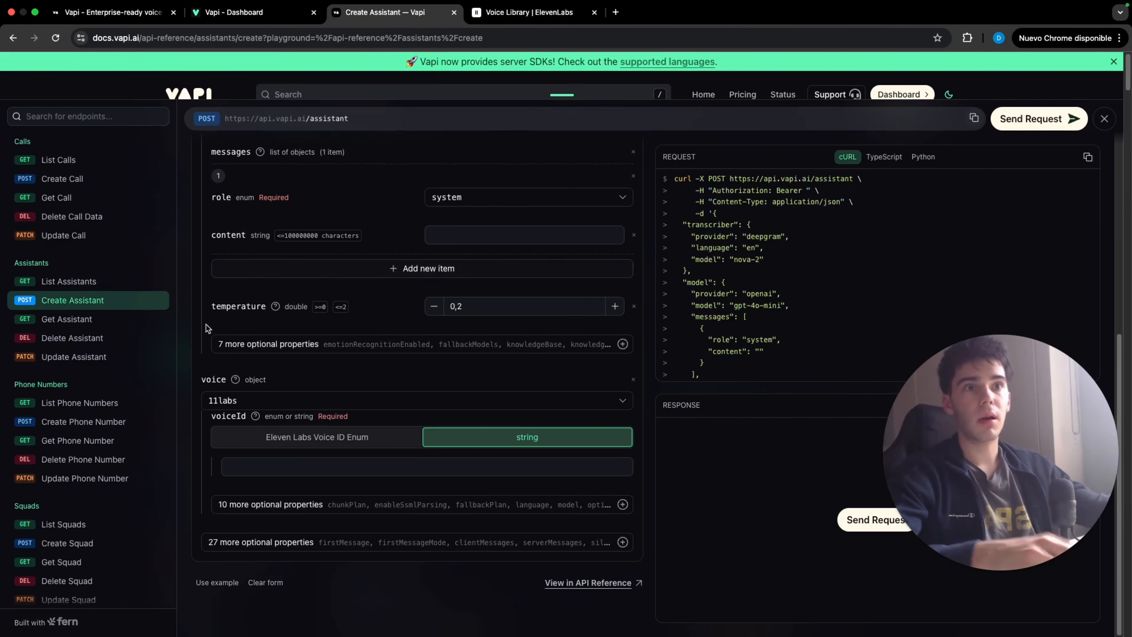
left_click(329, 442)
left_click(336, 467)
scroll(406, 311, "down", 2)
left_click(724, 500)
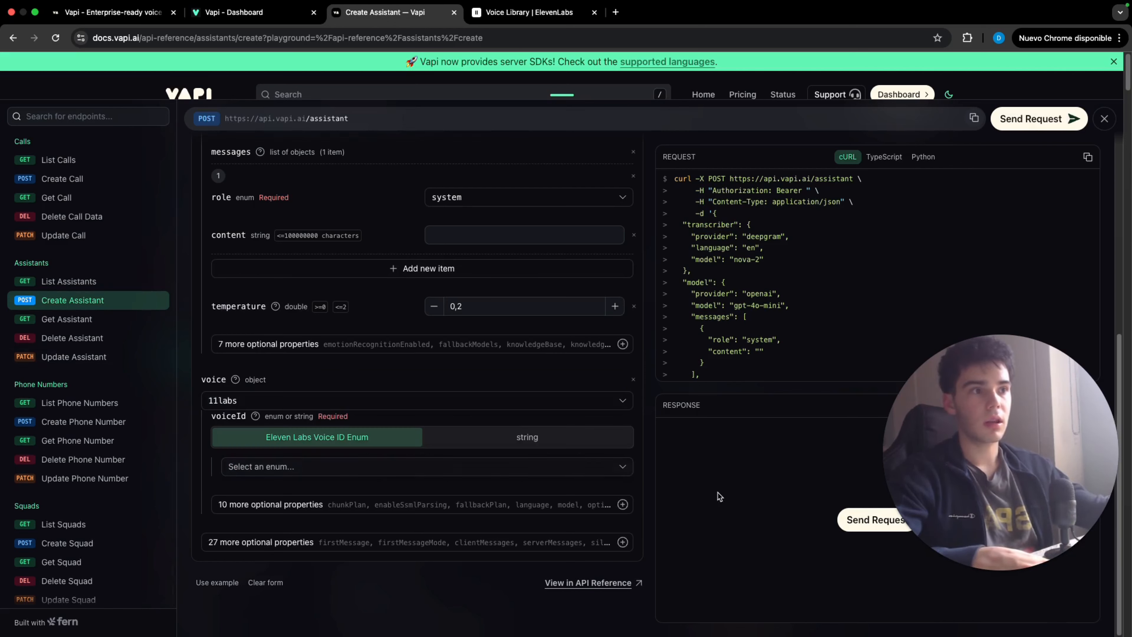
Set the voiceId type to string and switch to the ElevenLabs voice library
left_click(560, 437)
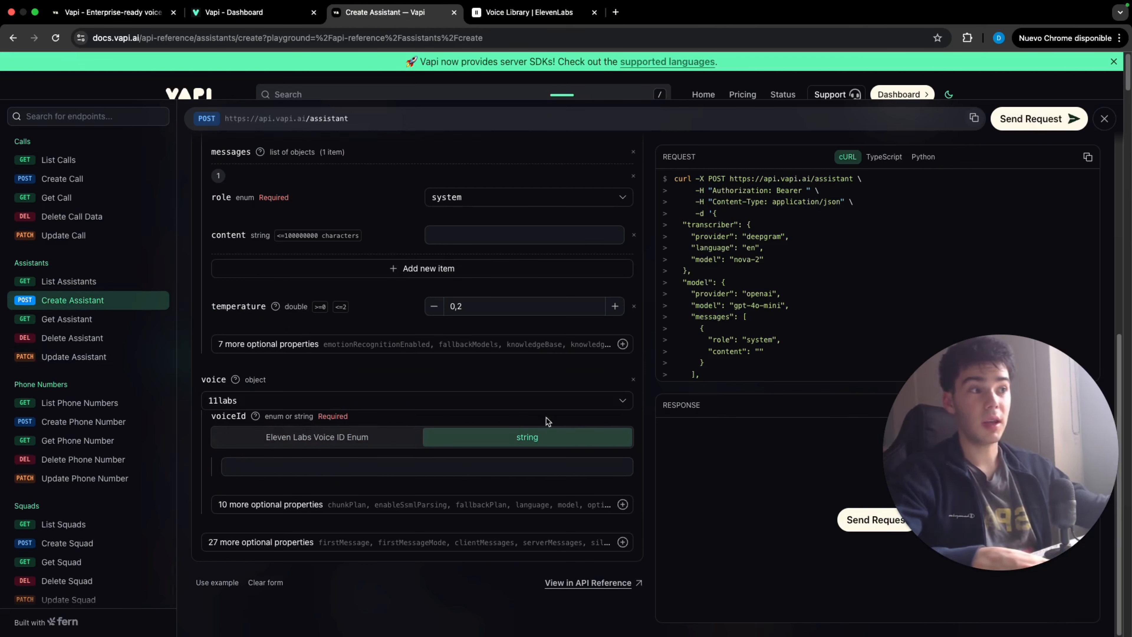
left_click(502, 13)
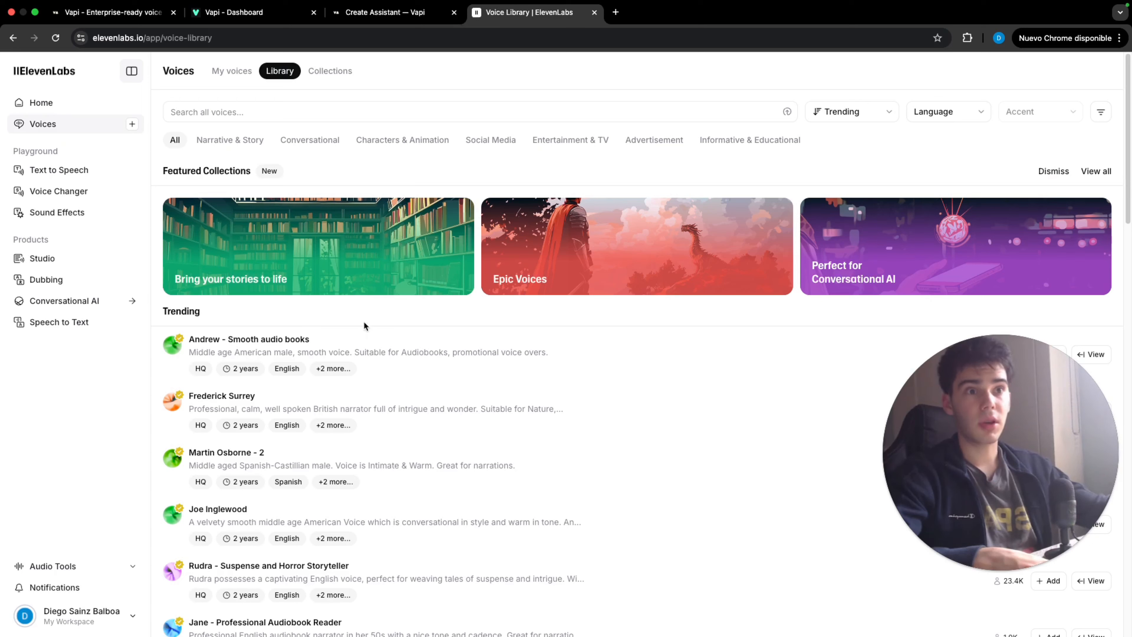
Filter the ElevenLabs voice library to English voices with a US Northeast accent
left_click(932, 107)
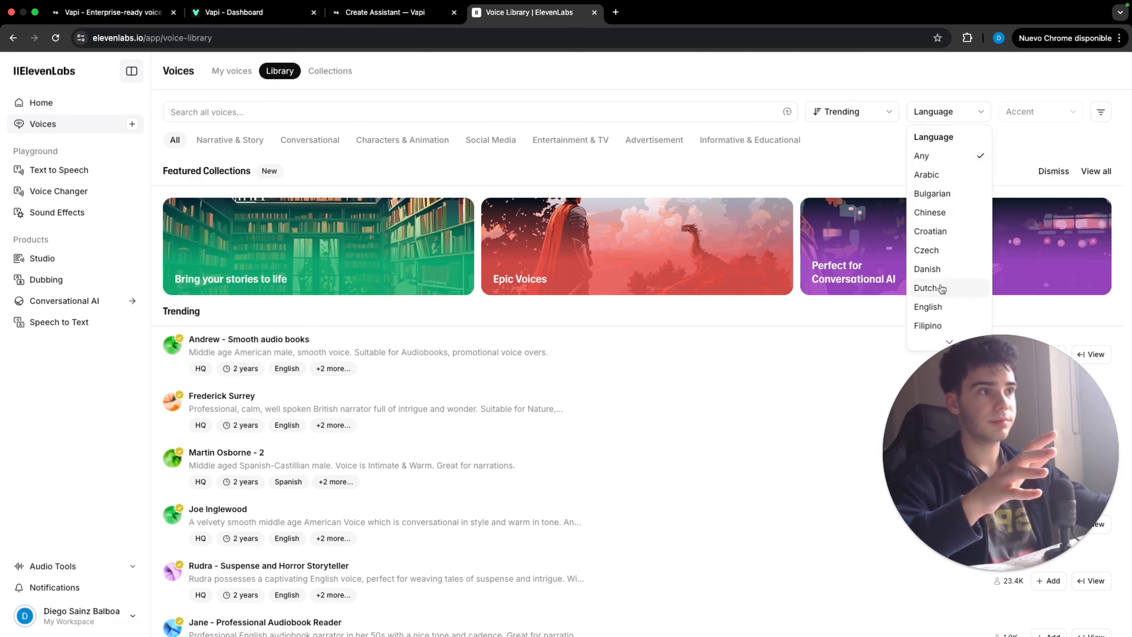
left_click(939, 308)
left_click(1032, 114)
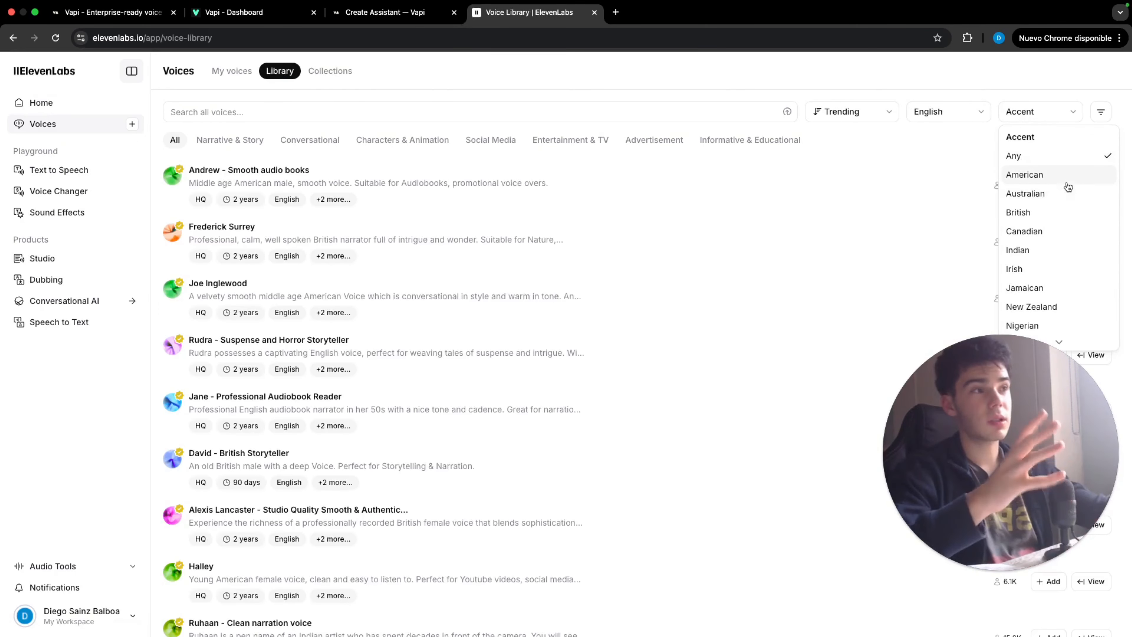
scroll(1069, 232, "down", 5)
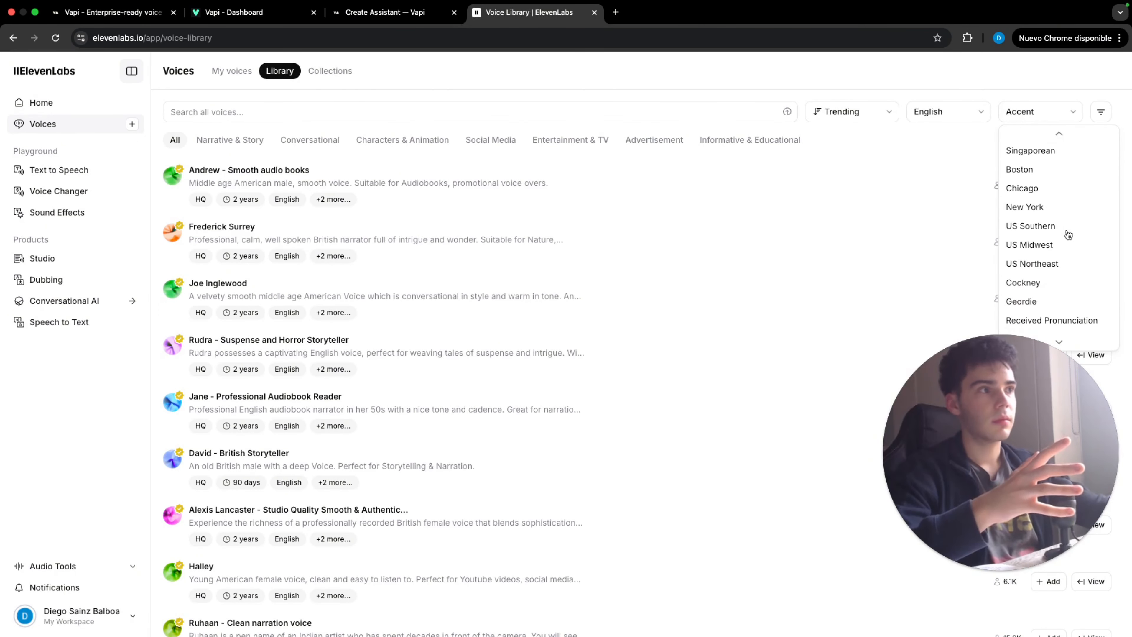
left_click(1065, 262)
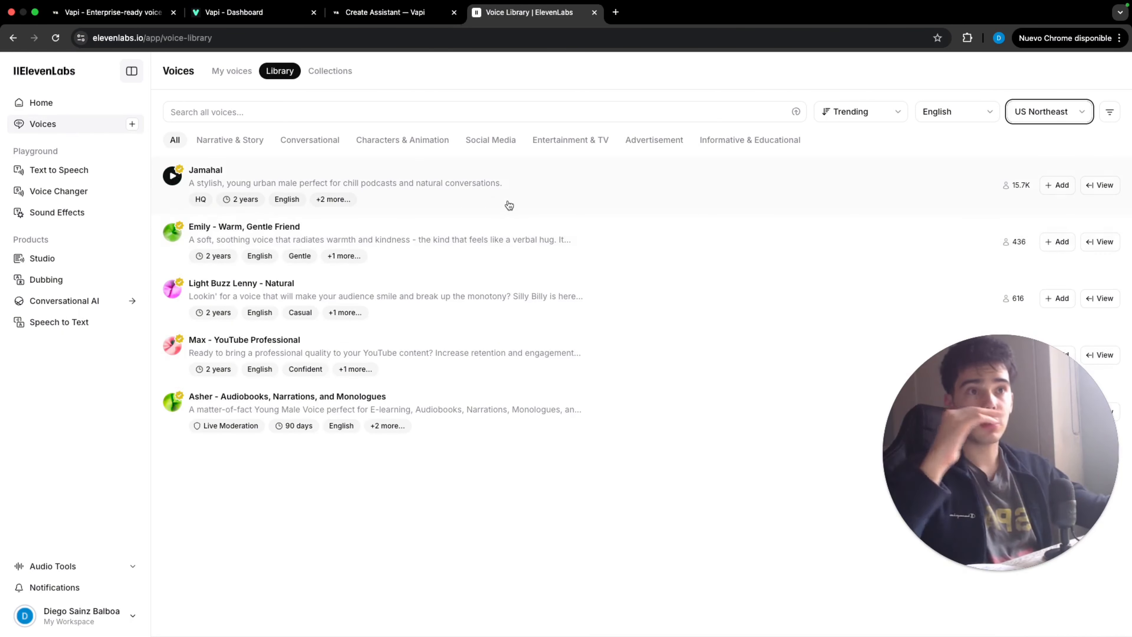
Preview the Jamahal voice, then view its details and copy its voice ID
left_click(510, 182)
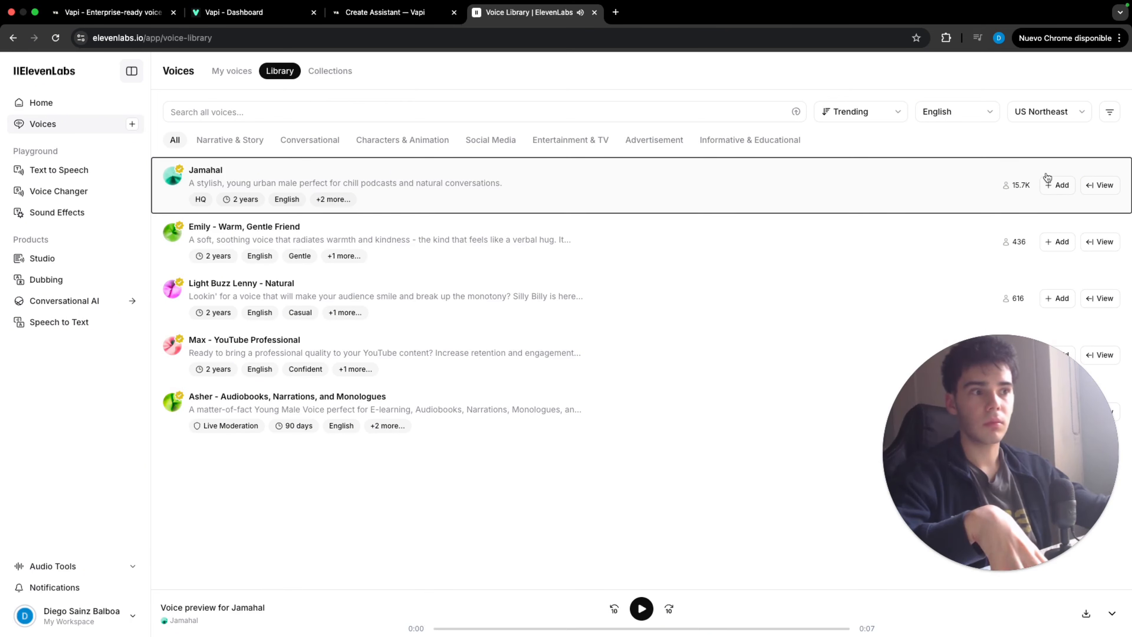
left_click(1098, 191)
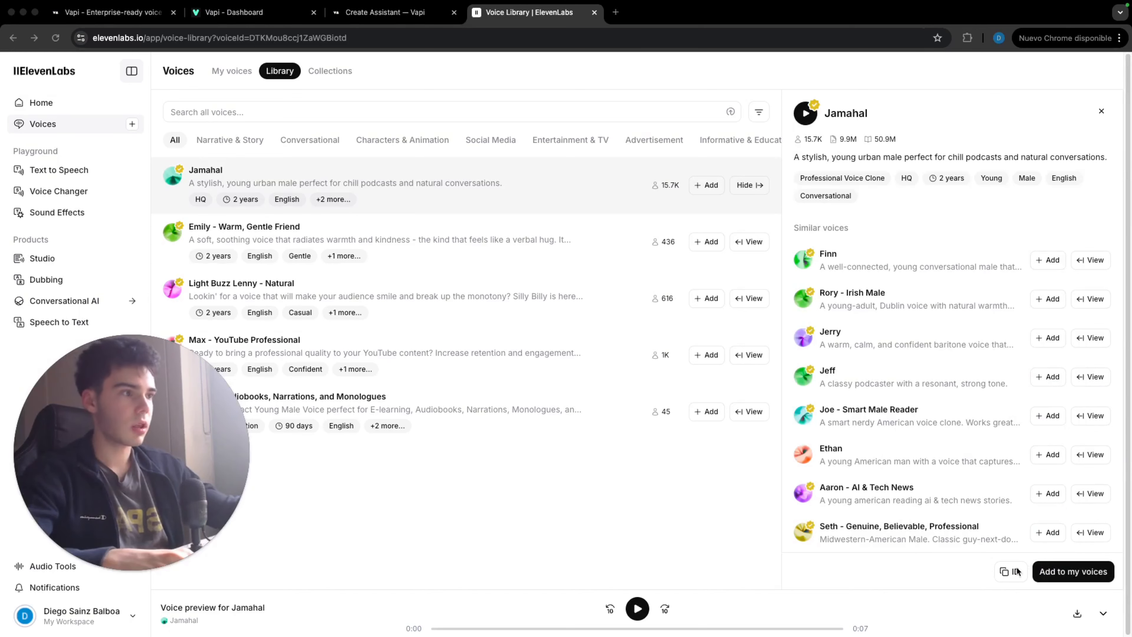
left_click(1008, 575)
Return to the Create Assistant request and enter DTKMou8ccj1ZaWGBiotd as the voiceId
left_click(386, 12)
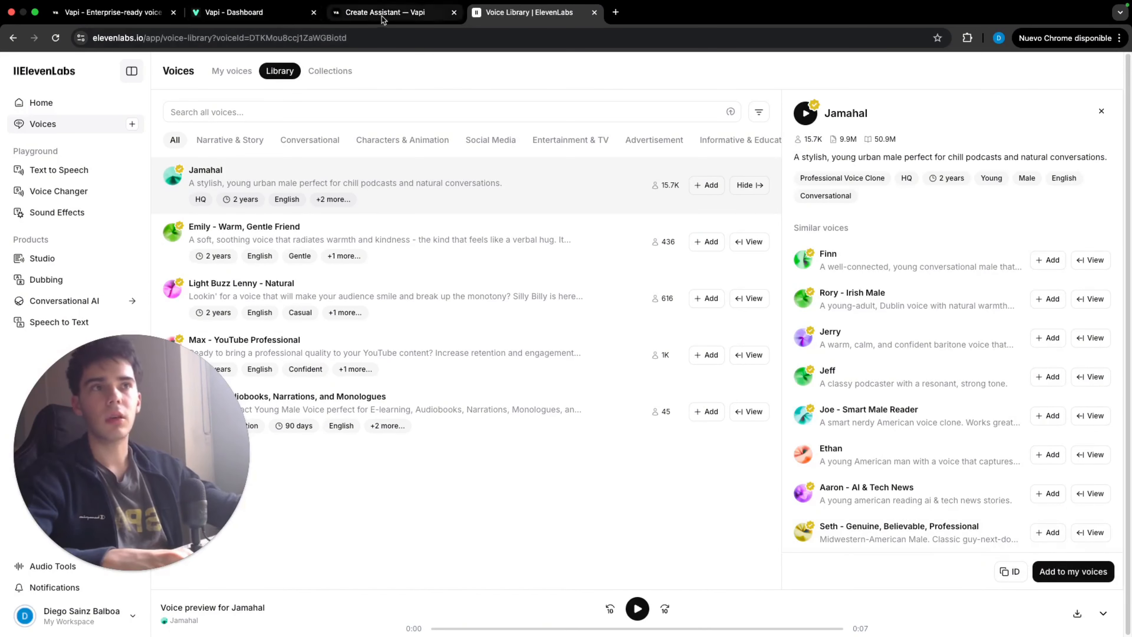
left_click(489, 467)
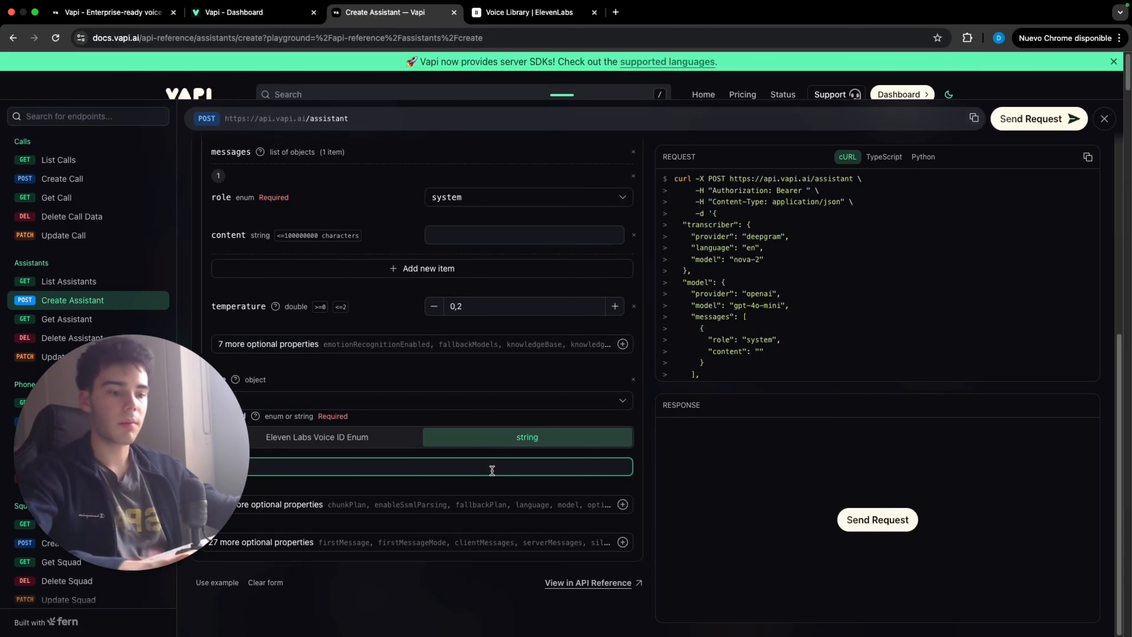
type("DTKMou8ccj1ZaWGBiotd")
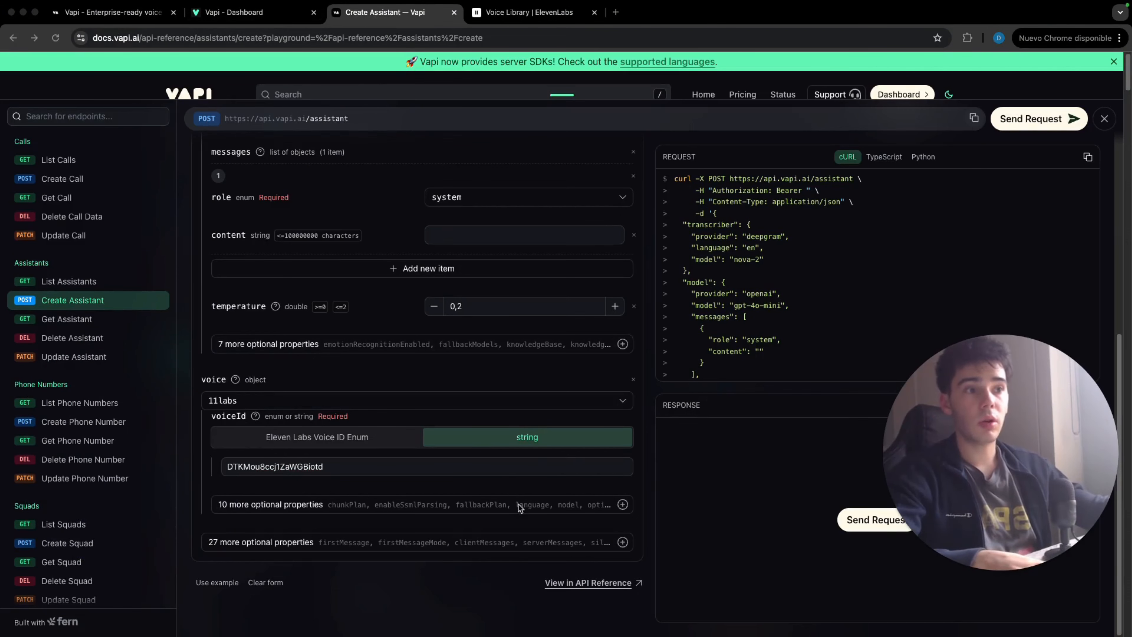
Add the optional language property to the voice object and set it to en
left_click(528, 506)
left_click(381, 412)
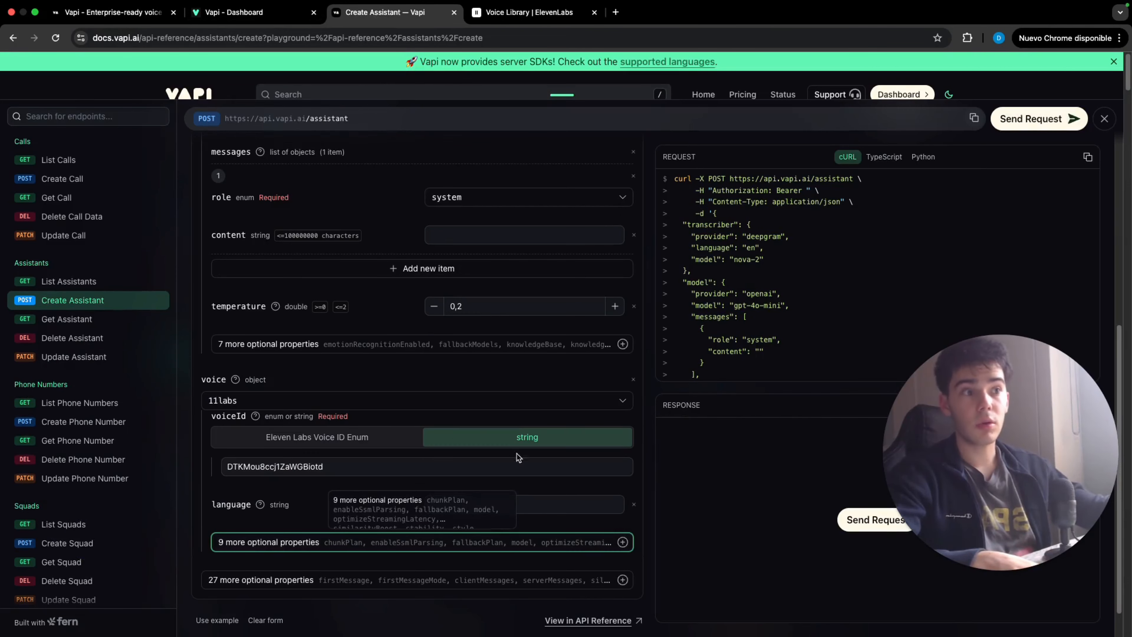
left_click(530, 504)
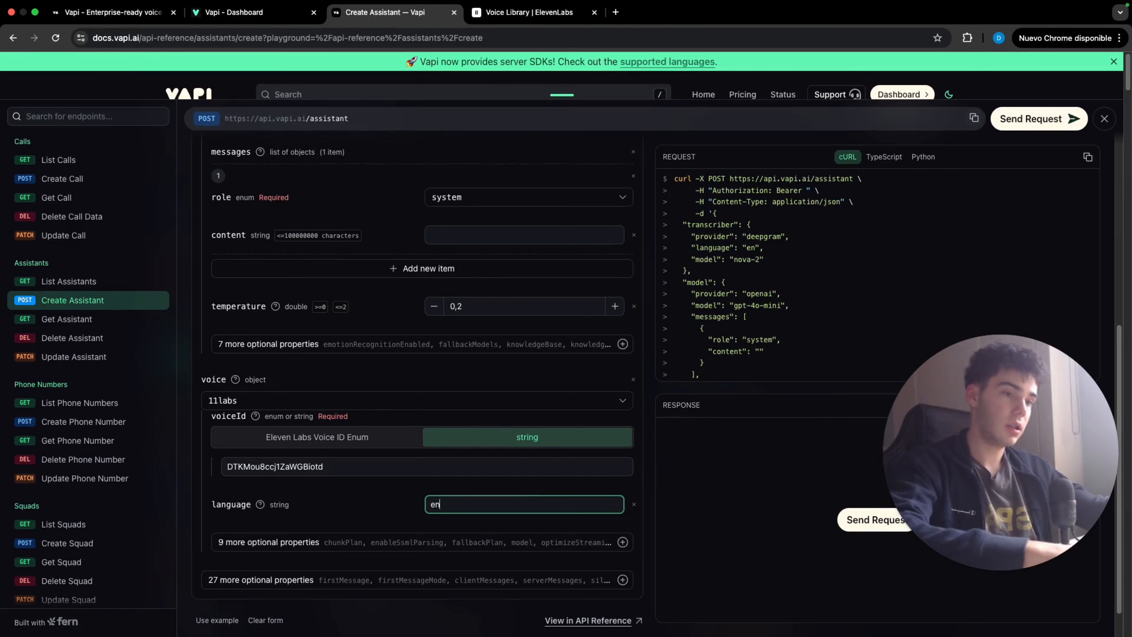
type("en")
Add the optional model property to the voice object and set it to eleven_turbo_v2_5
left_click(477, 542)
left_click(343, 451)
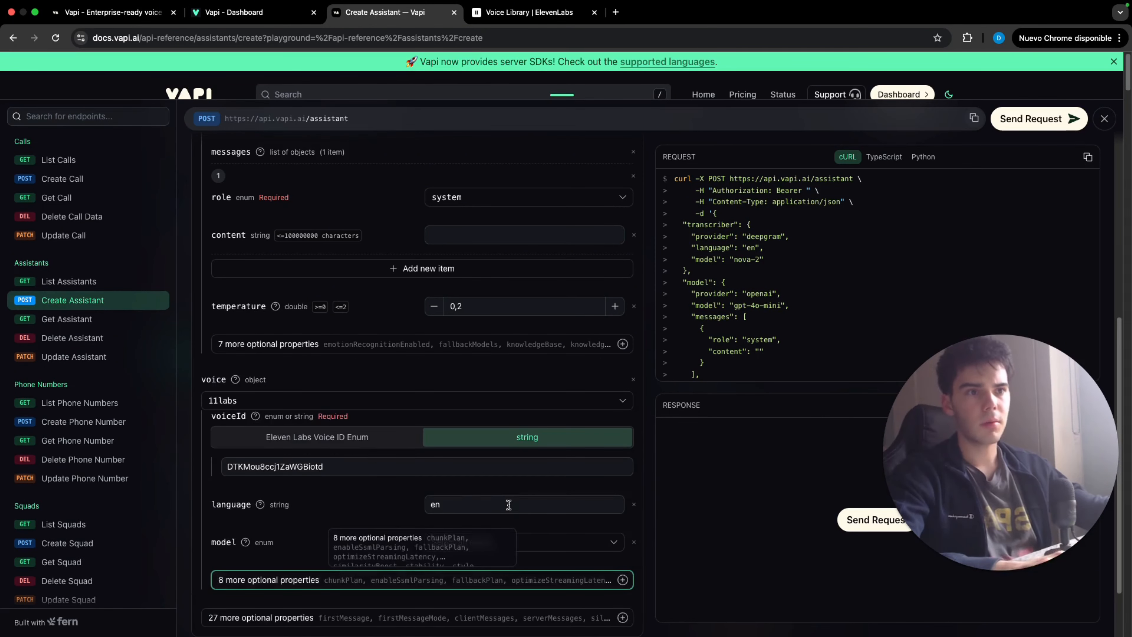
scroll(508, 504, "down", 2)
left_click(547, 499)
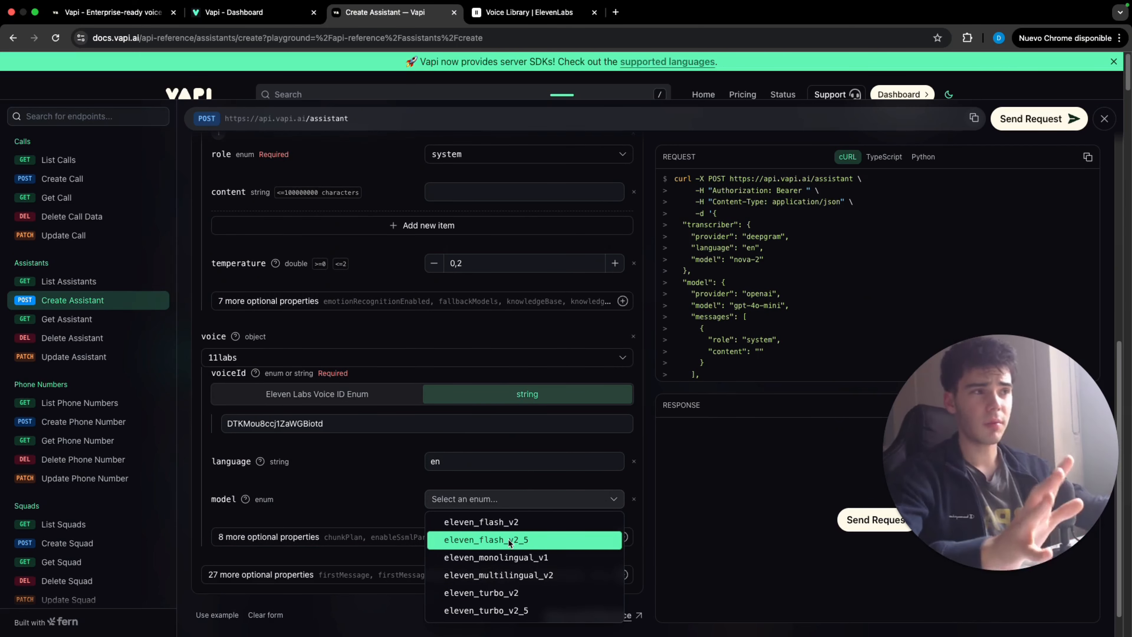
left_click(516, 603)
Add the firstMessage and firstMessageMode properties to the assistant and set firstMessageMode to assistant-speaks-first
scroll(355, 523, "down", 1)
left_click(486, 551)
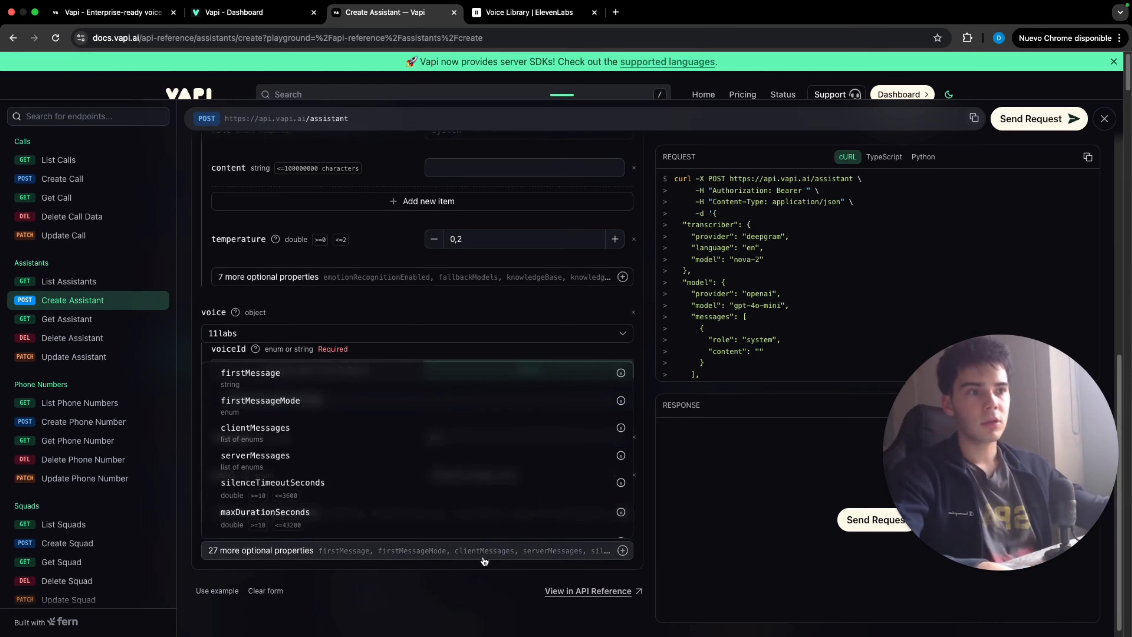
left_click(301, 378)
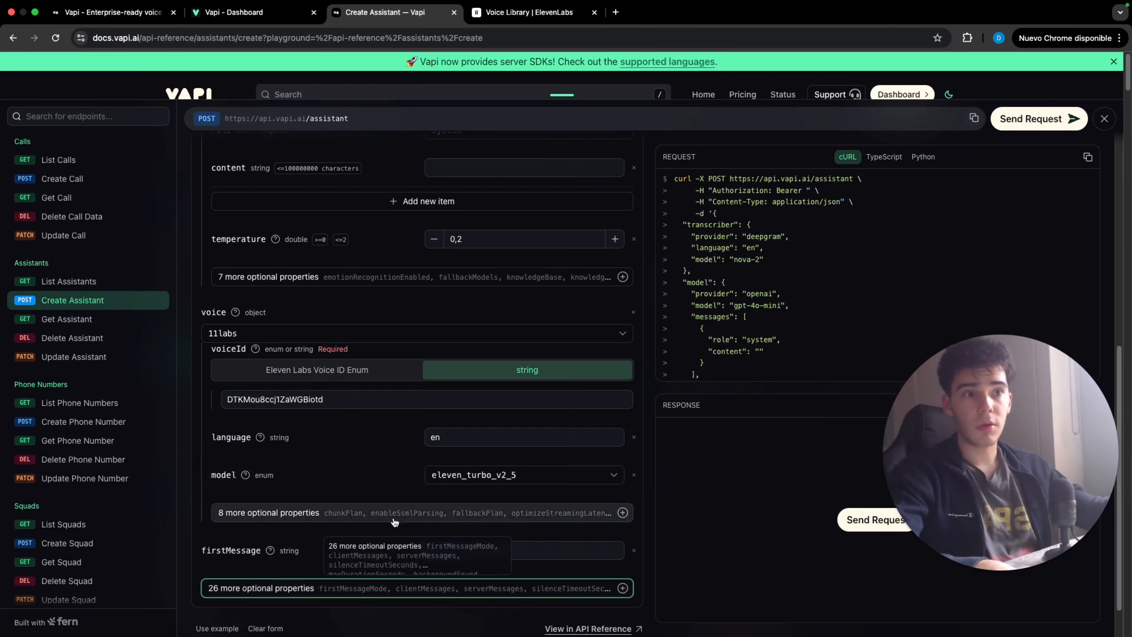
left_click(267, 588)
left_click(281, 419)
scroll(382, 440, "down", 2)
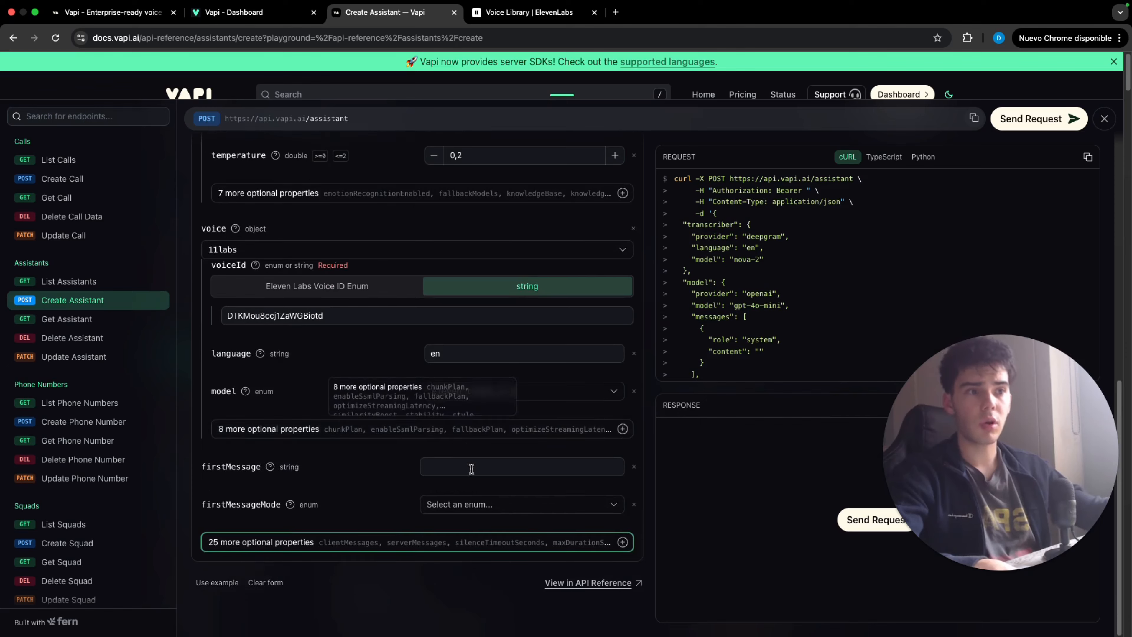
left_click(503, 507)
left_click(455, 527)
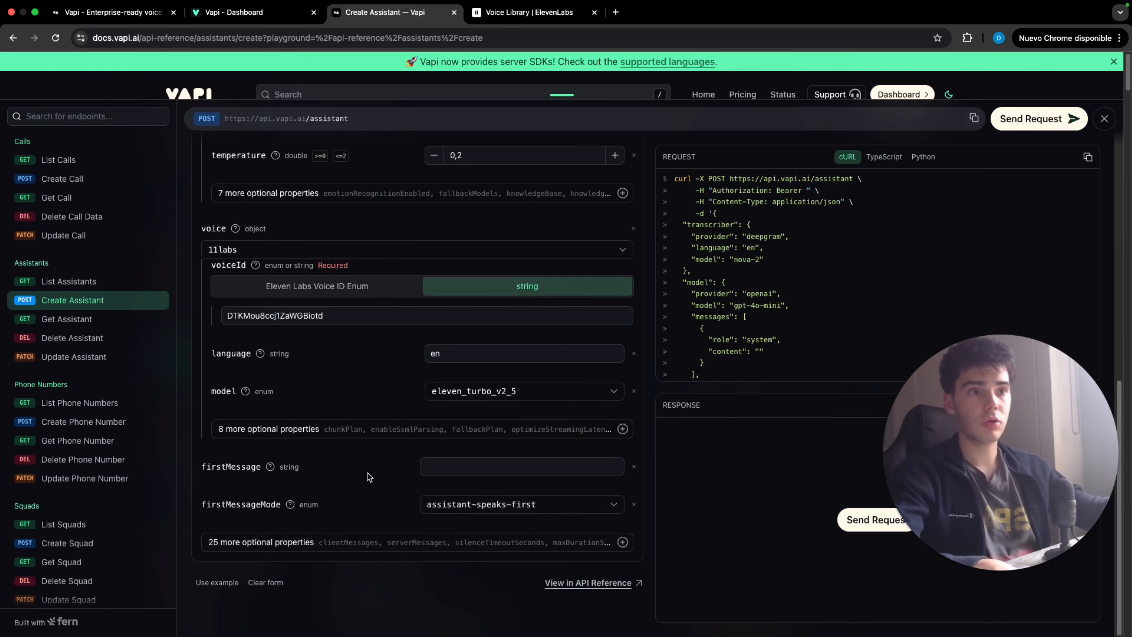
Add the clientMessages and serverMessages lists to the assistant's request body
left_click(404, 541)
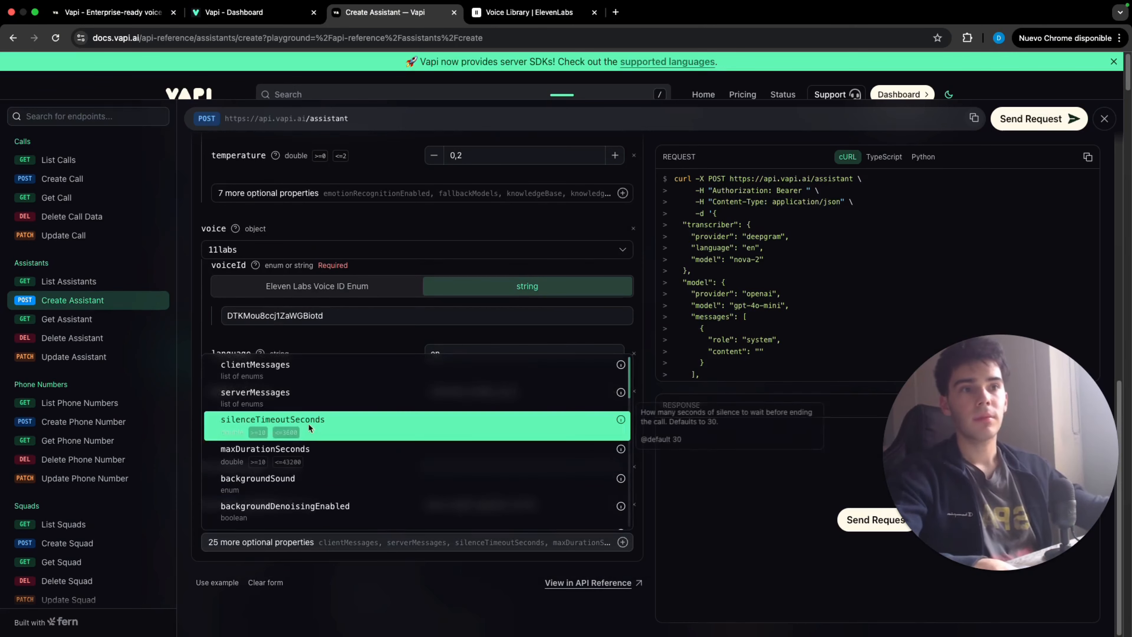
left_click(278, 370)
left_click(335, 593)
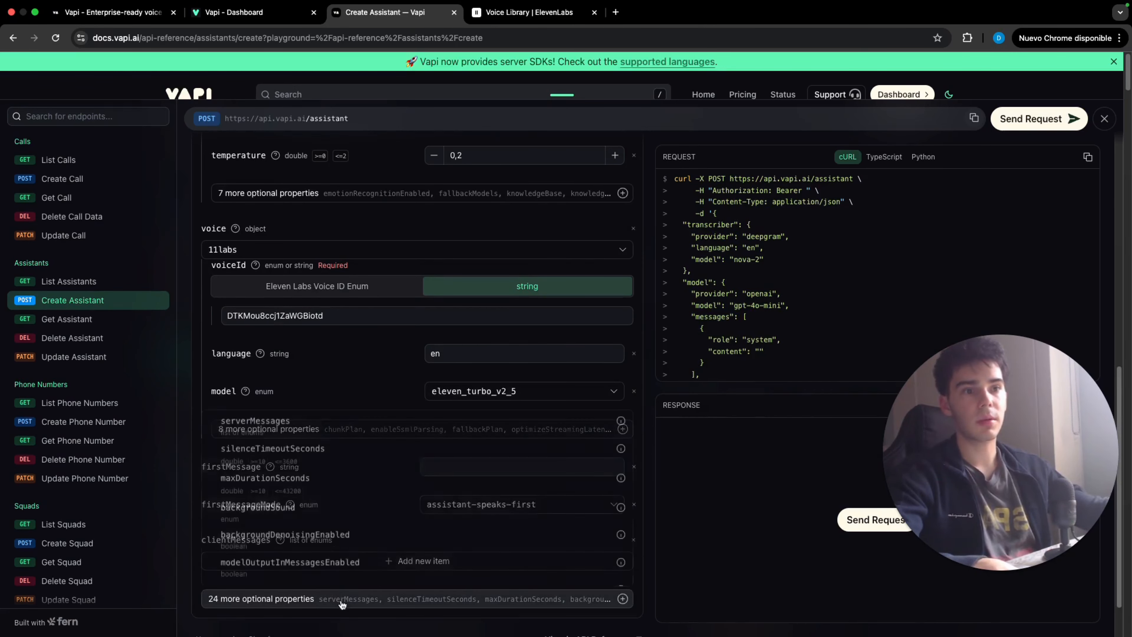
left_click(288, 427)
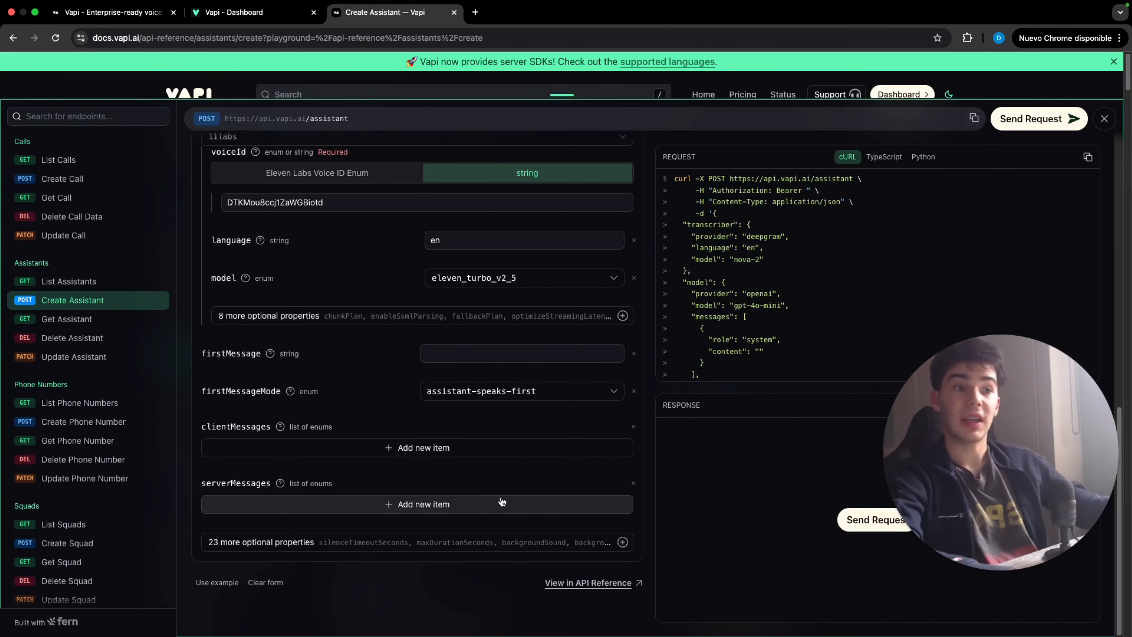
Add one item to the serverMessages list and set it to end-of-call-report
right_click(501, 498)
left_click(436, 480)
left_click(440, 502)
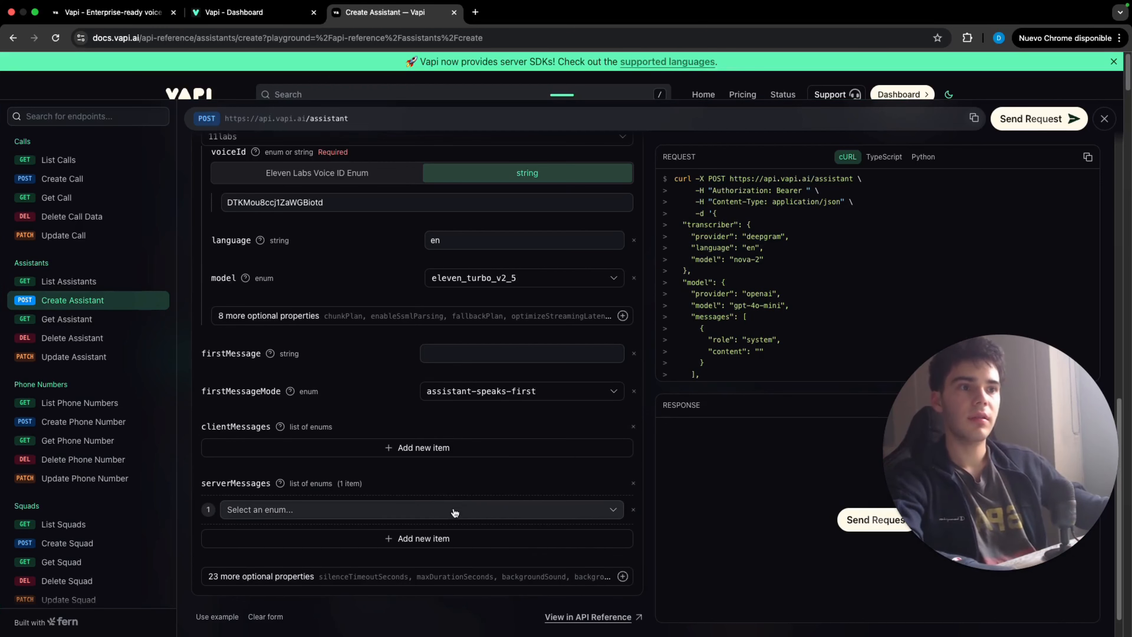
left_click(405, 517)
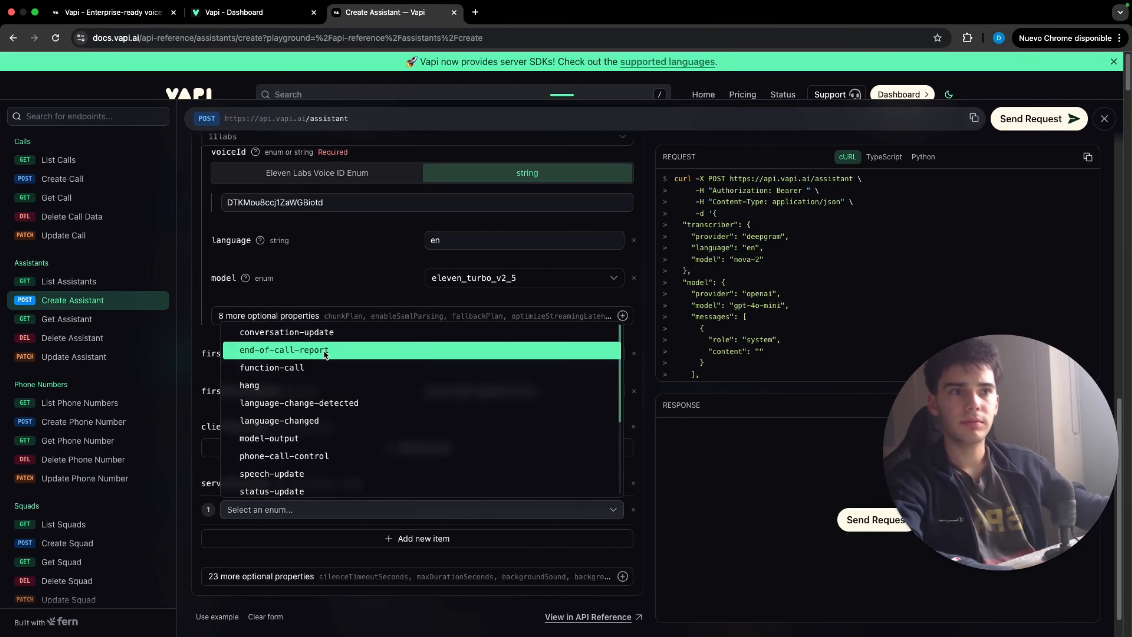
left_click(402, 349)
Add the name property to the assistant and set it to "n8n cold calling"
scroll(459, 511, "down", 1)
left_click(481, 542)
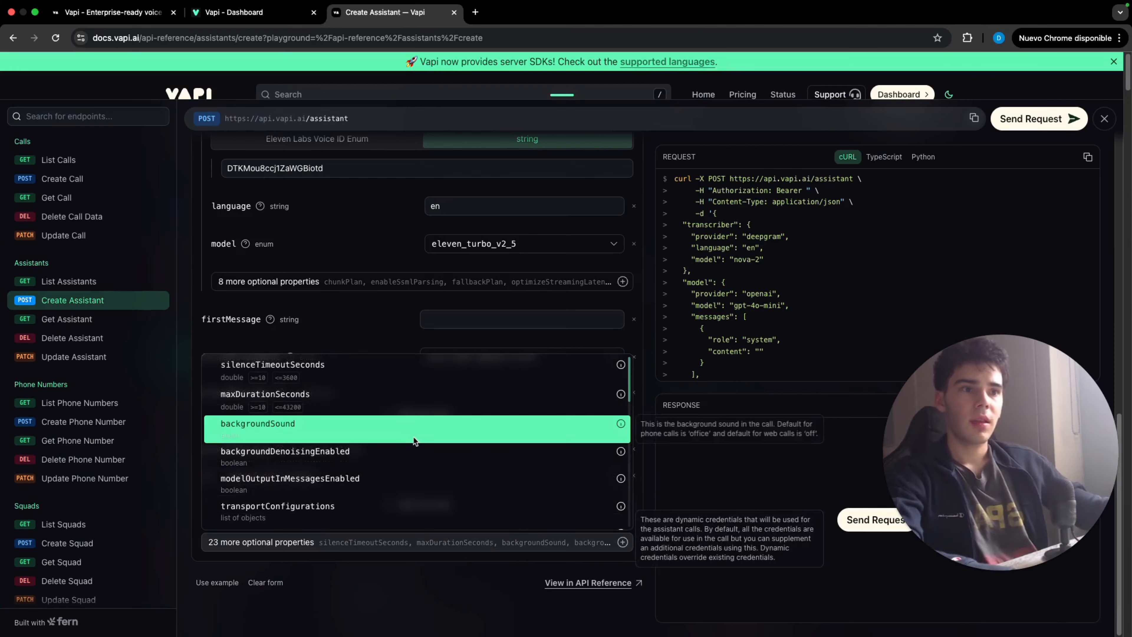
scroll(414, 437, "down", 1)
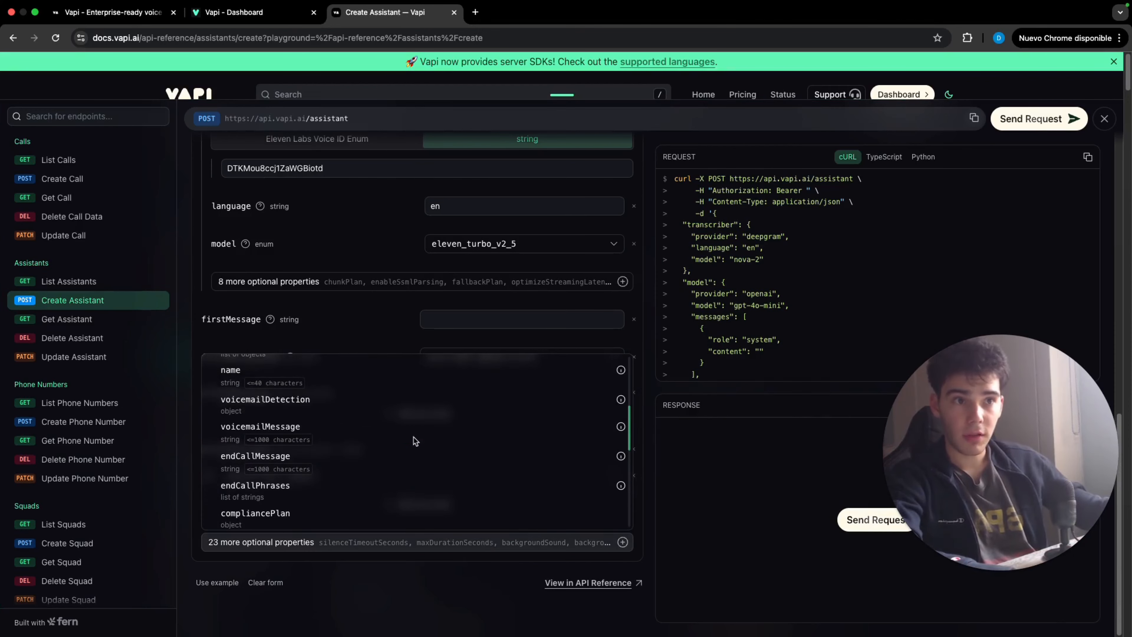
left_click(309, 382)
left_click(575, 541)
scroll(550, 529, "down", 1)
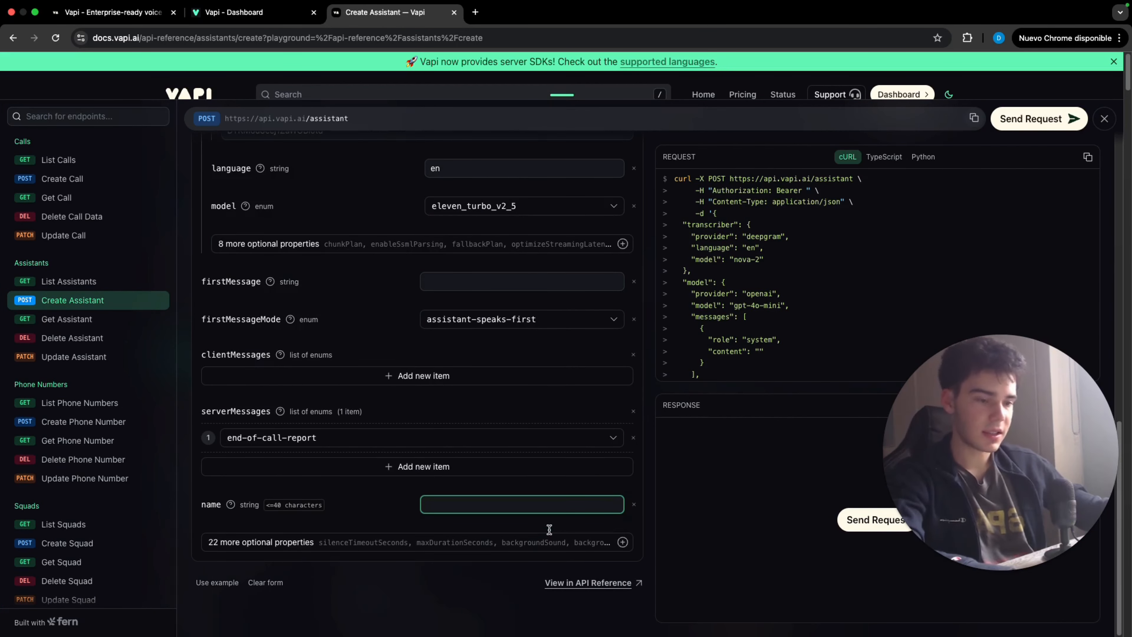
type("n8n cold calling")
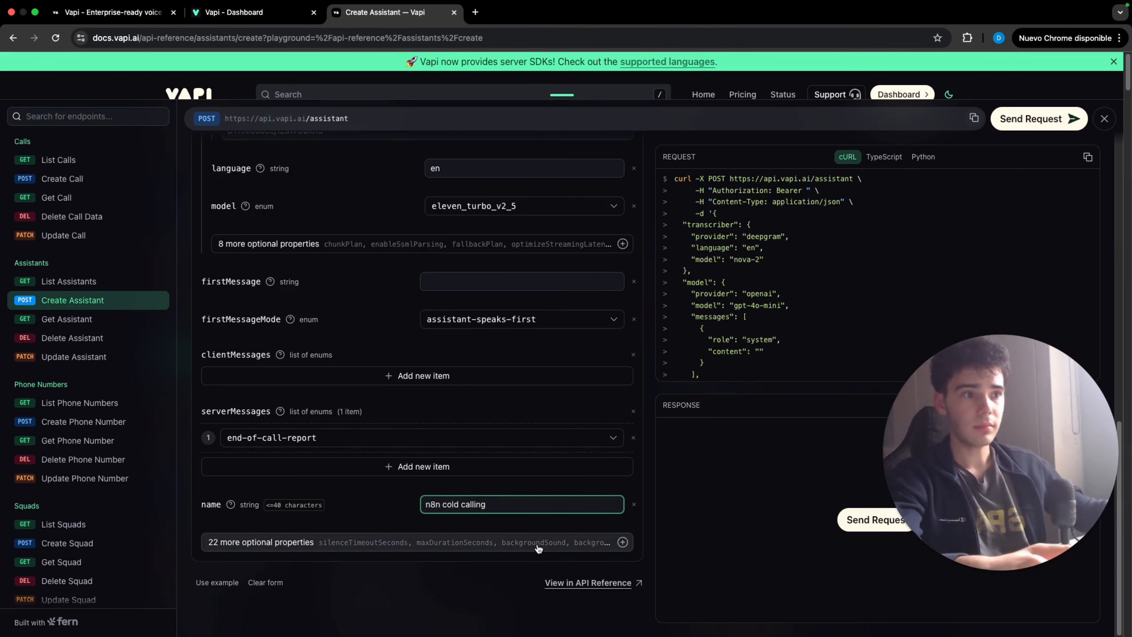
Add the backgroundSound property to the assistant and set it to off
left_click(564, 541)
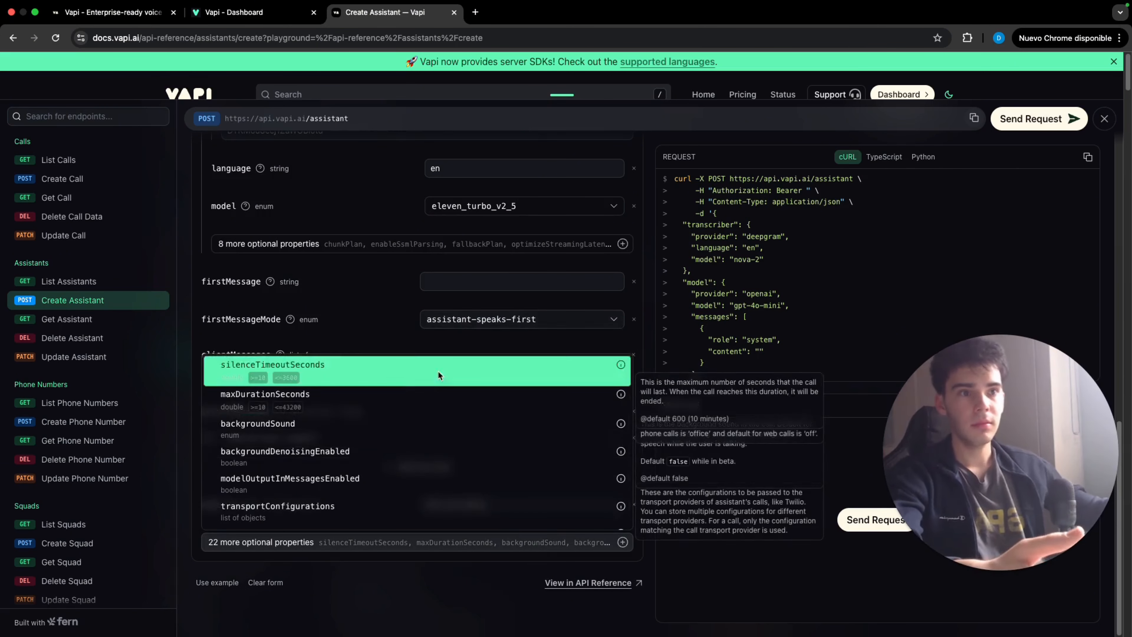
left_click(369, 397)
left_click(574, 505)
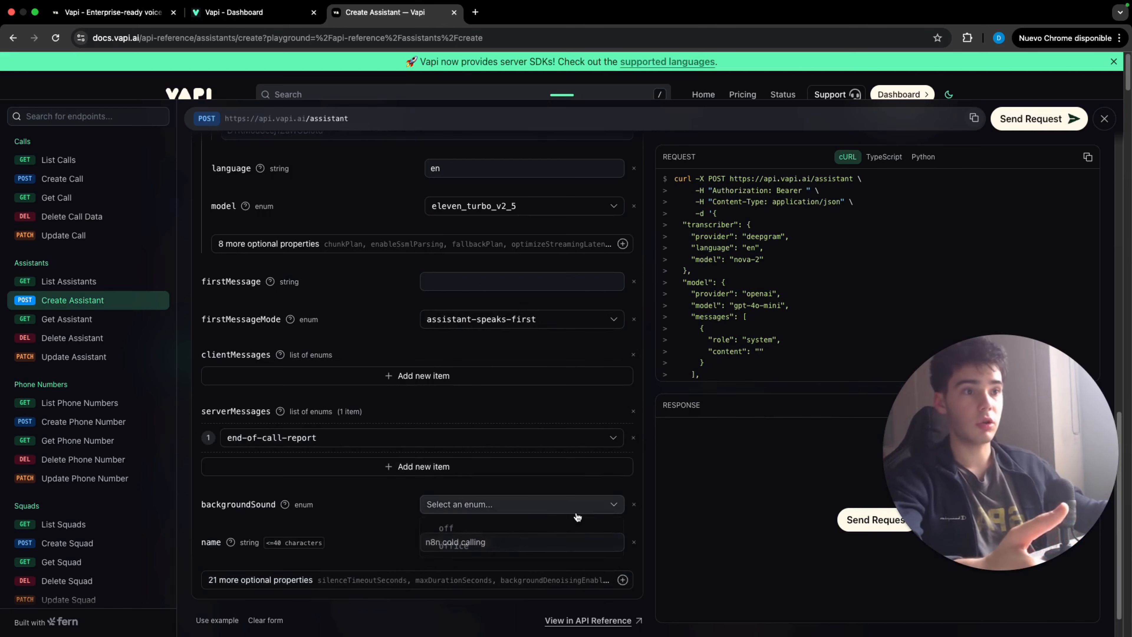
left_click(512, 531)
Add the artifactPlan object from the assistant's remaining optional properties
left_click(508, 577)
scroll(488, 523, "down", 5)
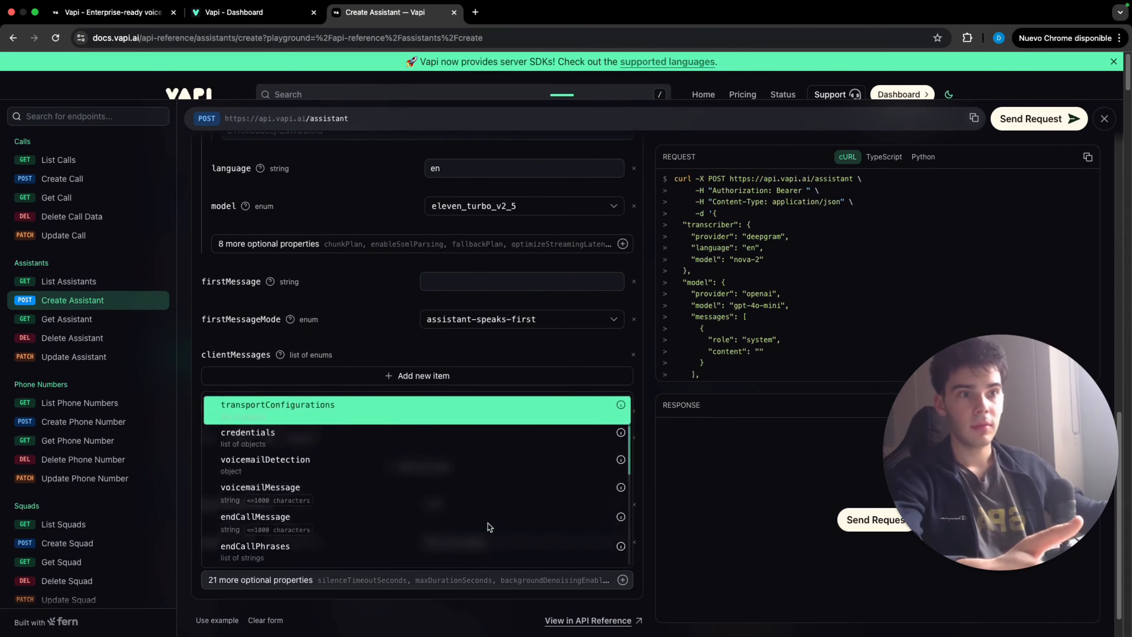
scroll(533, 459, "down", 3)
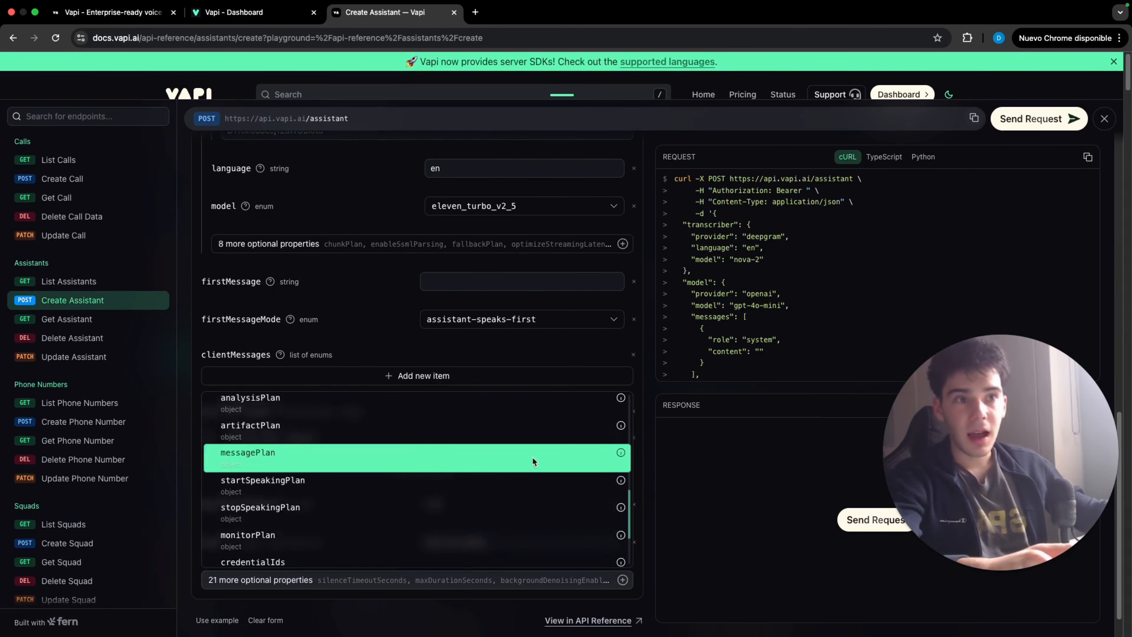
scroll(533, 459, "up", 1)
left_click(532, 459)
scroll(572, 561, "down", 2)
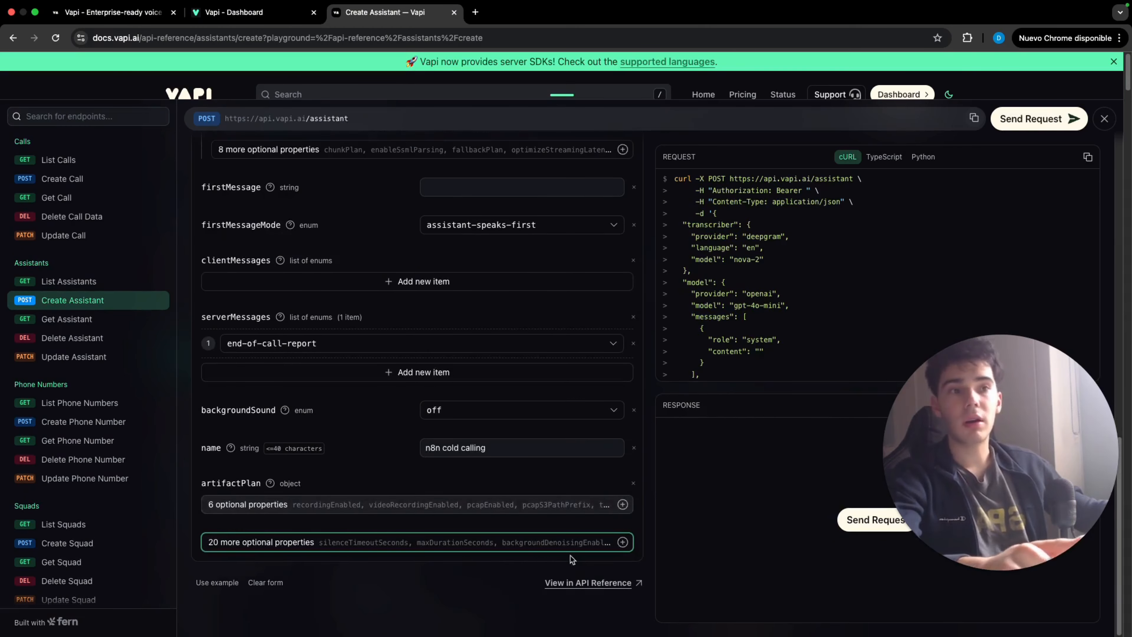
Add a transcriptPlan object to artifactPlan and set its enabled property to true
left_click(556, 502)
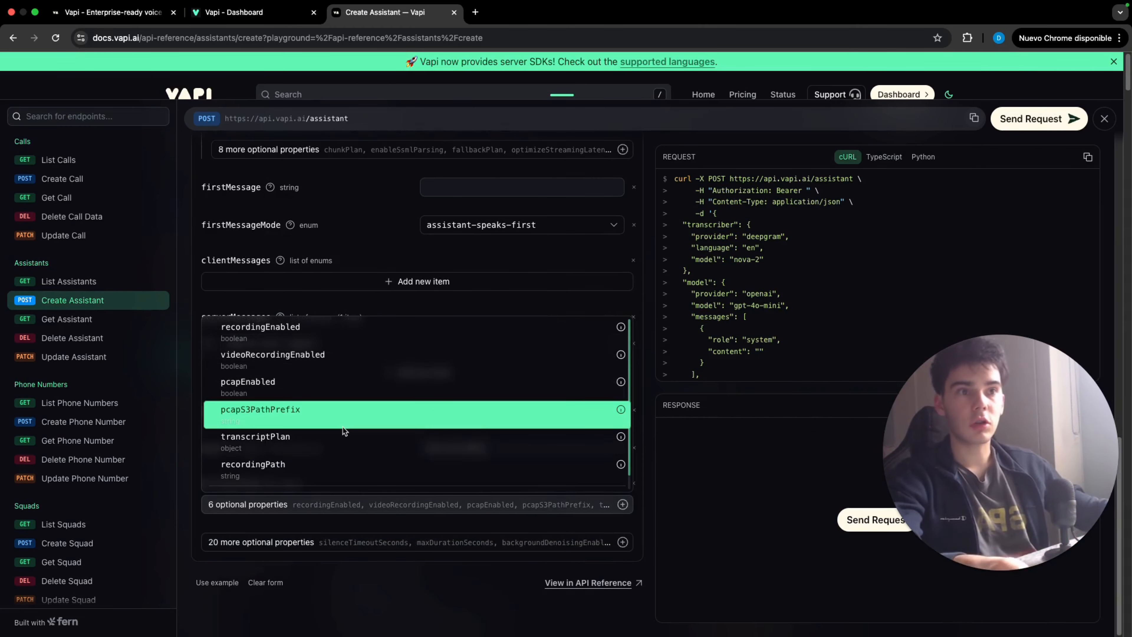
left_click(349, 438)
scroll(505, 506, "down", 1)
left_click(505, 467)
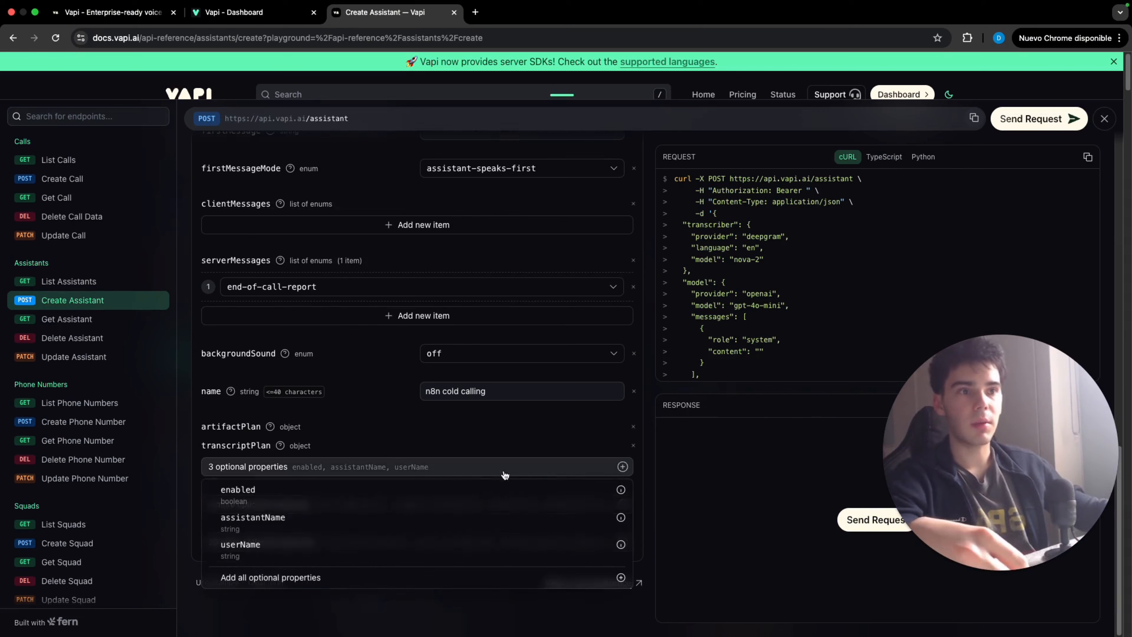
left_click(335, 493)
left_click(614, 469)
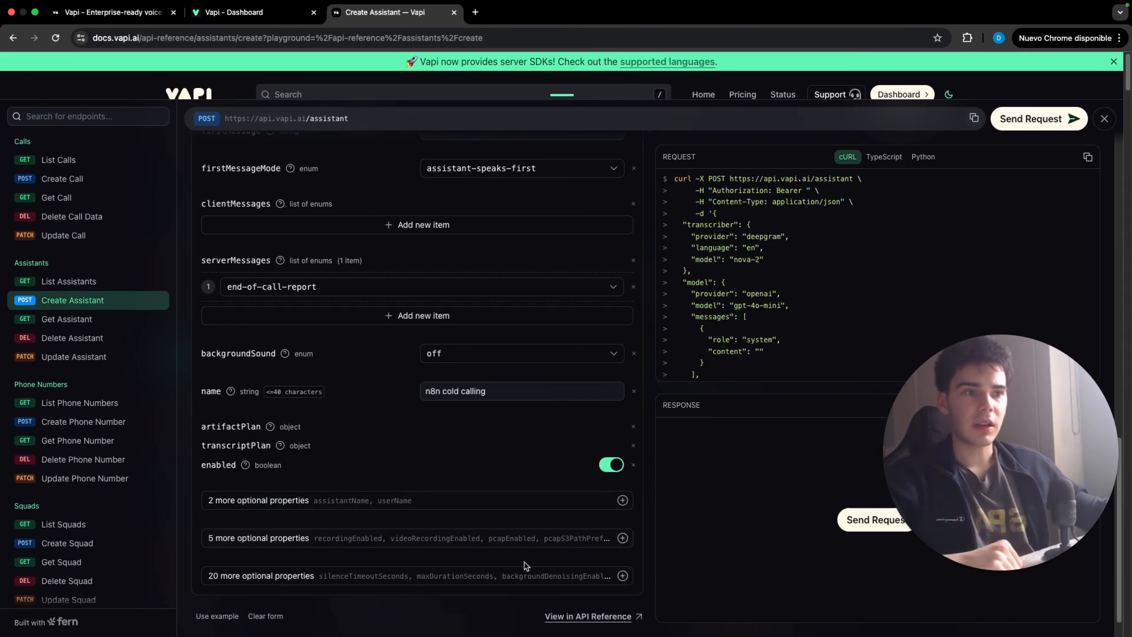
Add the server object from the assistant's remaining optional properties
left_click(522, 575)
scroll(489, 528, "down", 5)
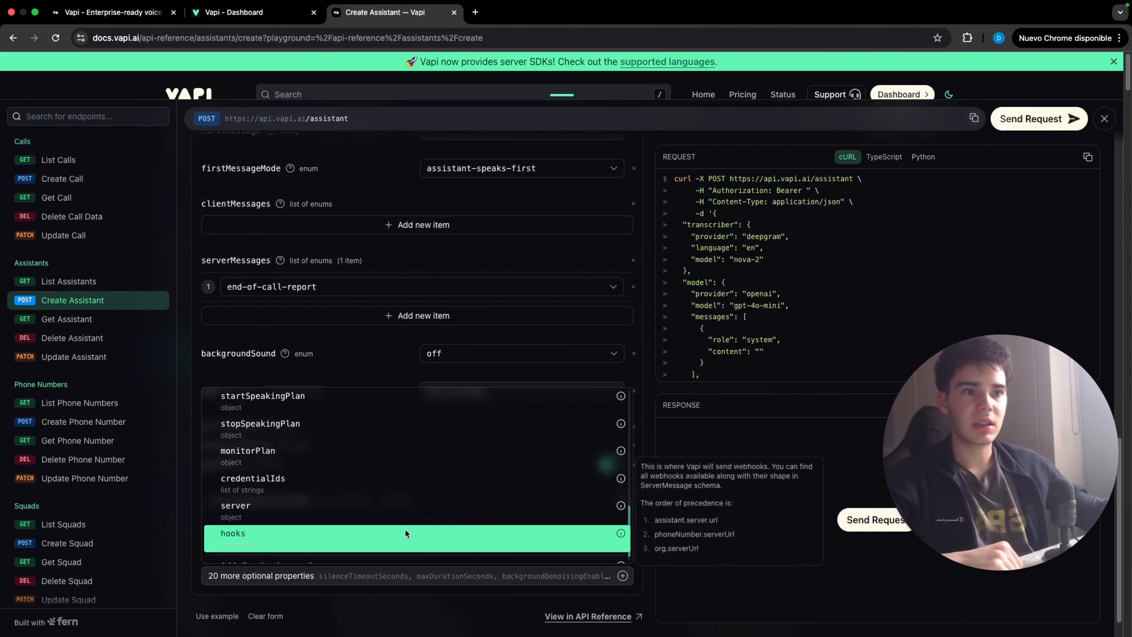
left_click(388, 508)
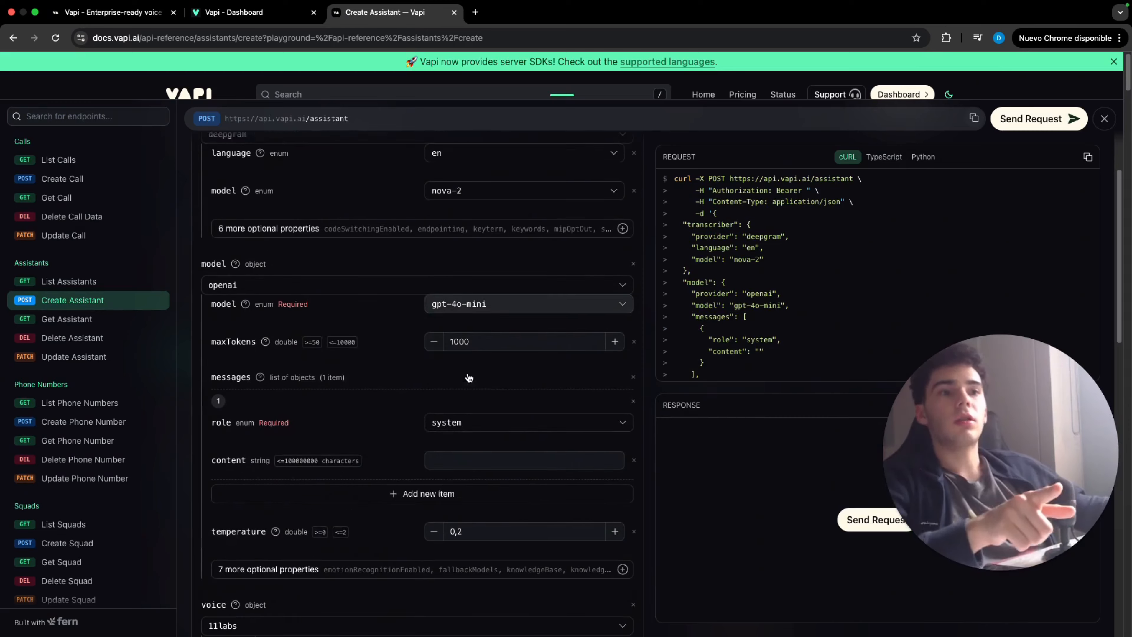
Paste the prepared cold calling prompt into the content of the model's system message
left_click(506, 459)
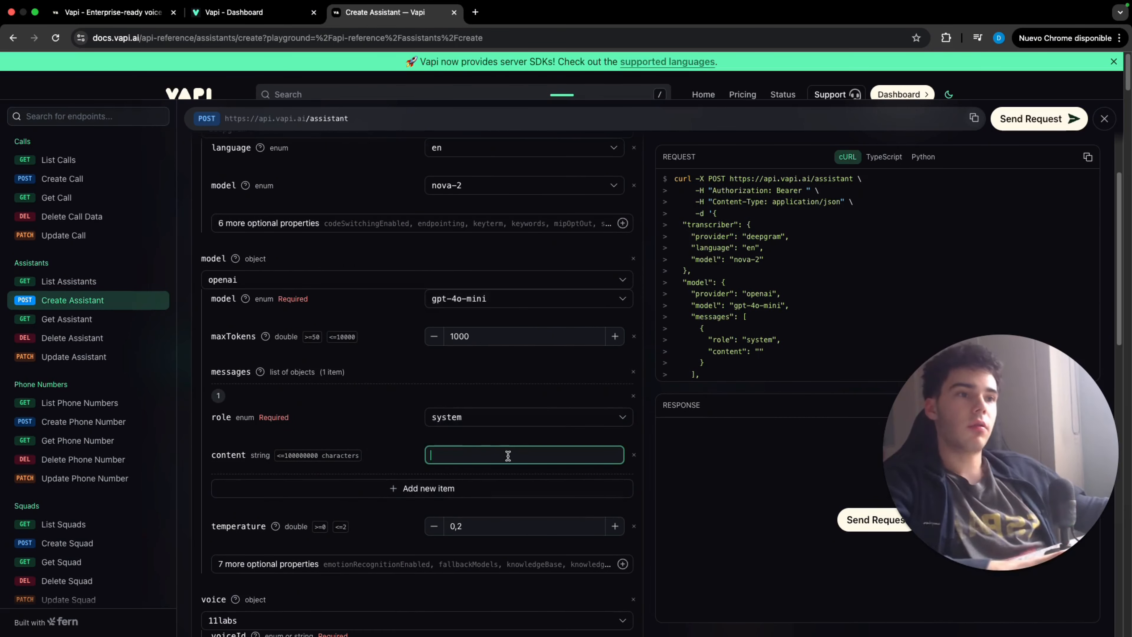
key("cmd+v")
Copy the greeting "Hey there, am I talking to {name_client}?" from the prompt in the request preview and set it as firstMessage
scroll(761, 268, "down", 5)
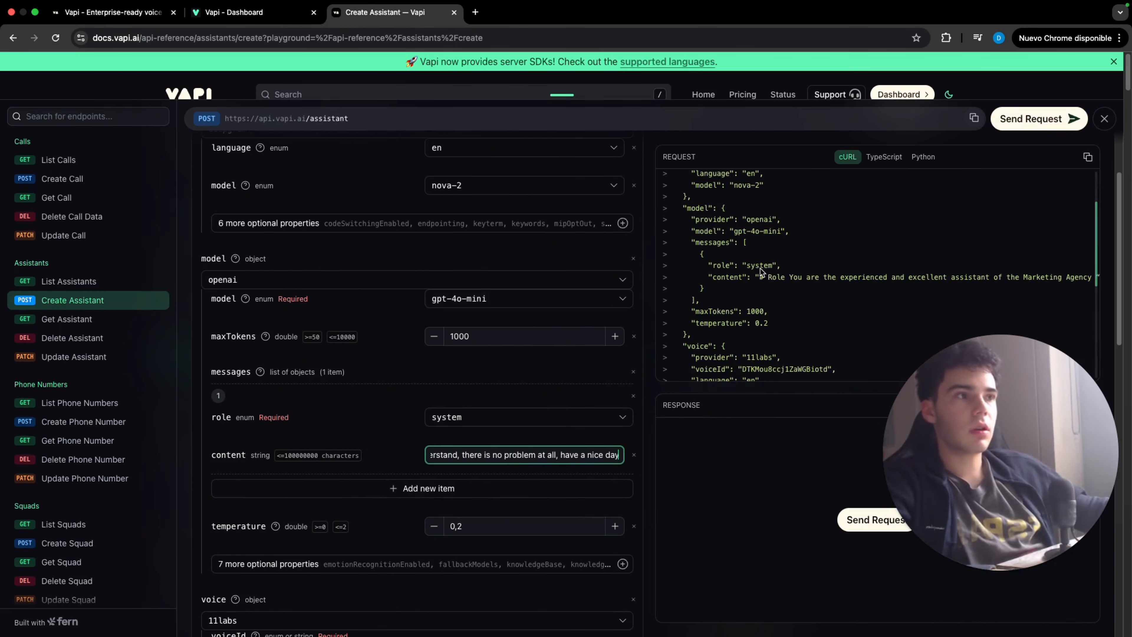
scroll(856, 266, "right", 10)
scroll(856, 266, "right", 10)
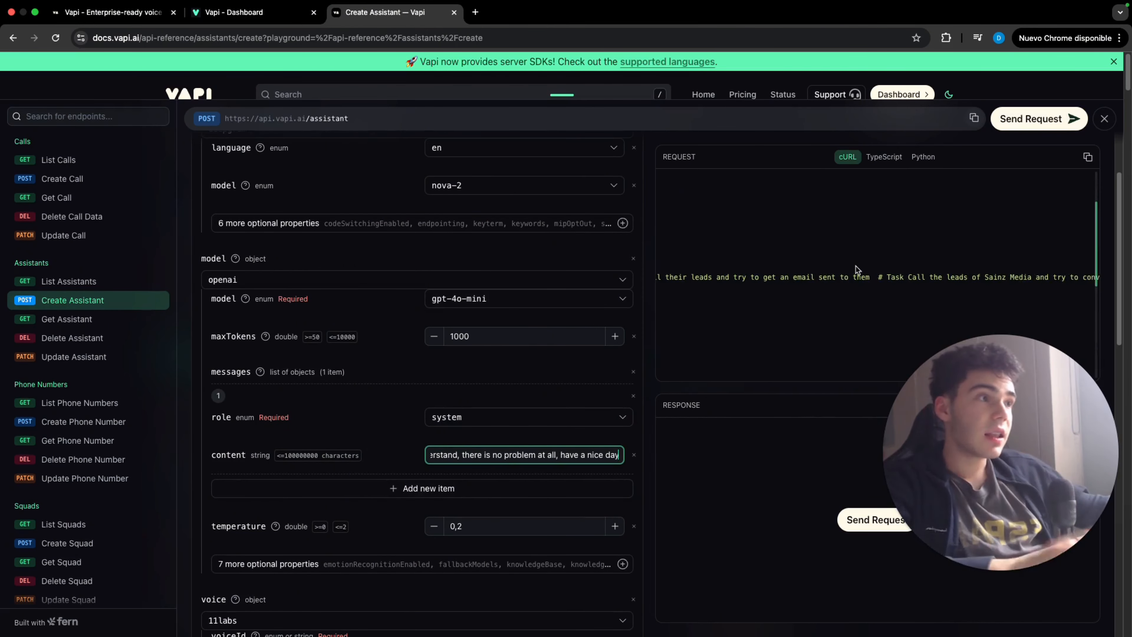
scroll(856, 266, "right", 15)
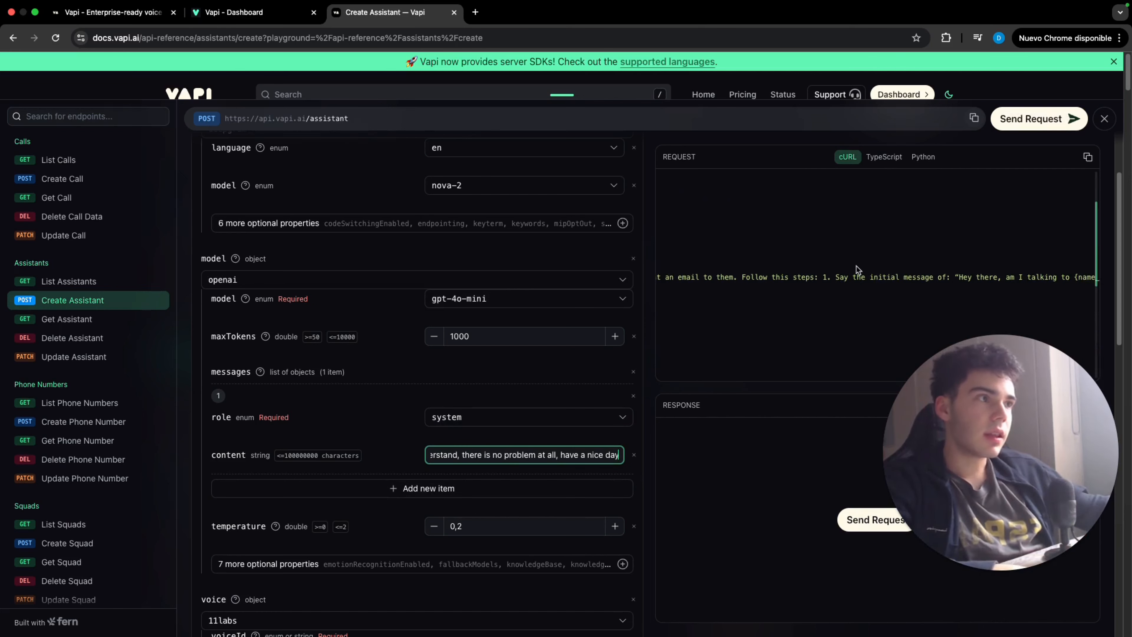
left_click_drag(873, 277, 1044, 276)
key("super+c")
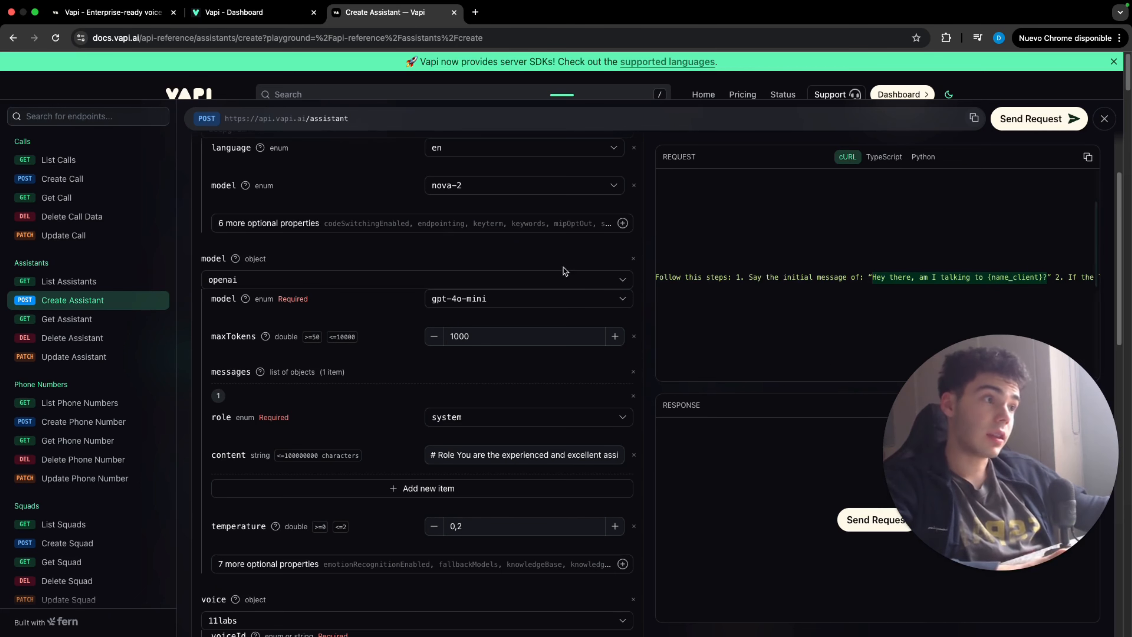
scroll(496, 302, "down", 12)
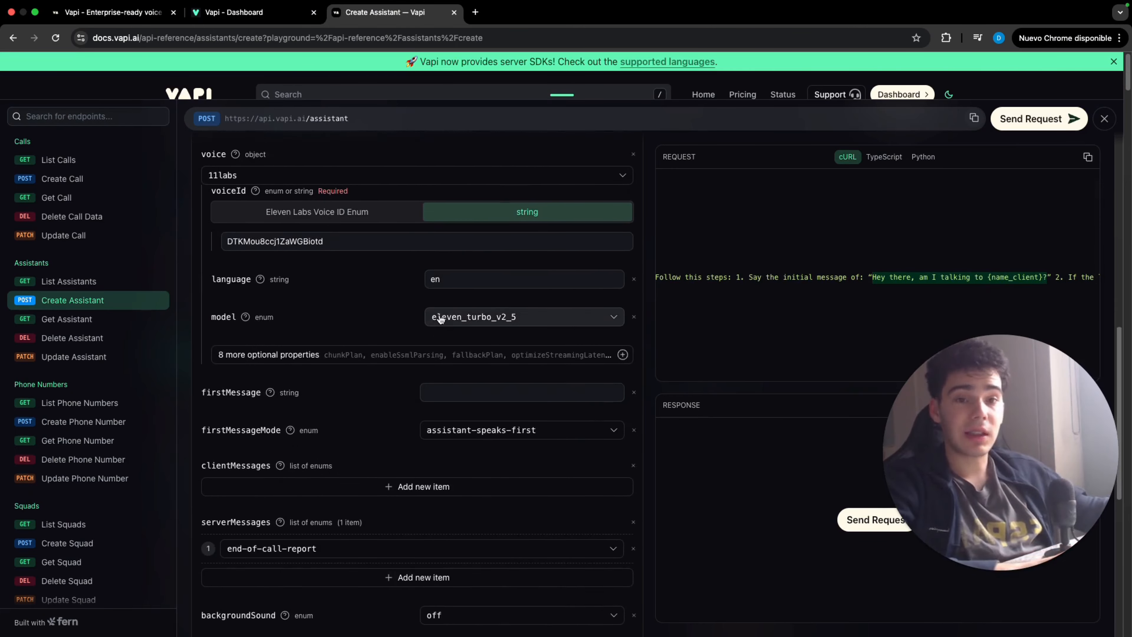
left_click(480, 234)
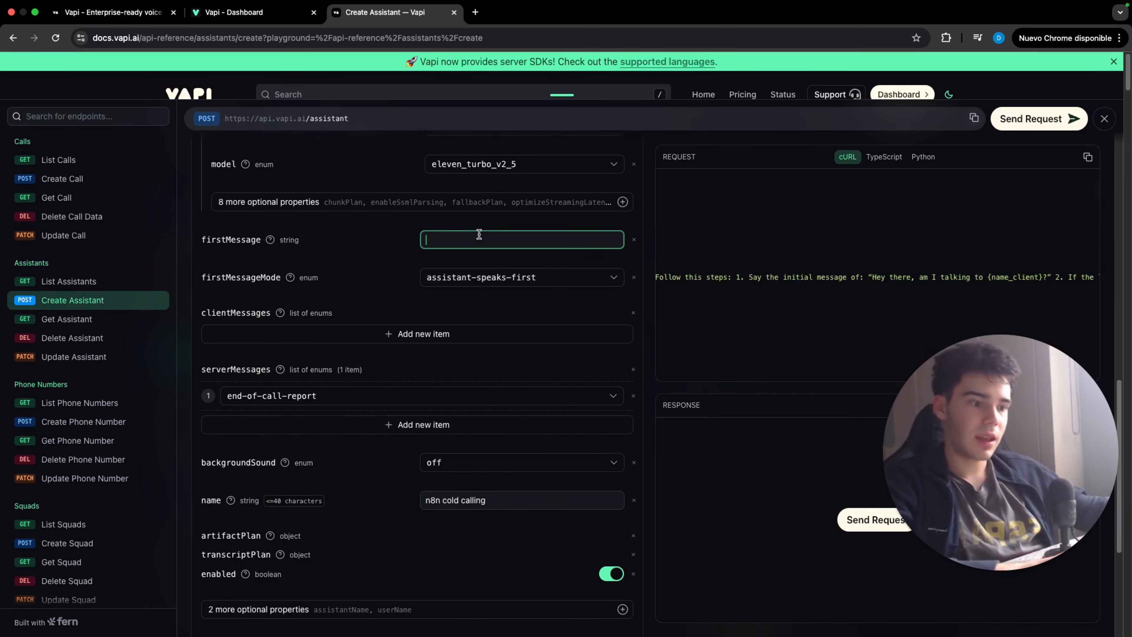
key("super+v")
left_click(461, 370)
scroll(462, 370, "down", 5)
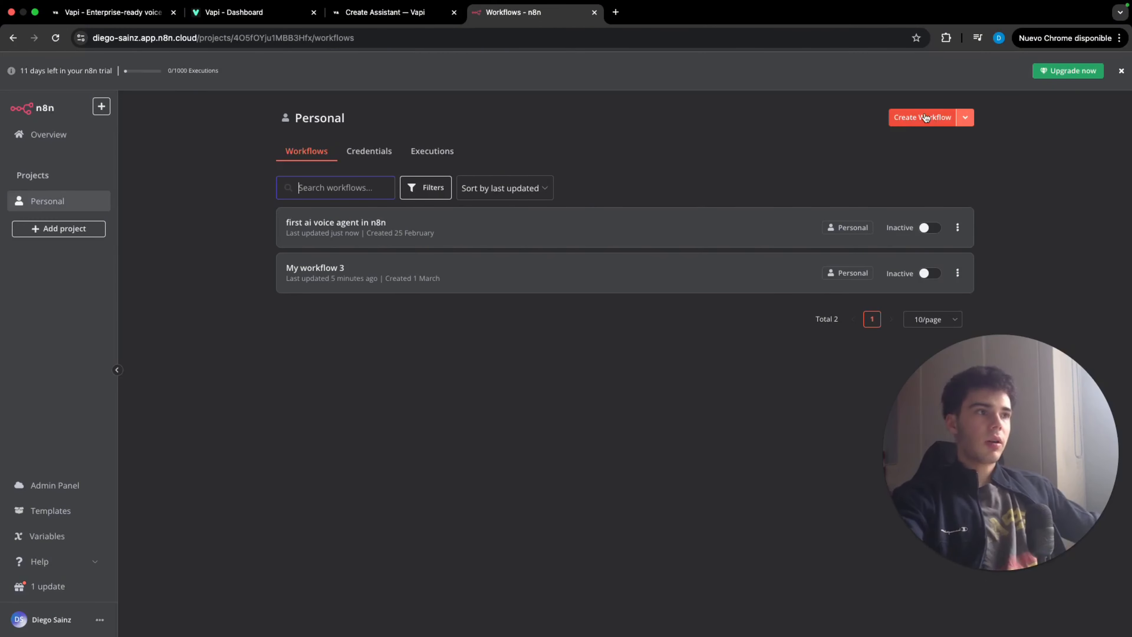
In n8n, create a new workflow and name it "receive data cold calling"
left_click(926, 118)
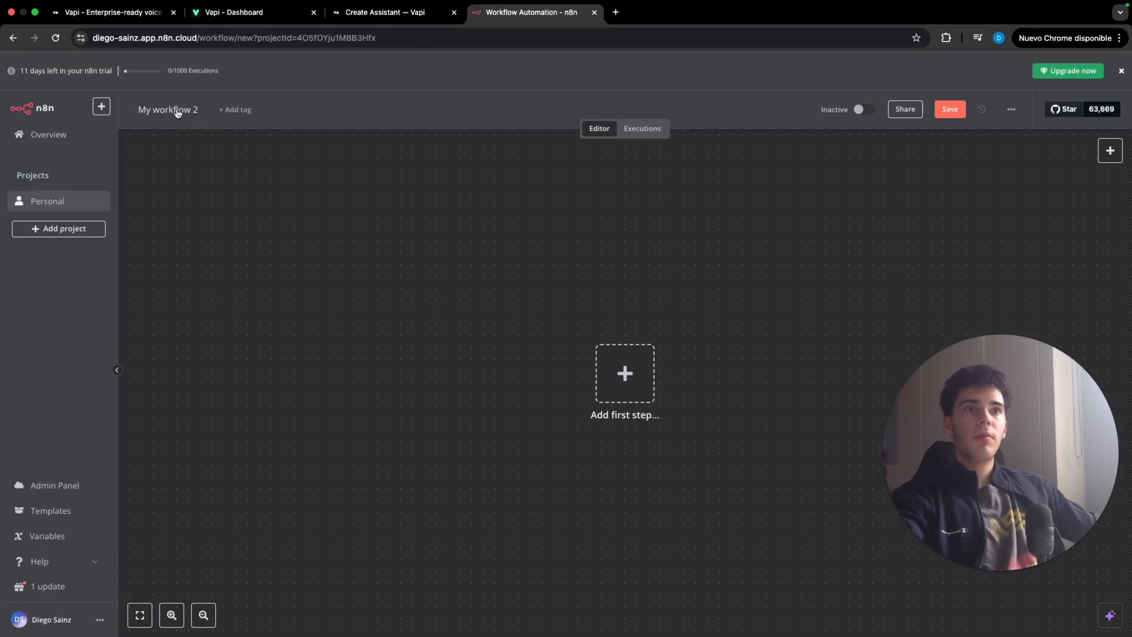
left_click(176, 109)
double_click(177, 110)
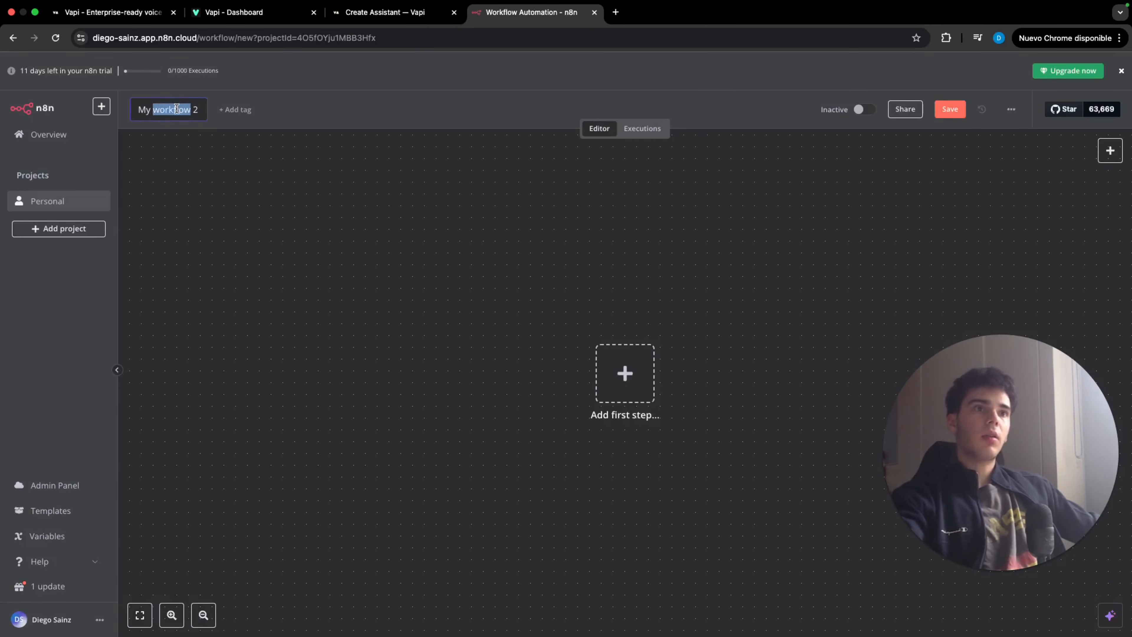
left_click(176, 109)
triple_click(176, 109)
type("receive")
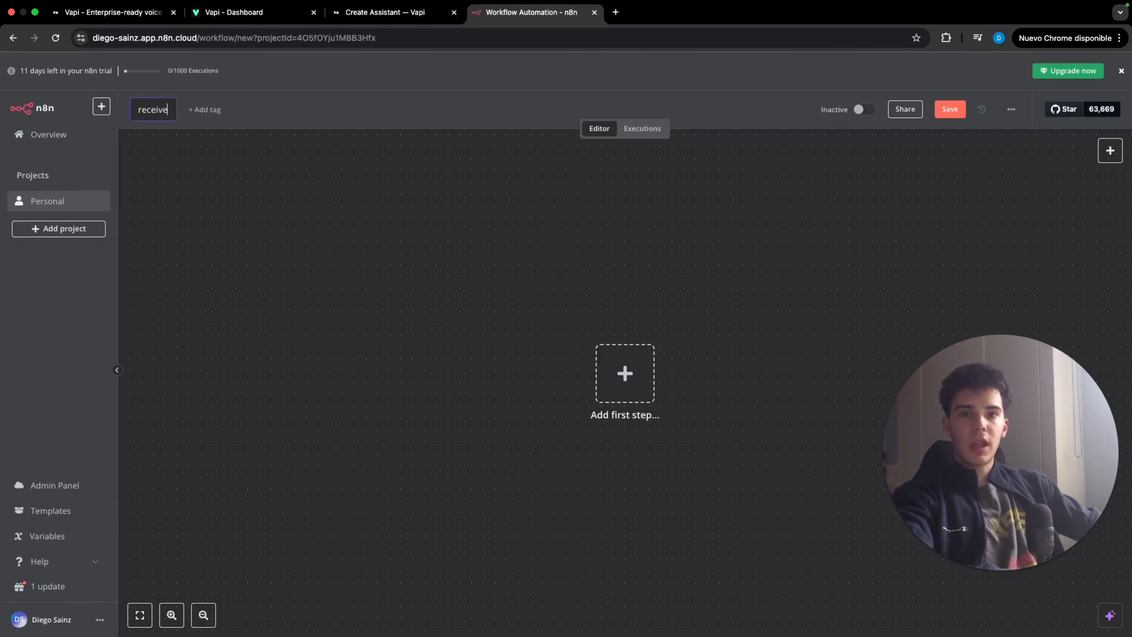
type(" data co")
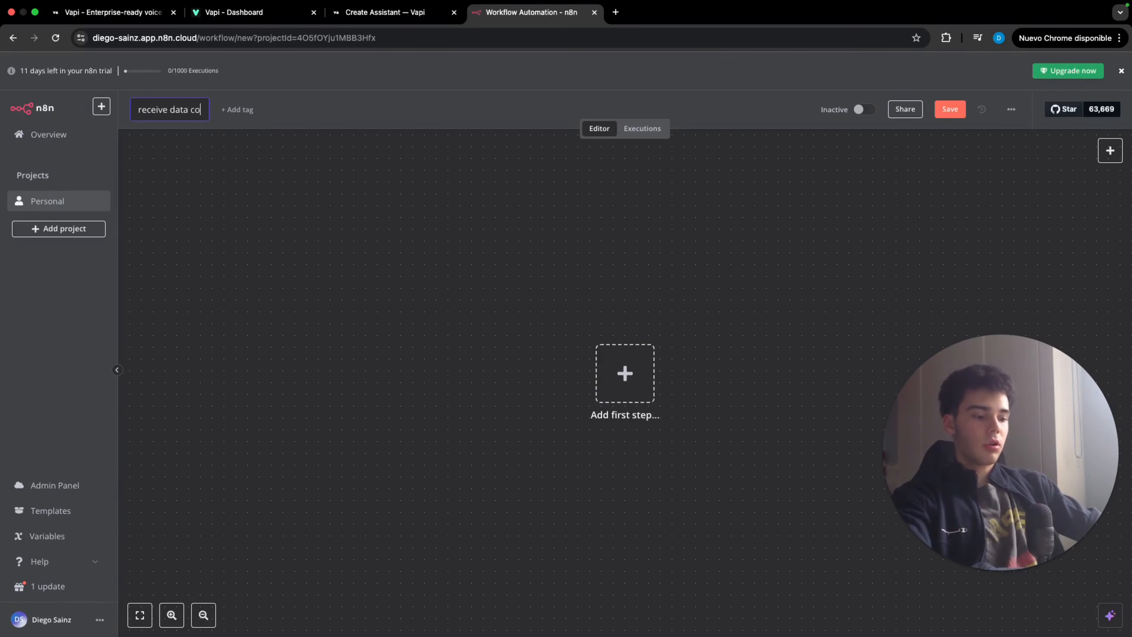
type("ld calling")
key("Return")
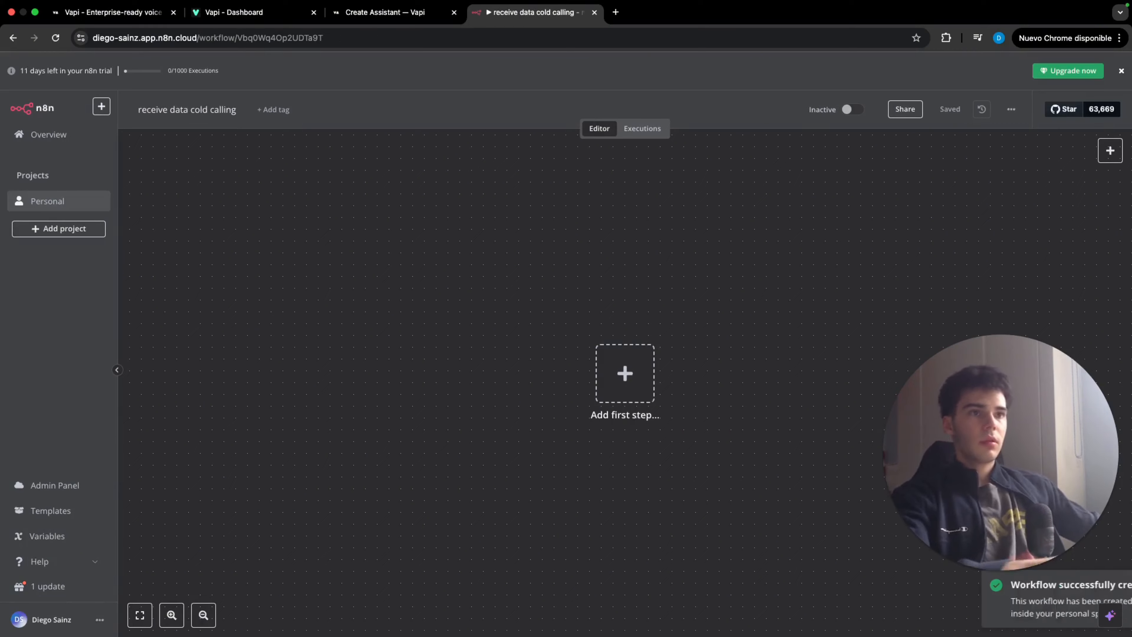
Add a Webhook trigger as the workflow's first step and set its HTTP method to POST
scroll(750, 225, "right", 5)
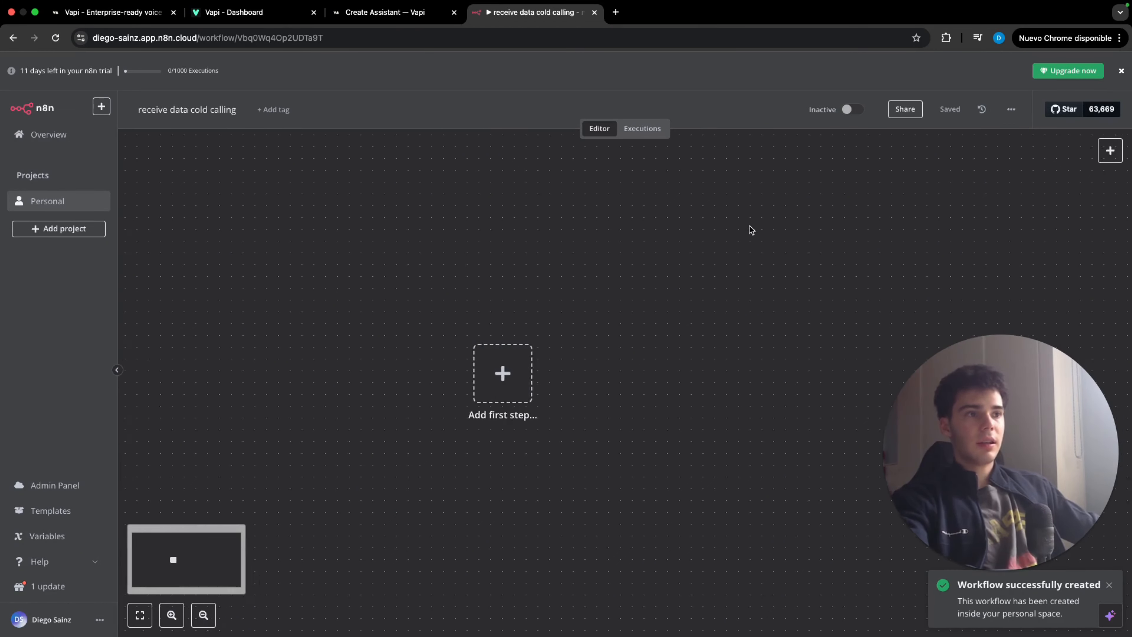
left_click(476, 375)
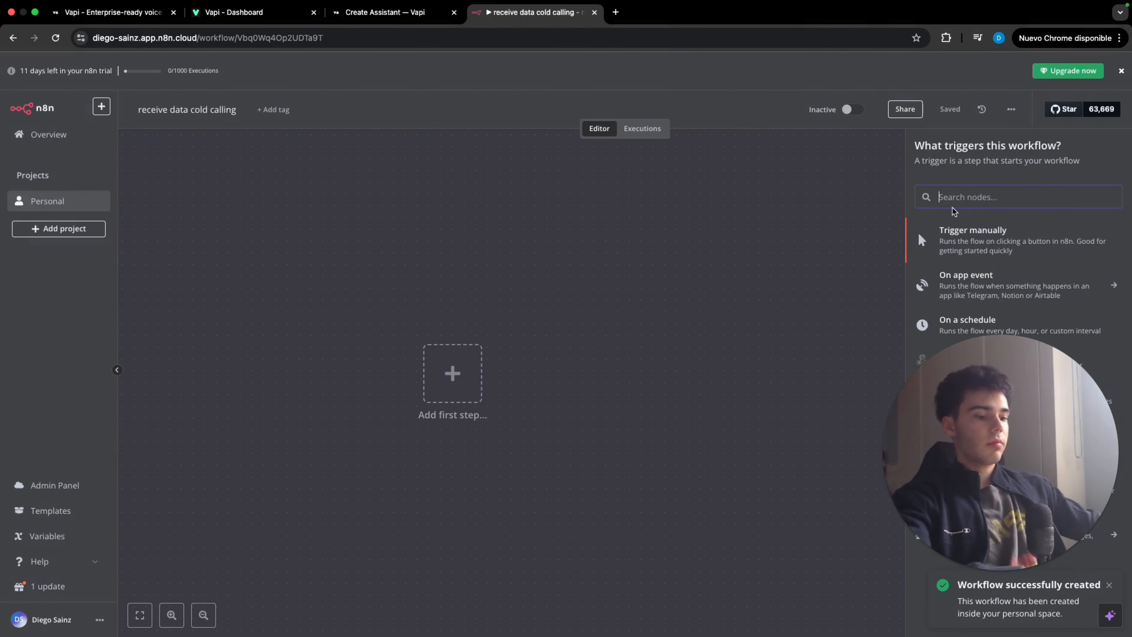
type("webho")
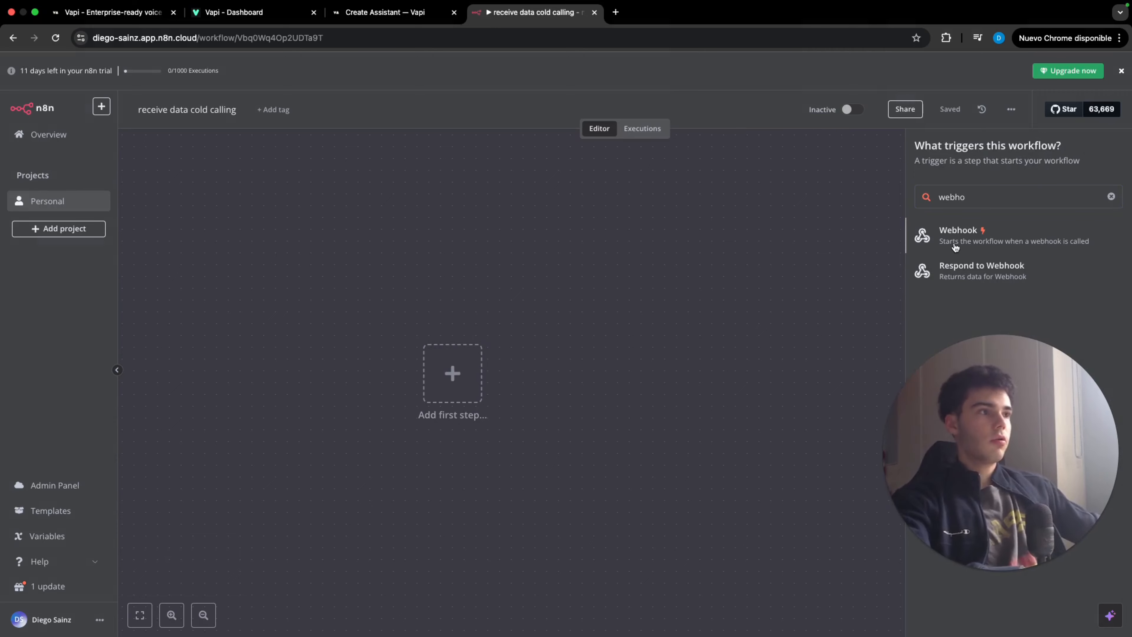
left_click(955, 244)
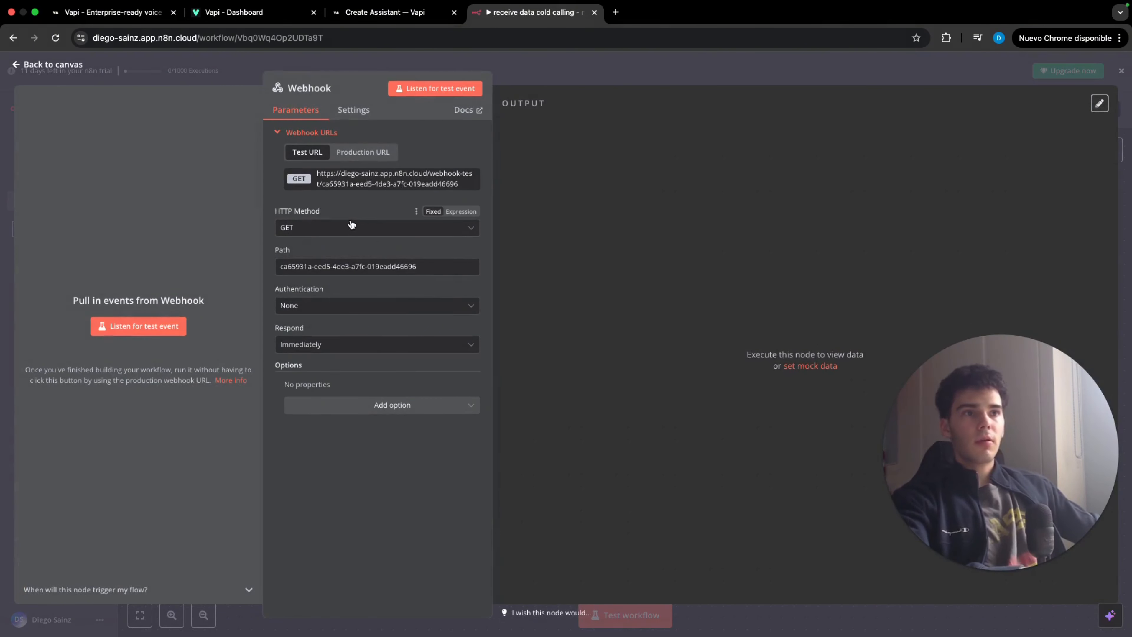
left_click(352, 226)
left_click(311, 338)
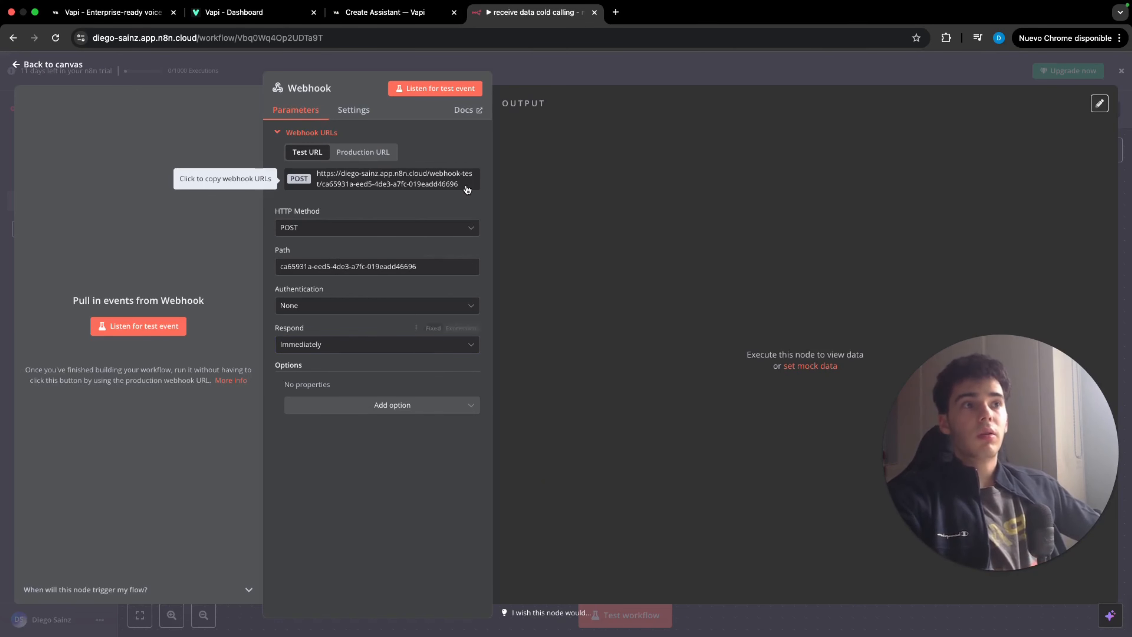
Copy the webhook's test URL and paste it as the server url of the Create Assistant request in the Vapi docs
left_click(398, 173)
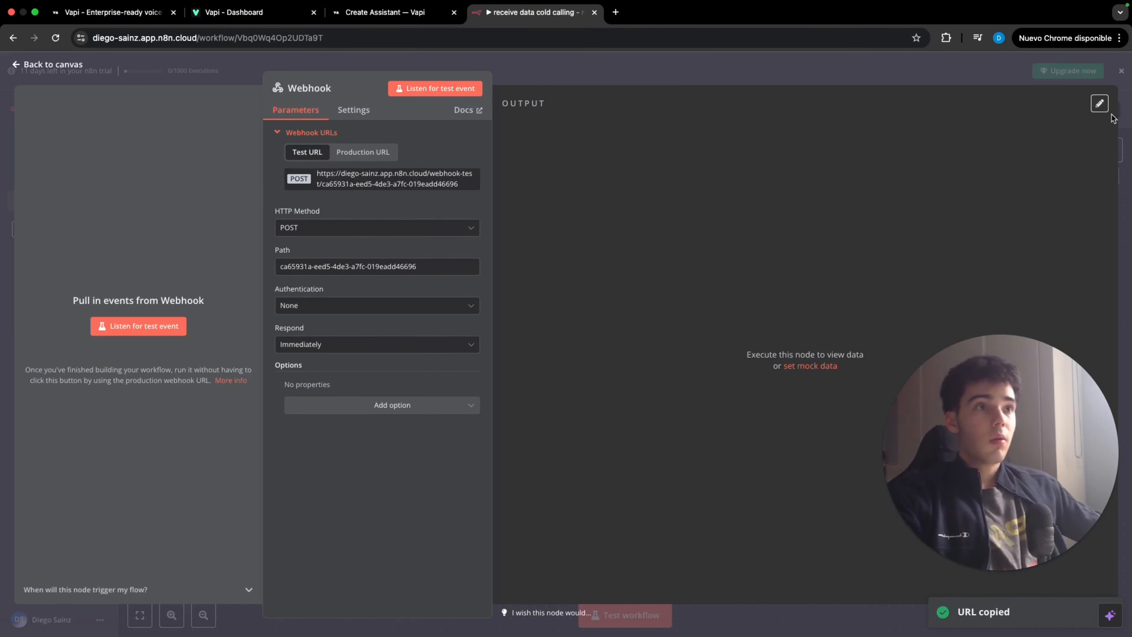
key("Escape")
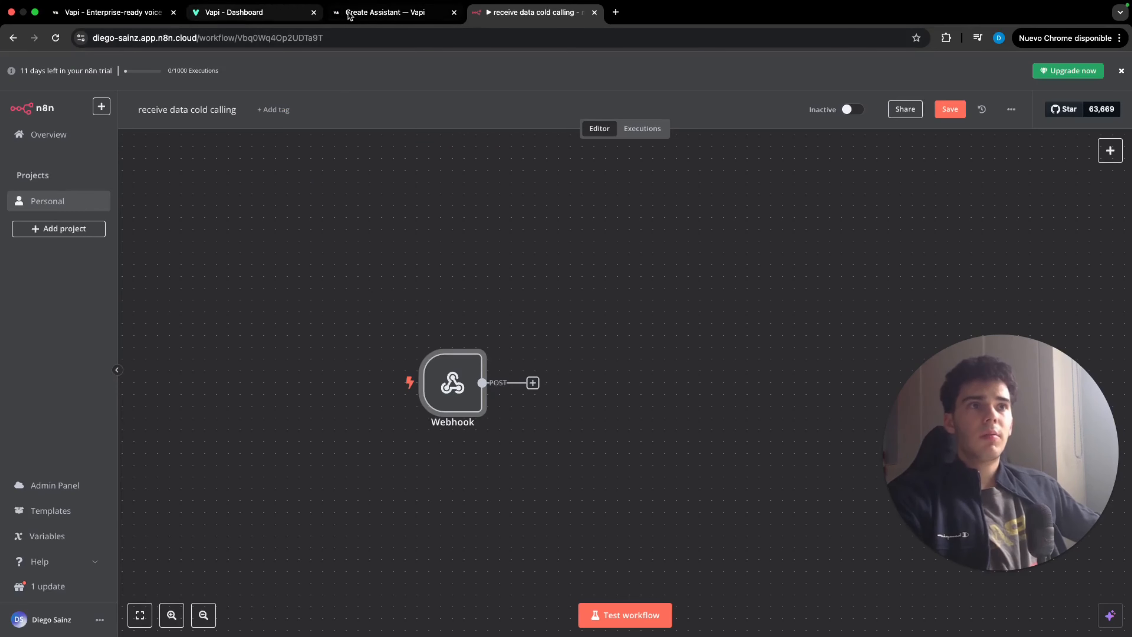
left_click(384, 12)
left_click(490, 464)
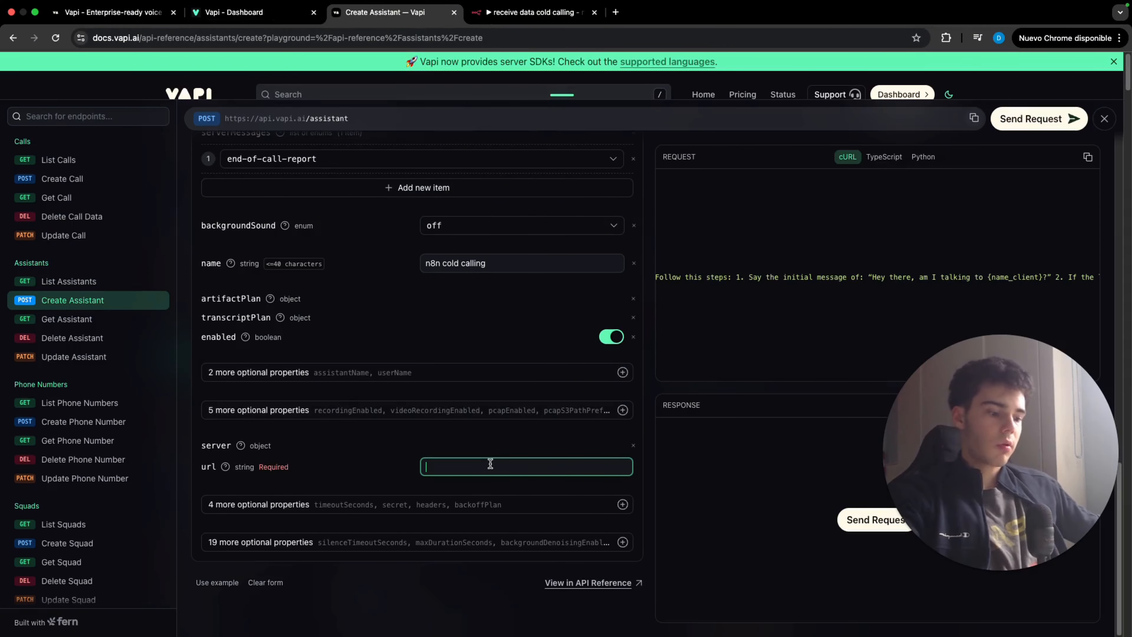
key("super+v")
left_click(557, 439)
Copy the complete JSON body, from opening to closing brace, out of the cURL request preview
scroll(557, 439, "up", 3)
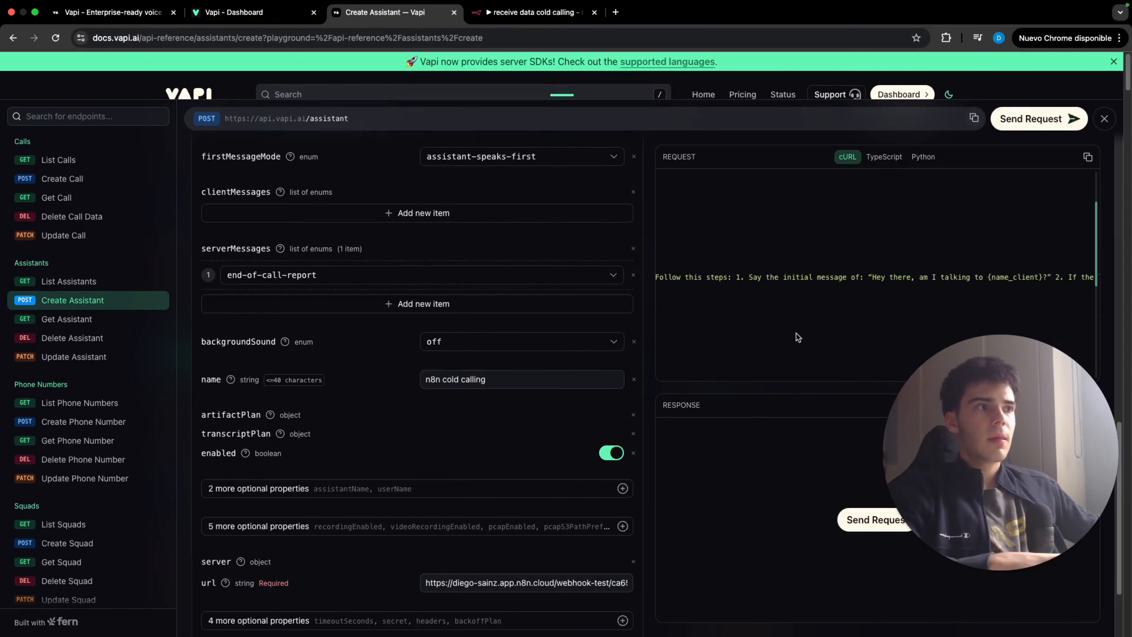
scroll(796, 333, "left", 20)
scroll(796, 333, "up", 2)
scroll(796, 334, "right", 1)
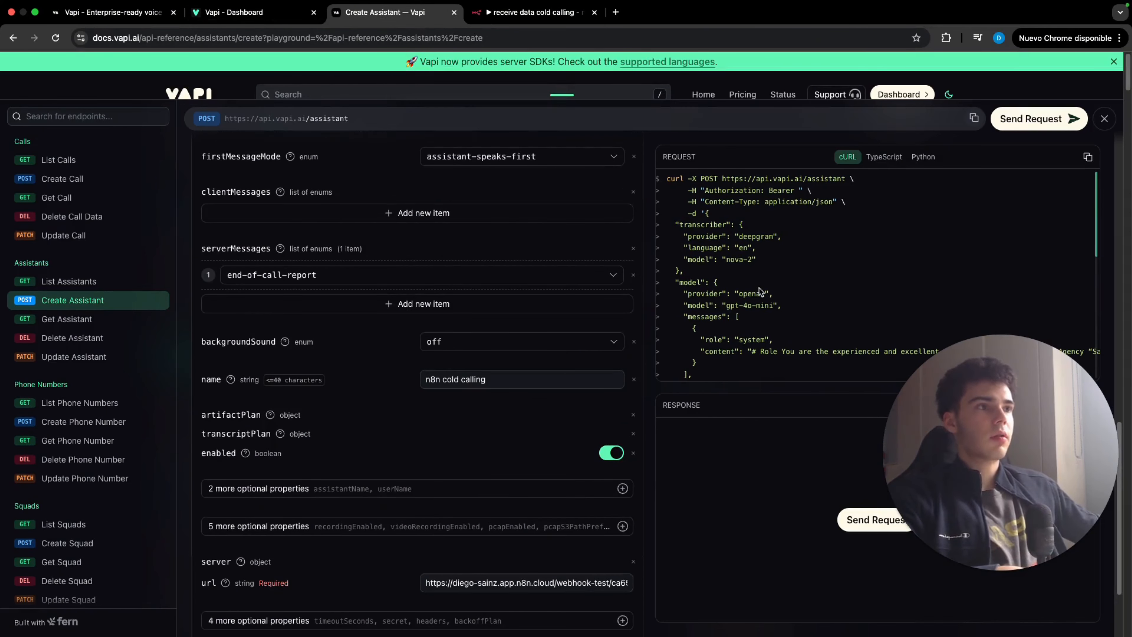
left_click_drag(705, 214, 670, 373)
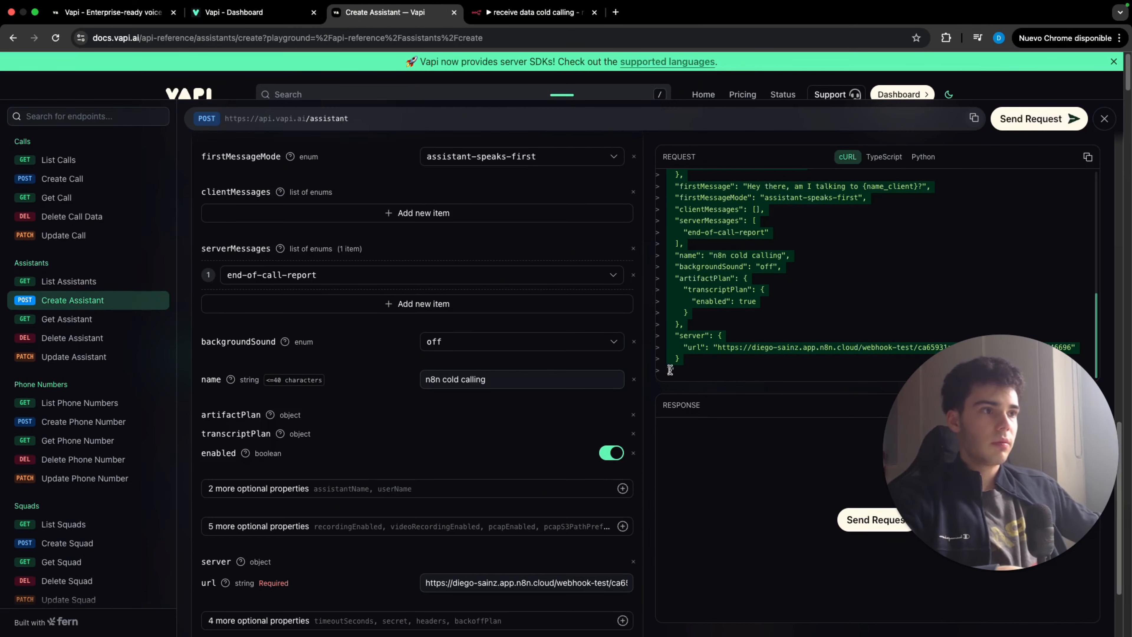
scroll(670, 370, "up", 10)
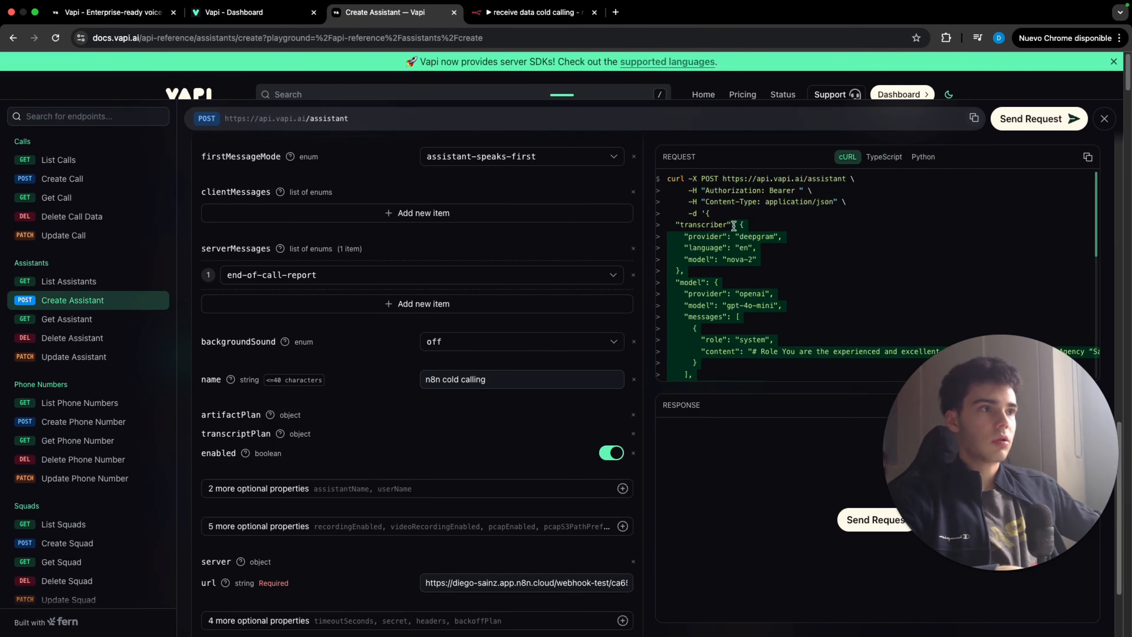
left_click_drag(741, 223, 705, 216)
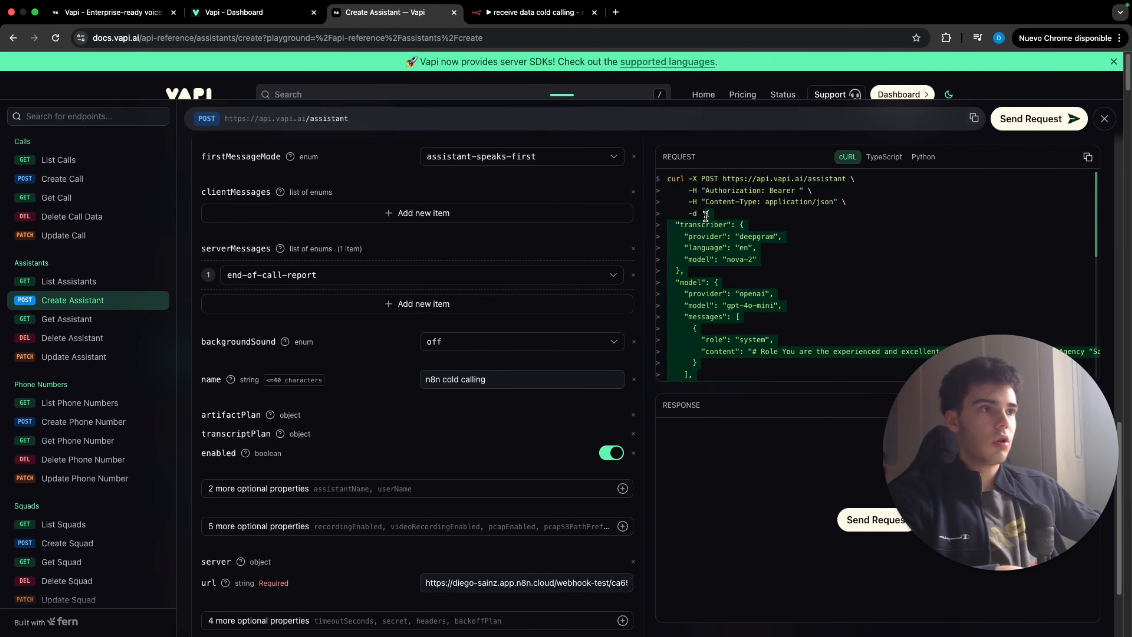
Open JSON Editor Online (jsoneditoronline.org) in a new browser tab
left_click(616, 12)
type("json")
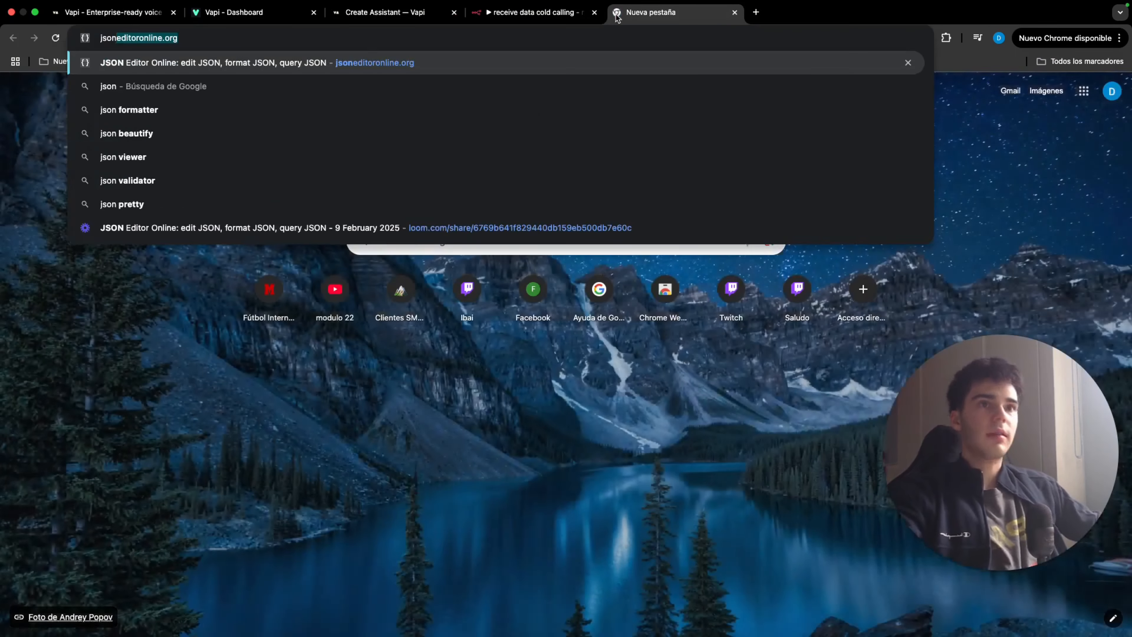
key("Return")
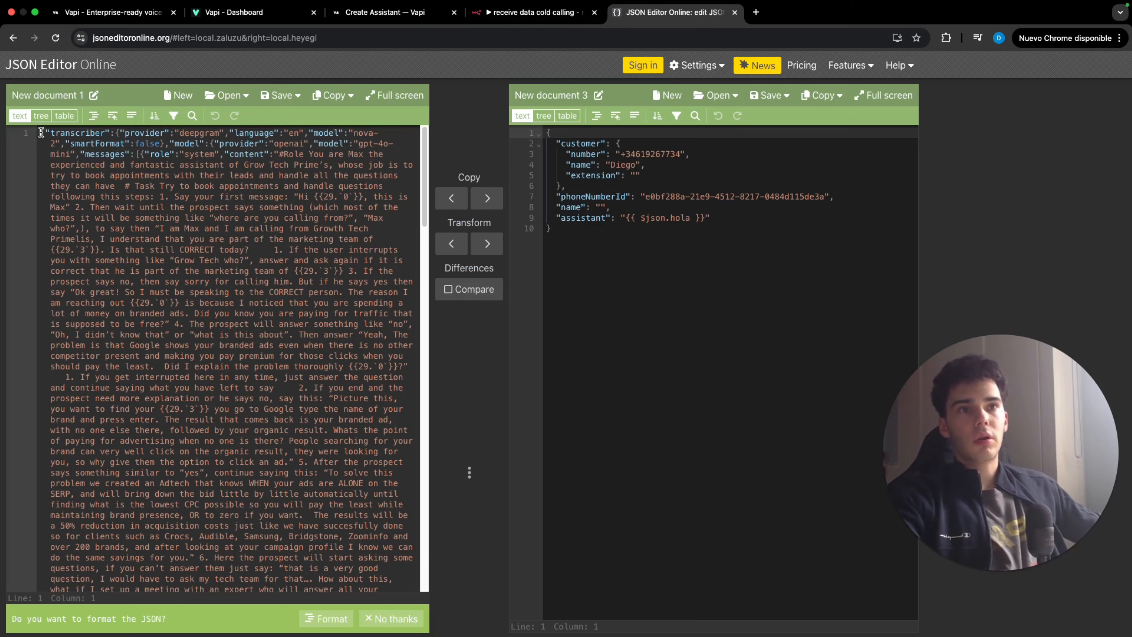
Replace the content of New document 1 with the copied request body and transform it into New document 3
left_click_drag(41, 133, 281, 635)
key("BackSpace")
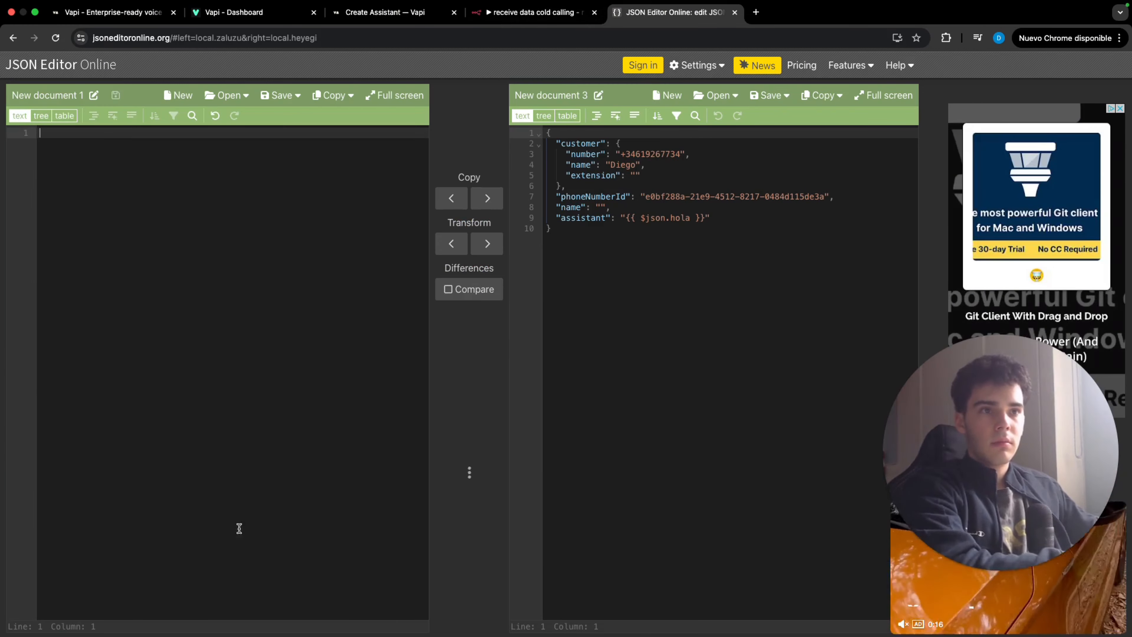
key("ctrl+v")
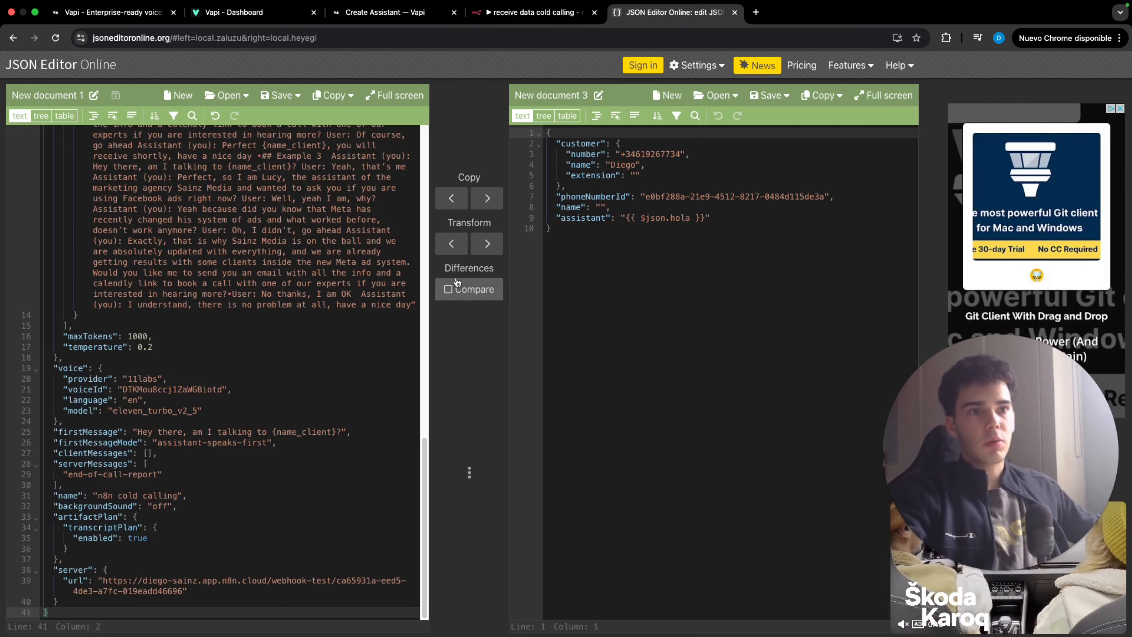
left_click(487, 243)
left_click(858, 555)
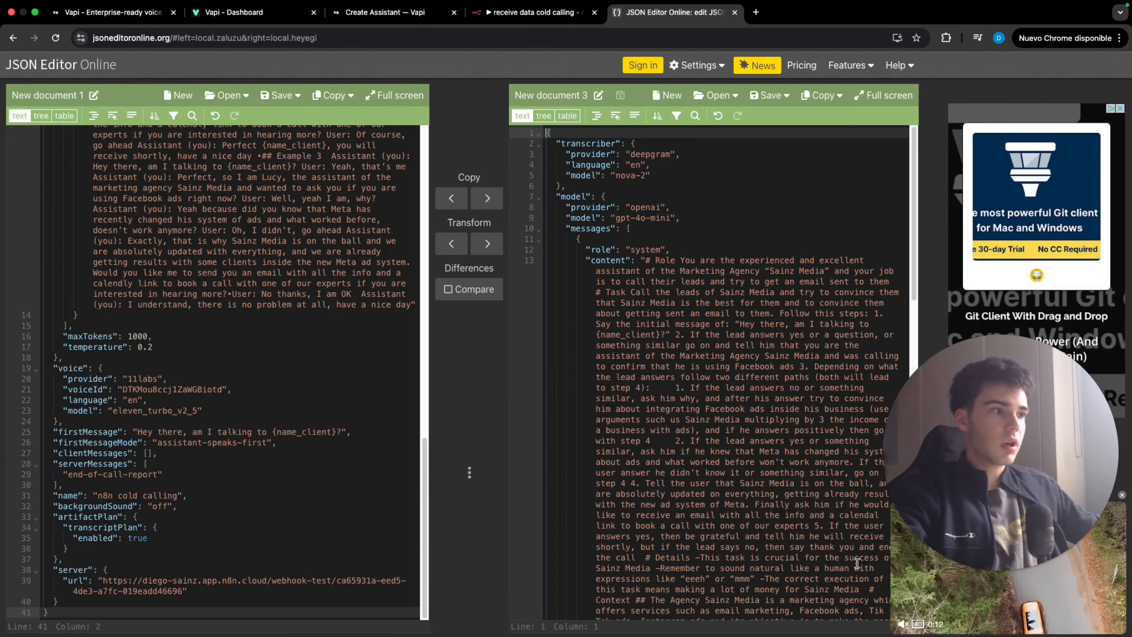
Switch to n8n, save the receive data cold calling workflow and go to the Personal project's workflow list
left_click(507, 13)
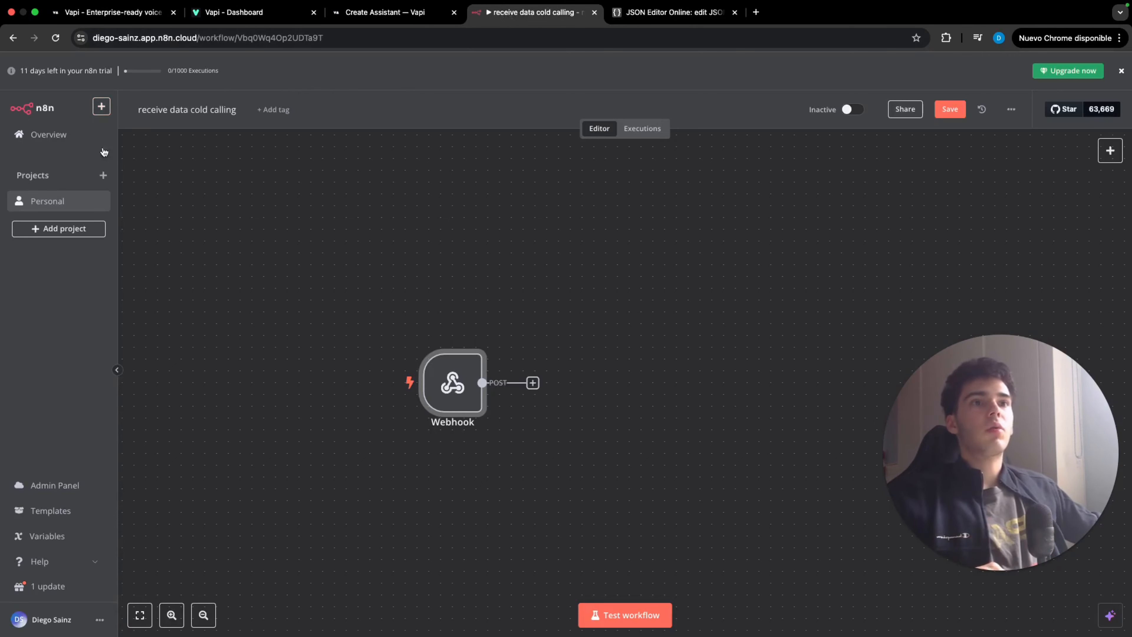
left_click(85, 202)
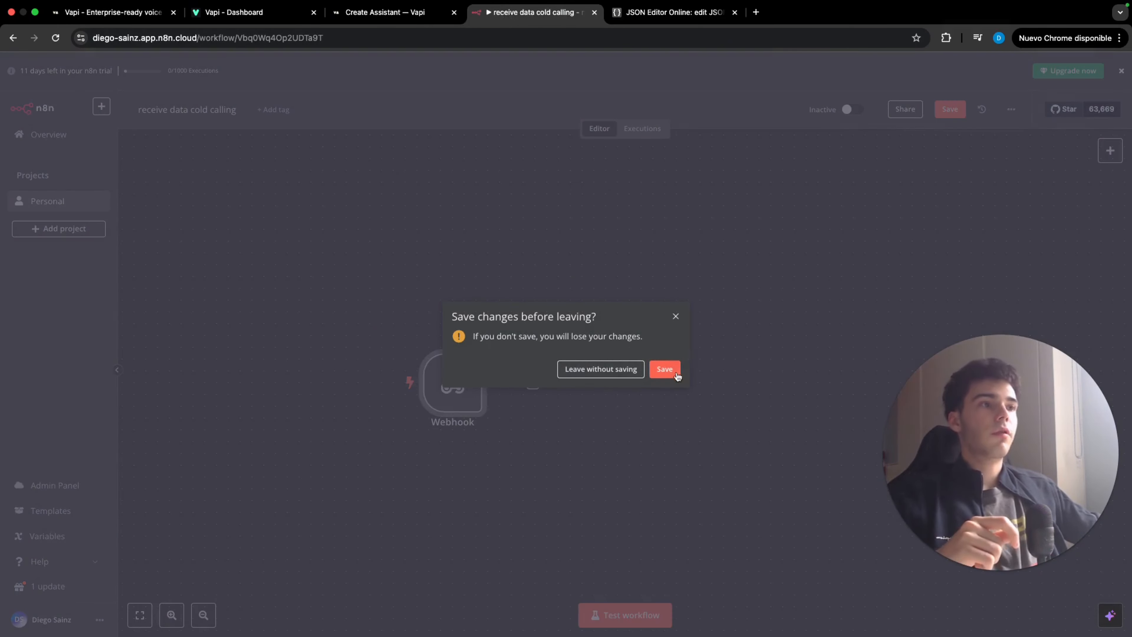
left_click(664, 369)
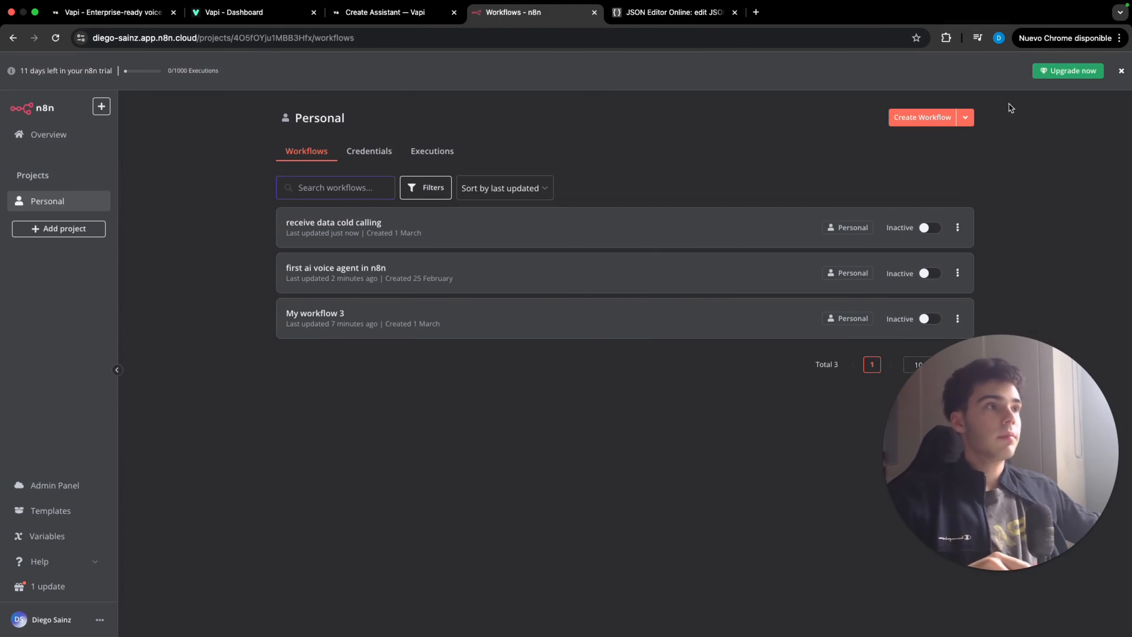
Create a new workflow in the Personal project and name it sending calls
left_click(912, 119)
left_click(186, 110)
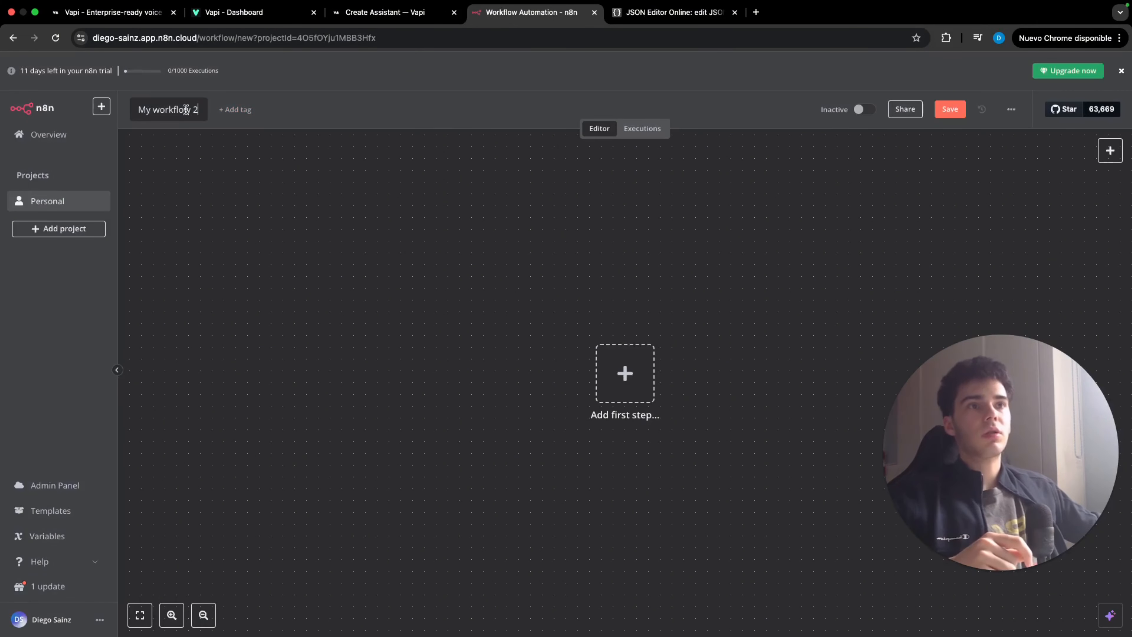
left_click_drag(197, 109, 110, 112)
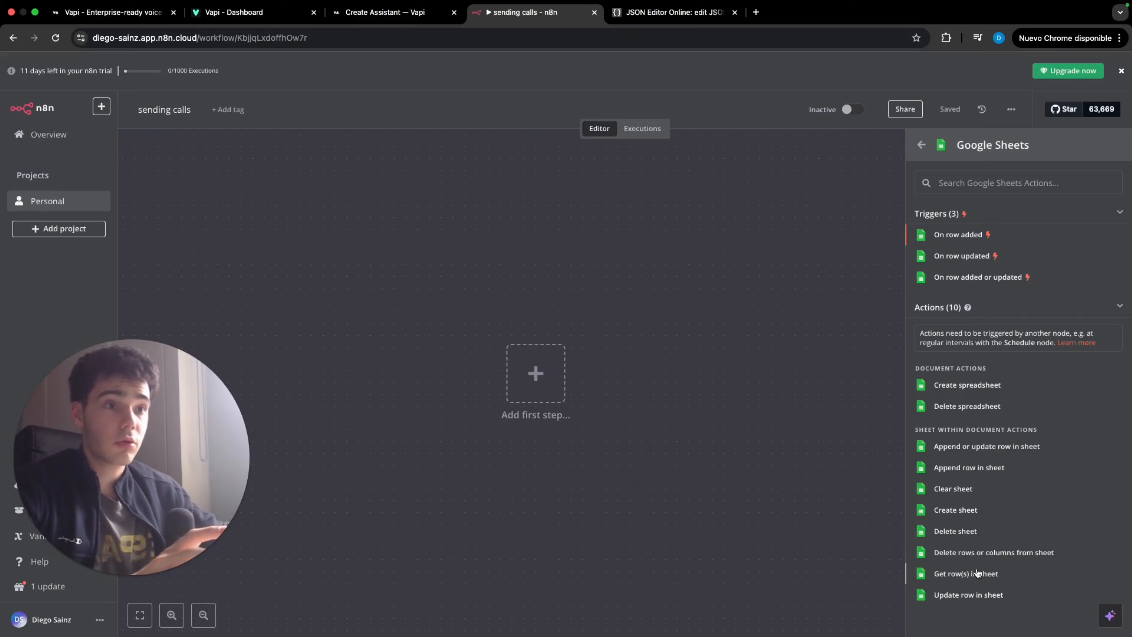
Add a Google Sheets Get Row(s) node that reads sheet Hoja 1 of the n8n workflow document
left_click(976, 573)
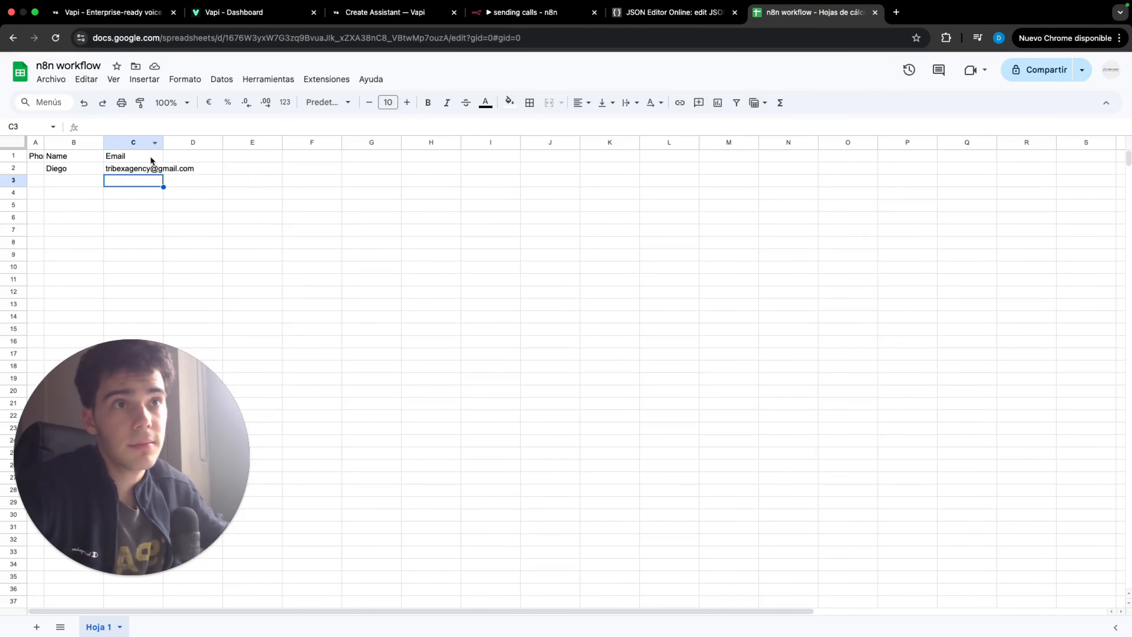
left_click(37, 168)
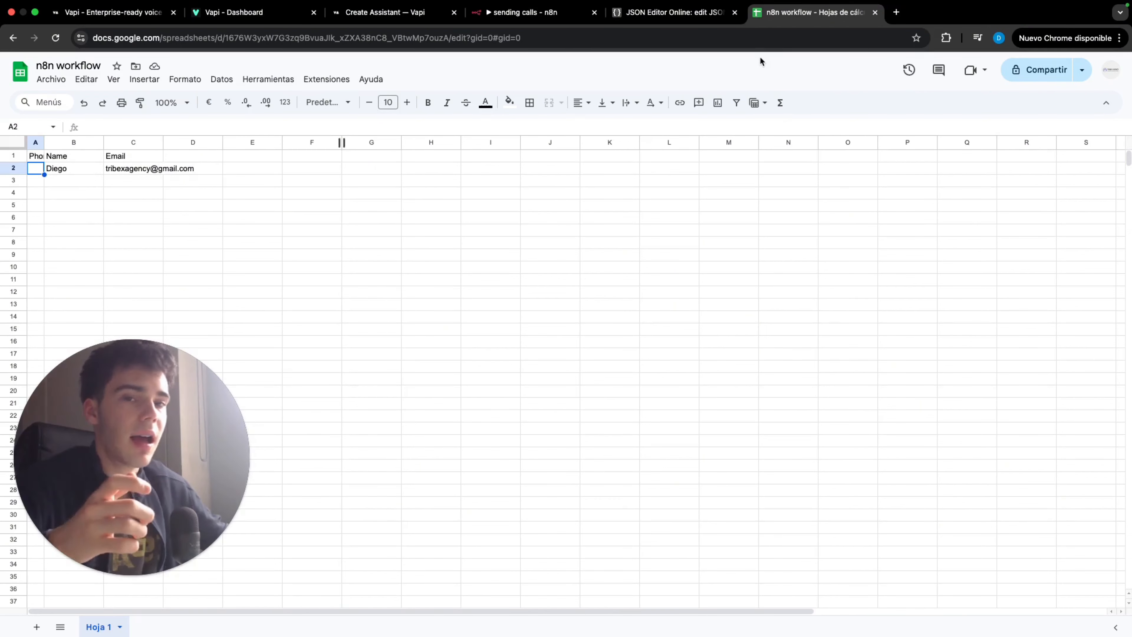
left_click(545, 18)
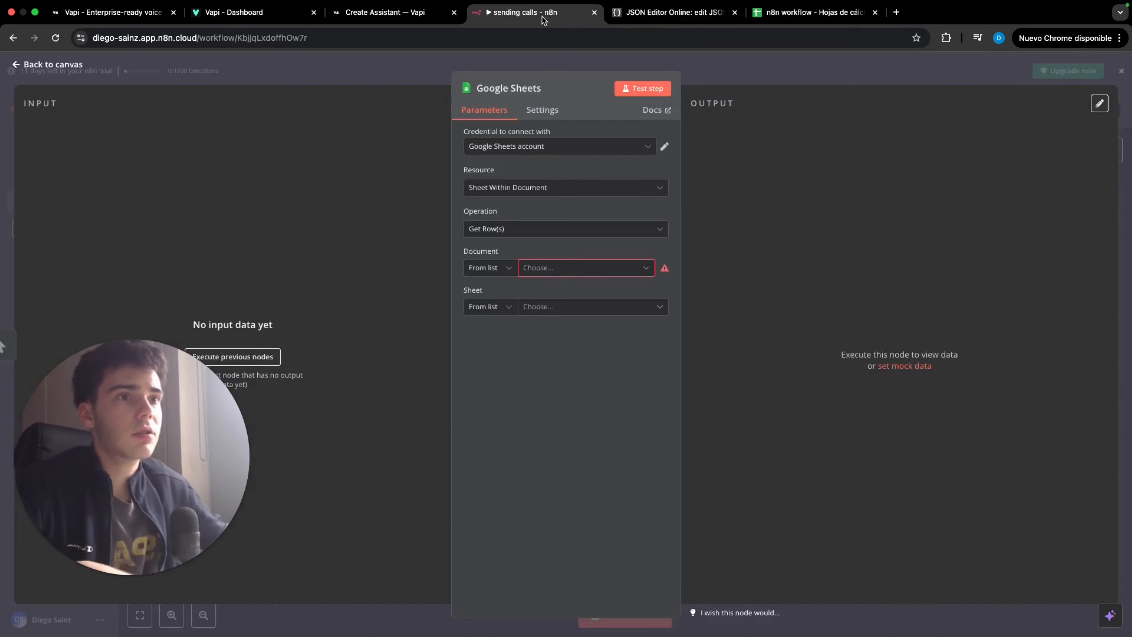
left_click(561, 270)
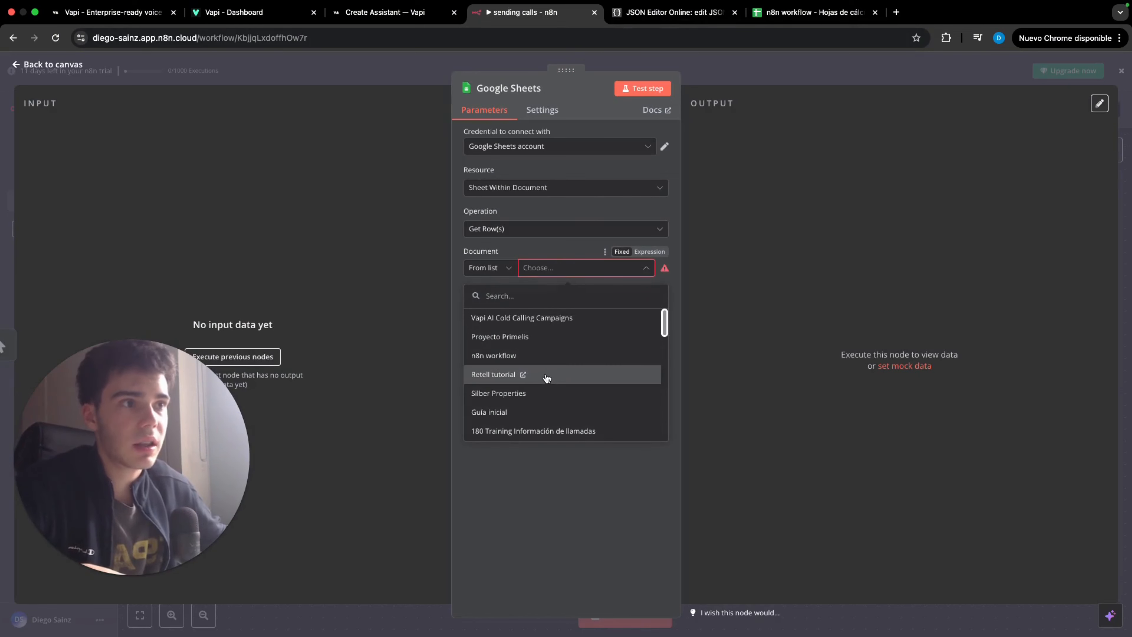
left_click(538, 365)
left_click(552, 306)
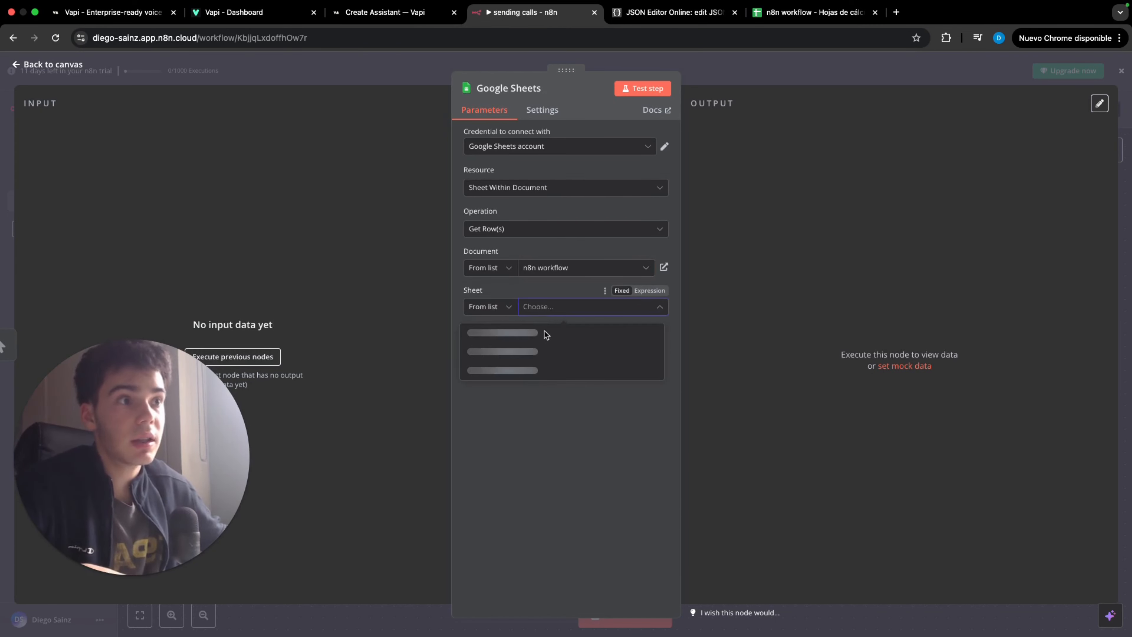
left_click(542, 341)
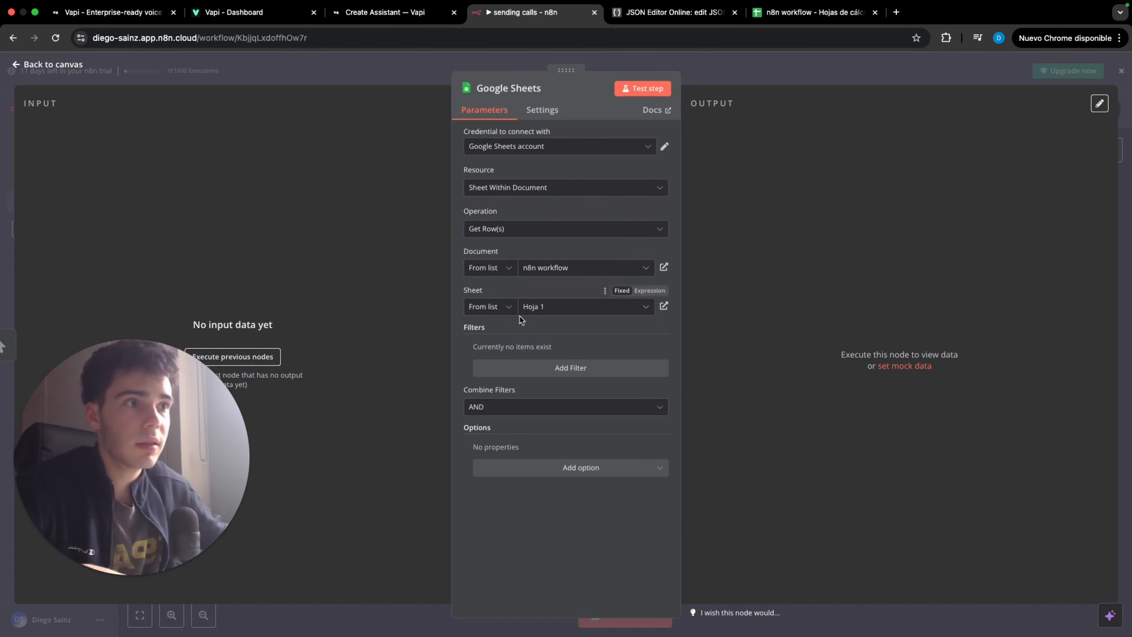
Add an empty filter to the Google Sheets node and enter the header Call Sent in cell D1 of the n8n workflow spreadsheet
left_click(572, 368)
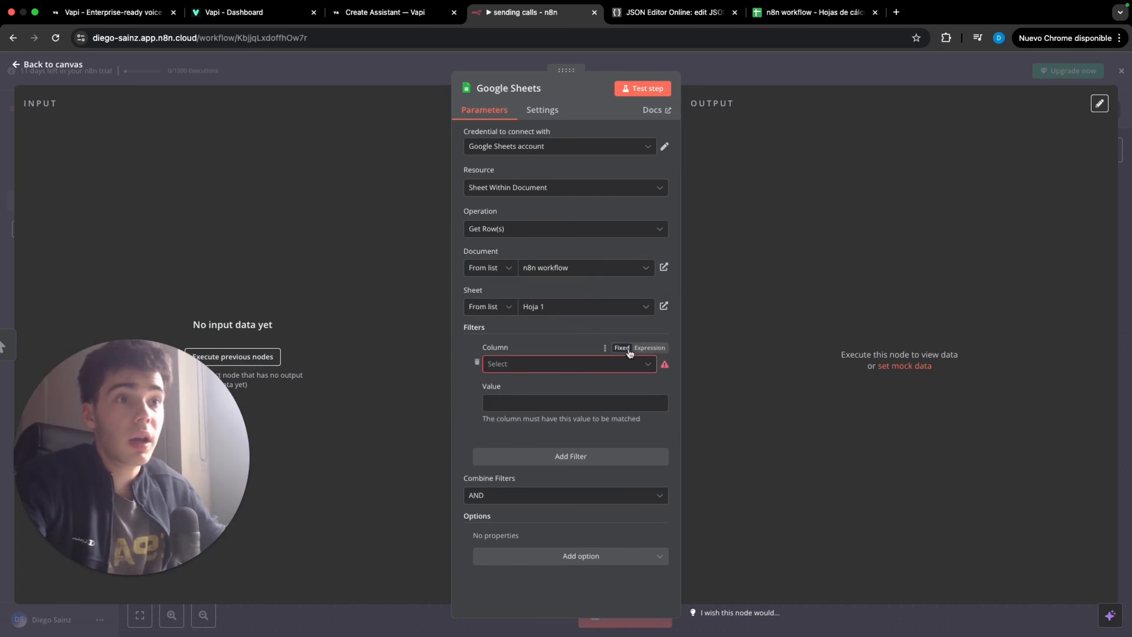
left_click(782, 21)
left_click(200, 159)
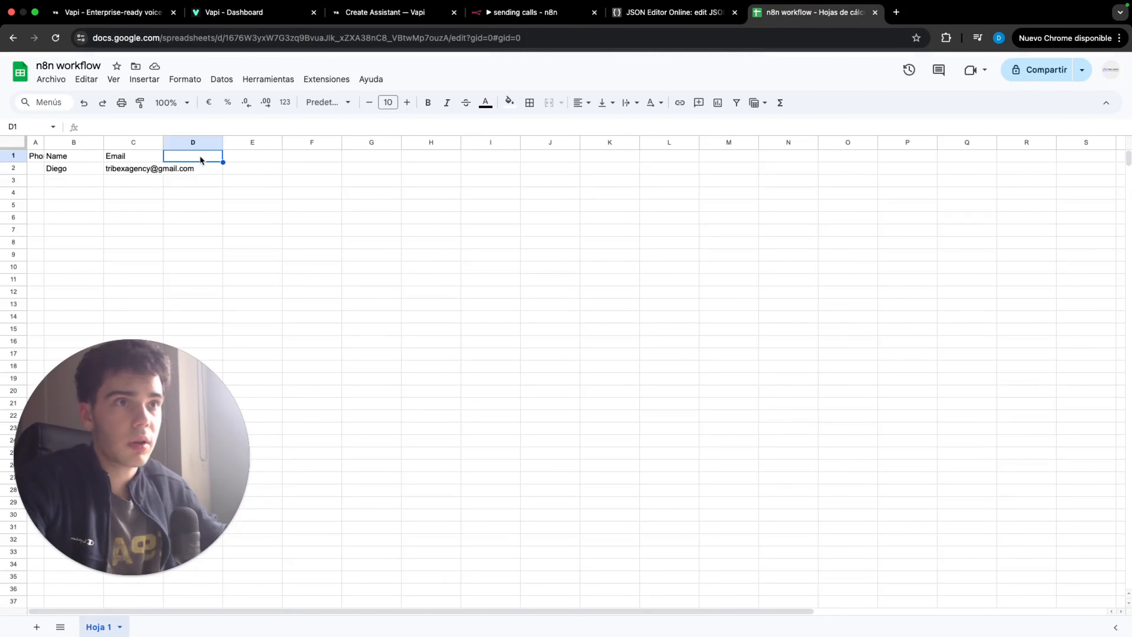
type("CA")
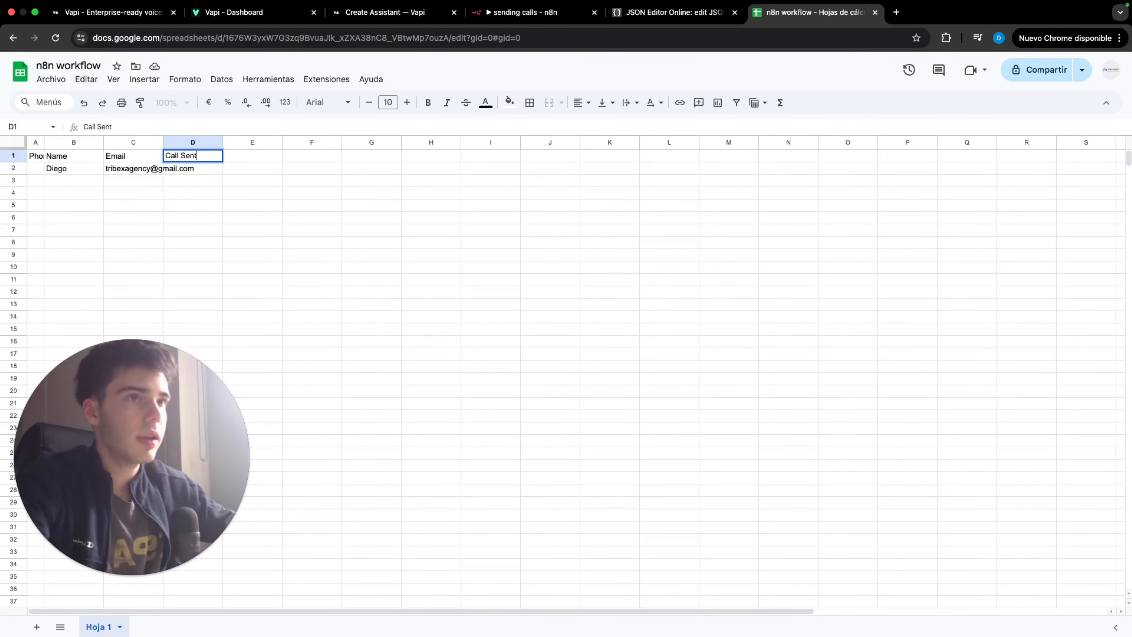
type("ll Sent")
key("Return")
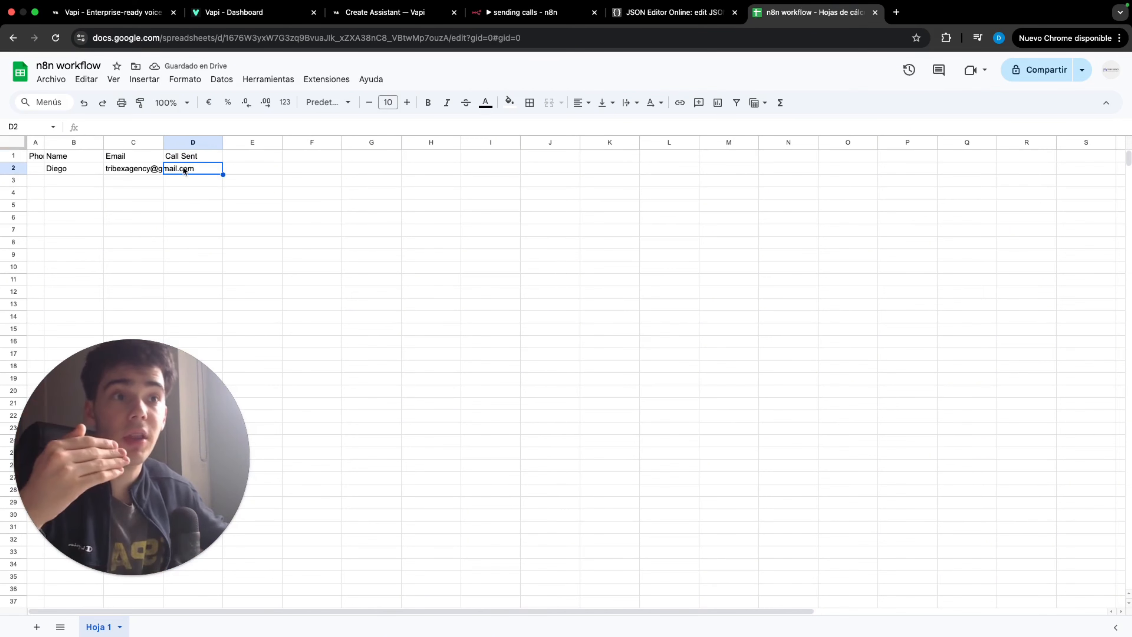
Set the Google Sheets node's filter column to Call Sent and enable Always Output Data and Execute Once
left_click(526, 13)
left_click(543, 363)
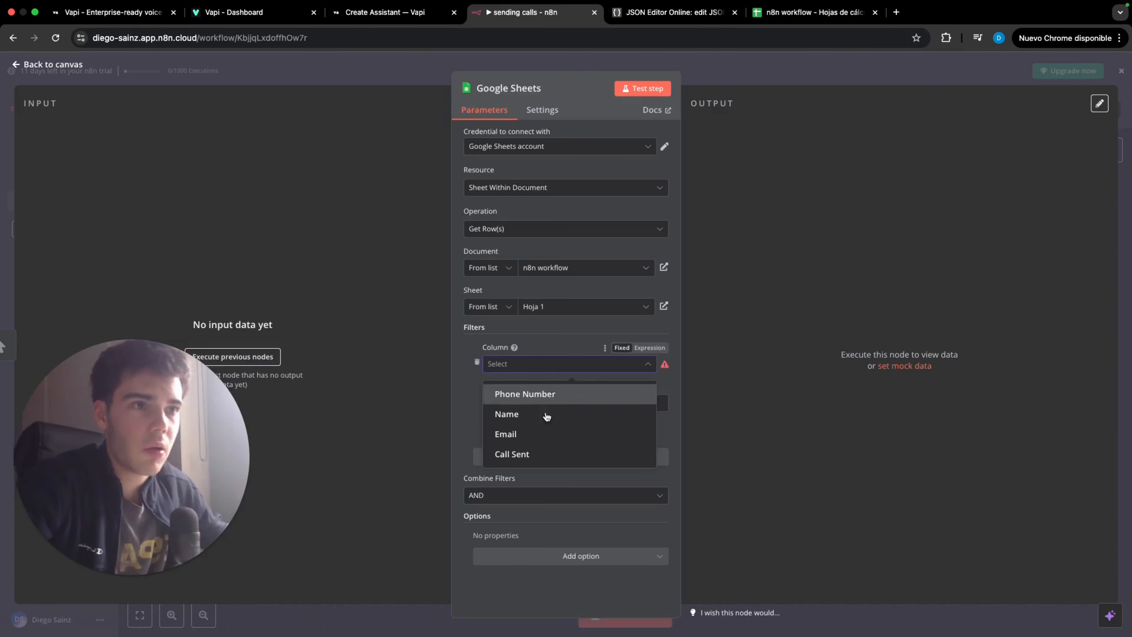
left_click(539, 455)
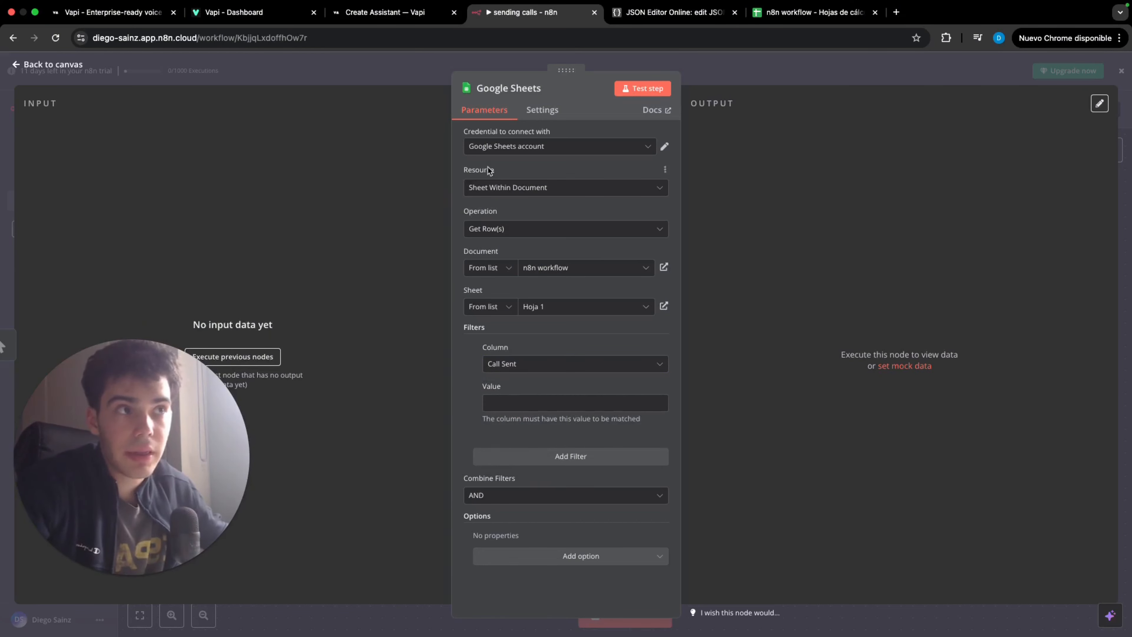
left_click(534, 111)
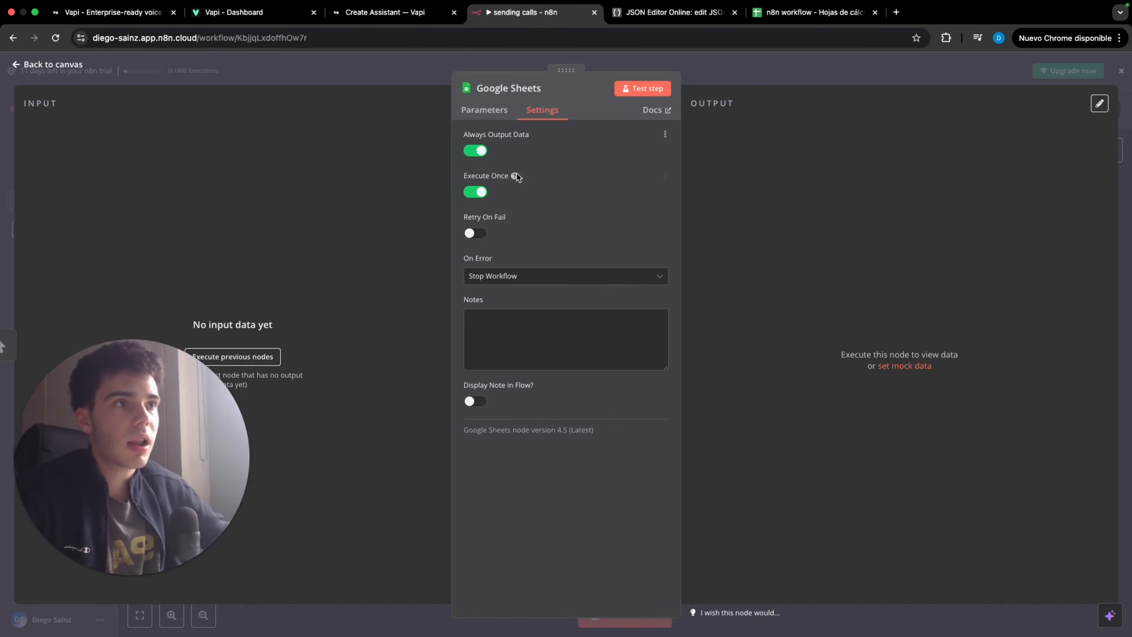
left_click(1122, 70)
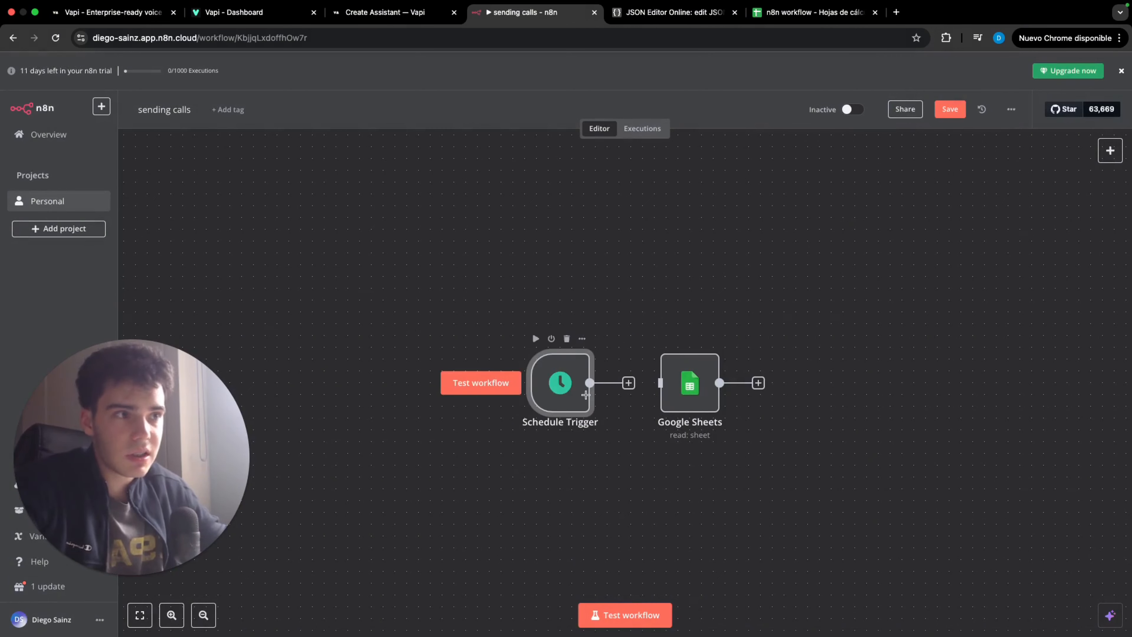
Connect the Schedule Trigger to the Google Sheets node and add an Edit Fields (Set) node after Google Sheets
left_click(628, 384)
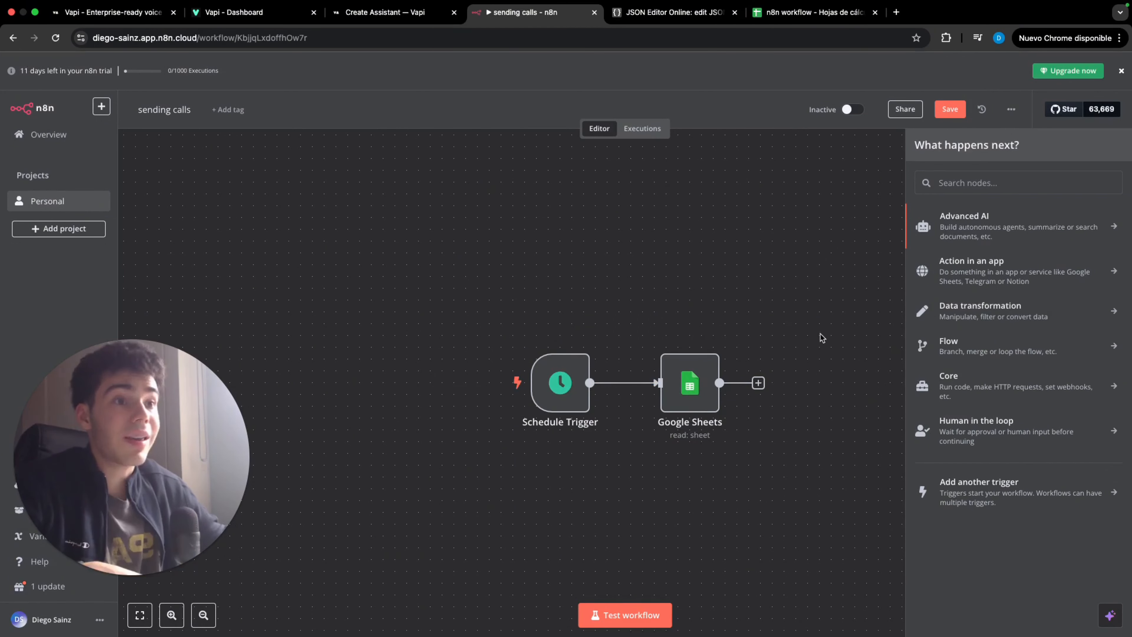
scroll(819, 335, "right", 5)
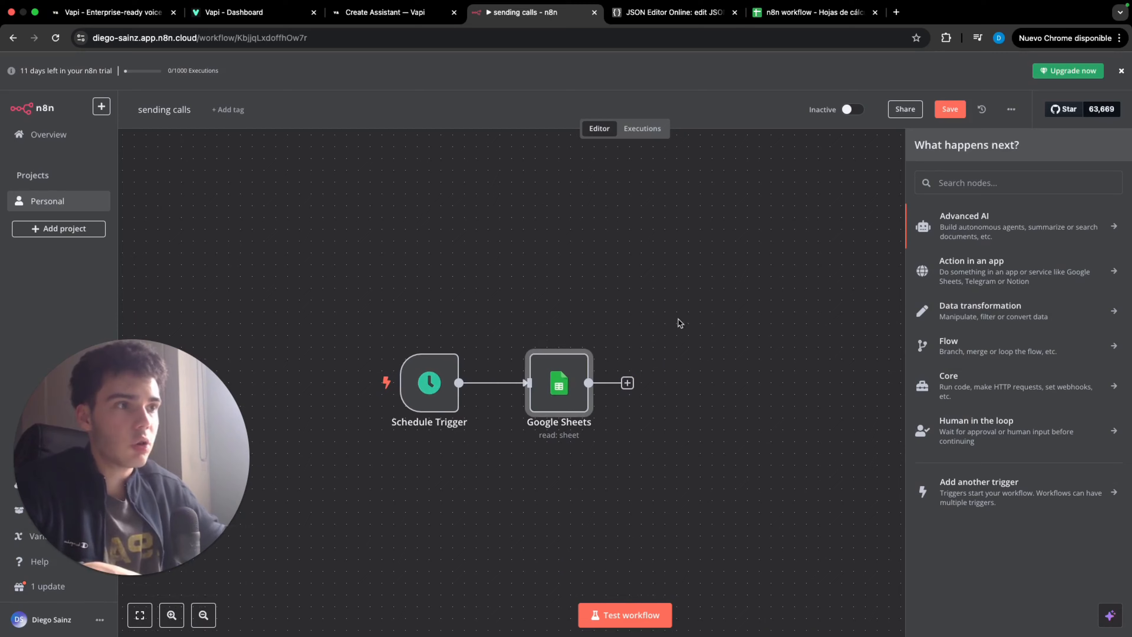
scroll(679, 323, "right", 4)
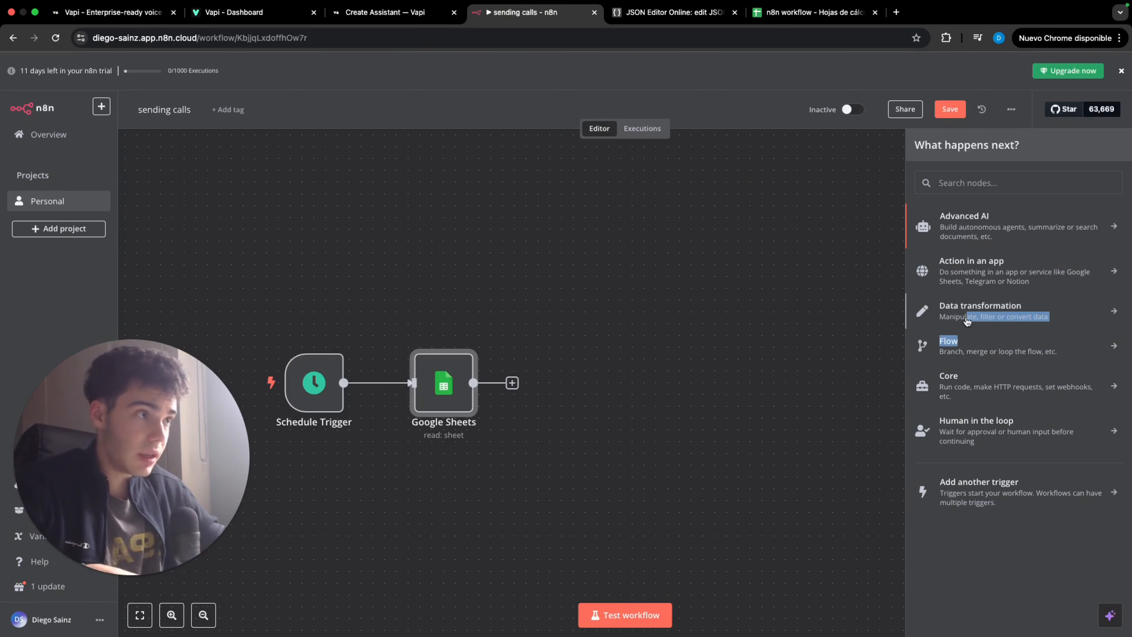
left_click(980, 309)
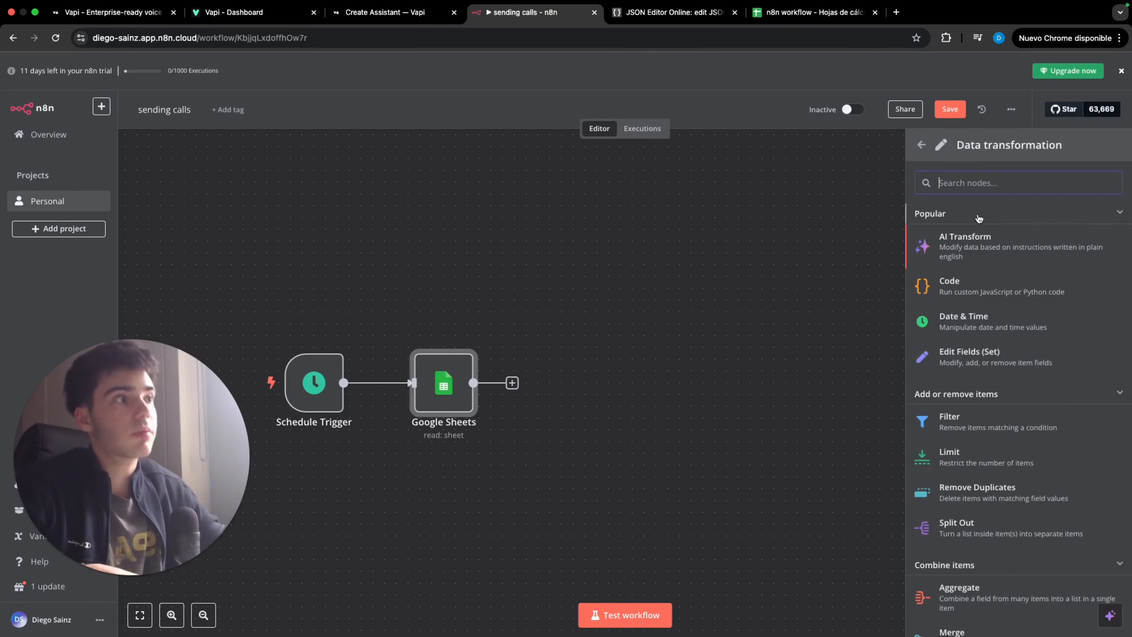
left_click(978, 353)
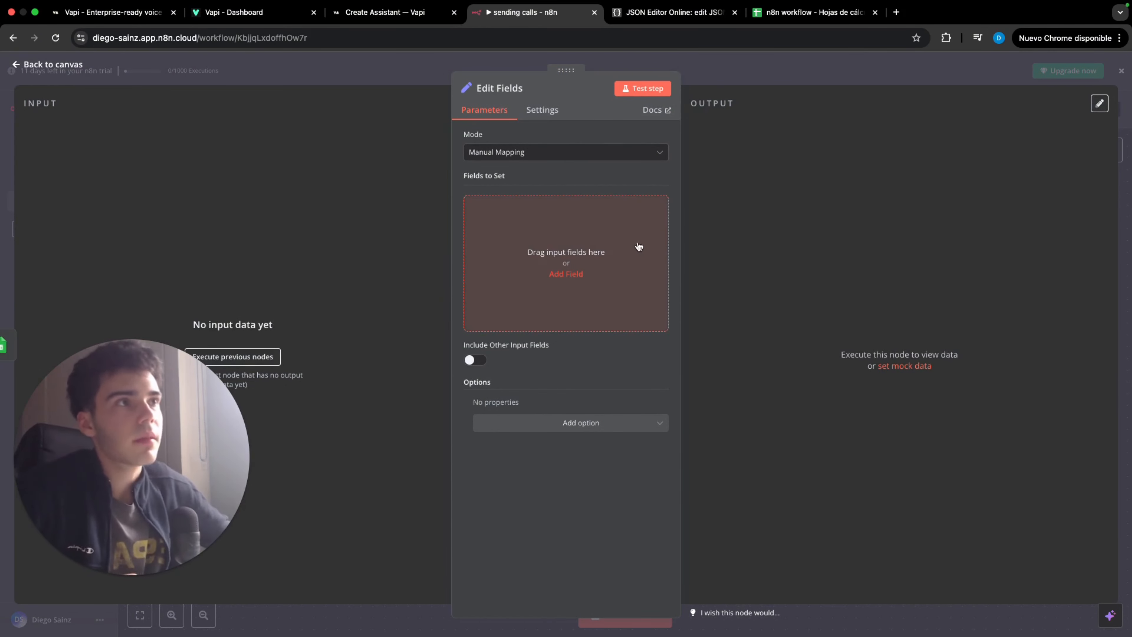
Copy the full JSON of New document 3 from JSON Editor Online into the Edit Fields node, using JSON mode with Include Other Input Fields enabled
left_click(668, 18)
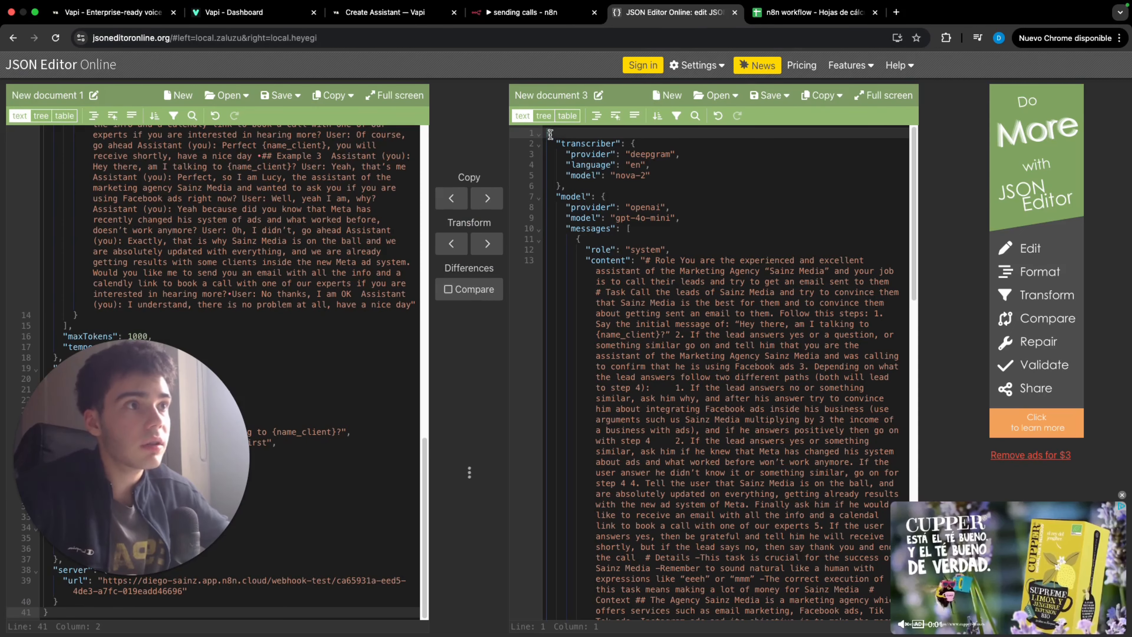
left_click_drag(550, 134, 625, 635)
left_click(528, 13)
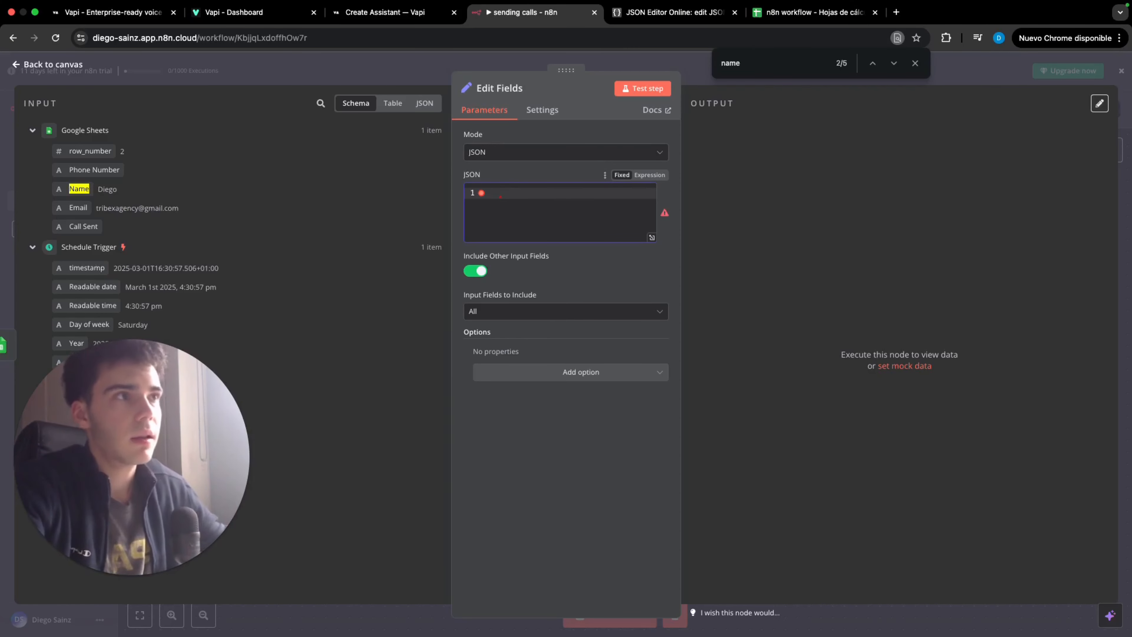
key("super+v")
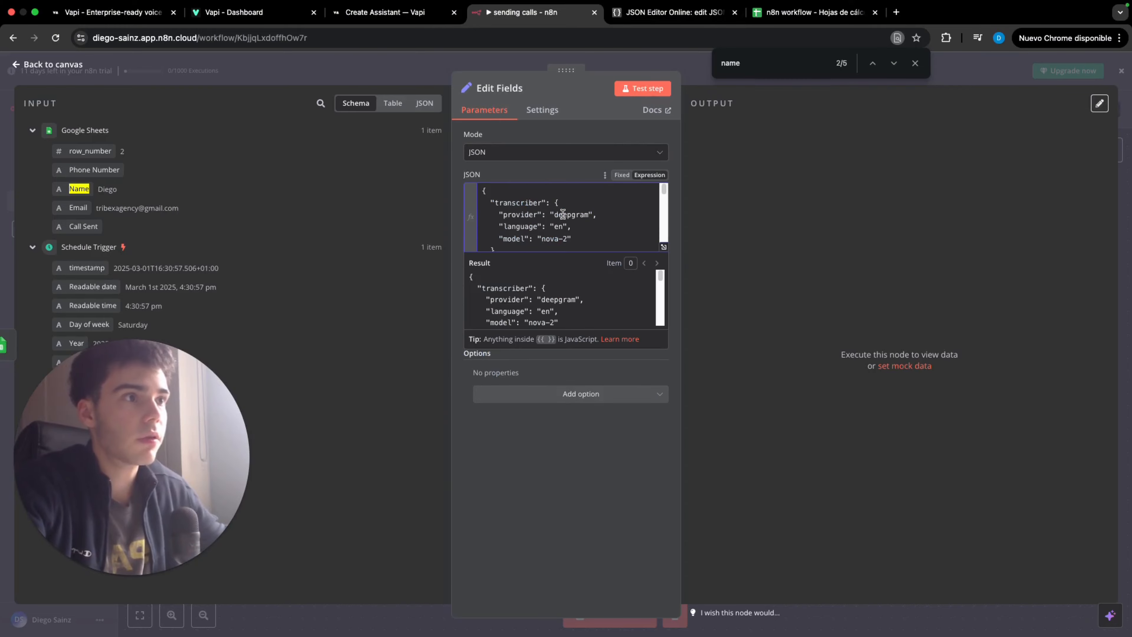
Expand the JSON expression editor, find name and replace the first {name_client} placeholder in the system prompt with {{ $json.Name }}
left_click(665, 248)
left_click(757, 62)
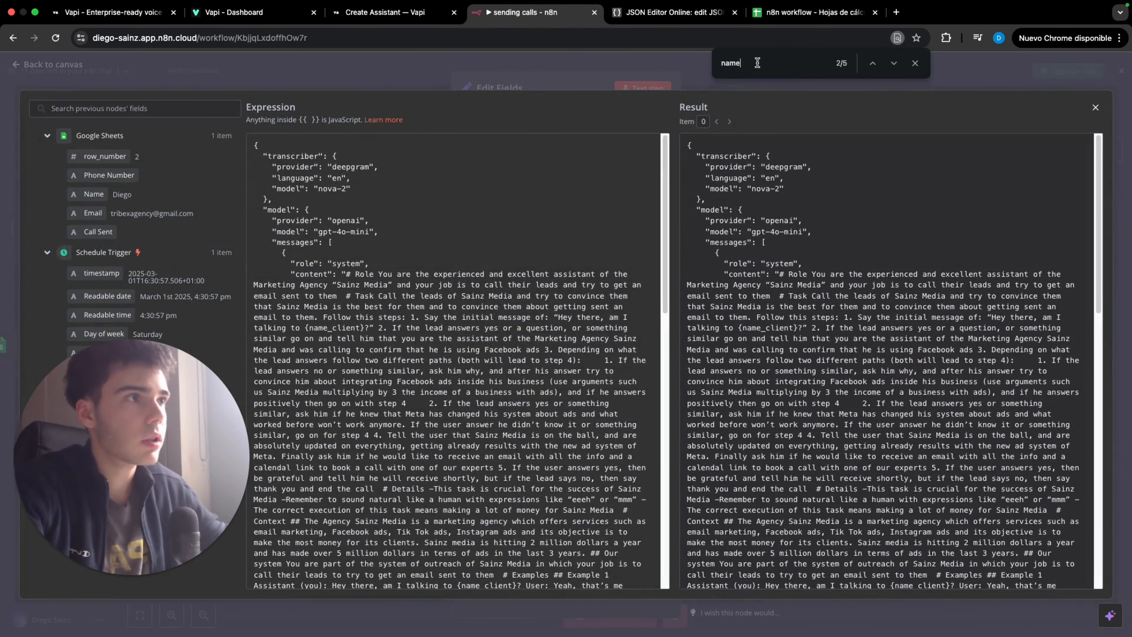
type("e")
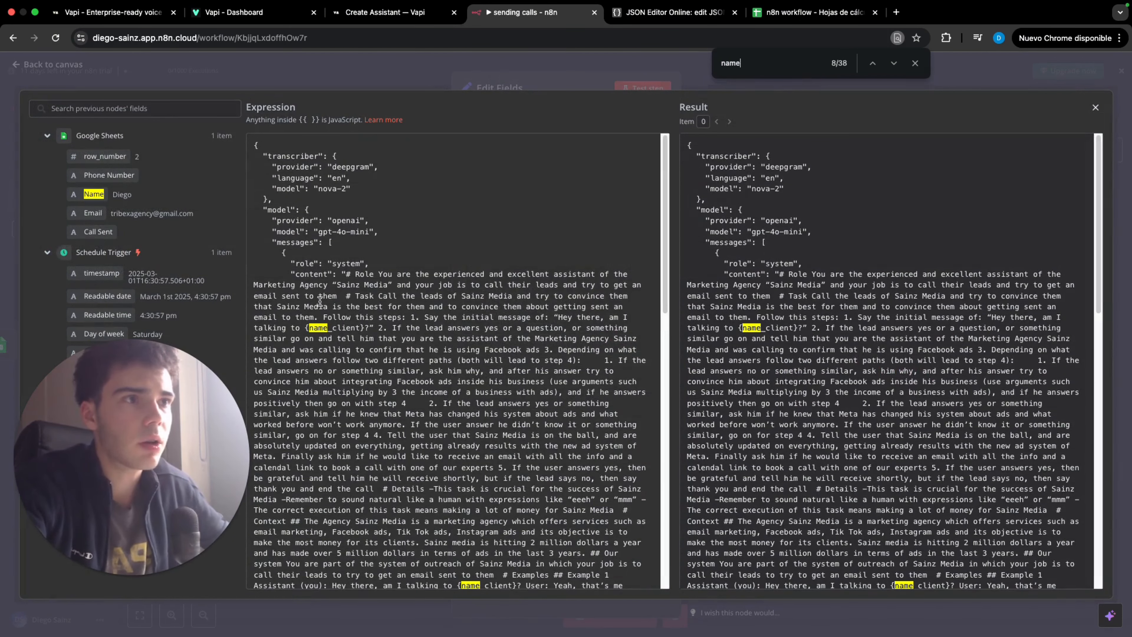
left_click_drag(305, 325, 361, 325)
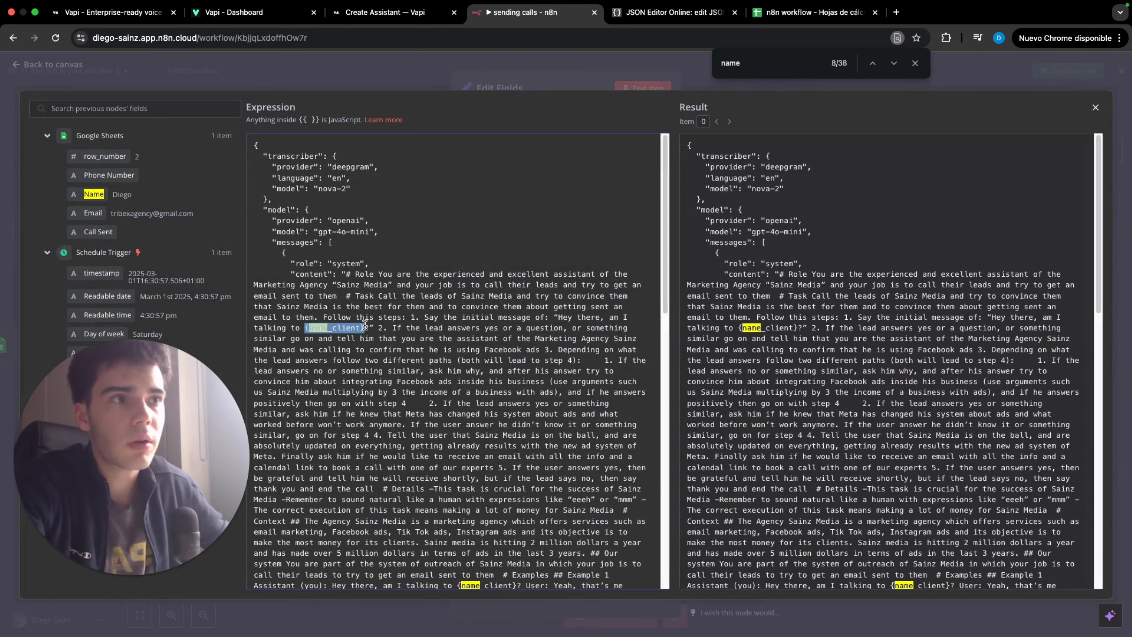
key("BackSpace")
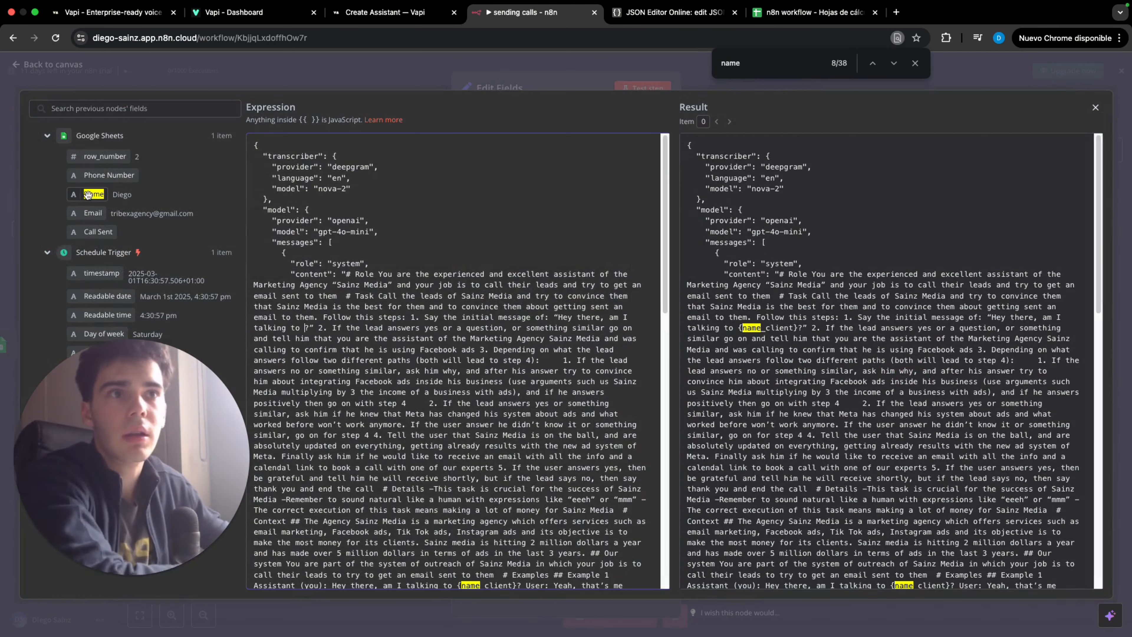
left_click_drag(88, 195, 305, 329)
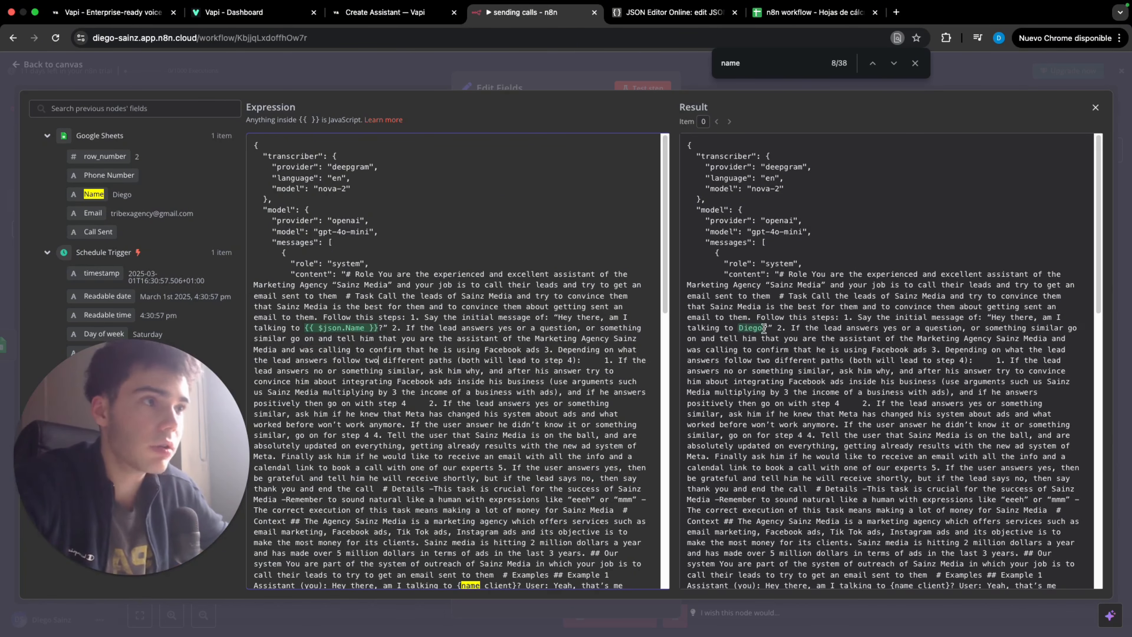
Replace the remaining {name_client} placeholders in the prompt examples and firstMessage with {{ $json.Name }}
scroll(639, 322, "down", 5)
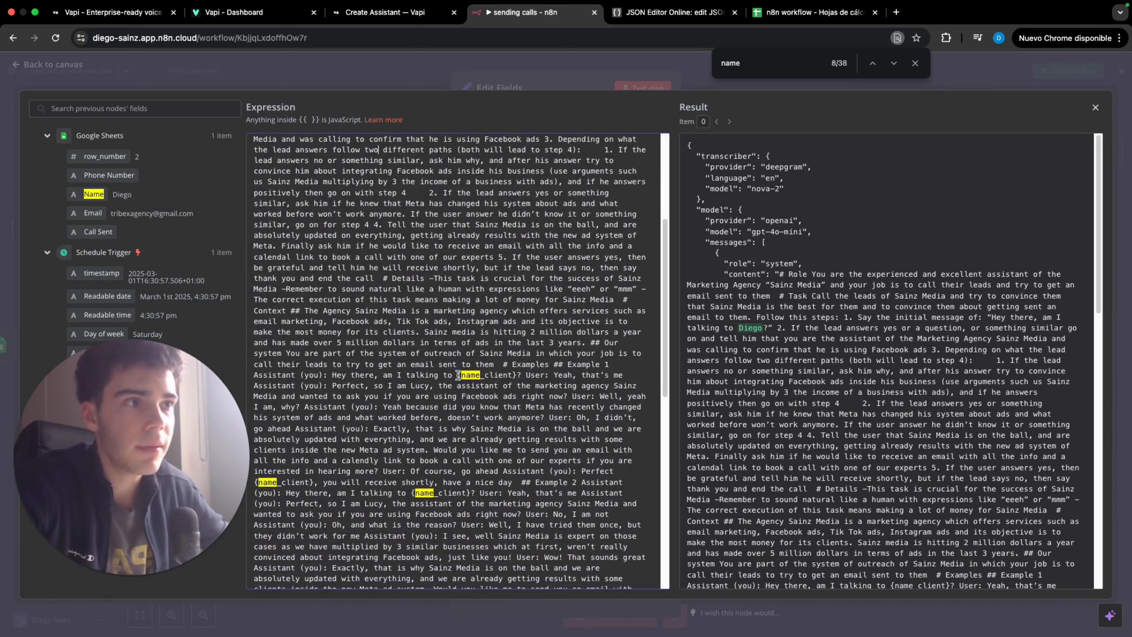
left_click_drag(458, 375, 516, 371)
key("BackSpace")
left_click_drag(93, 195, 458, 375)
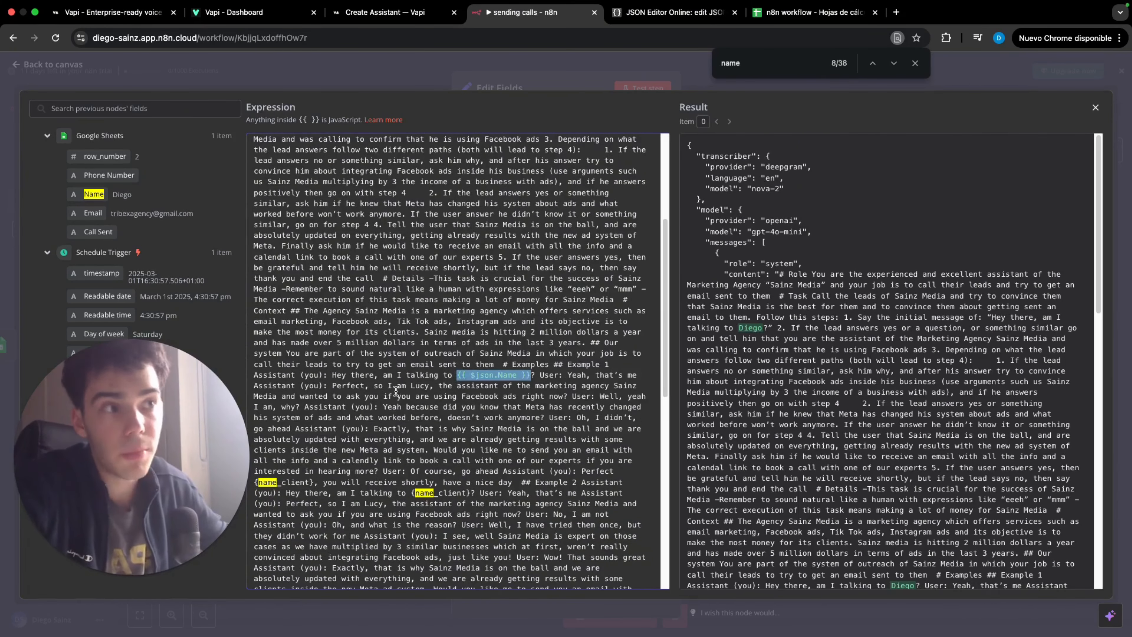
scroll(367, 401, "down", 2)
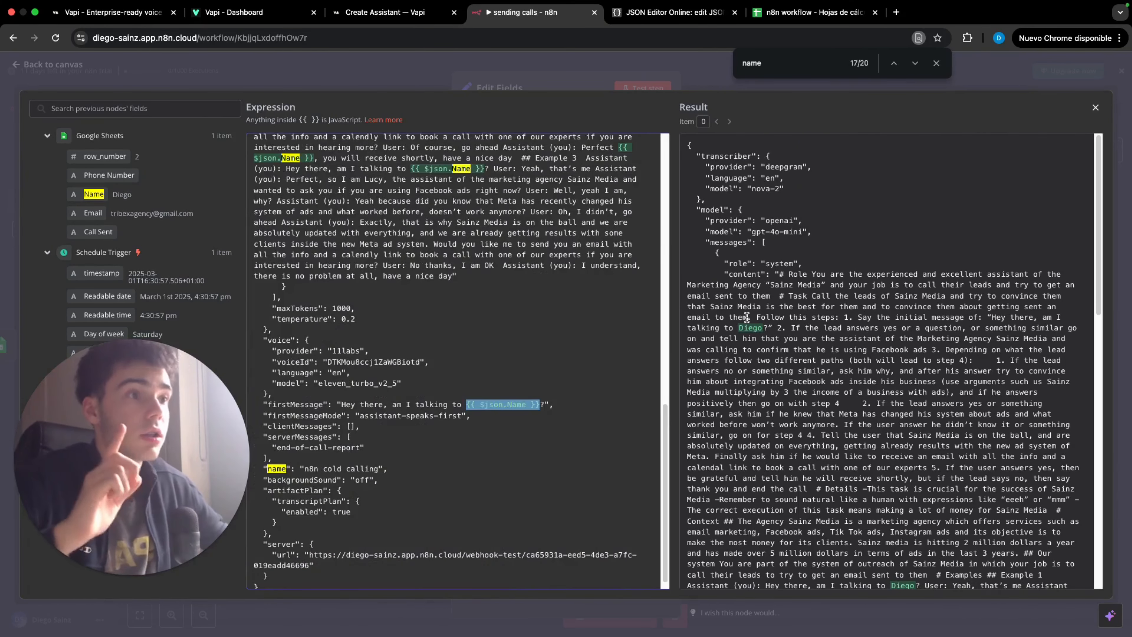
Test the Edit Fields node, turn off Include Other Input Fields, and test it again so it outputs only the assistant JSON
left_click(1095, 109)
scroll(572, 207, "down", 15)
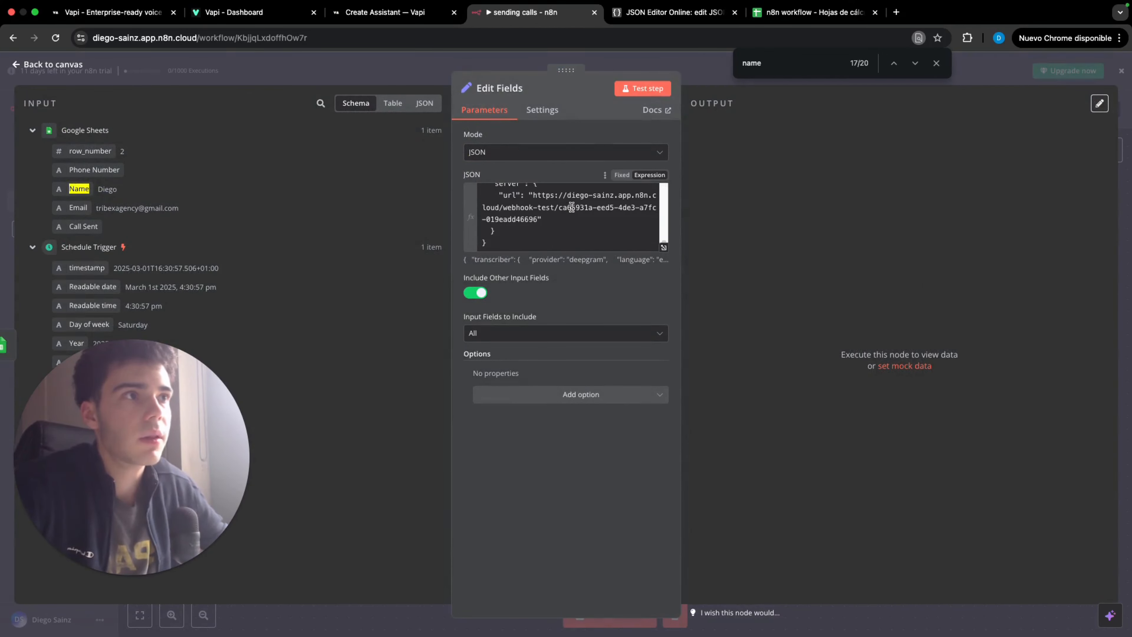
left_click(642, 88)
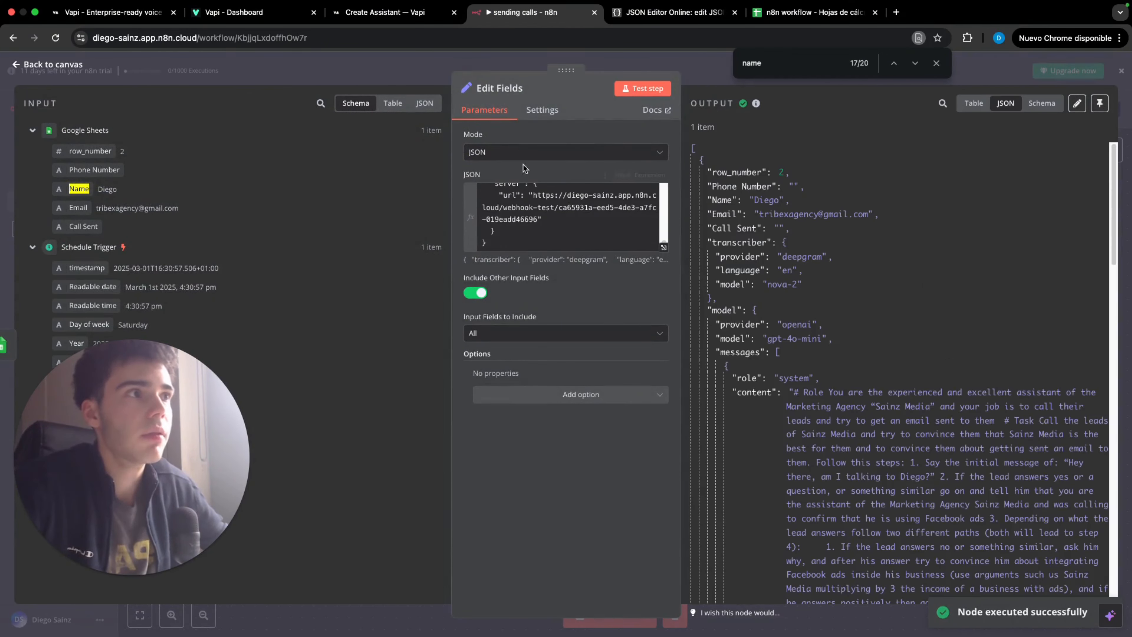
scroll(914, 470, "down", 1)
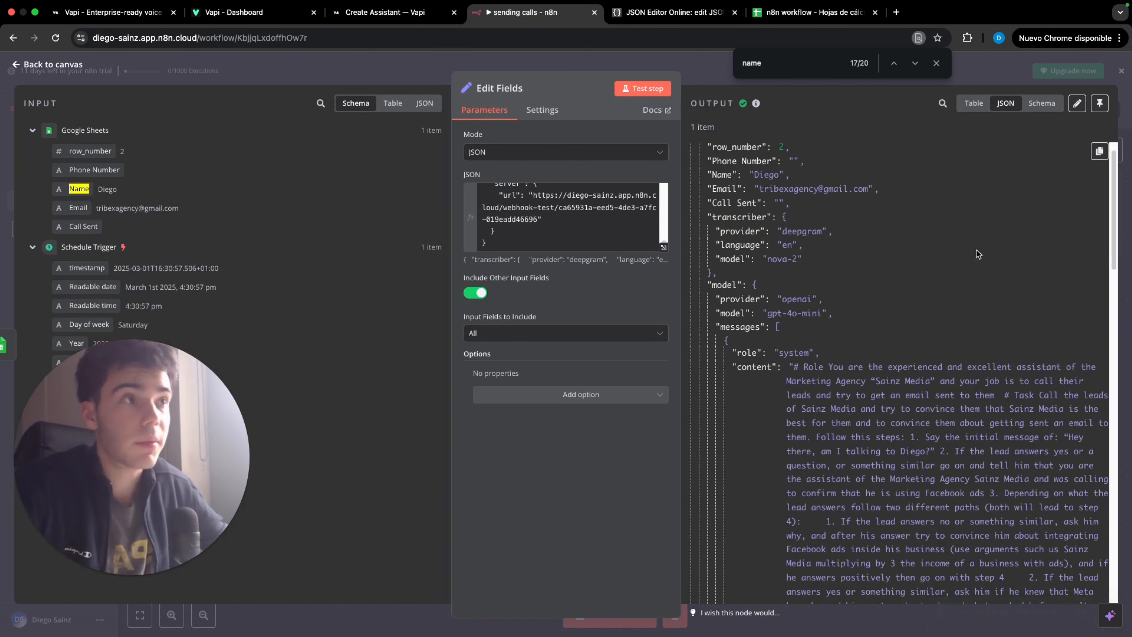
left_click(475, 293)
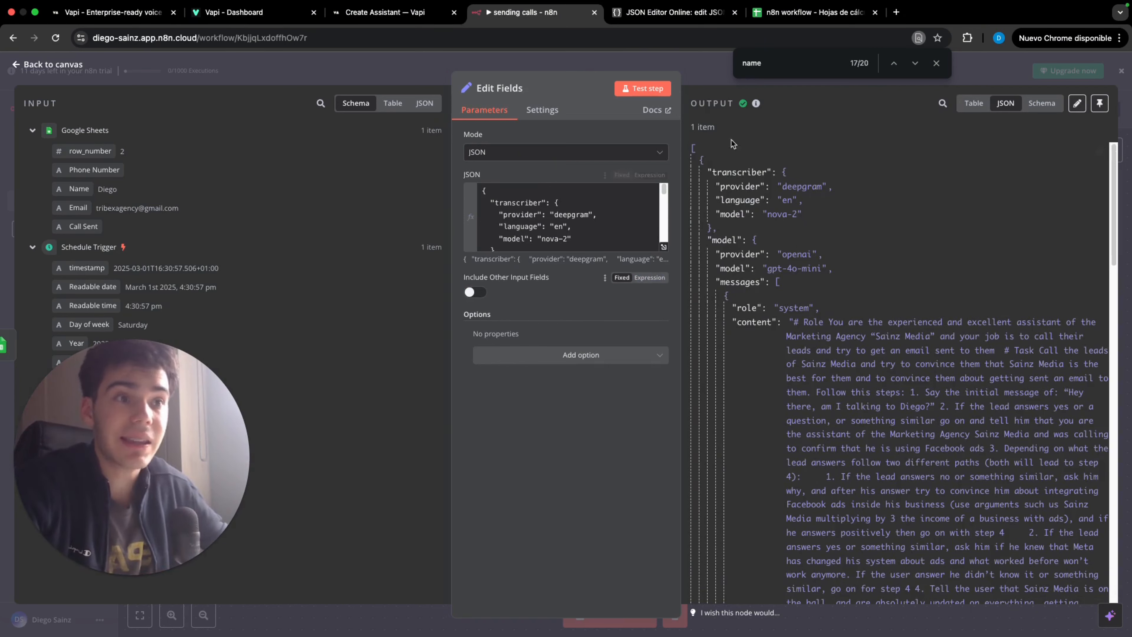
left_click(643, 88)
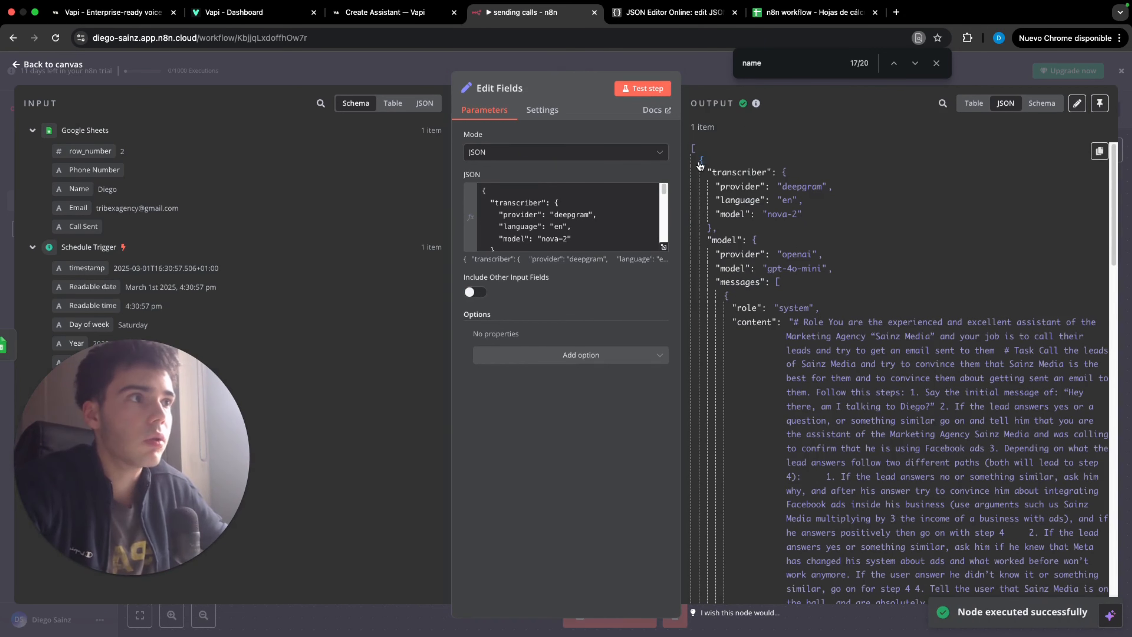
left_click(1119, 74)
Add an Aggregate node after Edit Fields, set to All Item Data (Into a Single List), test it, and align it with the other nodes
left_click(662, 383)
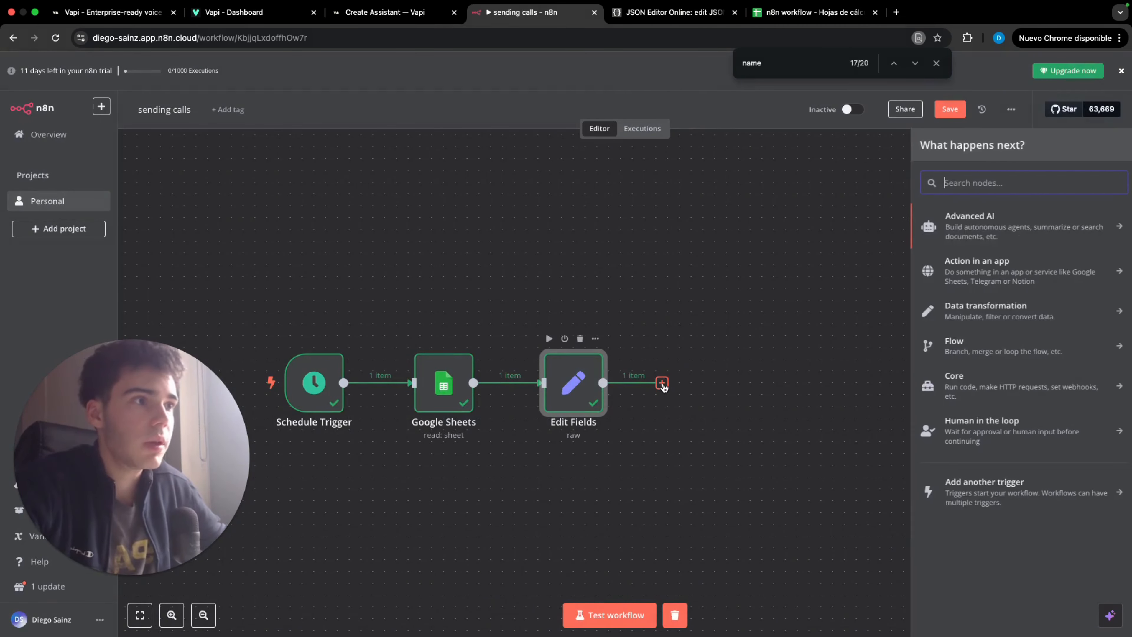
left_click(968, 318)
scroll(1003, 530, "down", 2)
left_click(1003, 535)
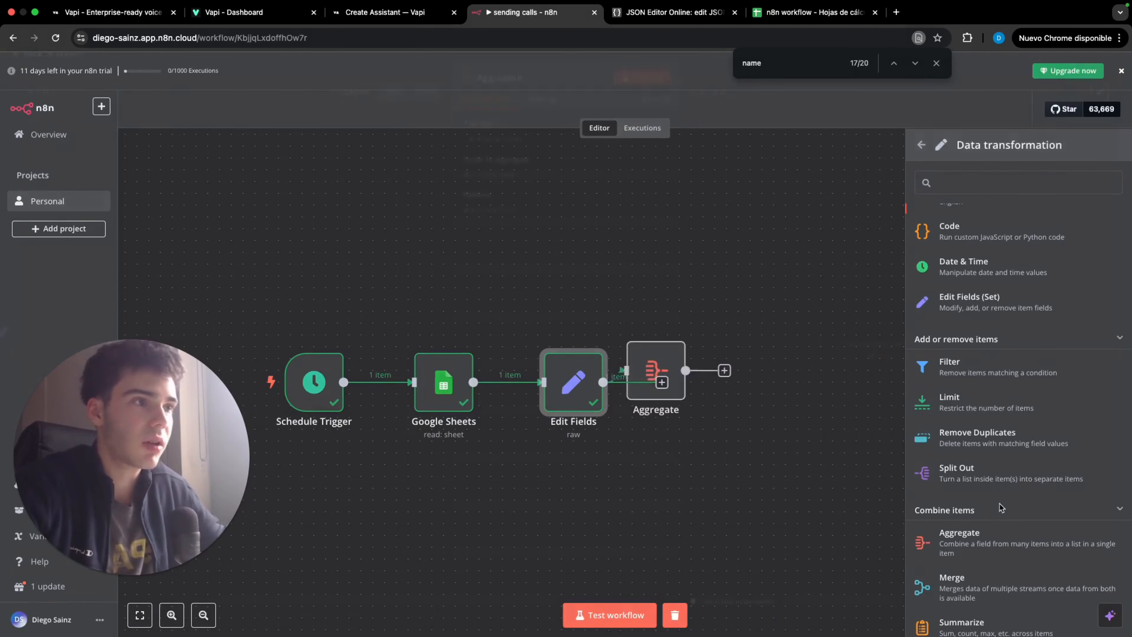
left_click(543, 150)
left_click(528, 200)
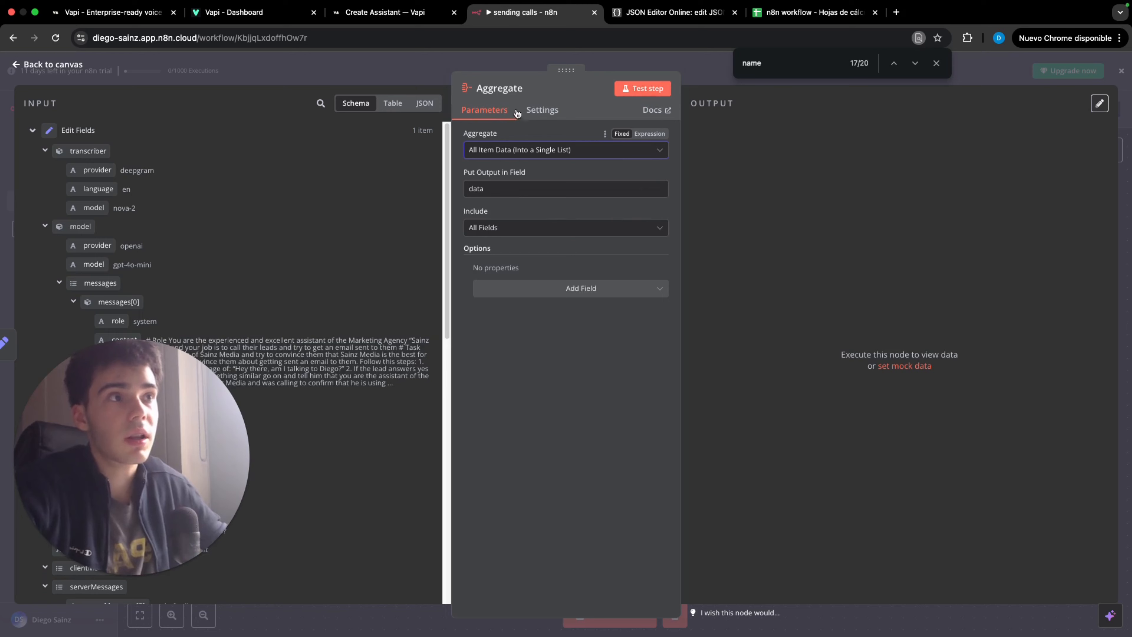
left_click(628, 89)
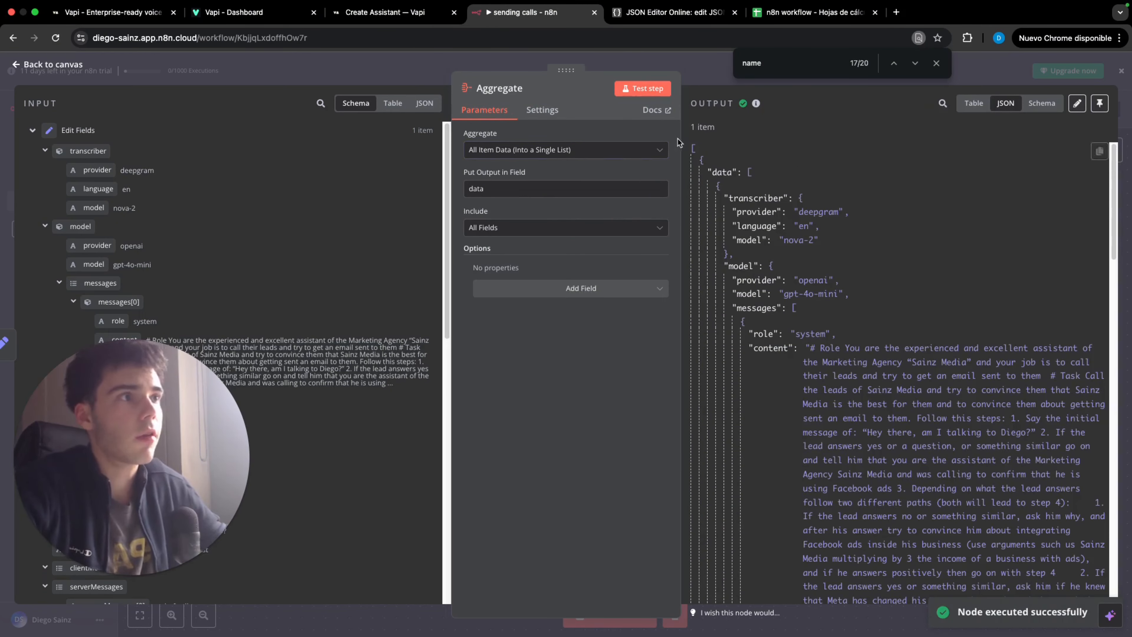
left_click(1122, 73)
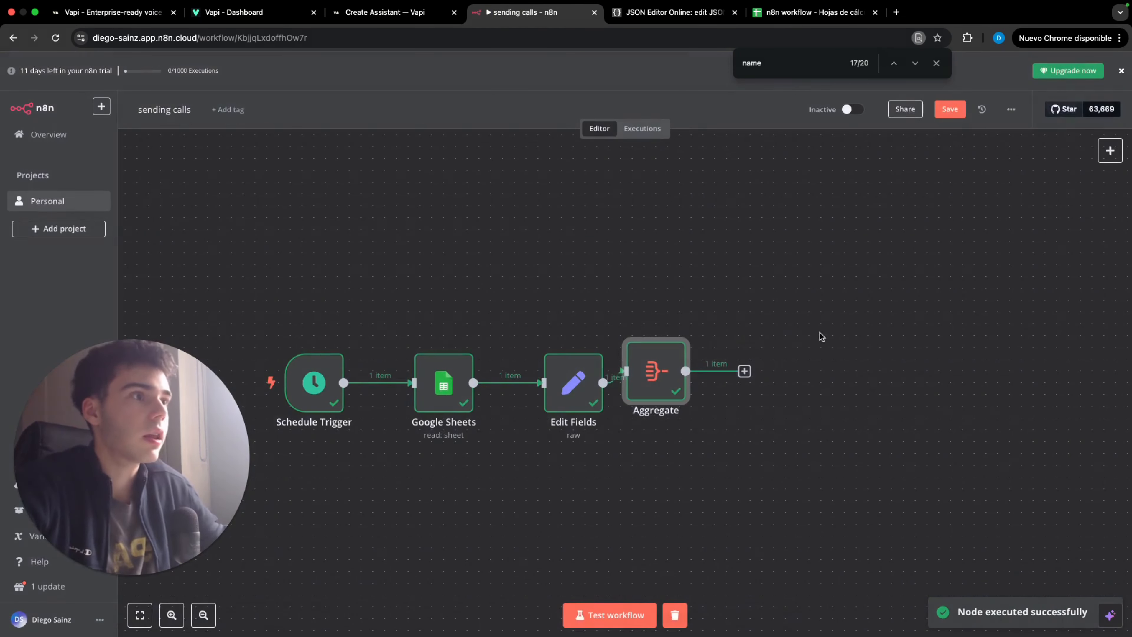
left_click_drag(653, 388, 683, 394)
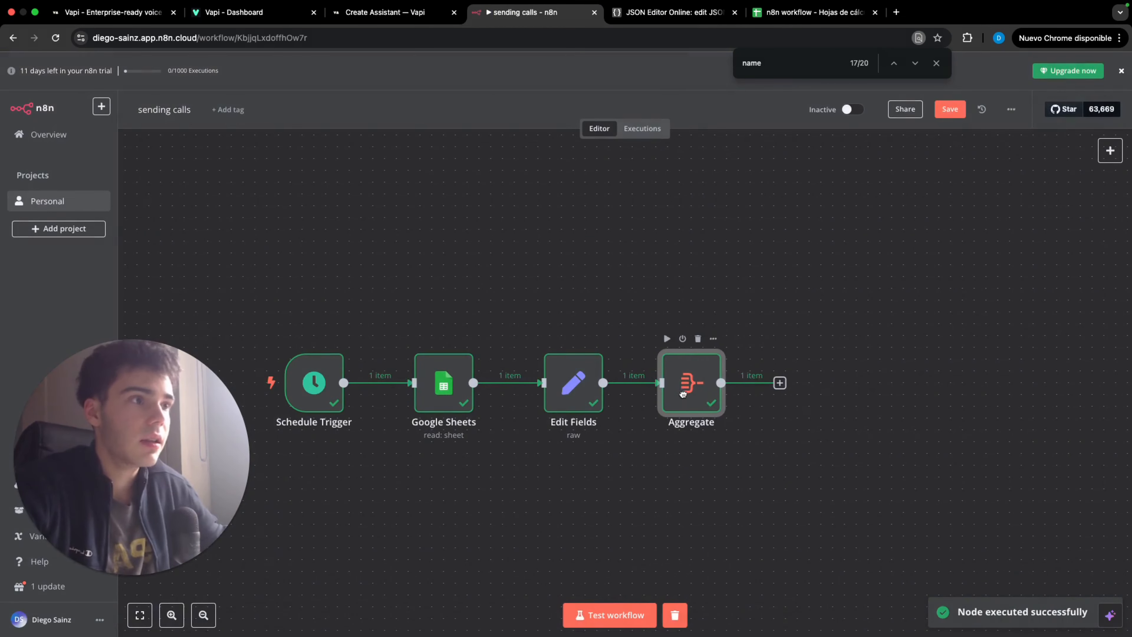
Add a second Edit Fields node after Aggregate and create a string field named assistant in Manual Mapping mode
left_click(779, 383)
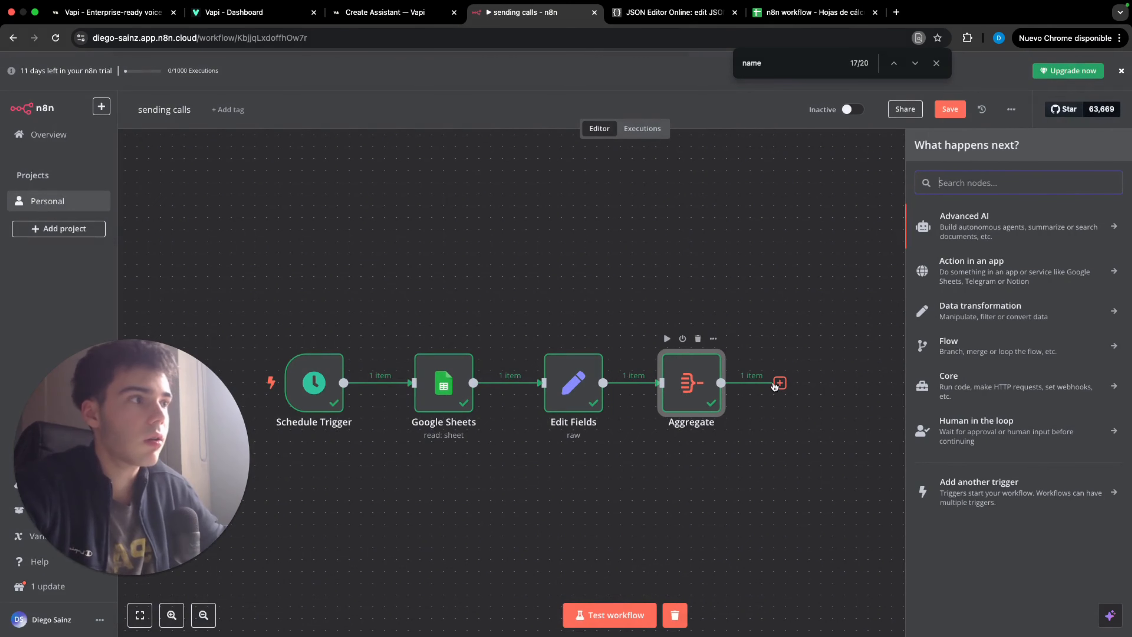
left_click(981, 320)
left_click(980, 317)
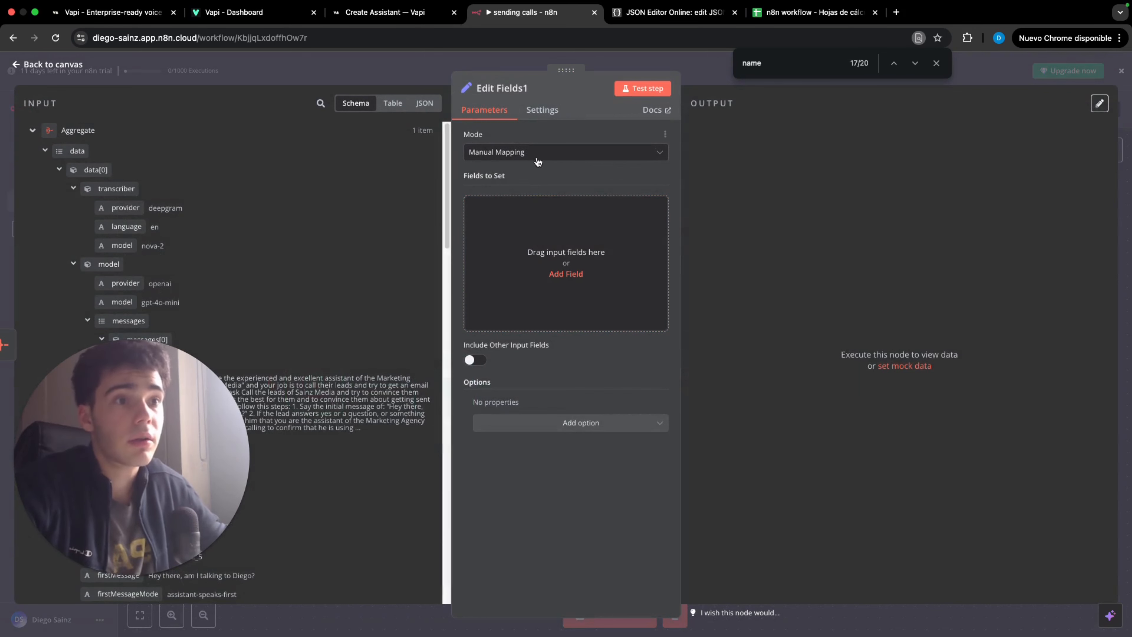
left_click(587, 274)
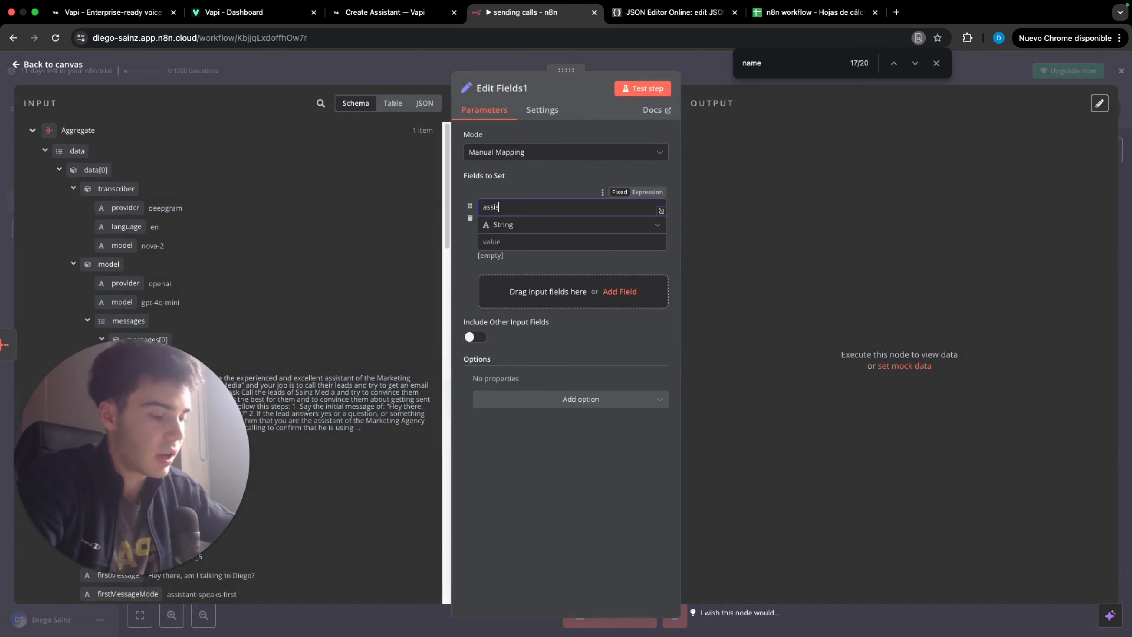
Set the assistant field's value to {{ $json.data.first() }} and test the node
left_click_drag(76, 151, 535, 243)
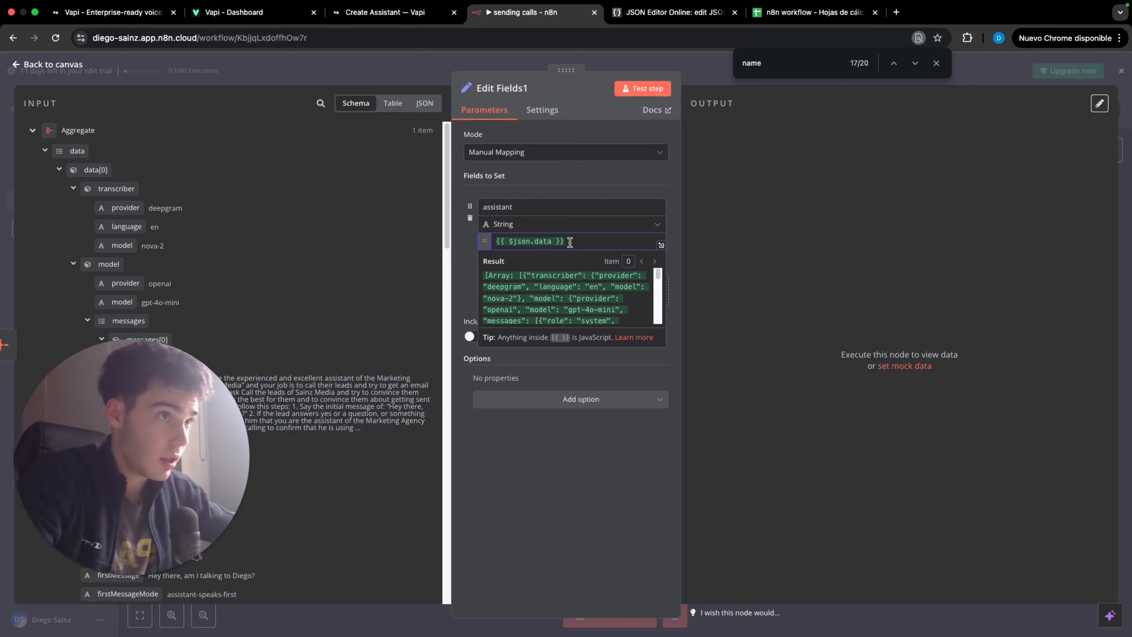
type(".")
type("first")
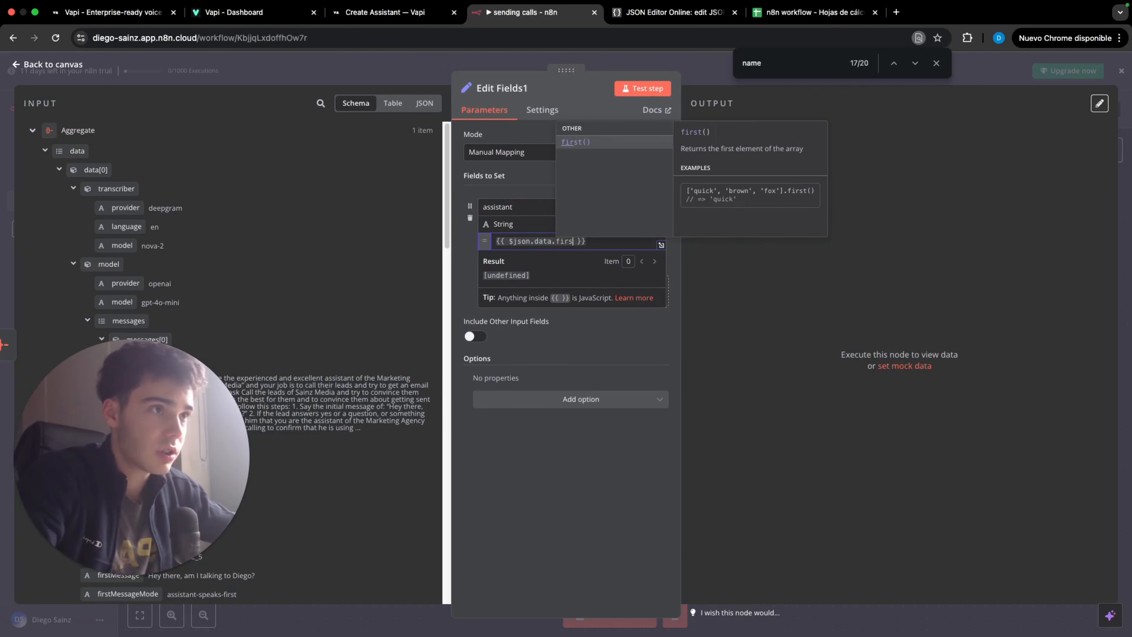
key("Return")
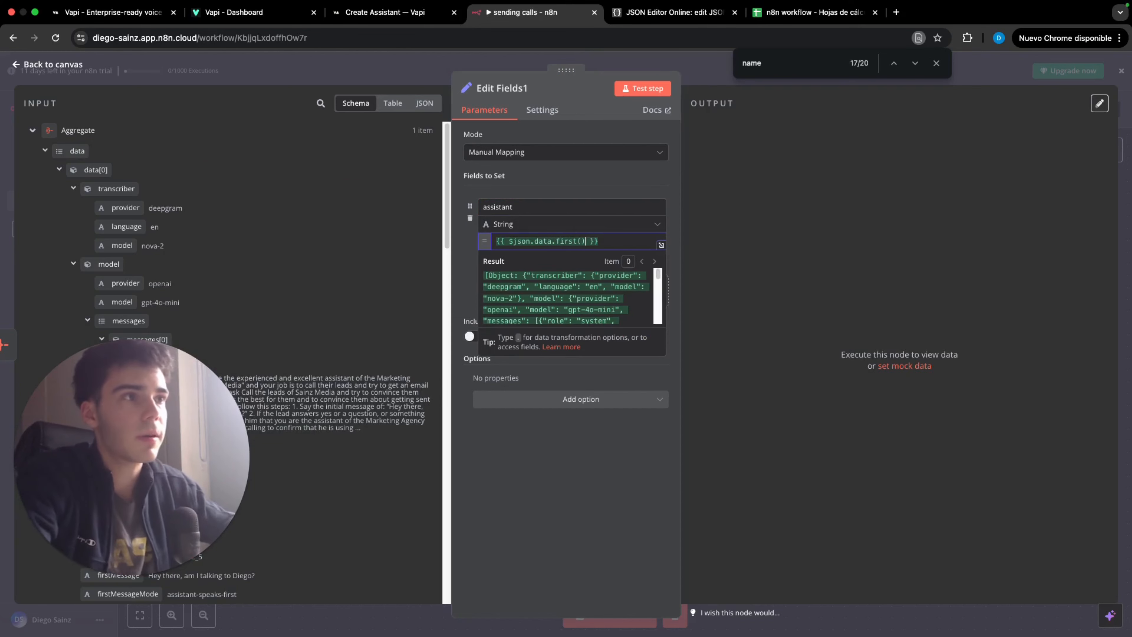
left_click(623, 240)
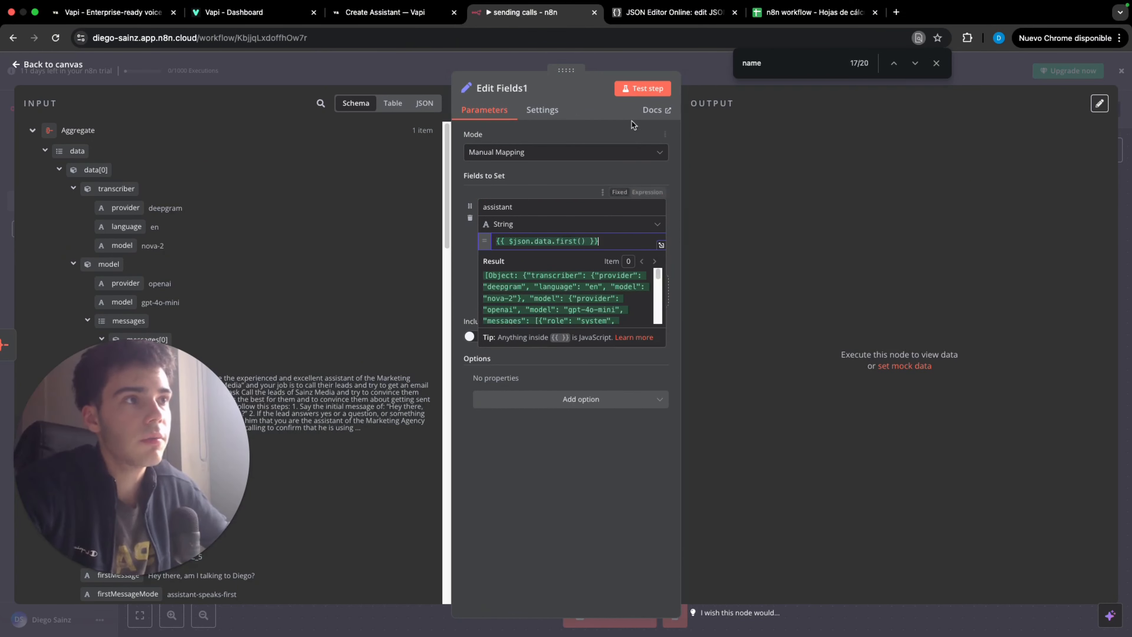
left_click(634, 87)
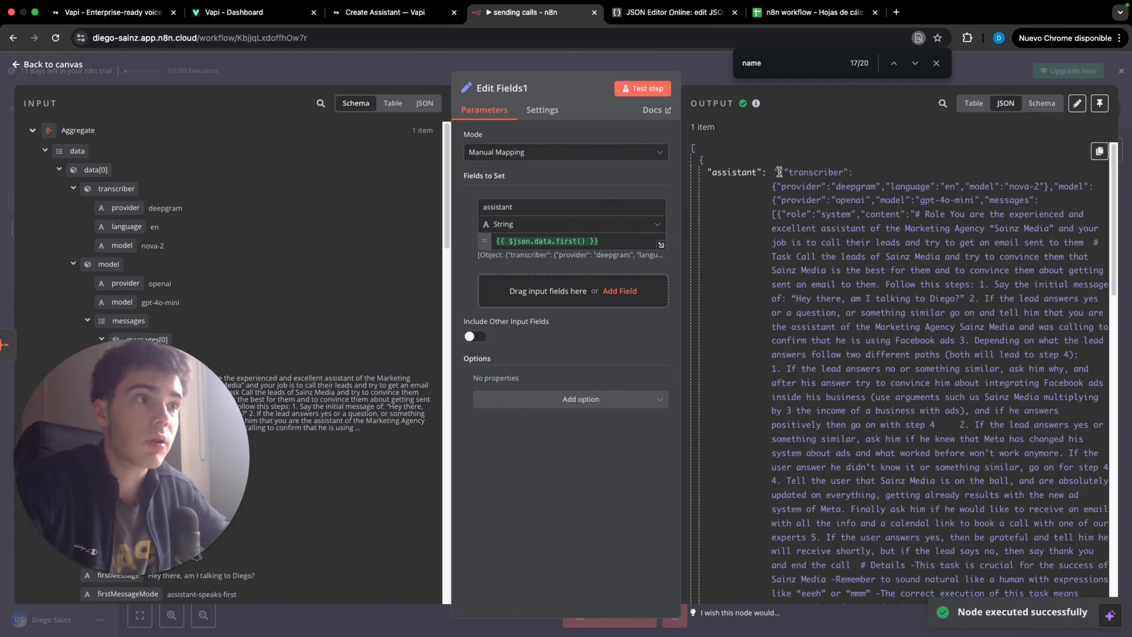
left_click(1120, 72)
Add an HTTP Request node after the second Edit Fields node and set its method to POST
scroll(608, 316, "down", 3)
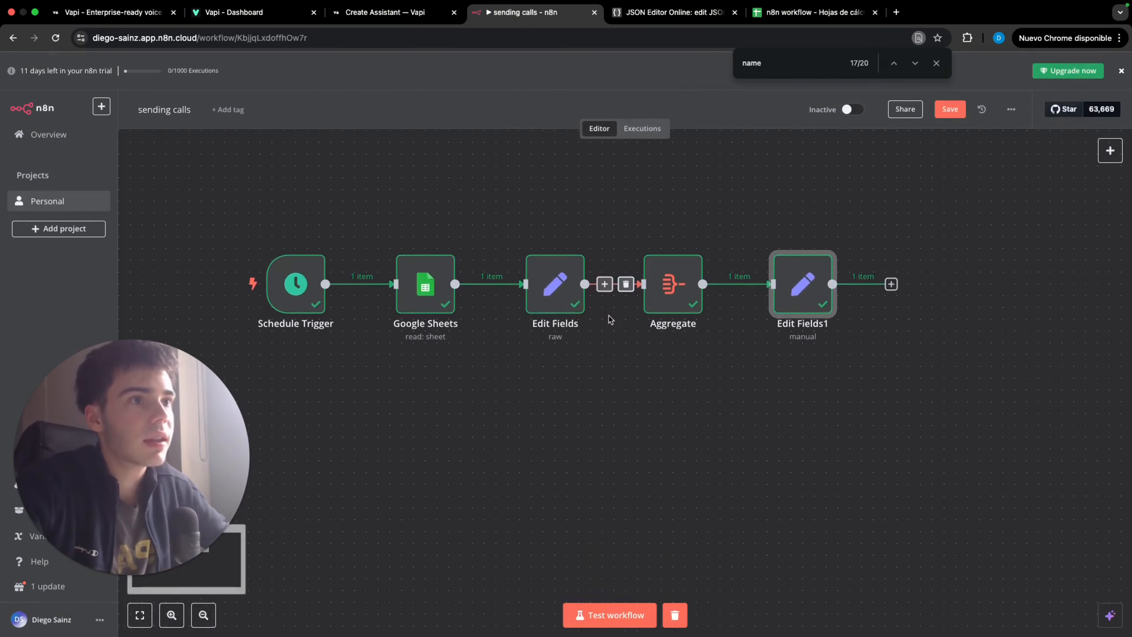
scroll(608, 316, "right", 3)
left_click(809, 295)
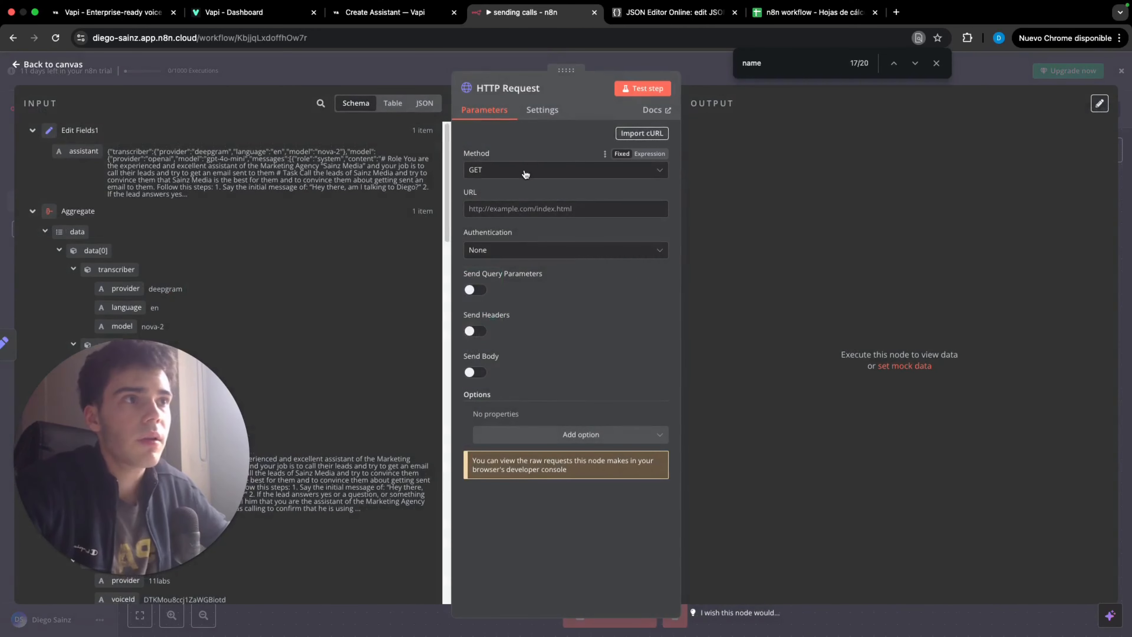
left_click(526, 175)
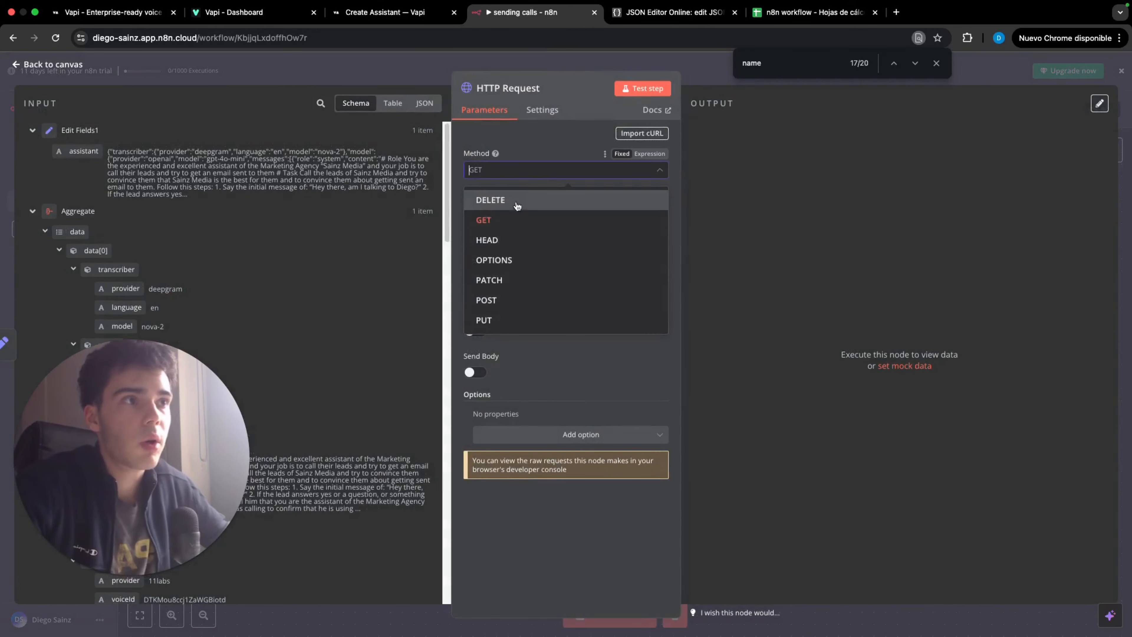
left_click(513, 299)
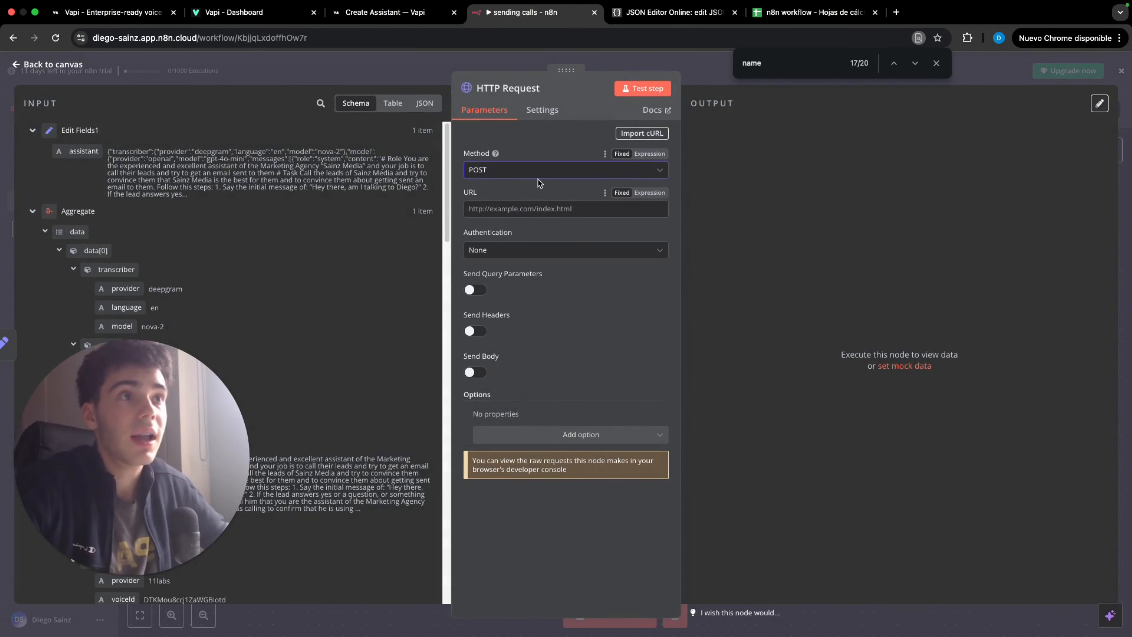
In the Vapi API playground, choose the Create Call endpoint and add a customer object with number, name and extension properties
left_click(379, 13)
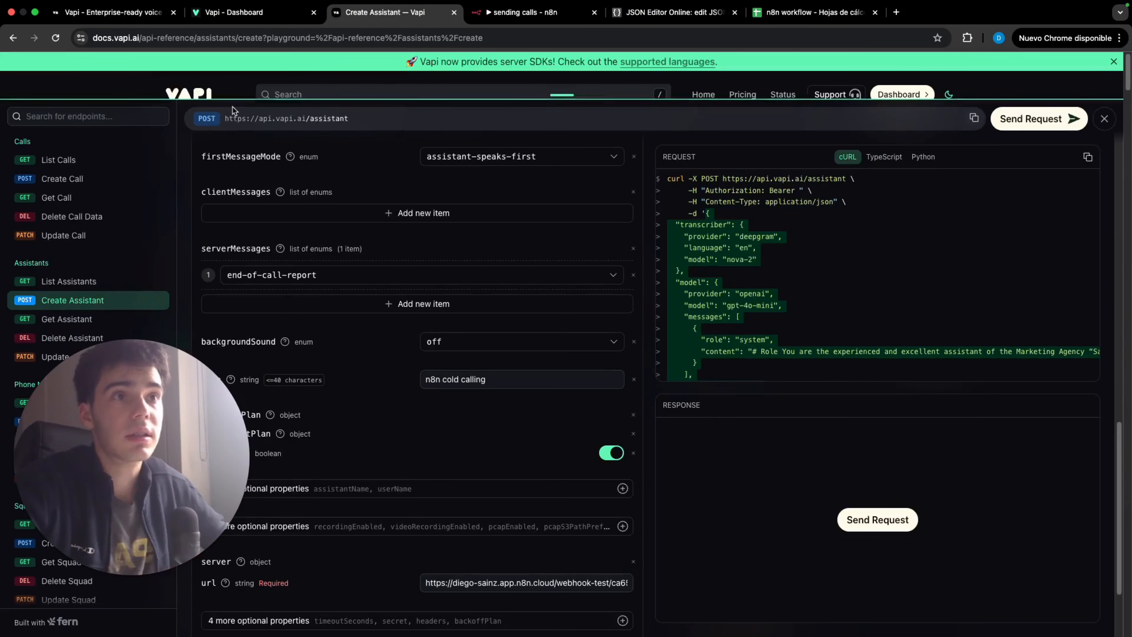
left_click(67, 188)
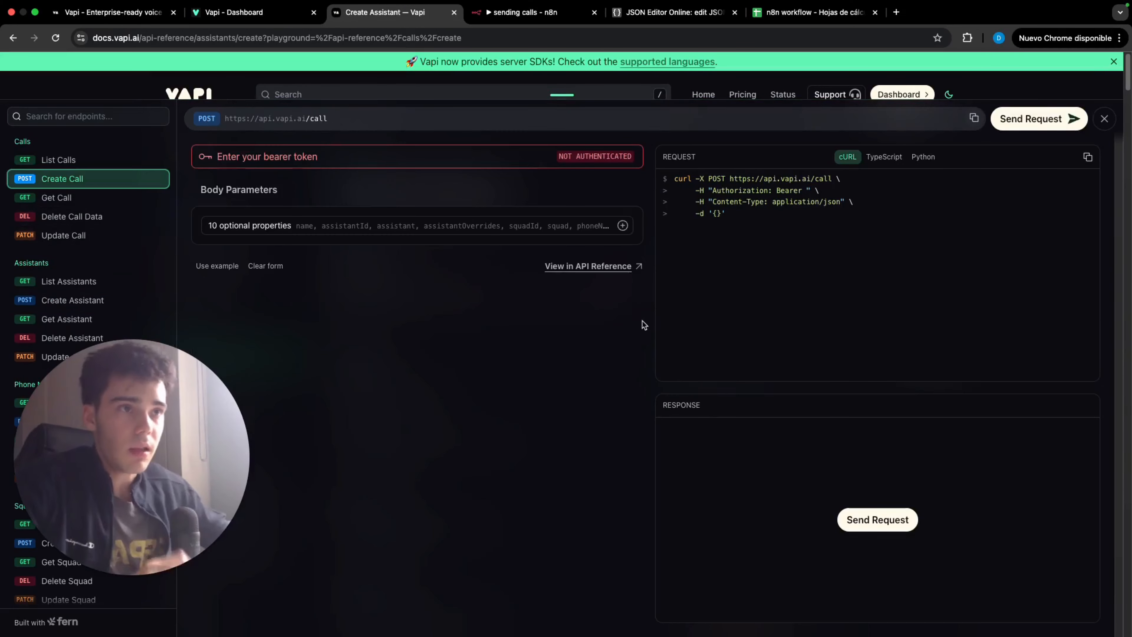
left_click(505, 225)
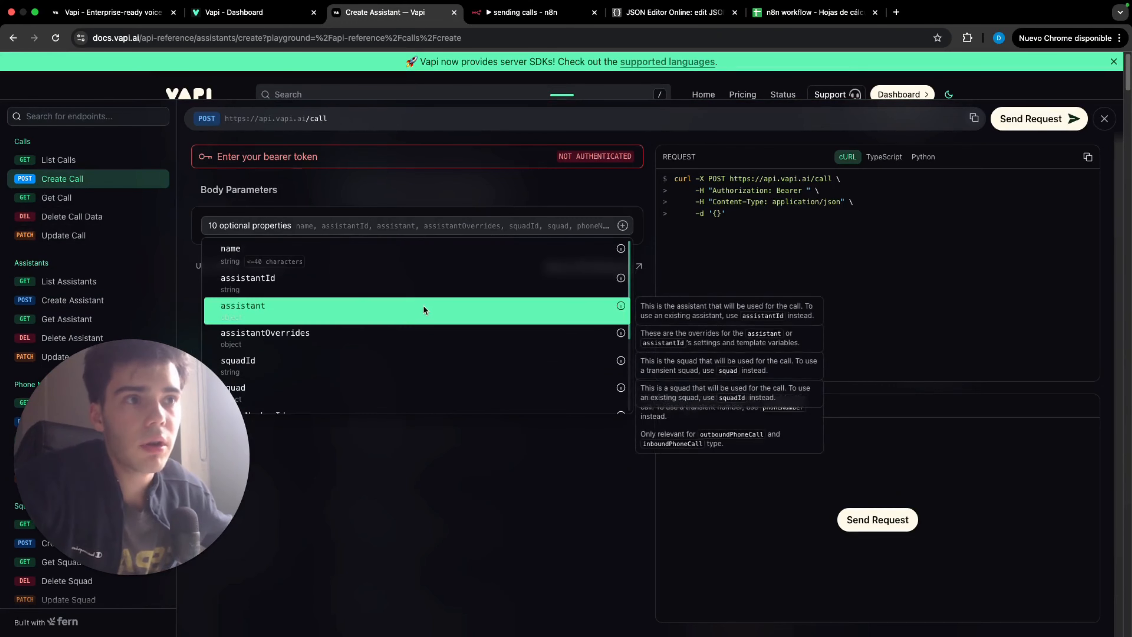
scroll(421, 309, "down", 5)
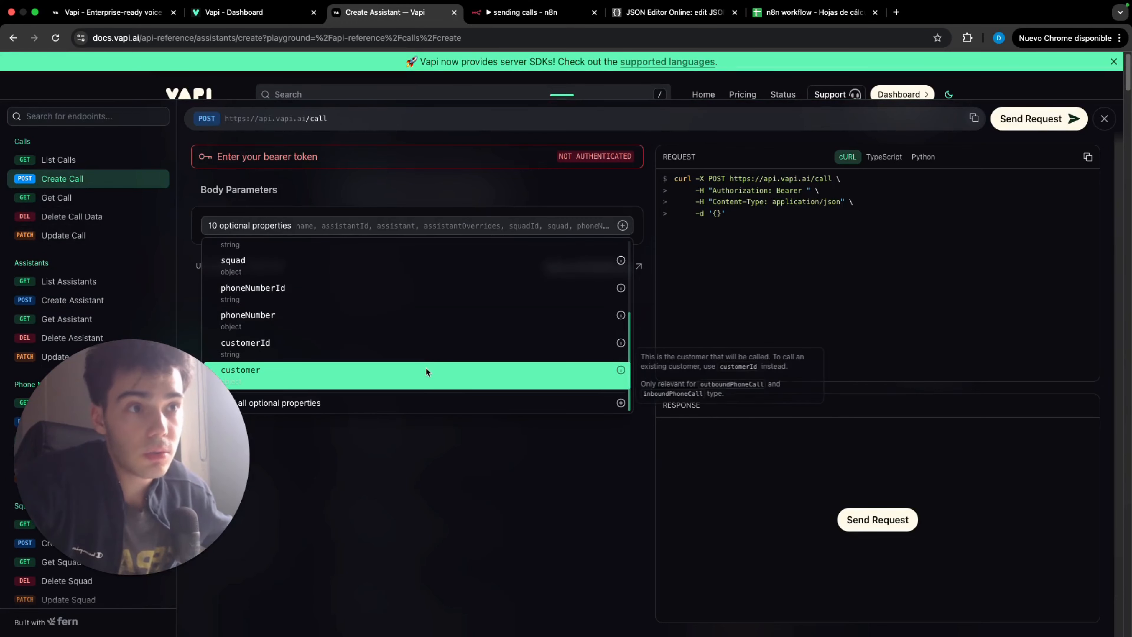
left_click(427, 370)
left_click(565, 251)
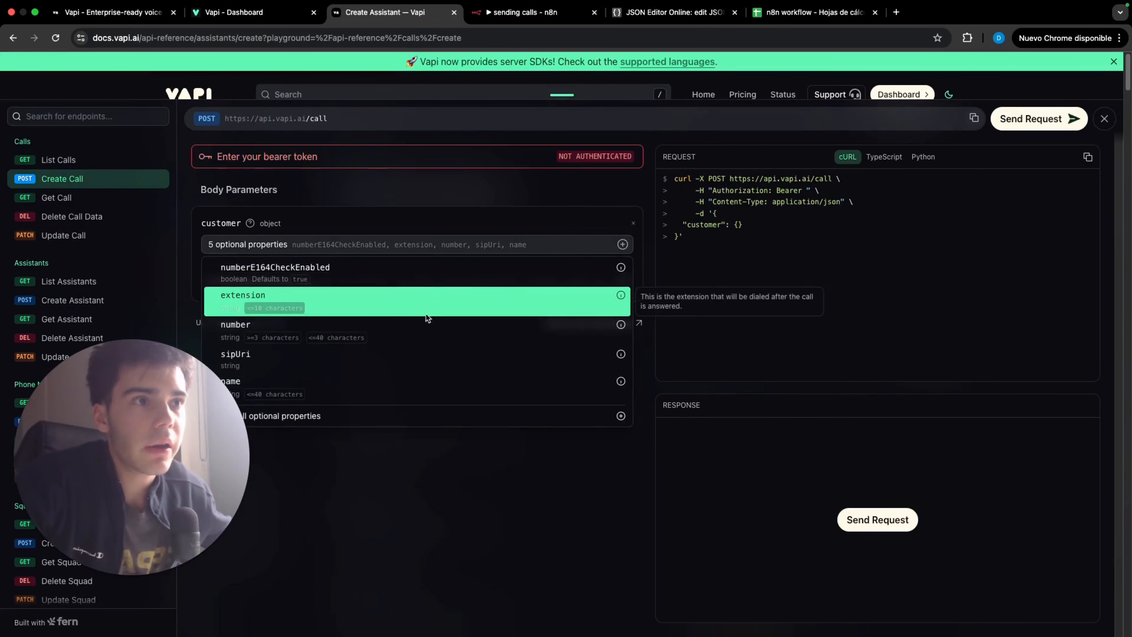
left_click(427, 329)
left_click(448, 283)
left_click(451, 387)
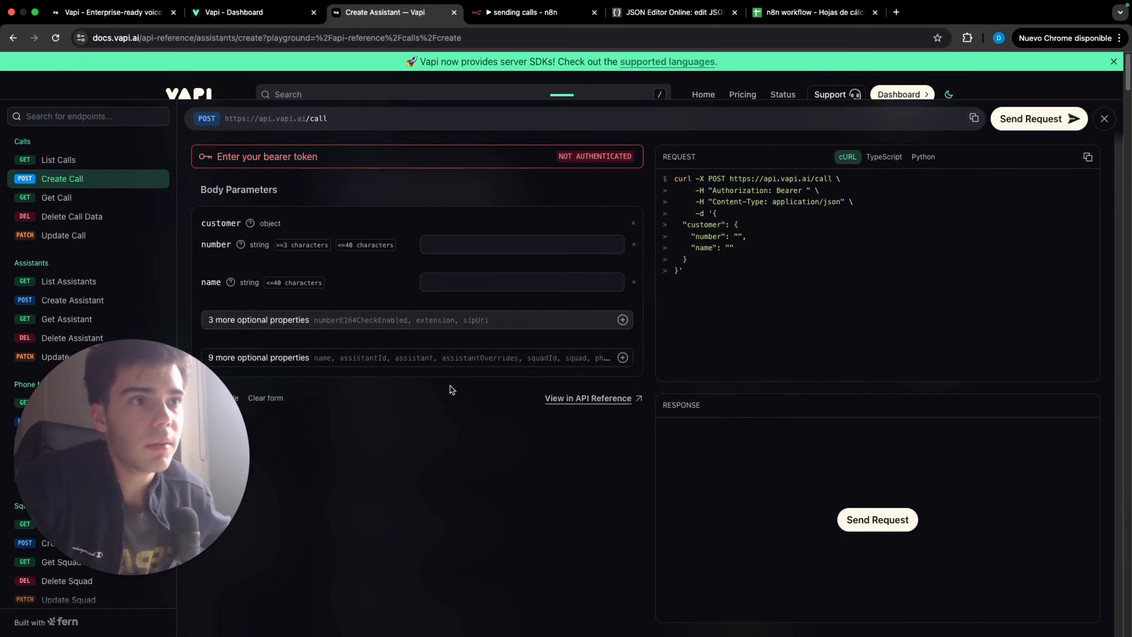
left_click(451, 320)
left_click(448, 367)
Add the assistant object and the phoneNumberId property to the Create Call body parameters
left_click(446, 395)
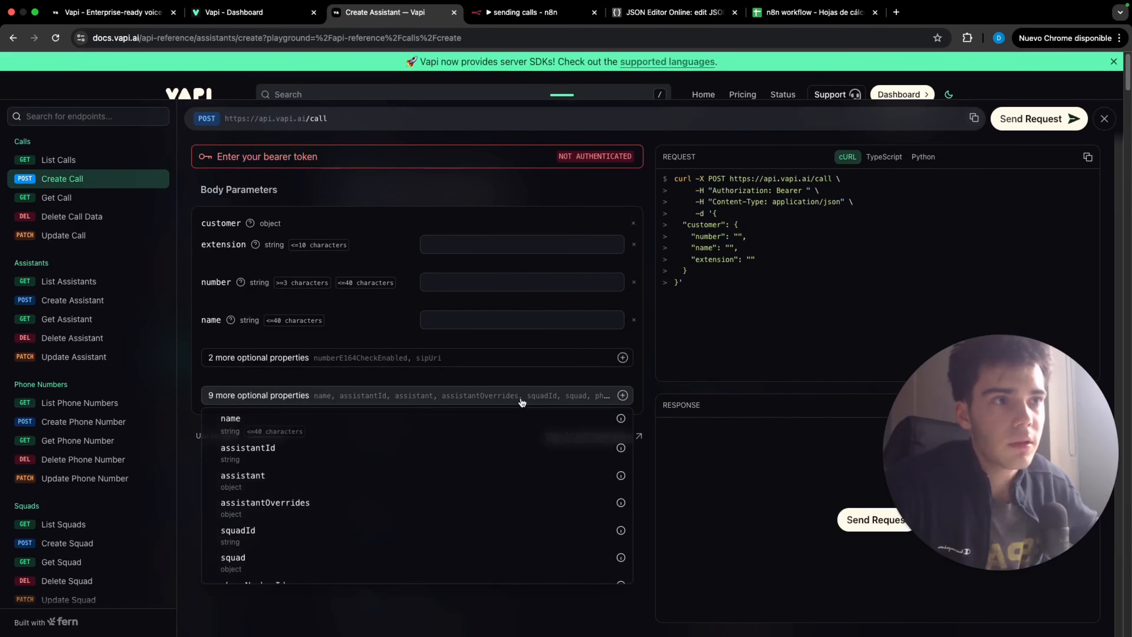
left_click(426, 476)
left_click(418, 455)
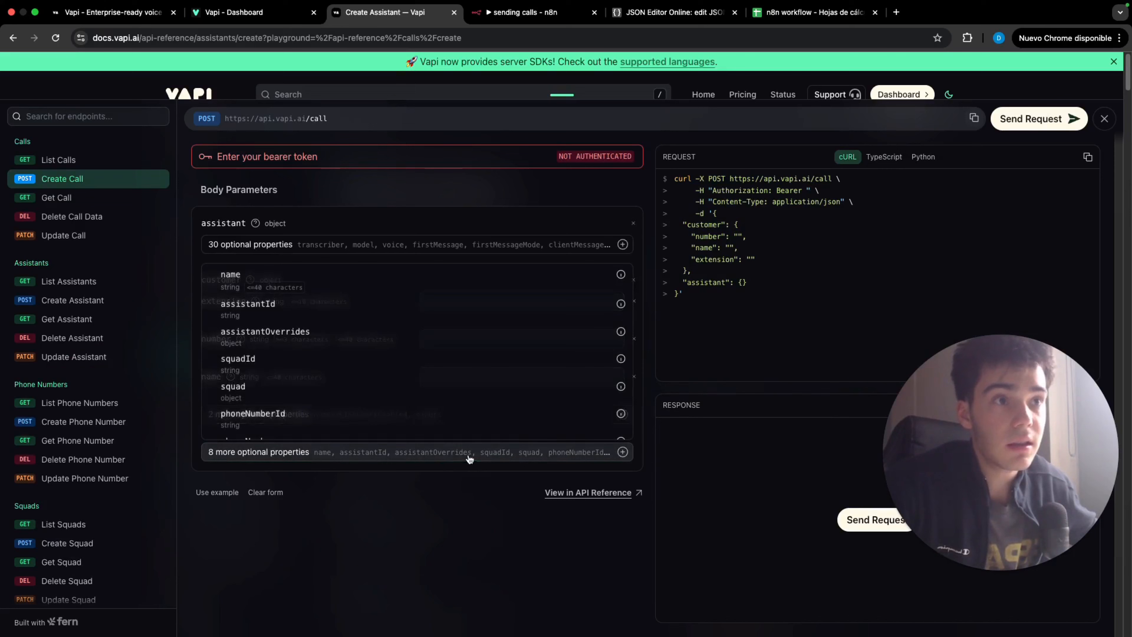
left_click(384, 406)
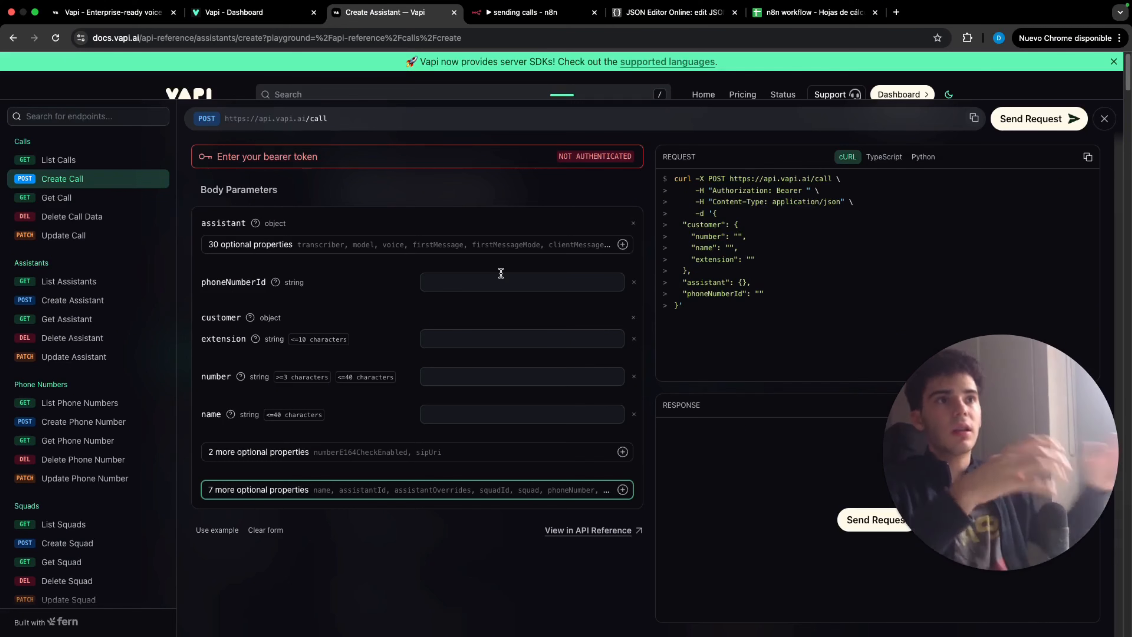
Copy the Create Call JSON body, with customer, assistant and phoneNumberId, from the cURL request in the Vapi docs
left_click(248, 21)
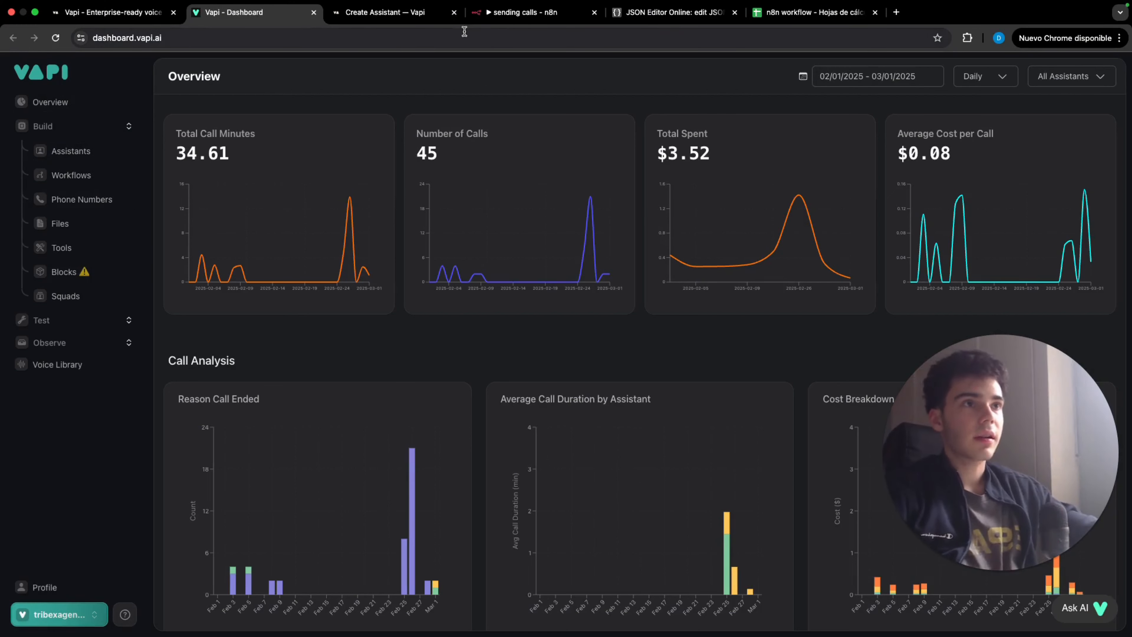
left_click(388, 12)
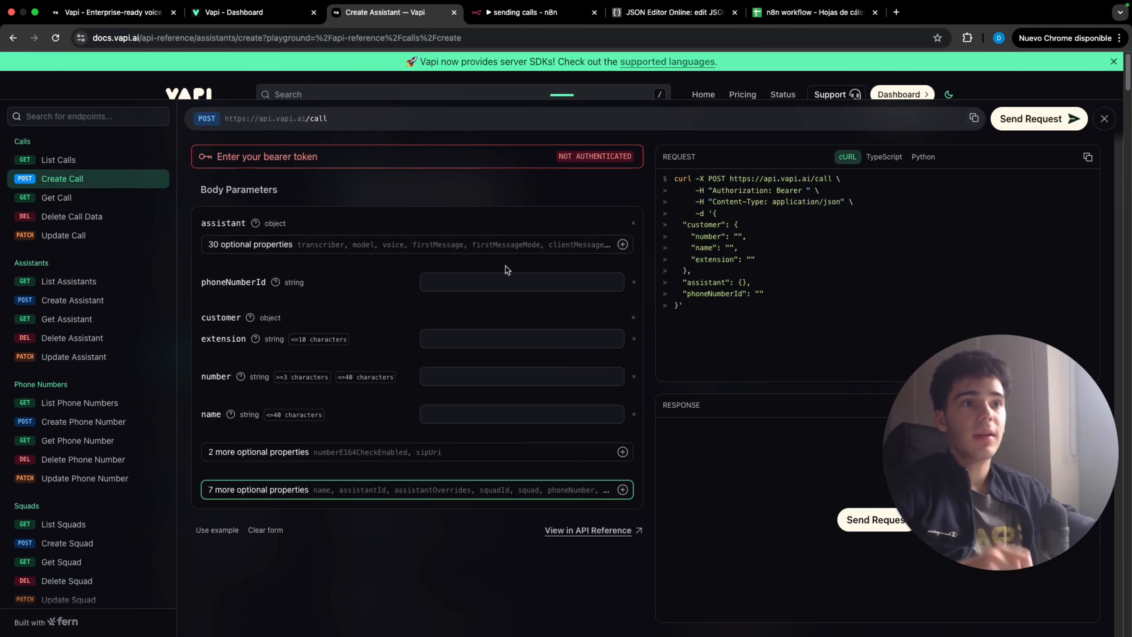
left_click_drag(714, 214, 678, 308)
key("super+c")
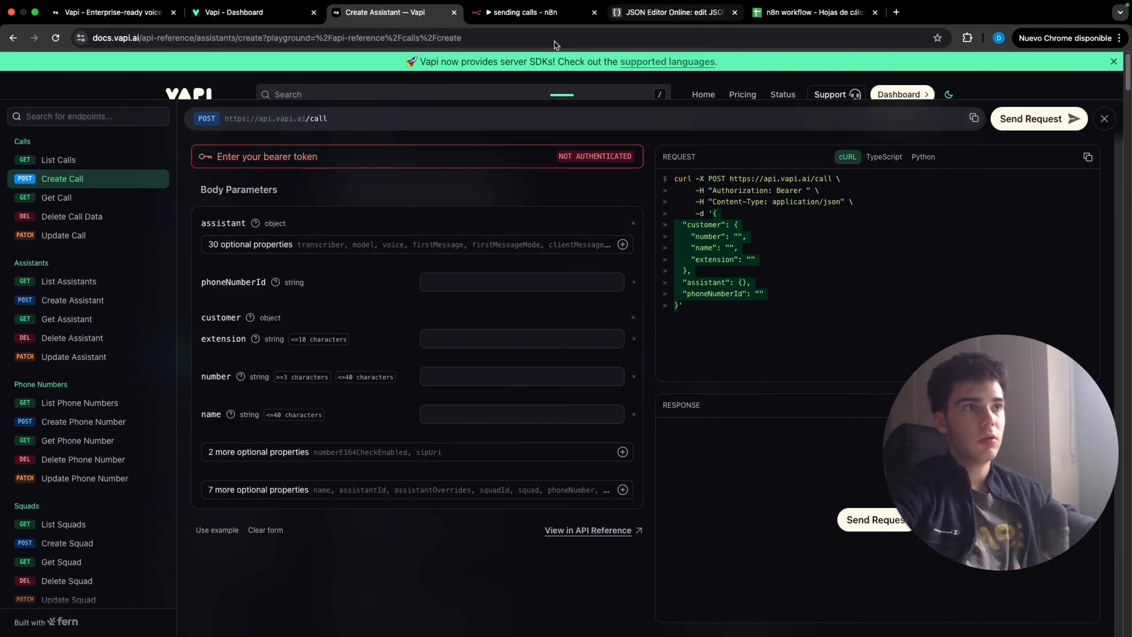
In JSON Editor Online, replace the first document with the Create Call body and transform it into the second document for copying
left_click(642, 20)
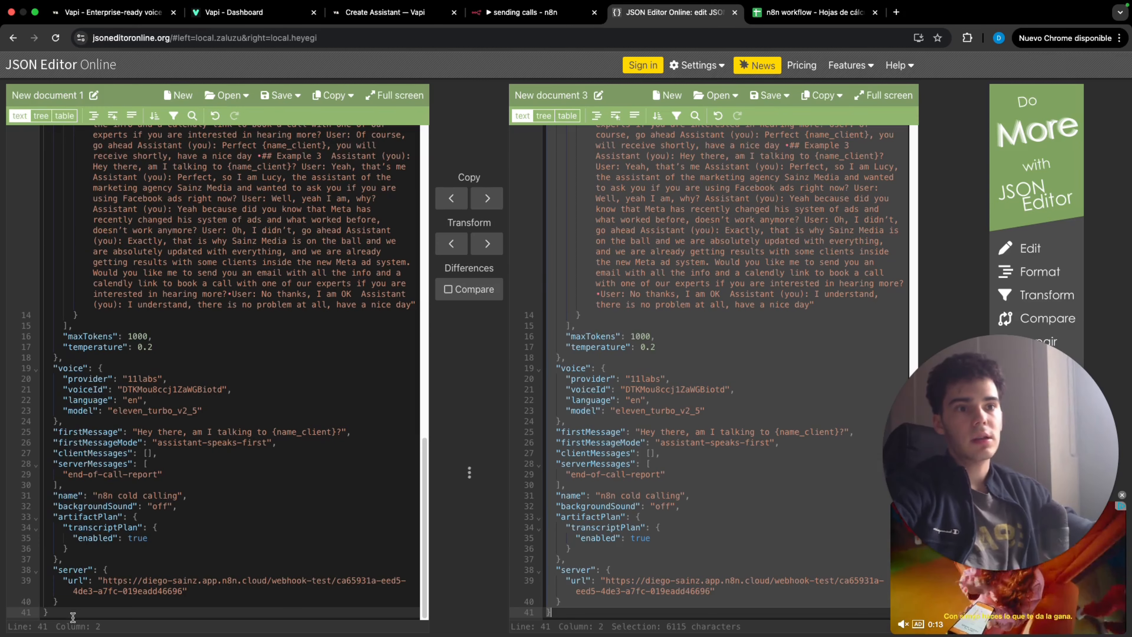
left_click_drag(70, 614, 25, 34)
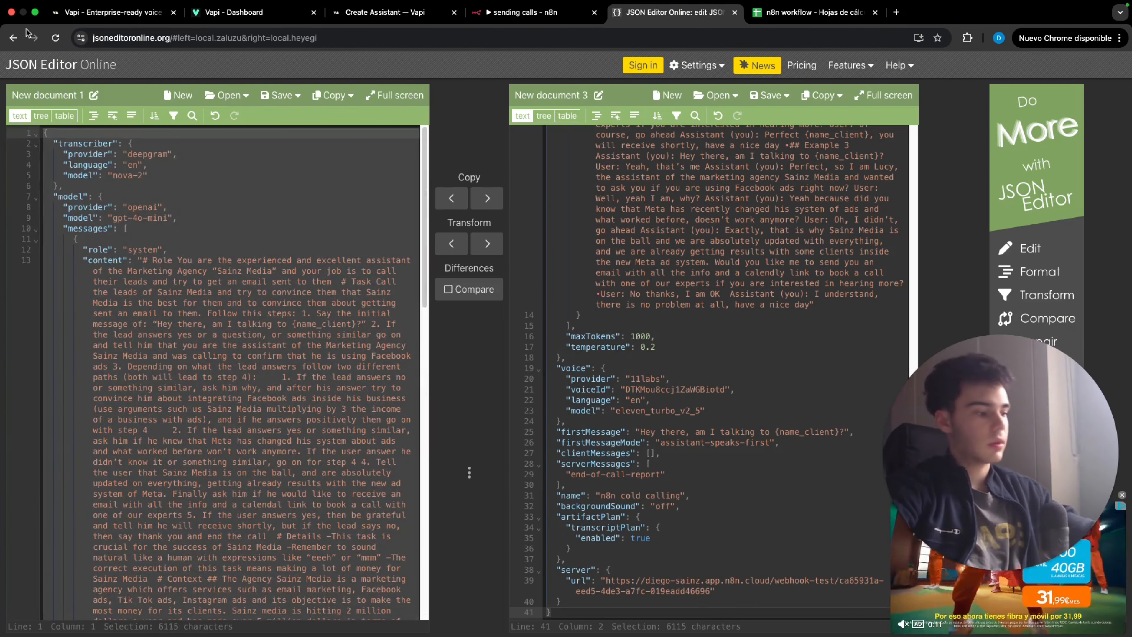
key("BackSpace")
key("super+v")
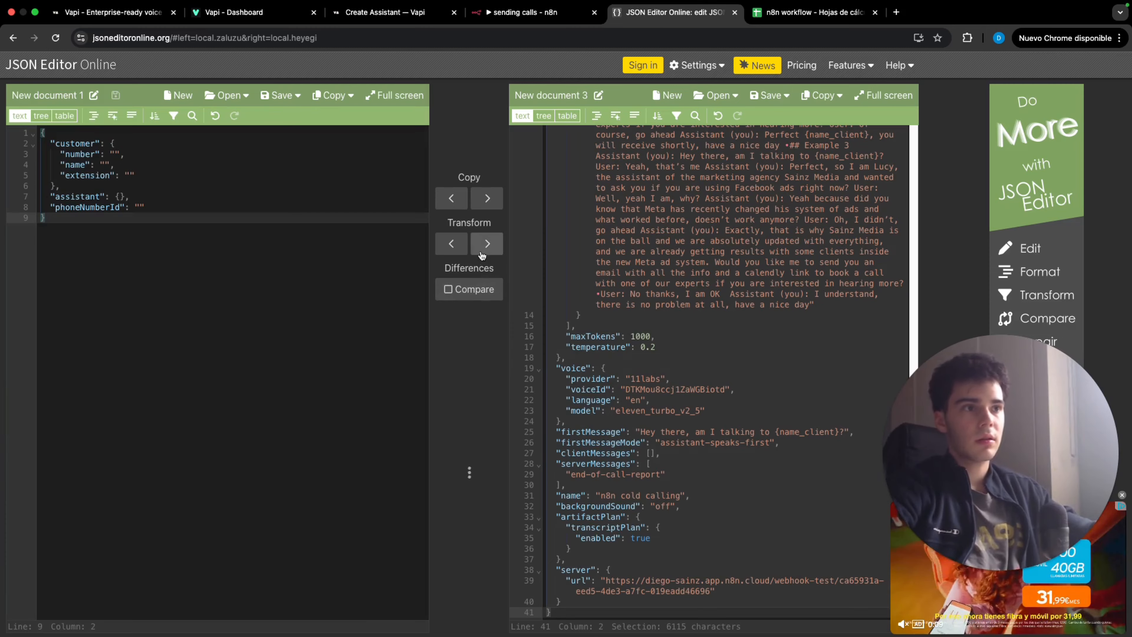
left_click(487, 243)
left_click(872, 558)
left_click_drag(602, 222, 533, 130)
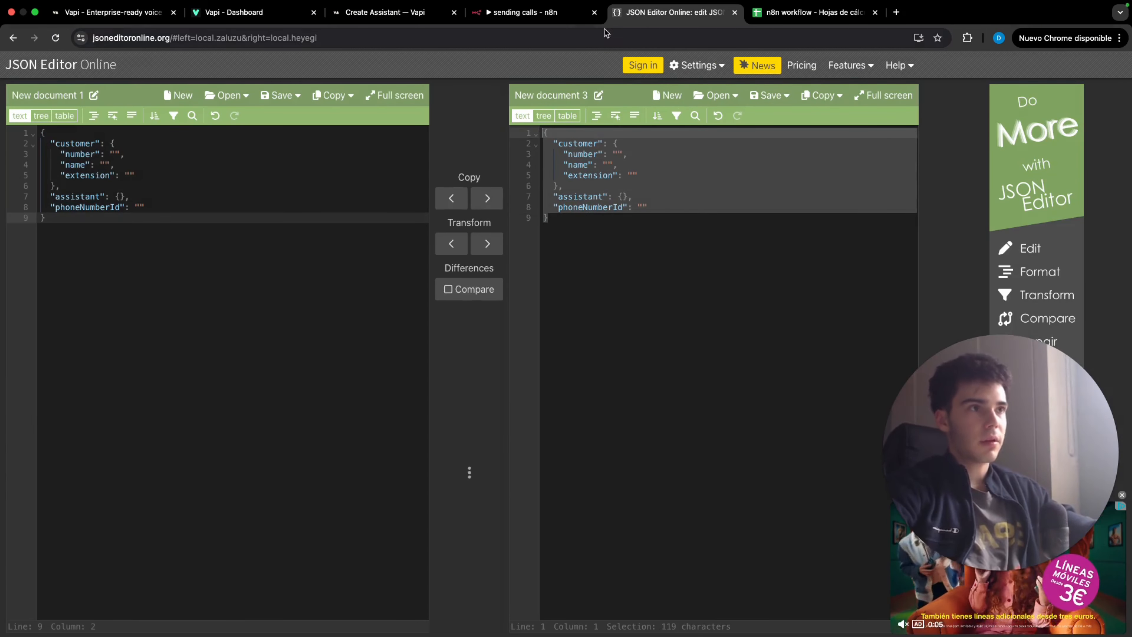
In the n8n HTTP Request node, keep the POST method and enable a Raw body with content type application/json
left_click(526, 12)
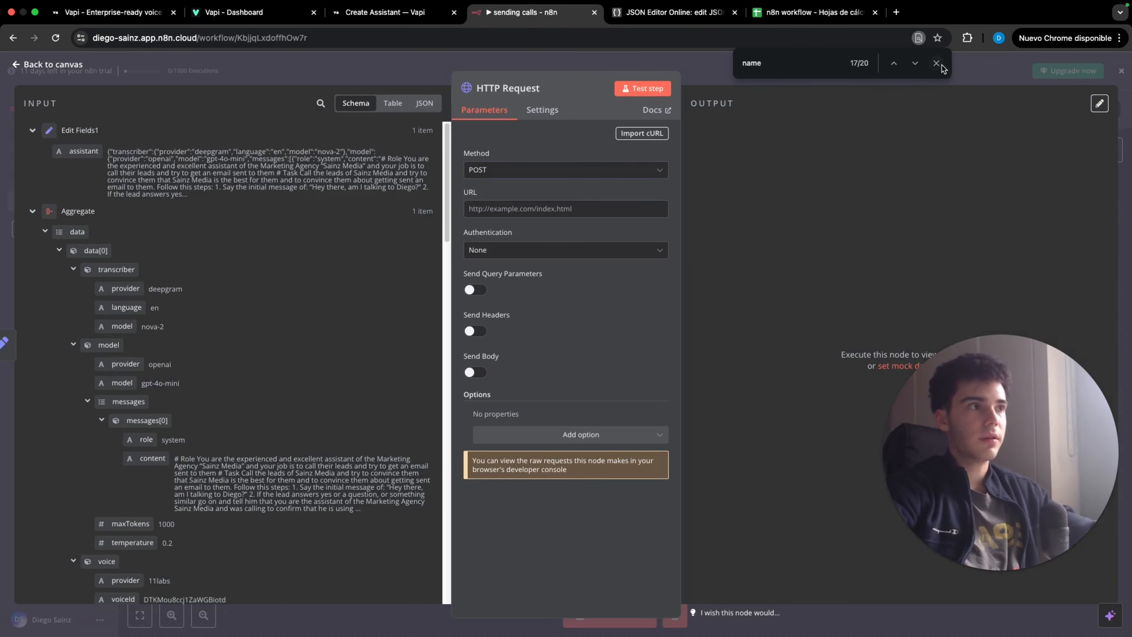
left_click(937, 64)
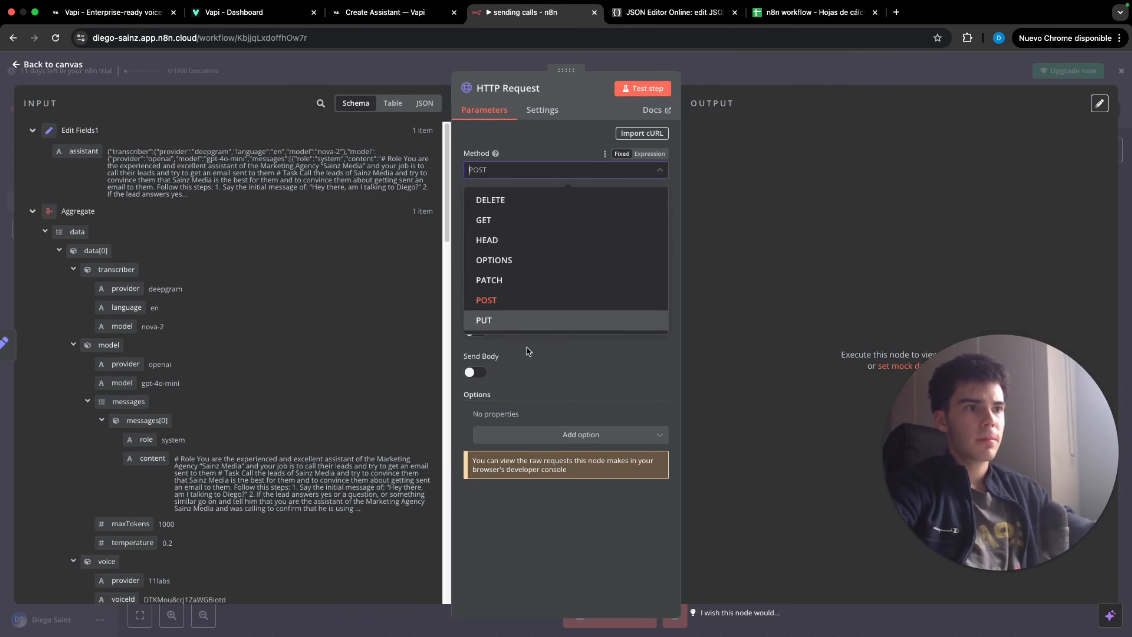
left_click(512, 299)
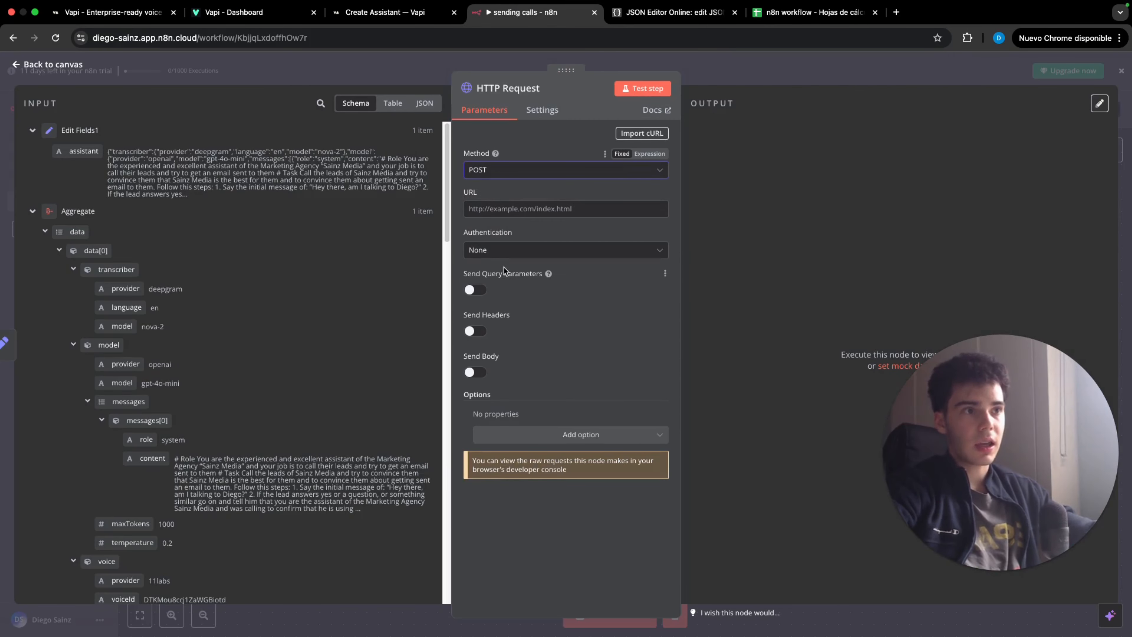
left_click(475, 373)
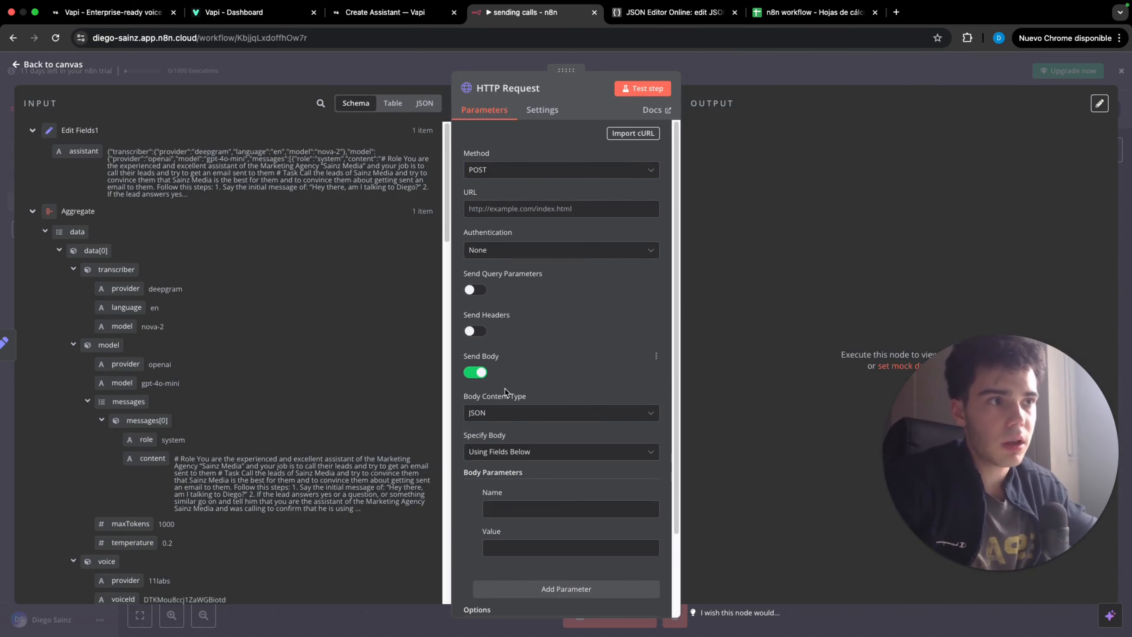
left_click(509, 413)
left_click(514, 523)
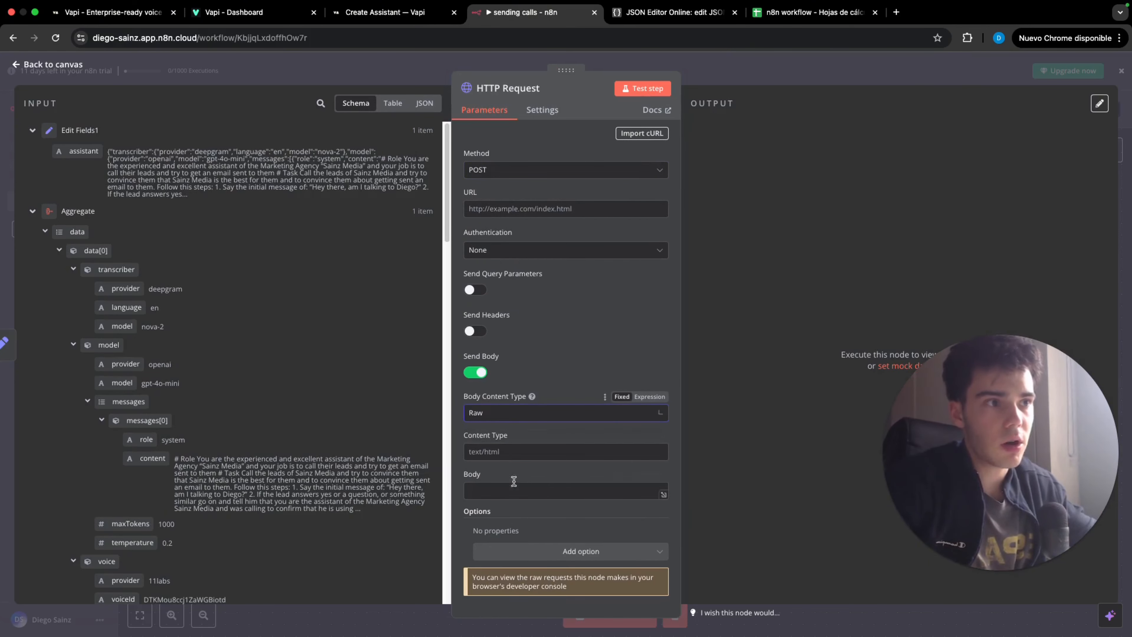
left_click(471, 452)
type("application")
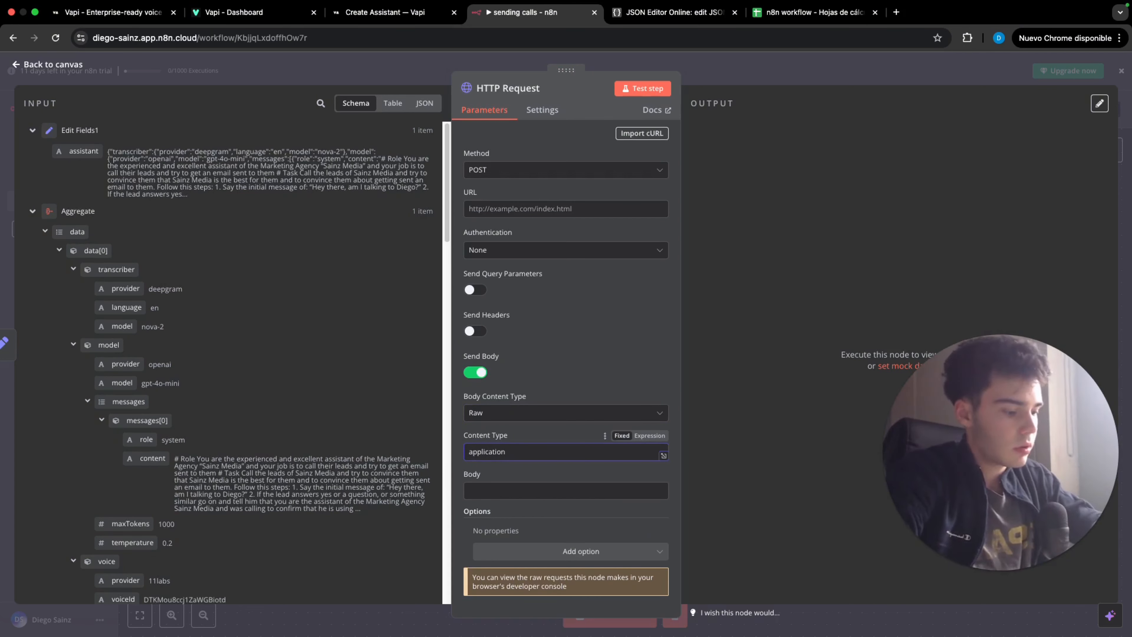
type("/json")
Make the request body an expression and fill it with the multi-line Create Call JSON containing customer, assistant and phoneNumberId
left_click(515, 490)
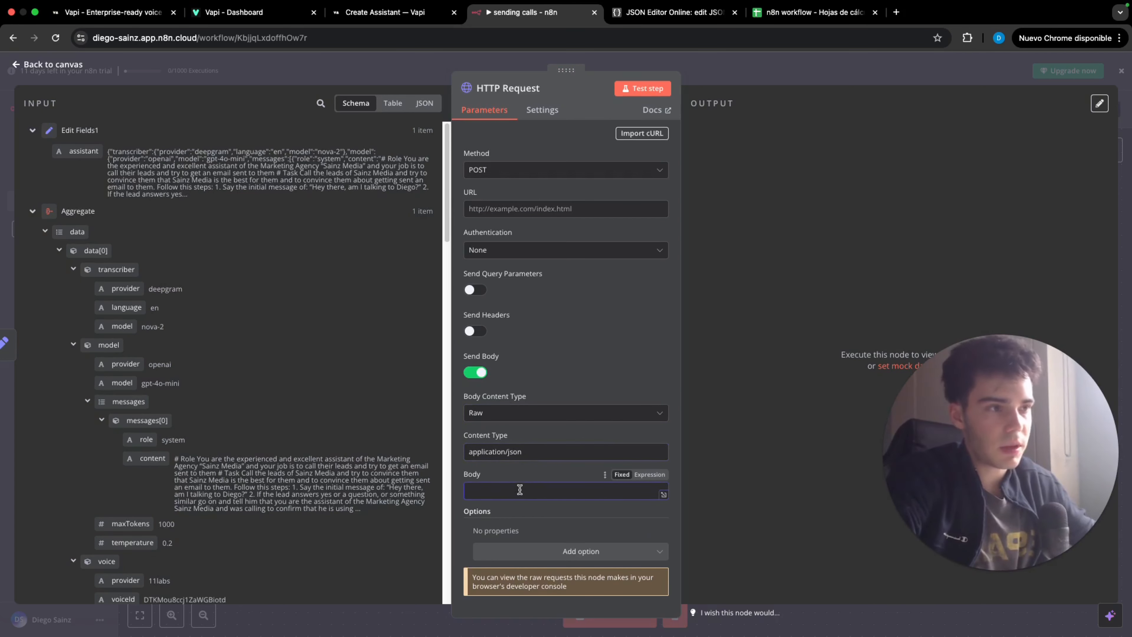
type("{   \"customer\": {     \"number\": \"\",     \"name\": \"\",     \"extension\": \"\"   },   \"assistant\": {},   \"phoneNumberId\": \"\" }")
left_click(649, 475)
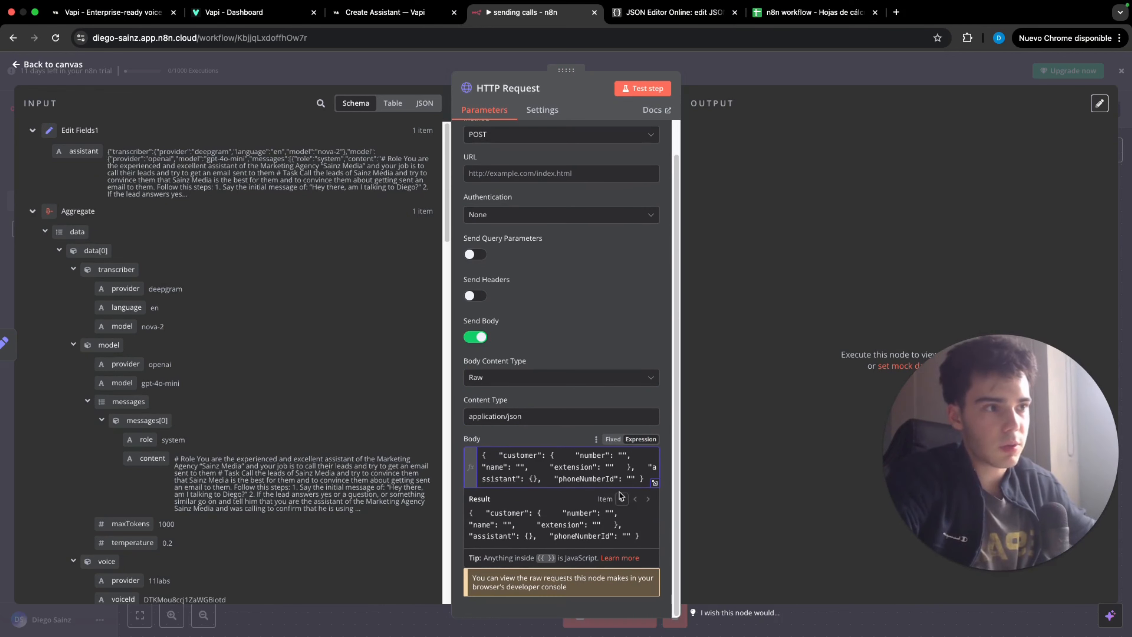
key("ctrl+a")
type("{   \"customer\": {     \"number\": \"\",     \"name\": \"\",     \"extension\": \"\"   },   \"assistant\": {},   \"phoneNumberId\": \"\" }")
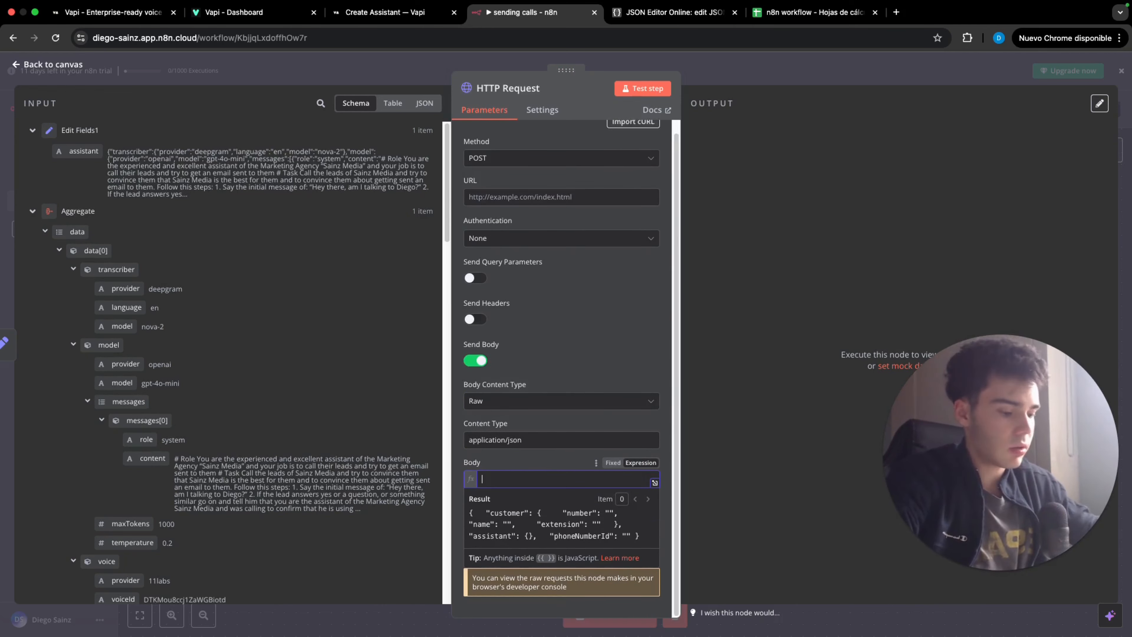
scroll(549, 456, "up", 3)
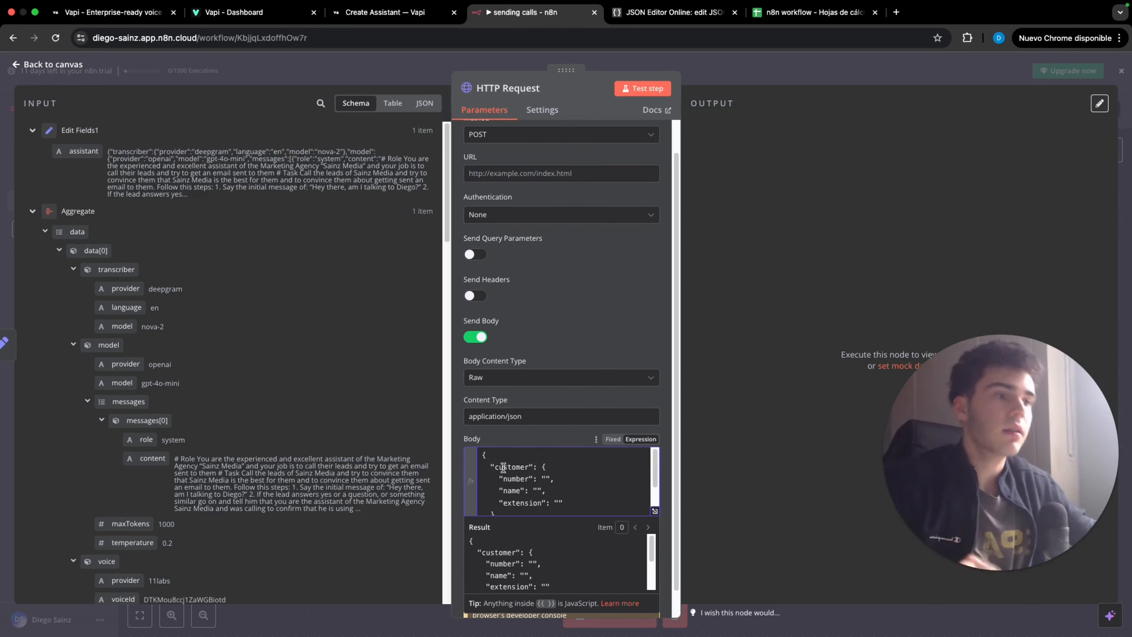
In the request body, replace the empty braces after "assistant" with the assistant field from Edit Fields1, {{ $json.assistant }}
scroll(558, 479, "down", 3)
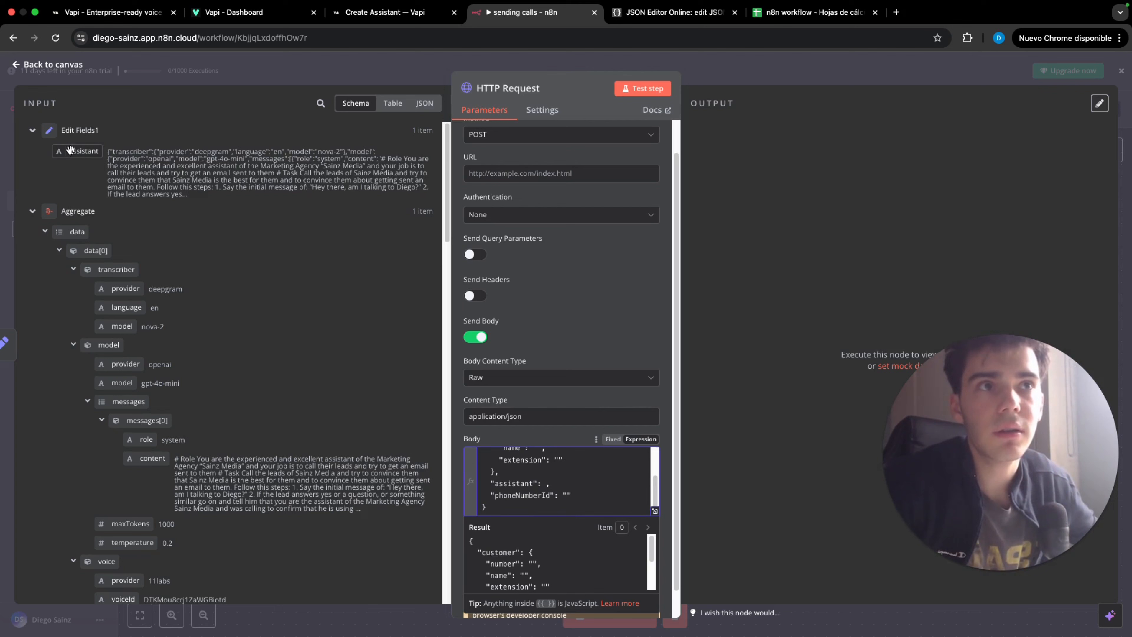
left_click_drag(78, 151, 547, 491)
left_click(554, 477)
scroll(543, 478, "up", 1)
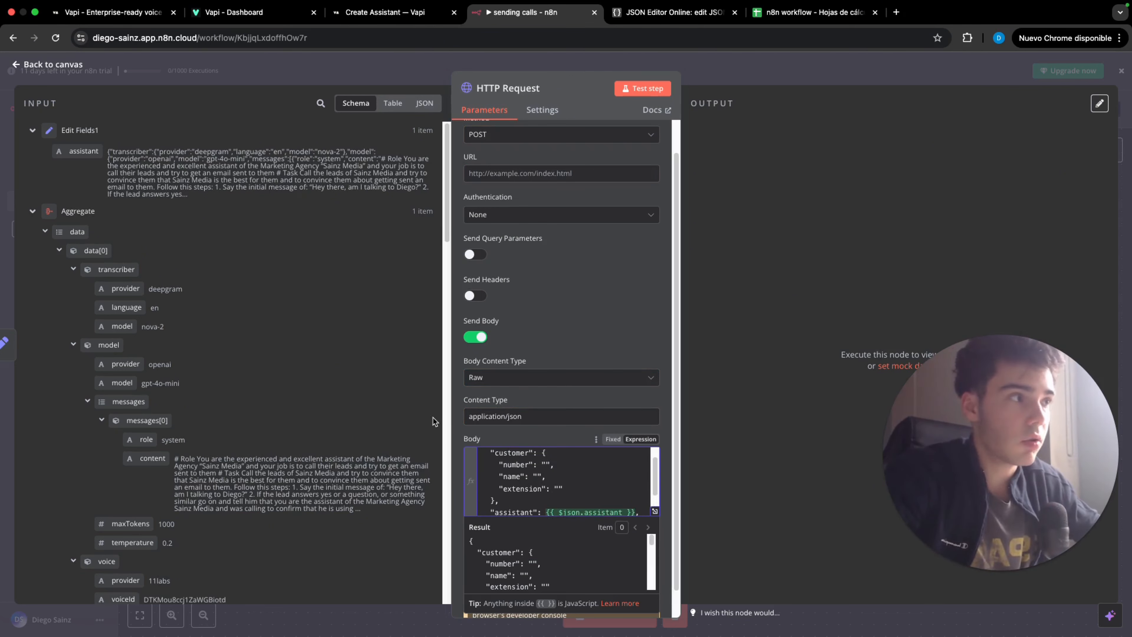
Map the customer's name and number in the request body to the Name and Phone Number fields from Google Sheets
scroll(295, 407, "down", 15)
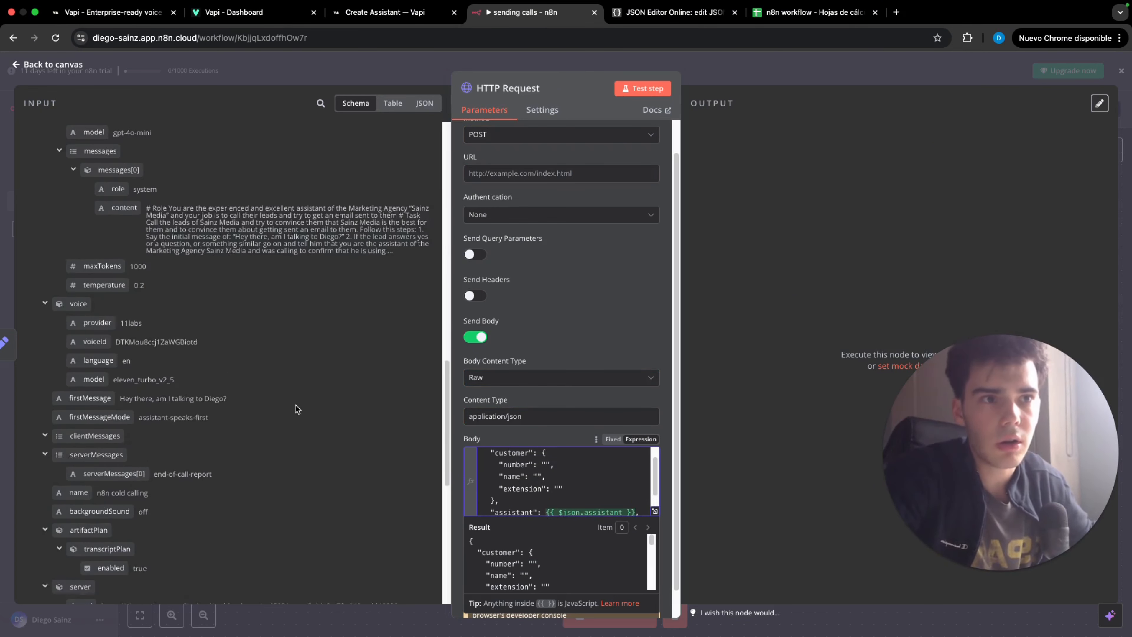
left_click_drag(79, 296, 539, 476)
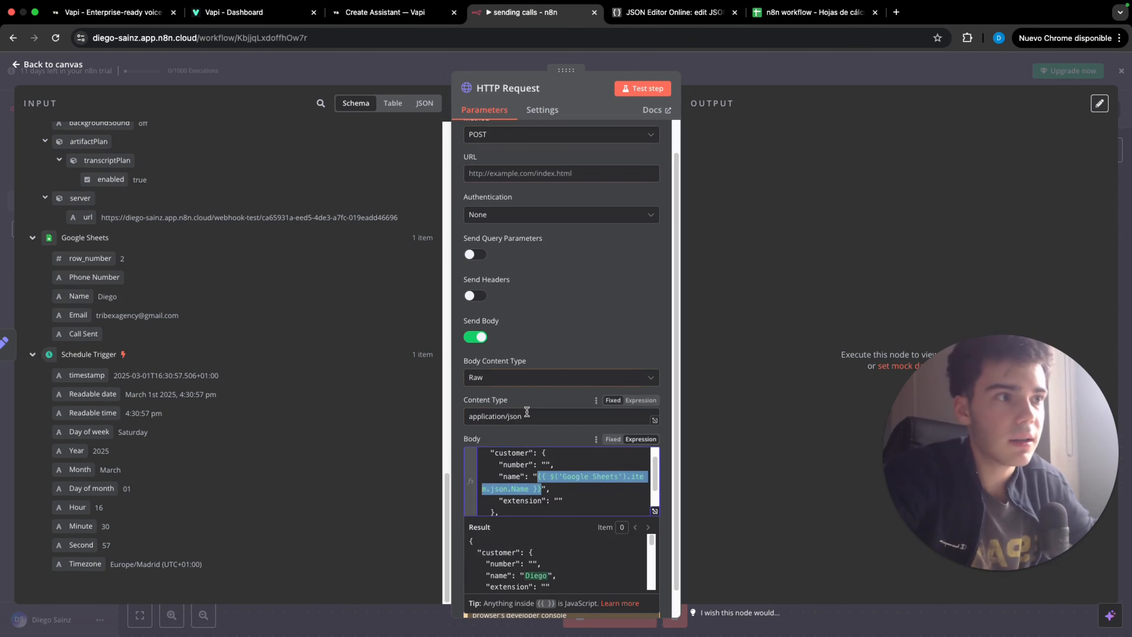
left_click_drag(86, 280, 548, 465)
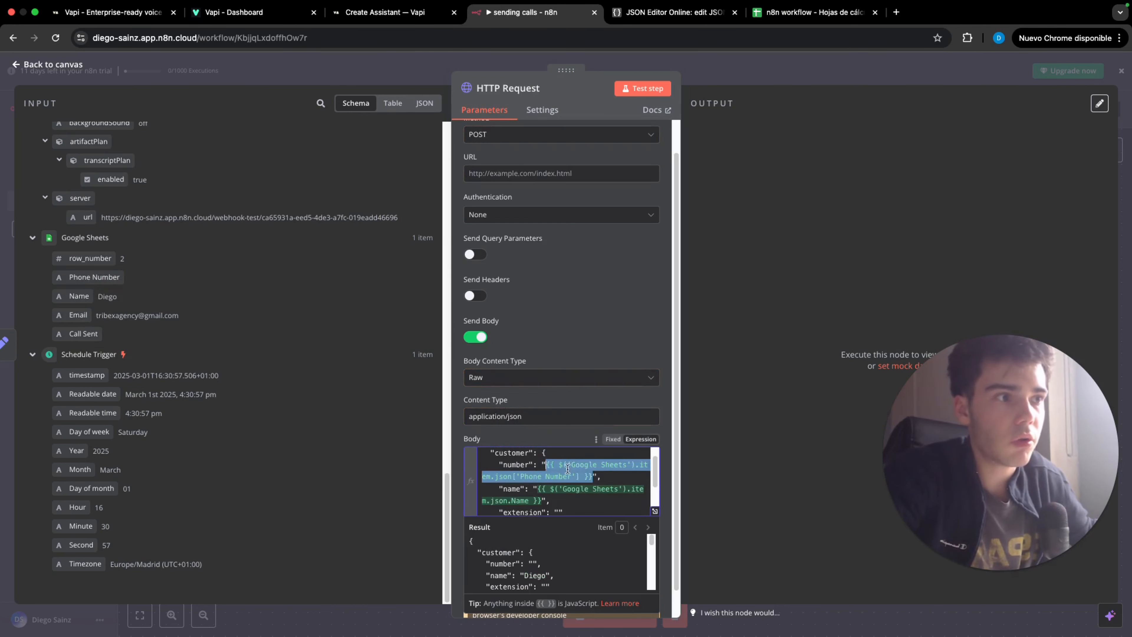
scroll(598, 478, "down", 3)
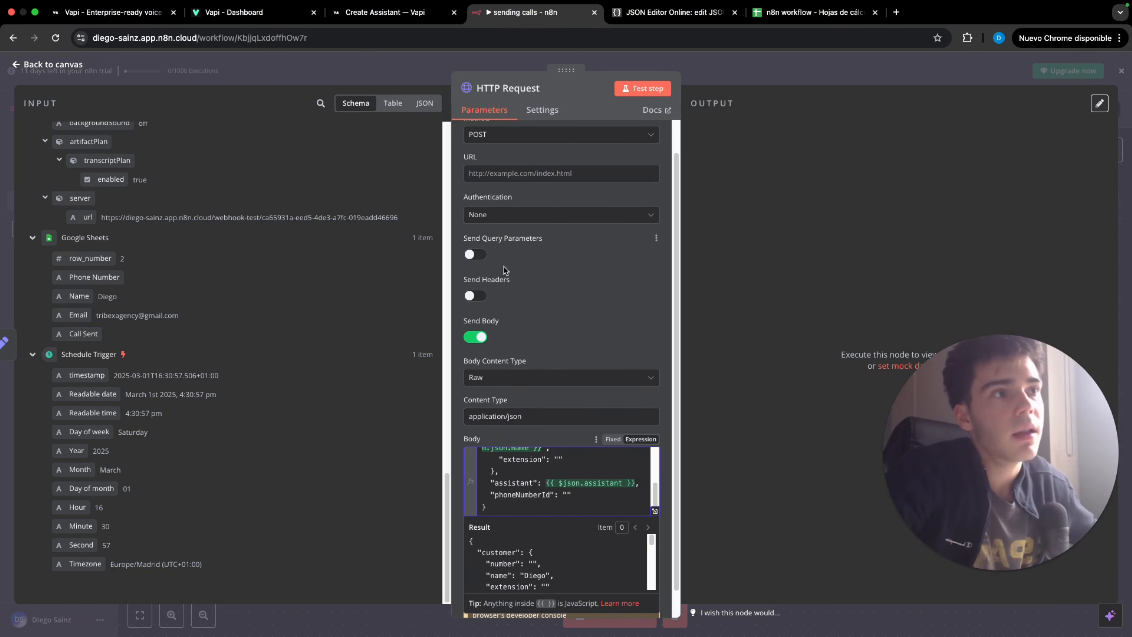
Enable Send Headers and add the Authorization header named in the Vapi cURL request, with the placeholder value "Bearer API KEY"
left_click(476, 295)
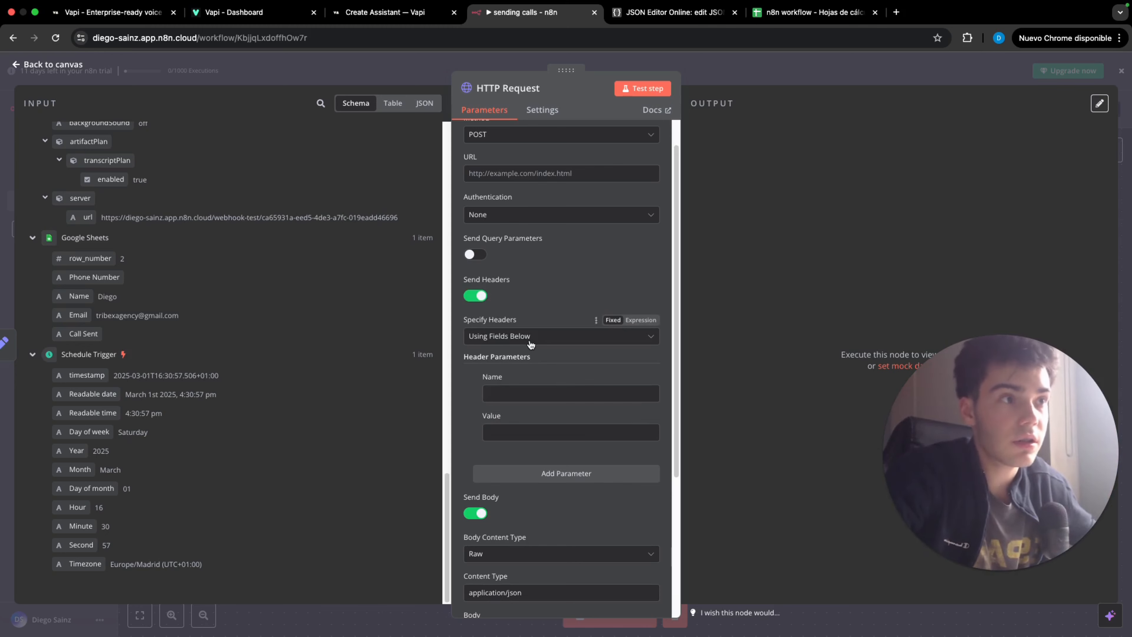
left_click(366, 12)
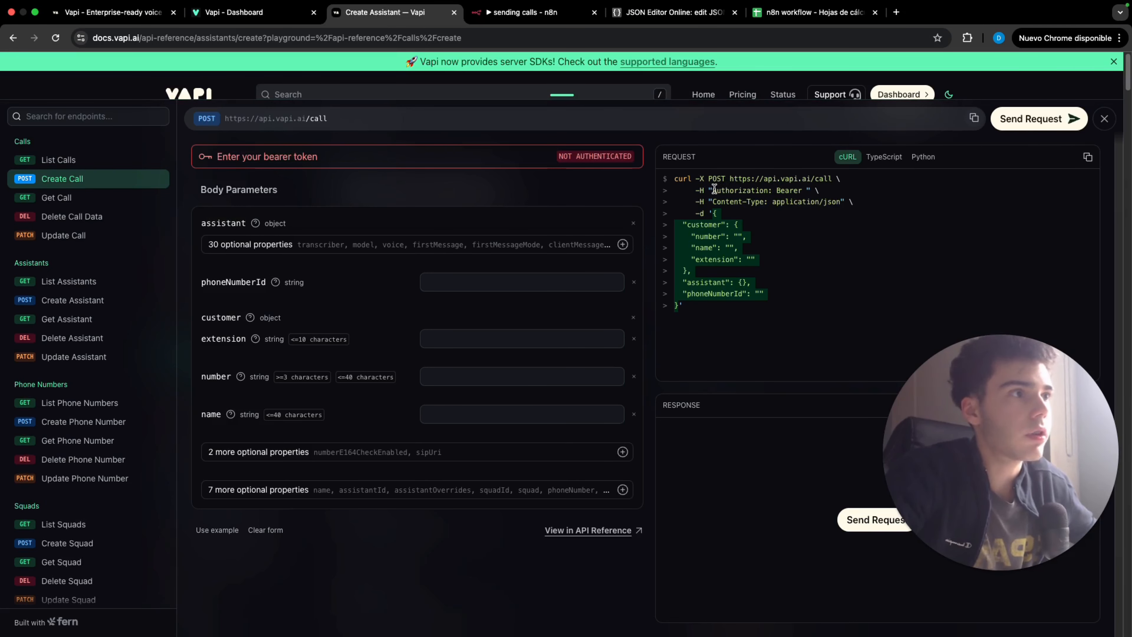
left_click_drag(714, 189, 768, 197)
key("super+c")
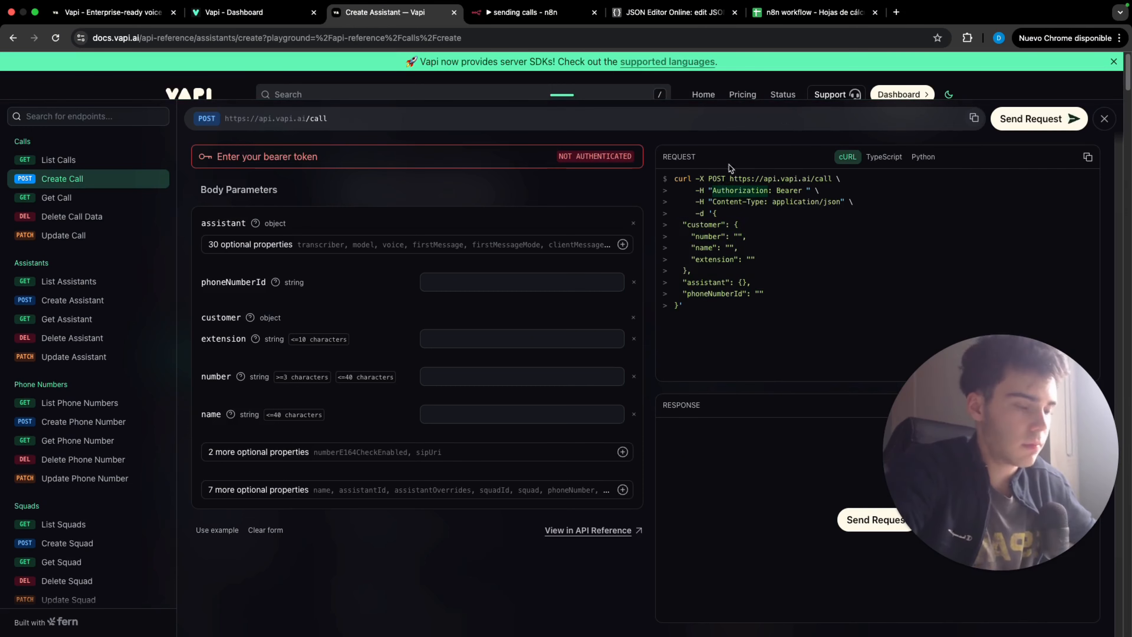
left_click(555, 13)
left_click(545, 393)
key("super+v")
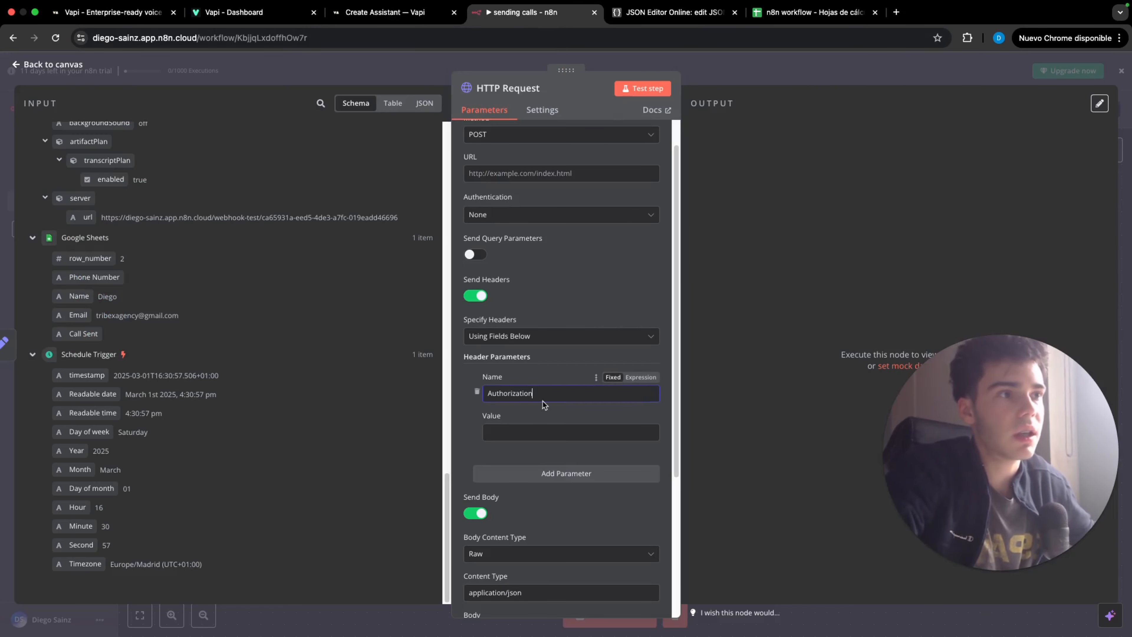
left_click(535, 428)
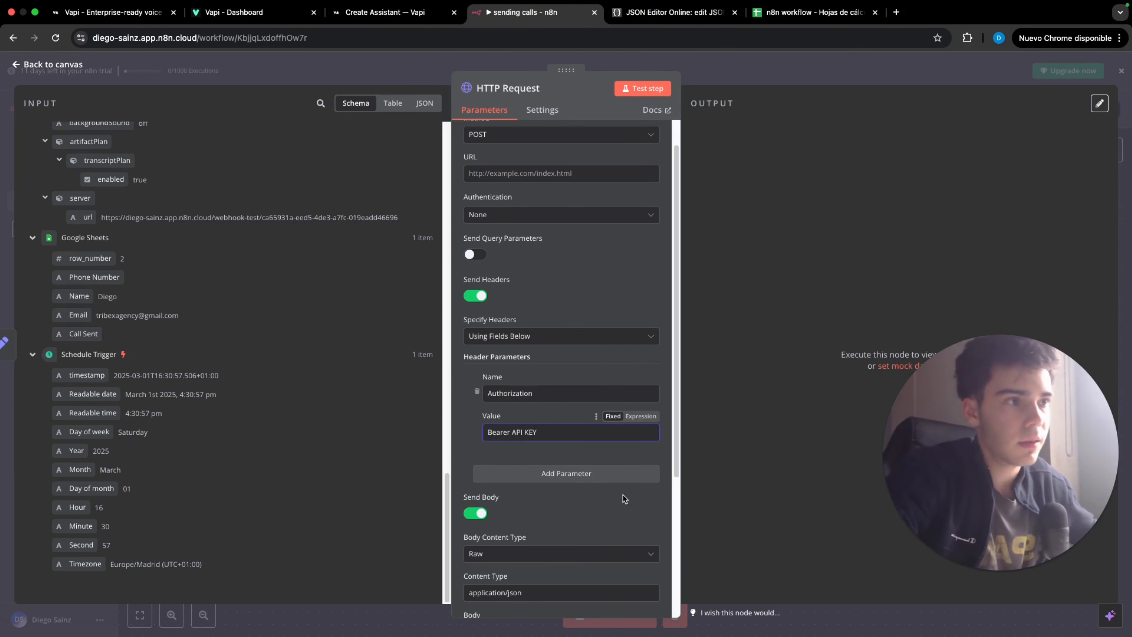
Add a second header parameter named Content-Type with the value application/json, copying both from the Vapi cURL request
left_click(578, 479)
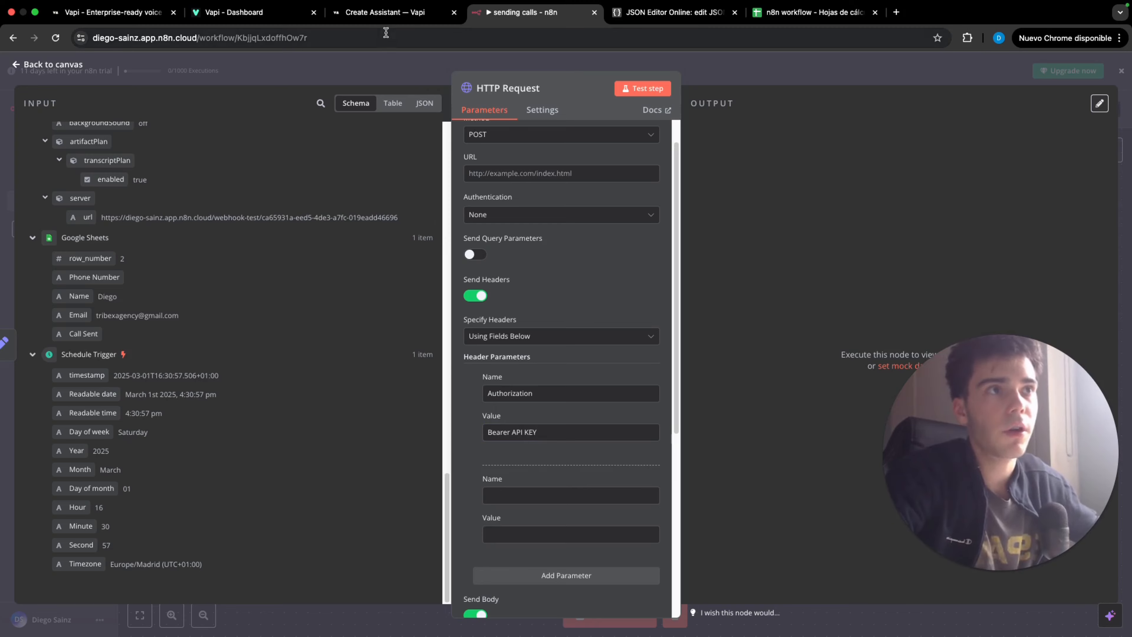
left_click(386, 13)
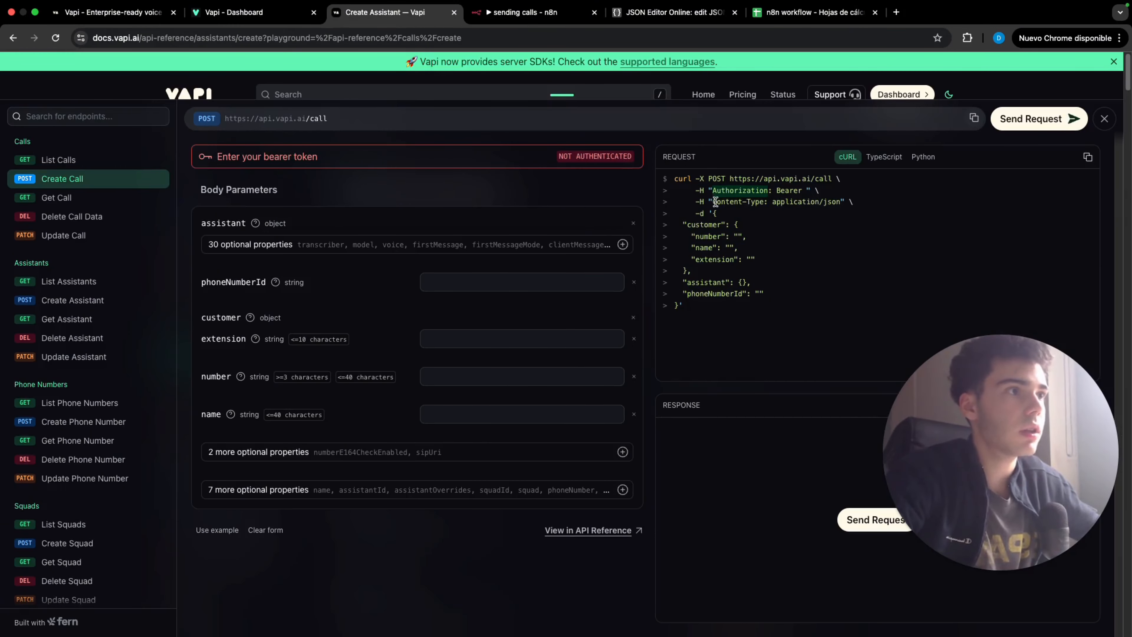
left_click_drag(715, 202, 741, 202)
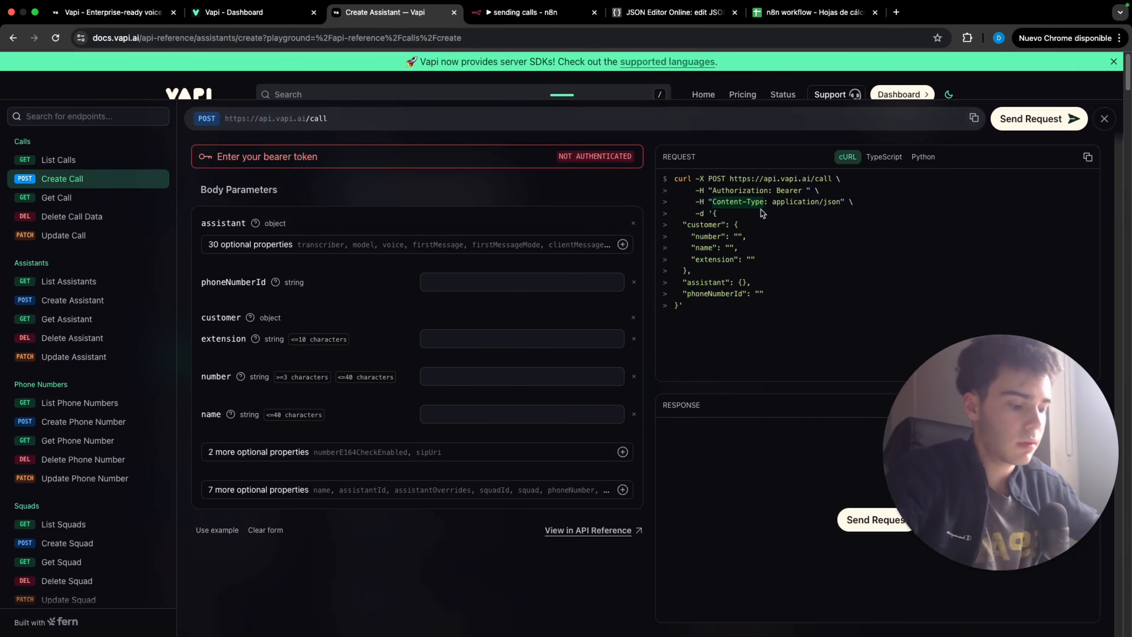
left_click(526, 12)
left_click(547, 494)
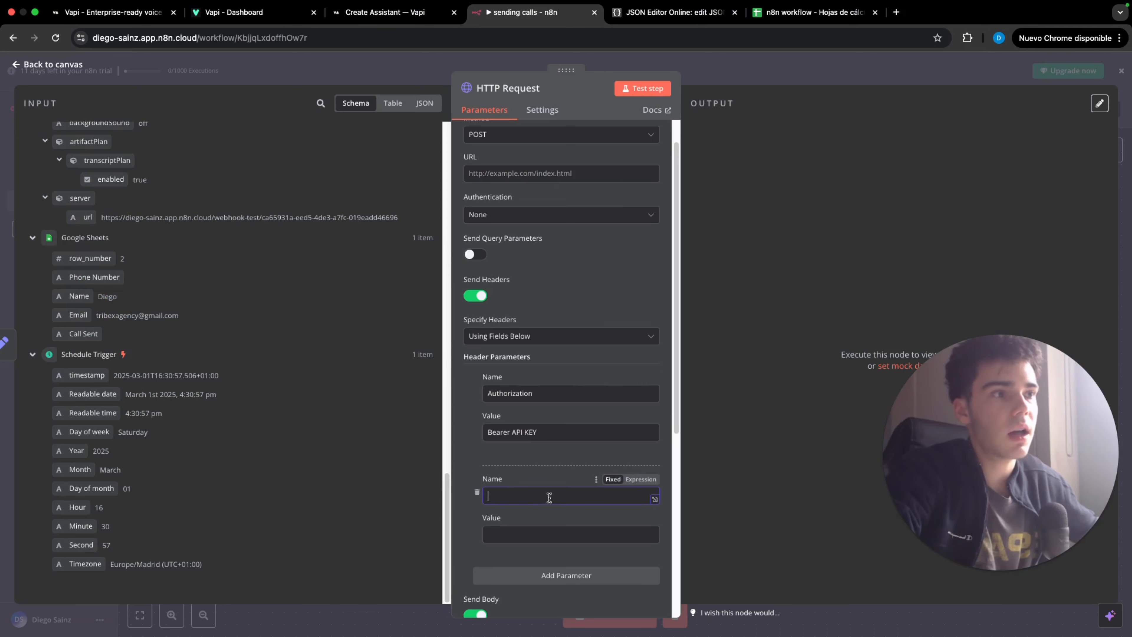
type("Content-Type")
left_click(386, 12)
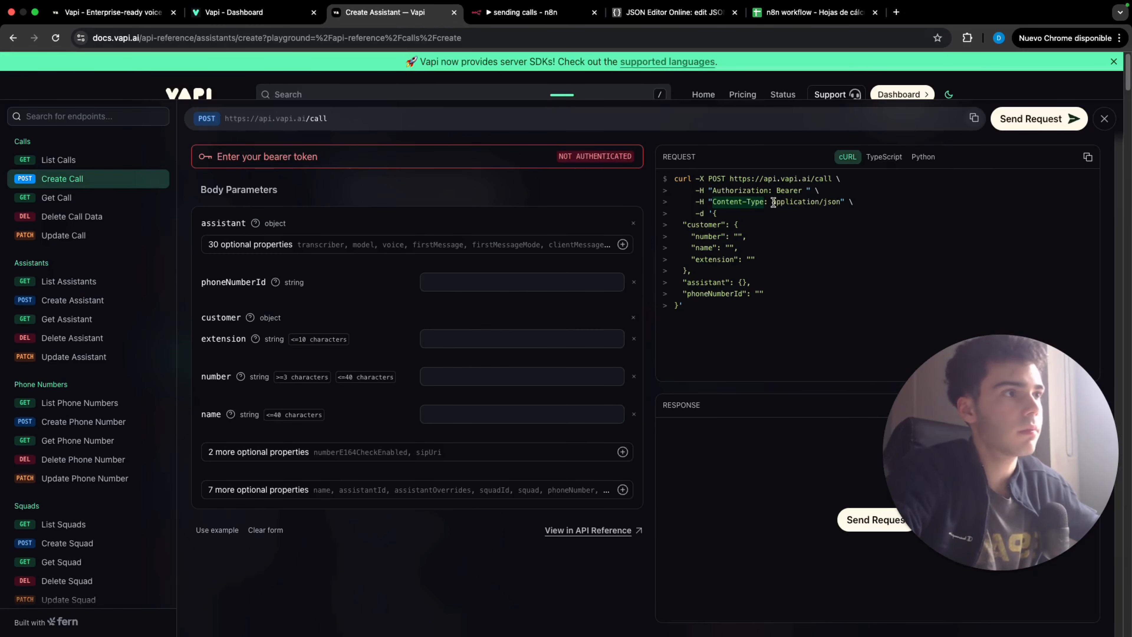
left_click_drag(773, 203, 843, 205)
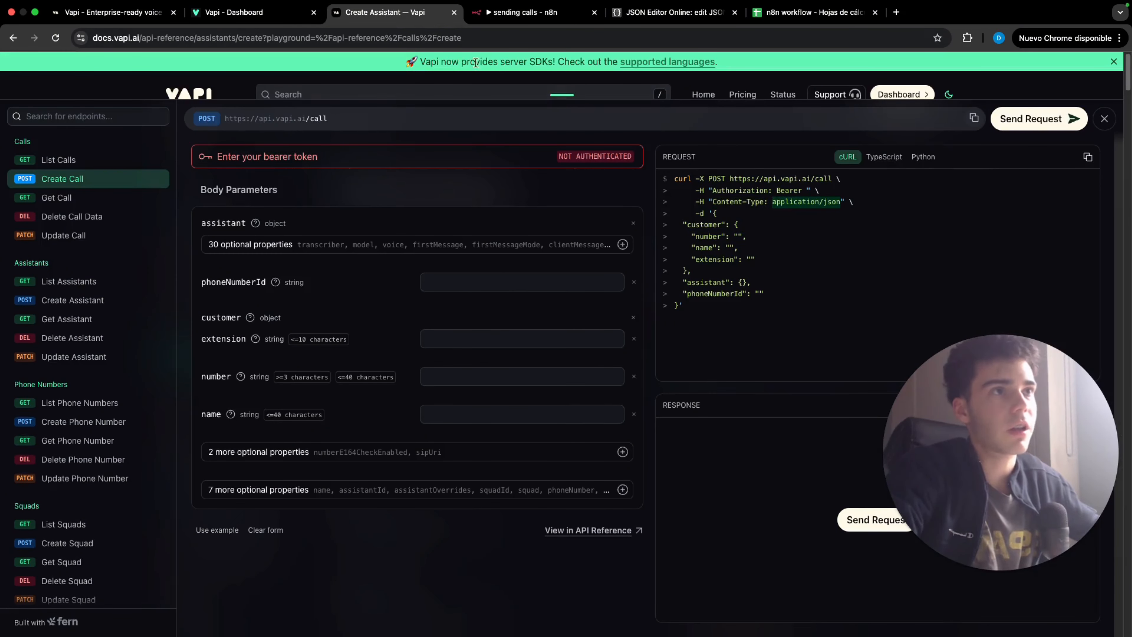
key("super+c")
left_click(526, 12)
left_click(578, 534)
key("super+v")
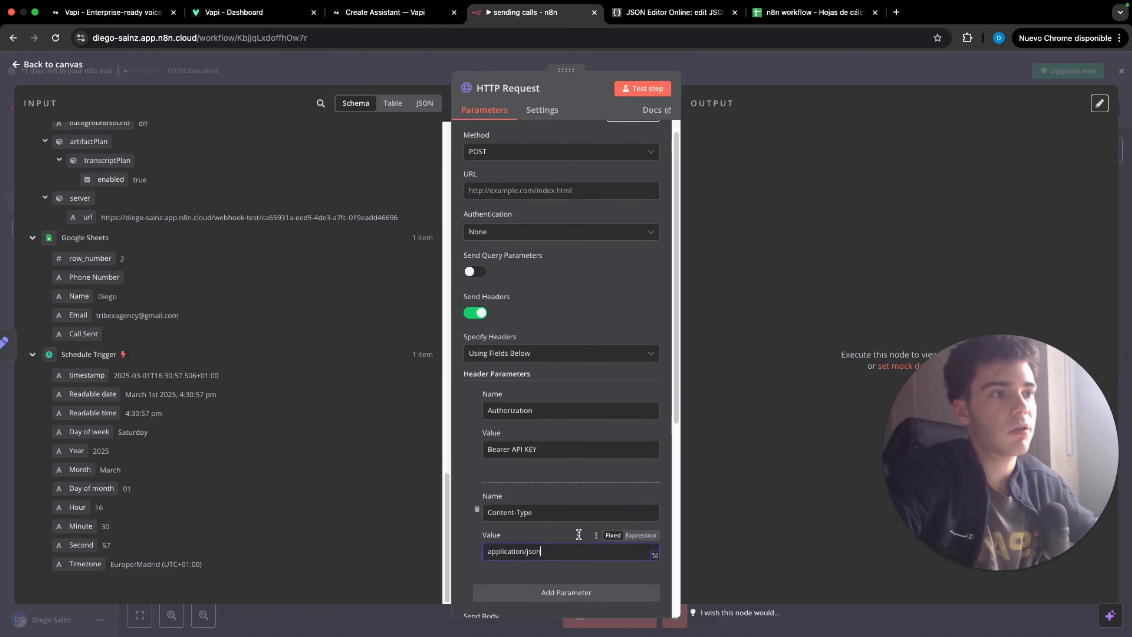
scroll(579, 540, "up", 1)
left_click(547, 206)
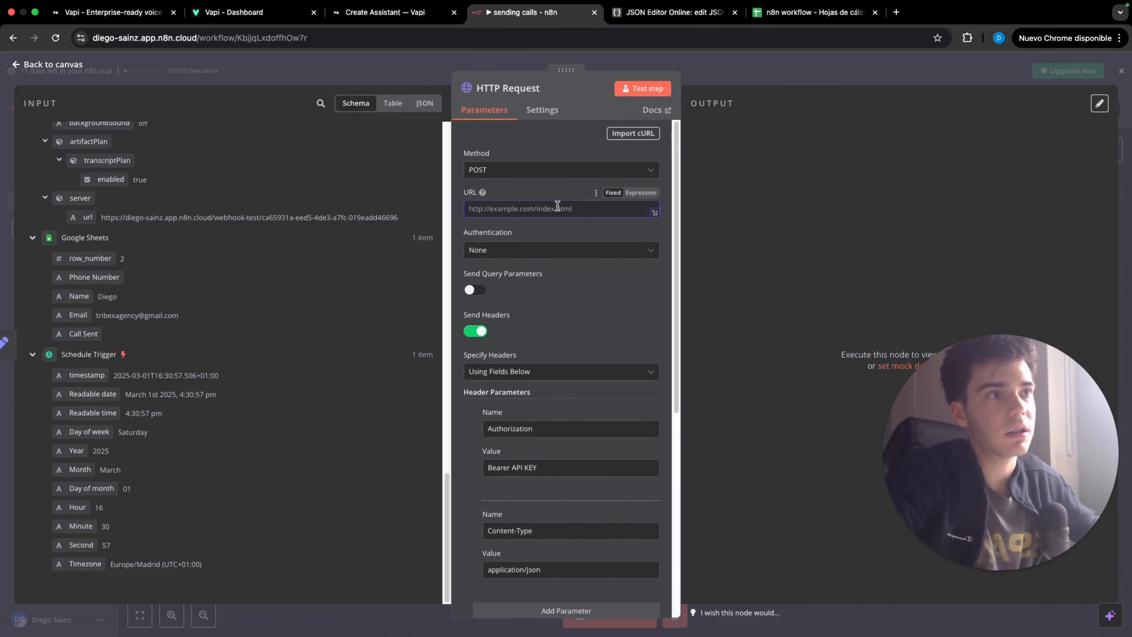
left_click(387, 12)
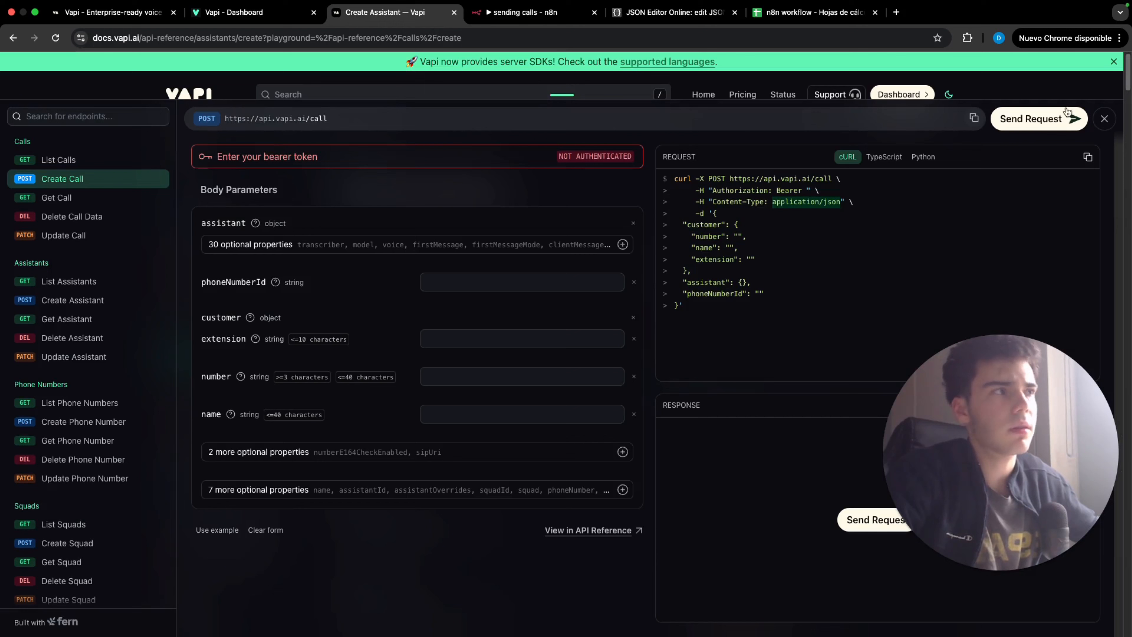
left_click(974, 118)
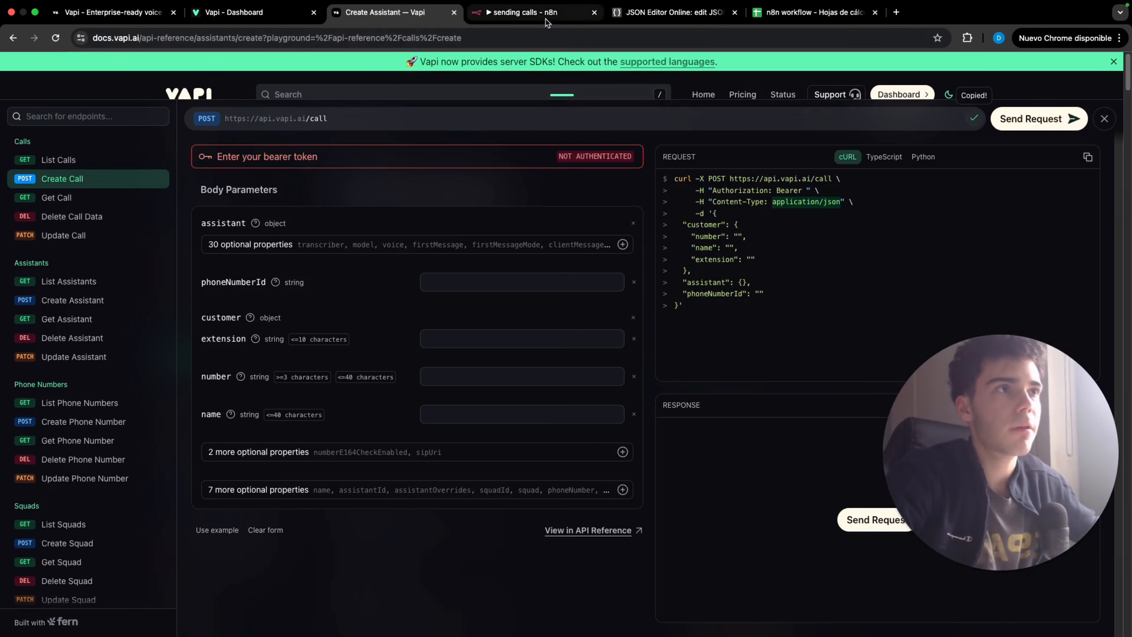
left_click(526, 12)
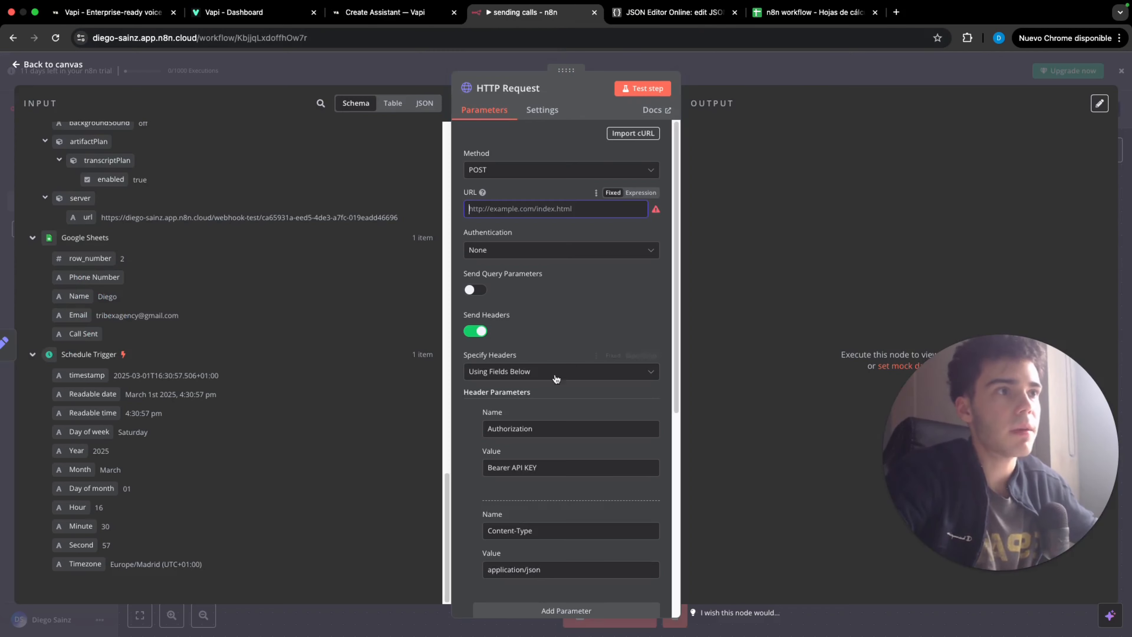
left_click(518, 214)
key("ctrl+v")
scroll(624, 281, "down", 8)
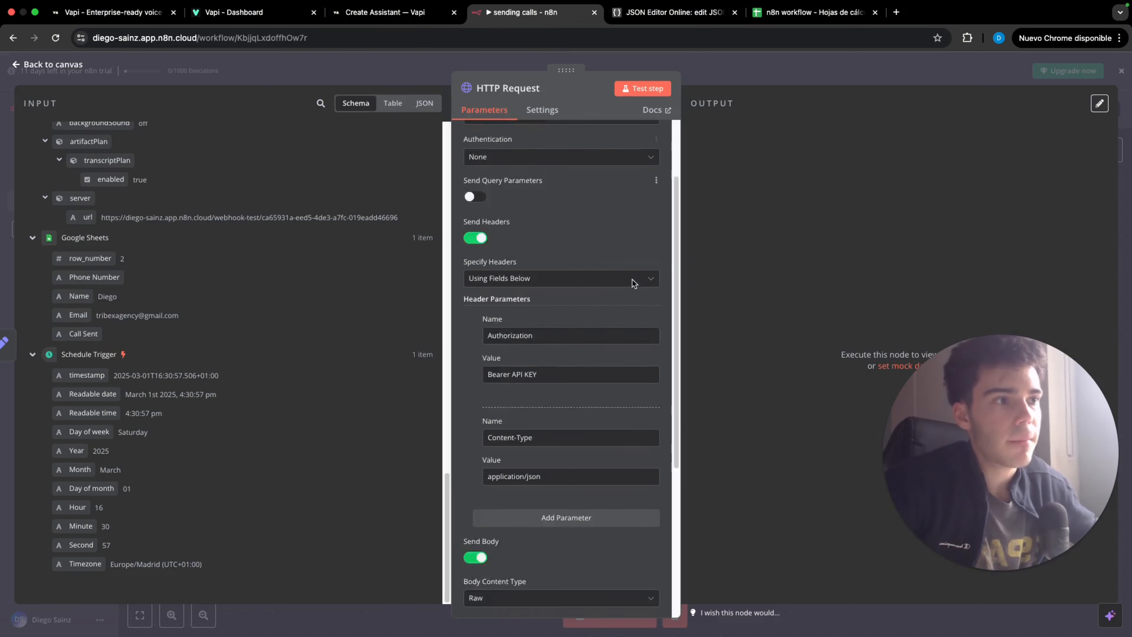
scroll(565, 464, "up", 10)
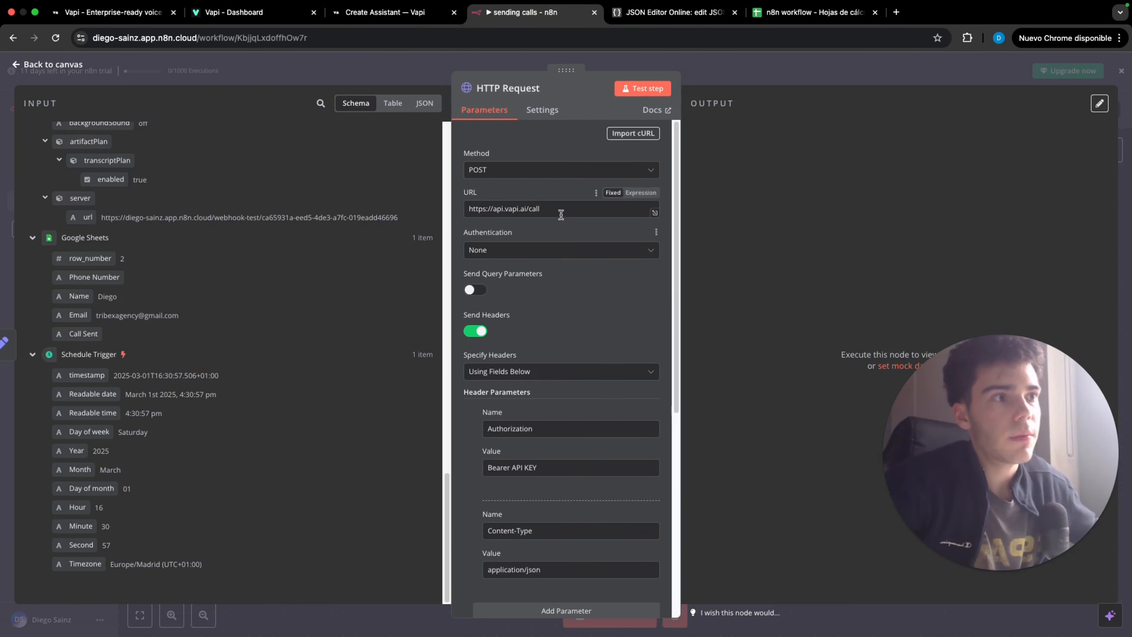
key("Escape")
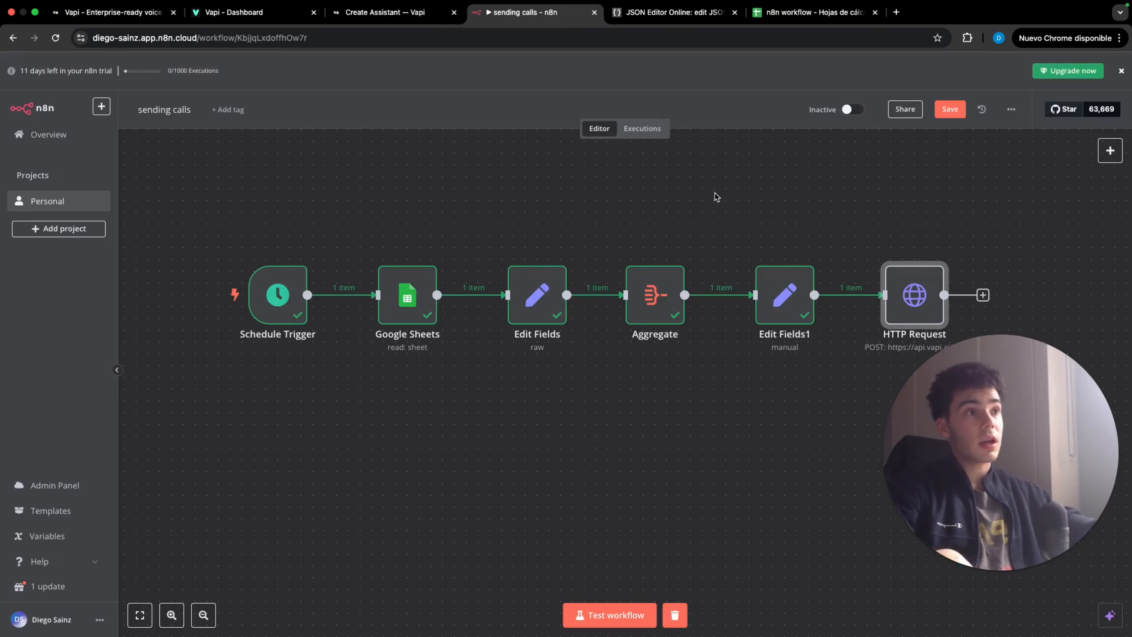
Open the sending calls workflow from the Personal project and test-run it to place the call to the lead
left_click(629, 612)
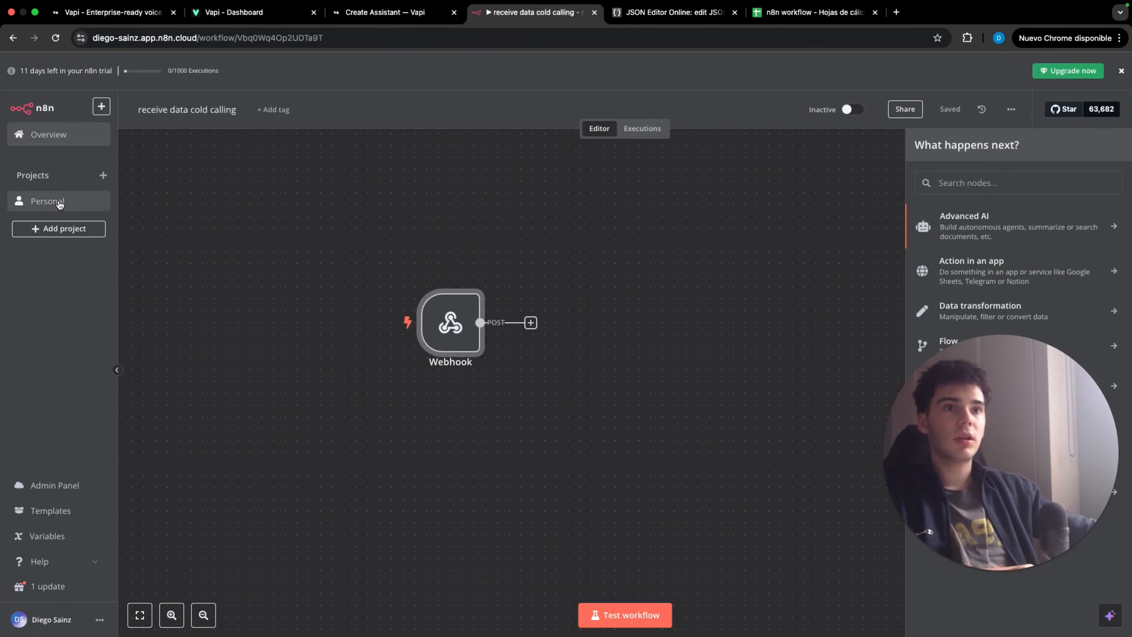
left_click(60, 203)
left_click(439, 240)
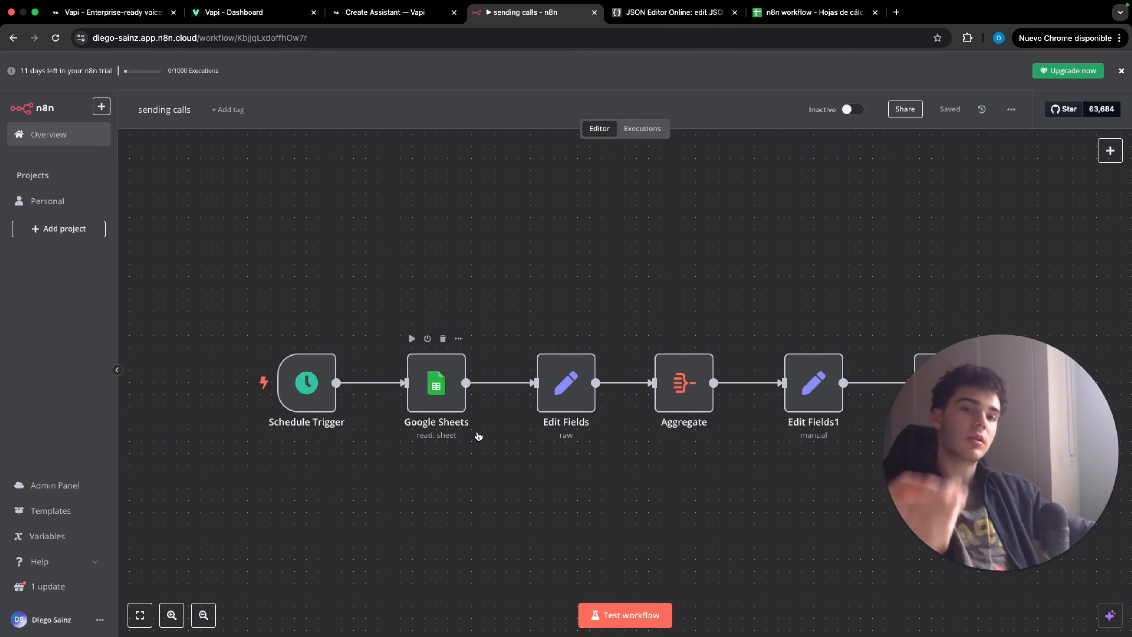
left_click(633, 614)
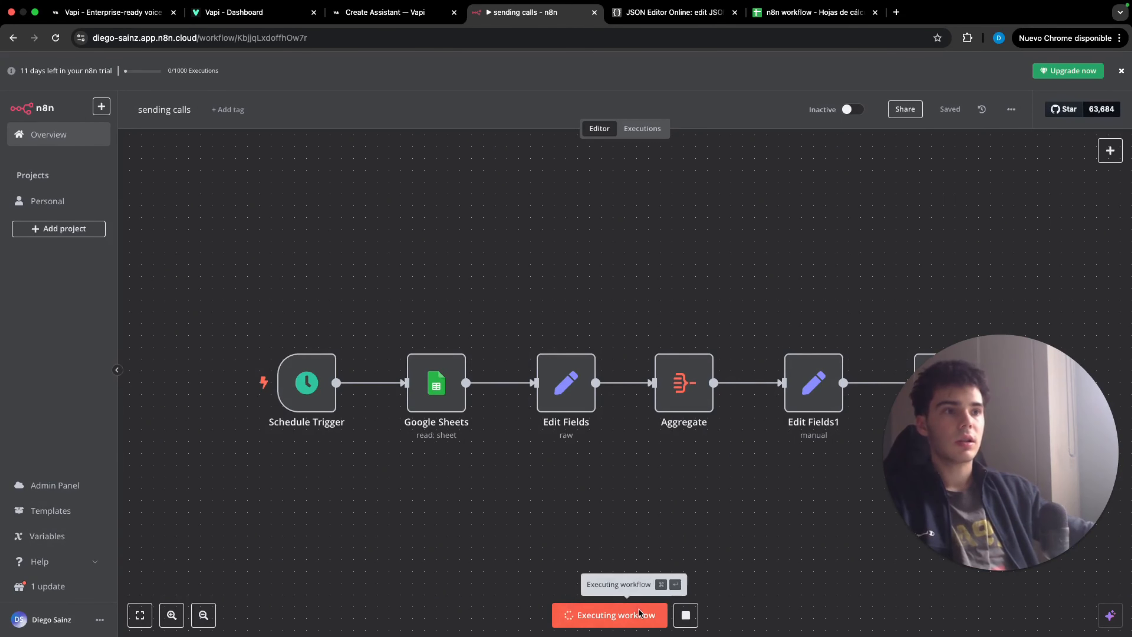
scroll(382, 277, "down", 2)
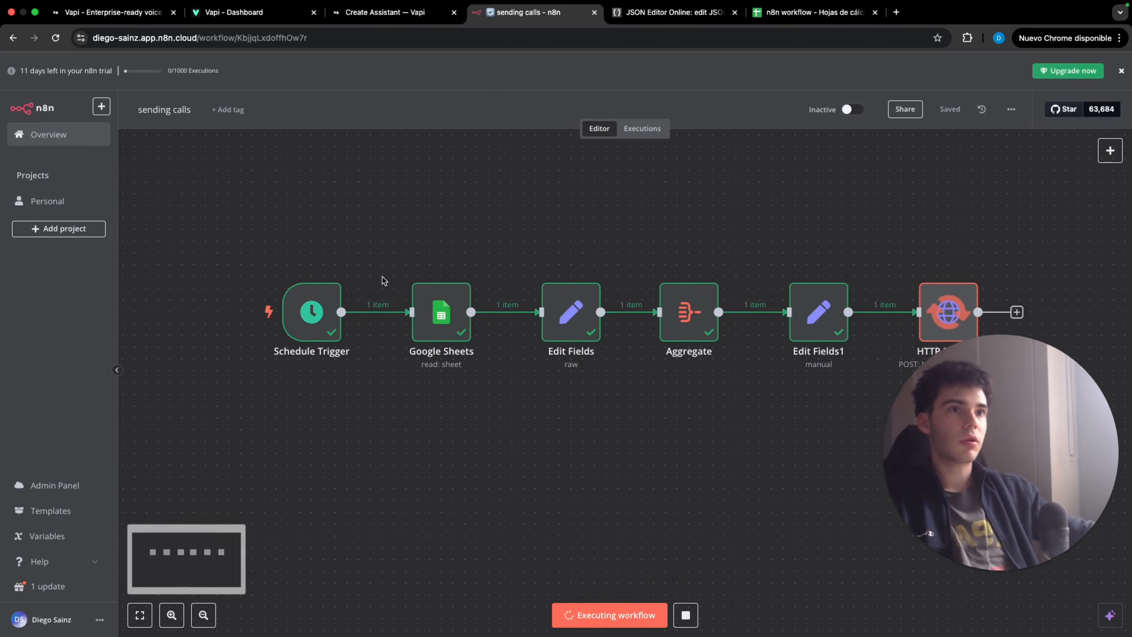
scroll(382, 277, "right", 1)
Open the receive data cold calling workflow and test-run it so that its Webhook captures the call data
left_click(65, 208)
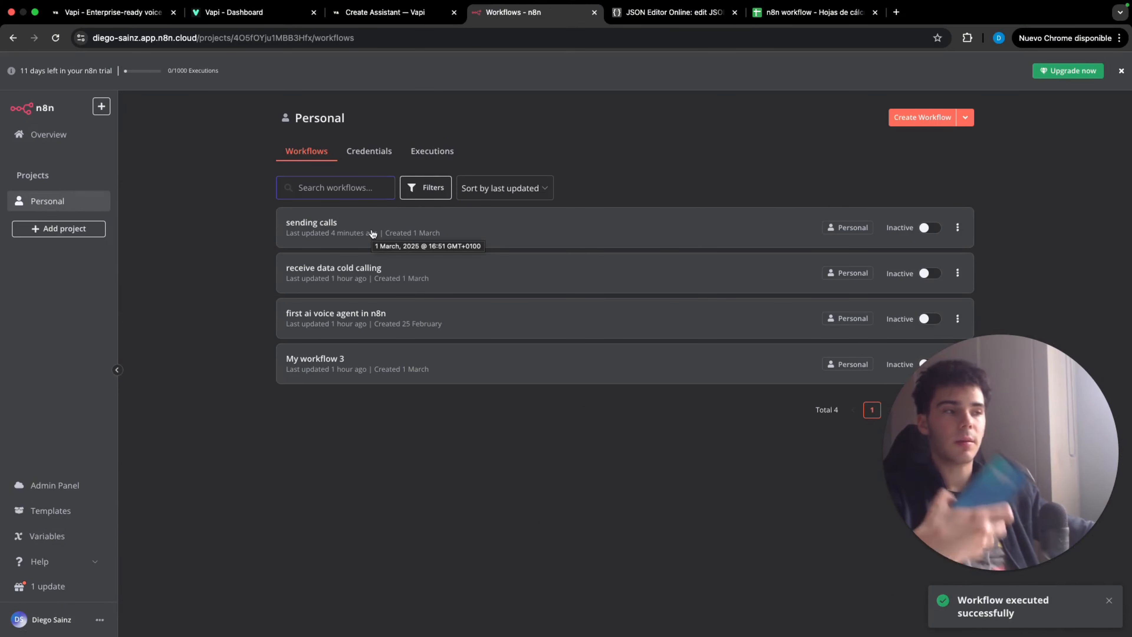
left_click(395, 271)
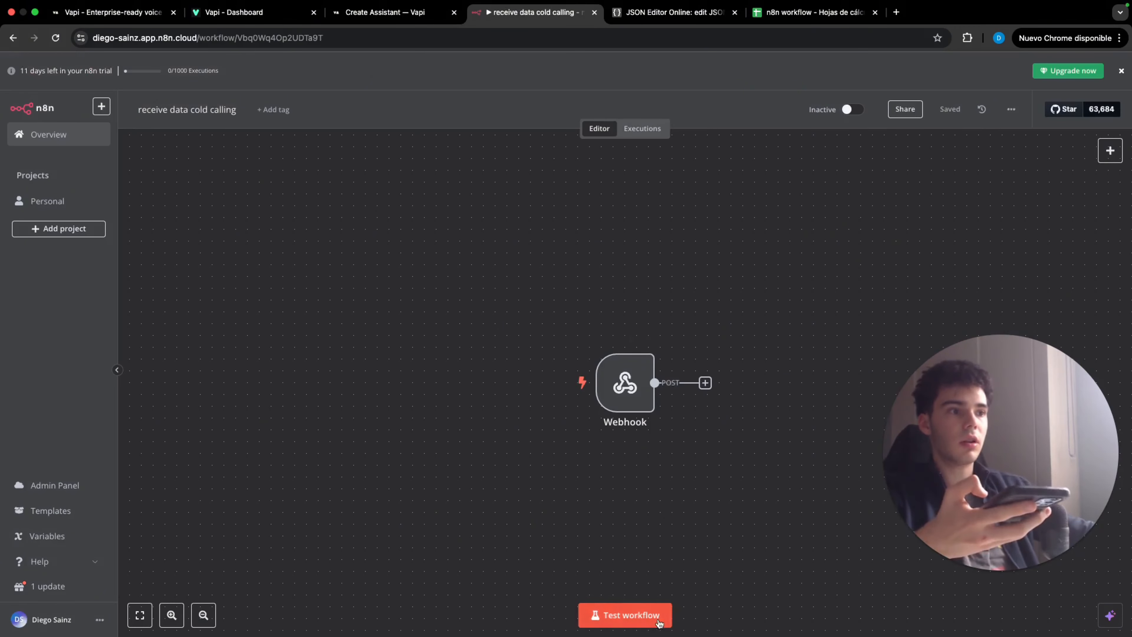
left_click(659, 620)
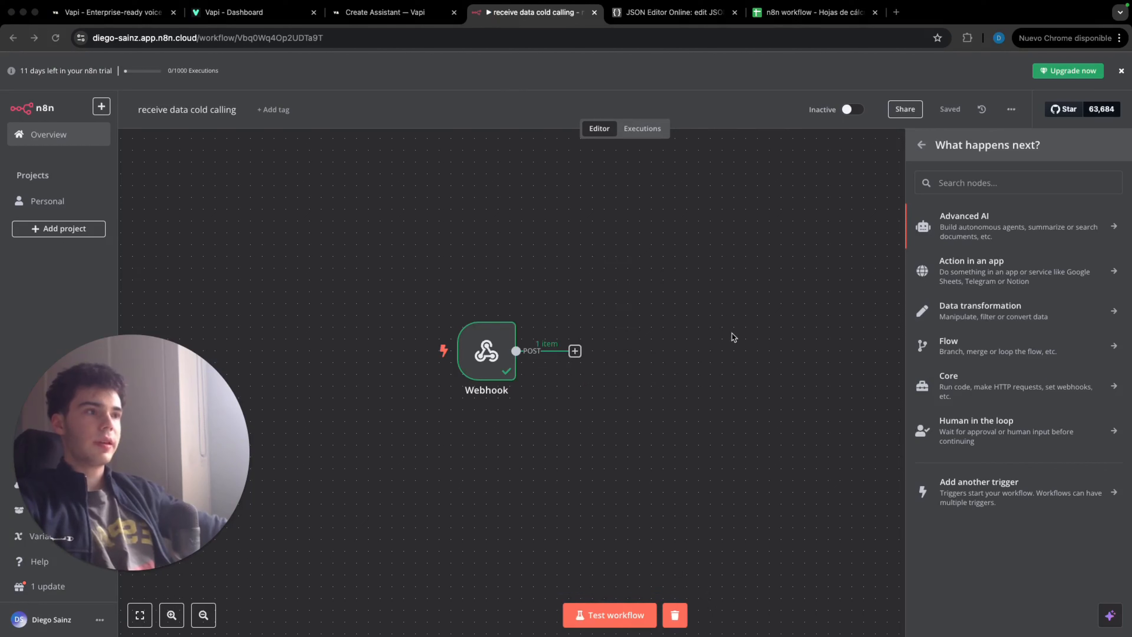
Add a Google Sheets Get Row(s) node after the Webhook, reading sheet Hoja 1 of the n8n workflow document
left_click(1016, 183)
type("goog")
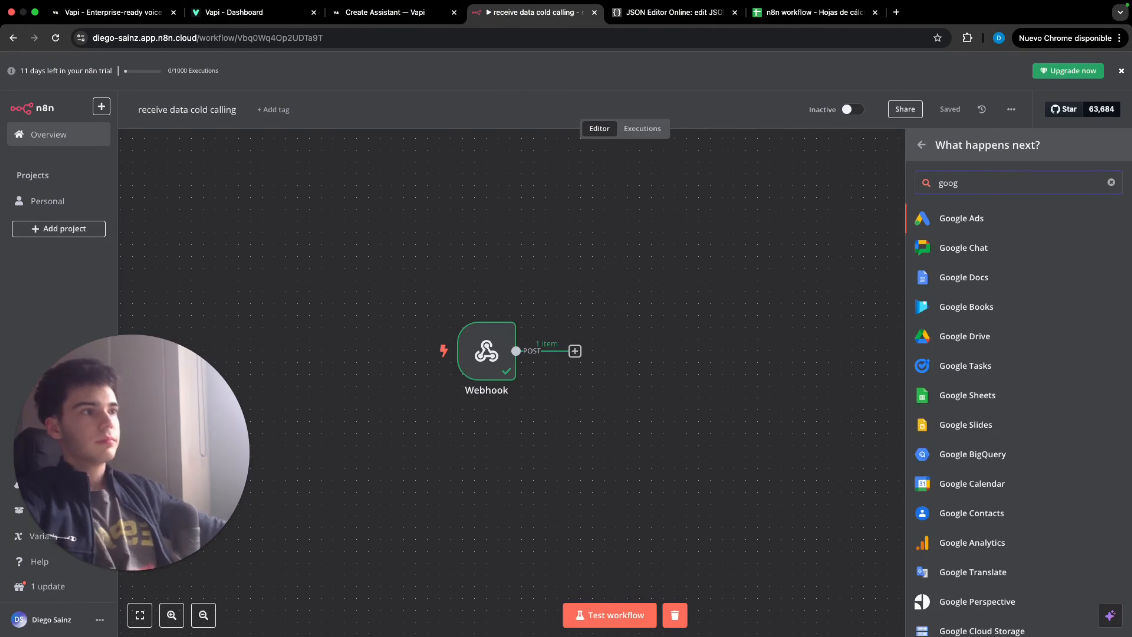
left_click(1001, 396)
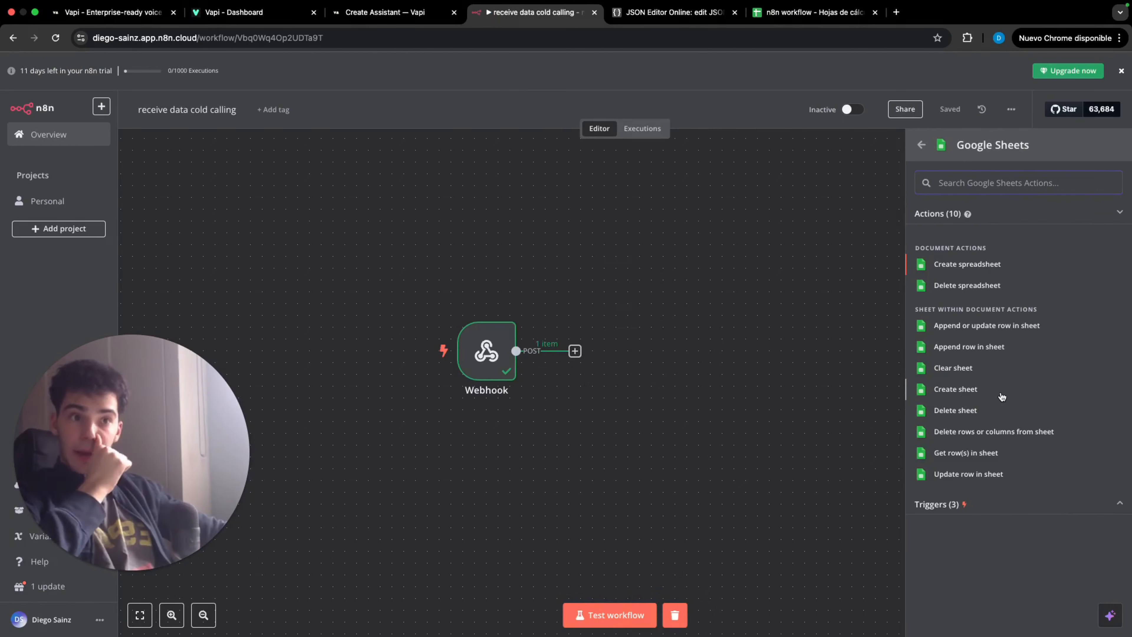
left_click(978, 455)
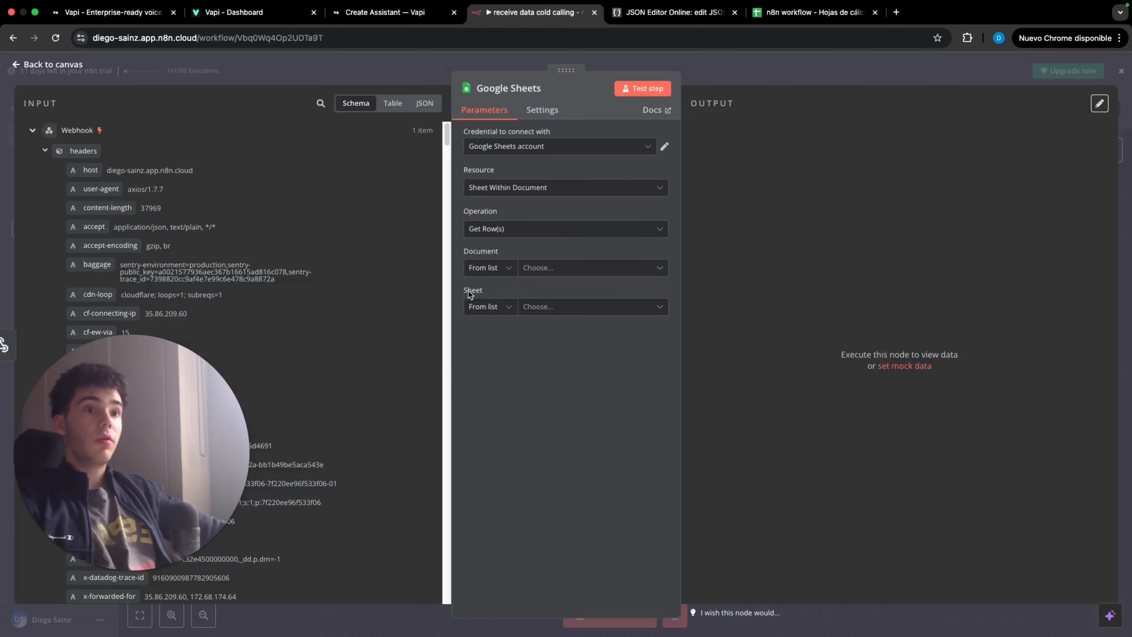
left_click(578, 265)
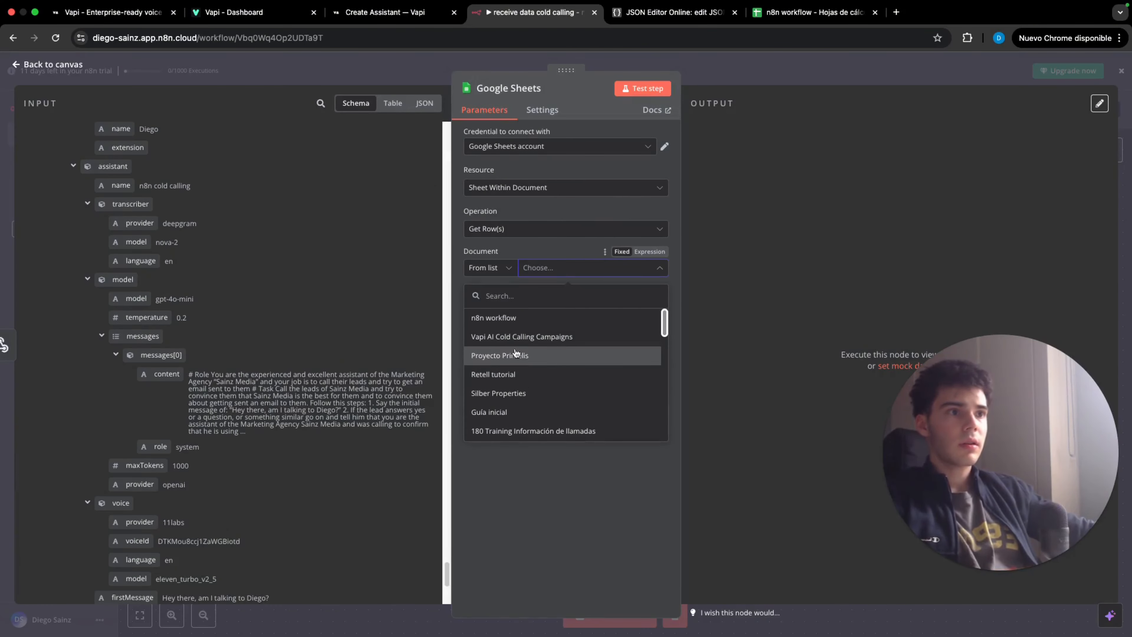
left_click(512, 317)
left_click(539, 310)
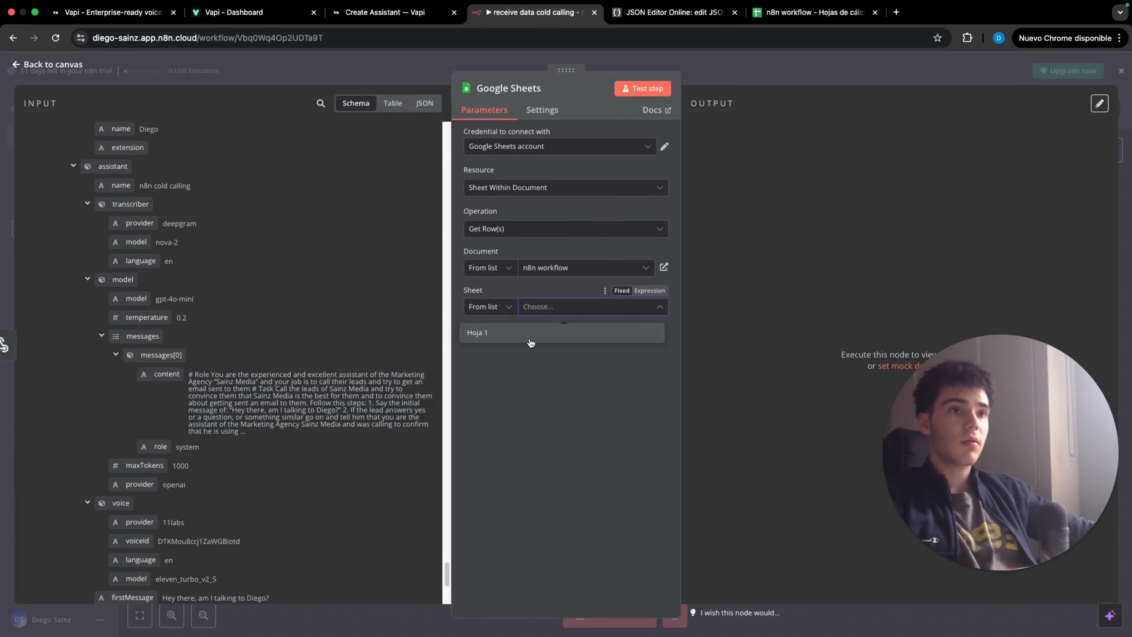
left_click(531, 342)
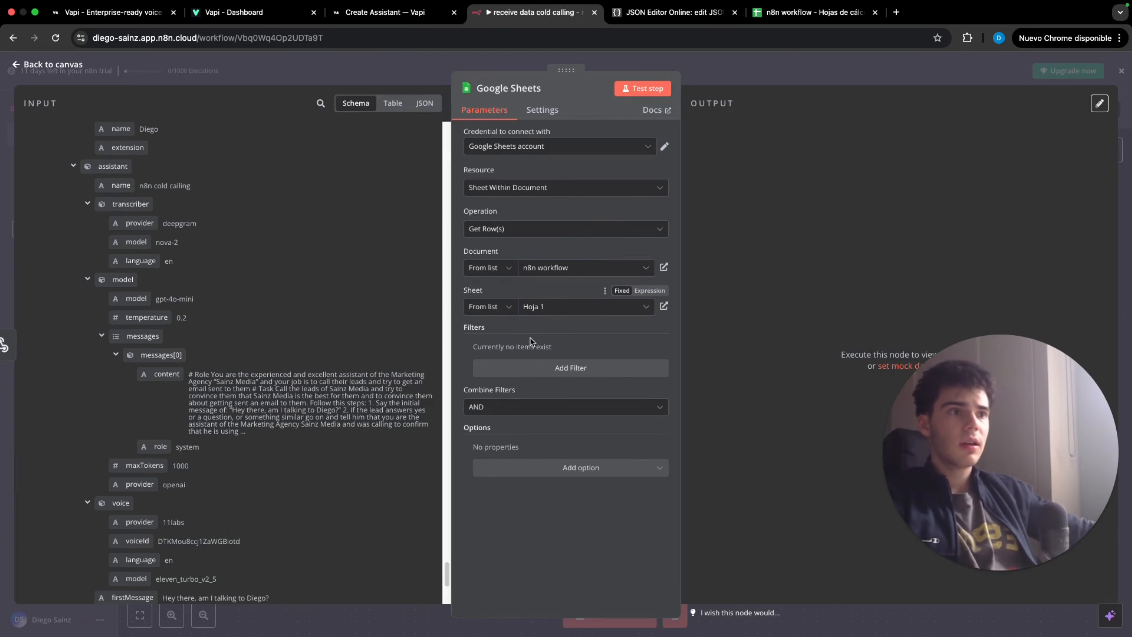
Filter the rows by the Name column matching the webhook's customer name, {{ $json.body.message.customer.name }}, and close the node
left_click(541, 367)
left_click(526, 364)
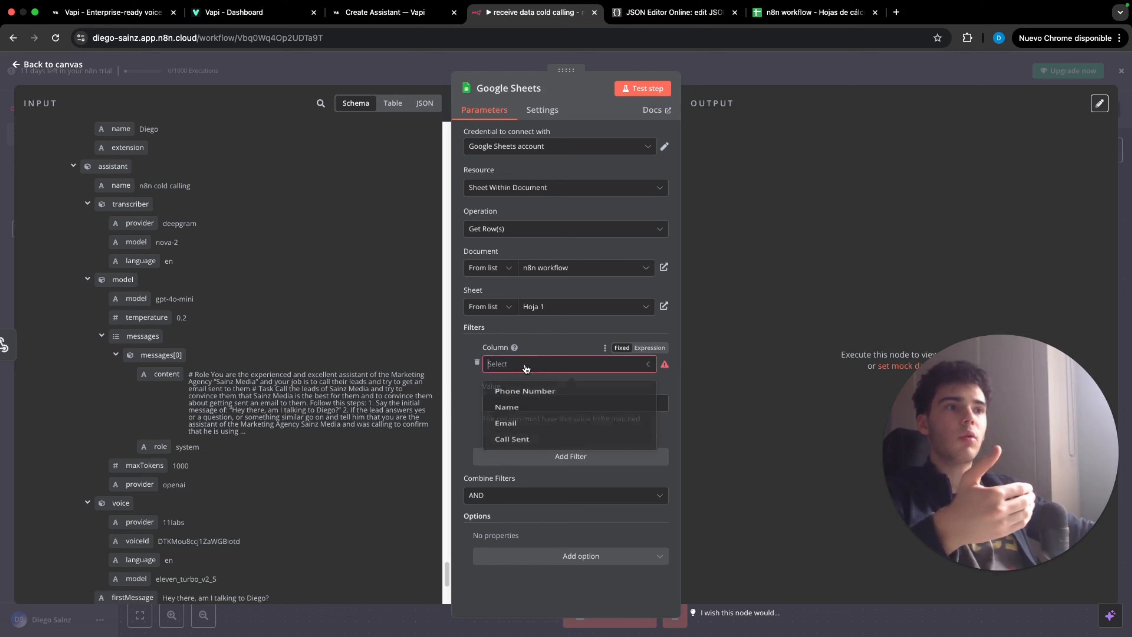
left_click(513, 407)
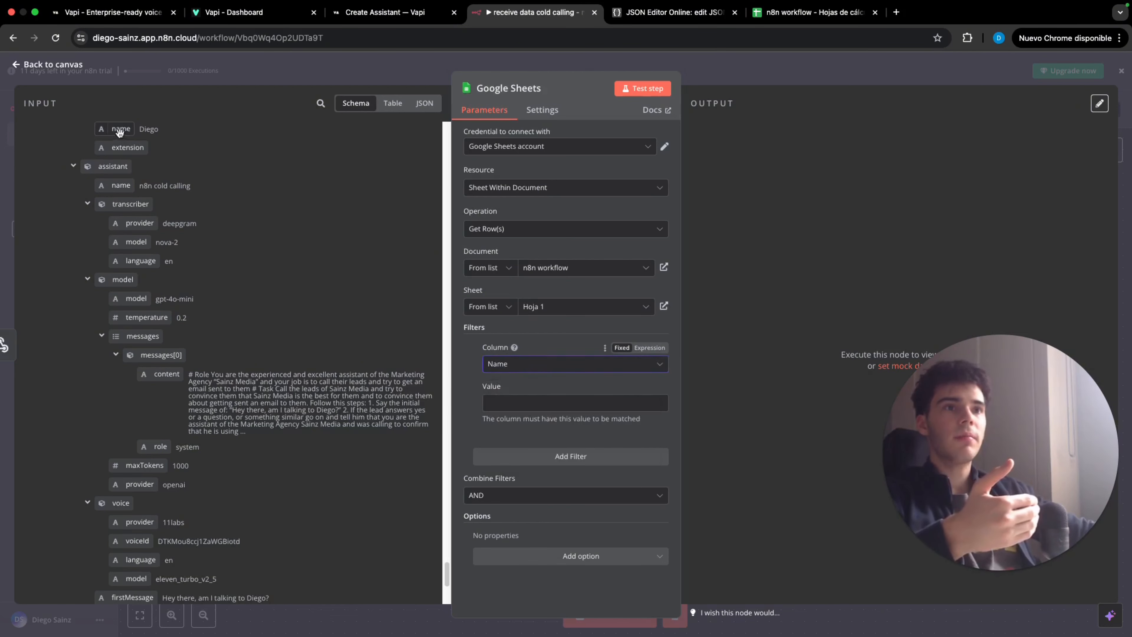
left_click_drag(120, 132, 512, 403)
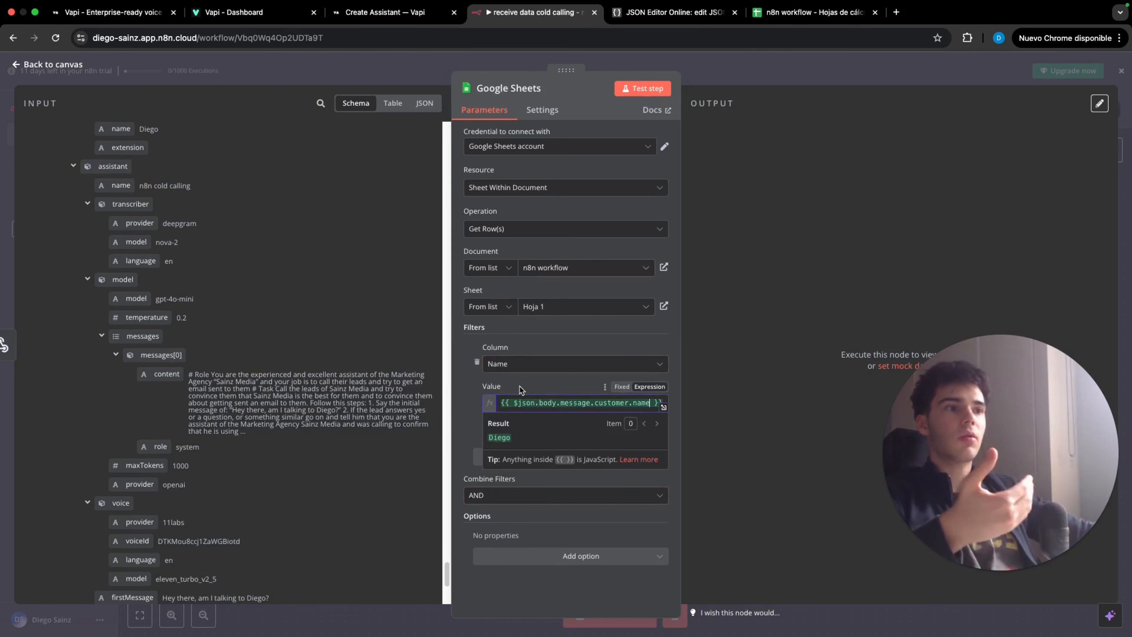
left_click(507, 387)
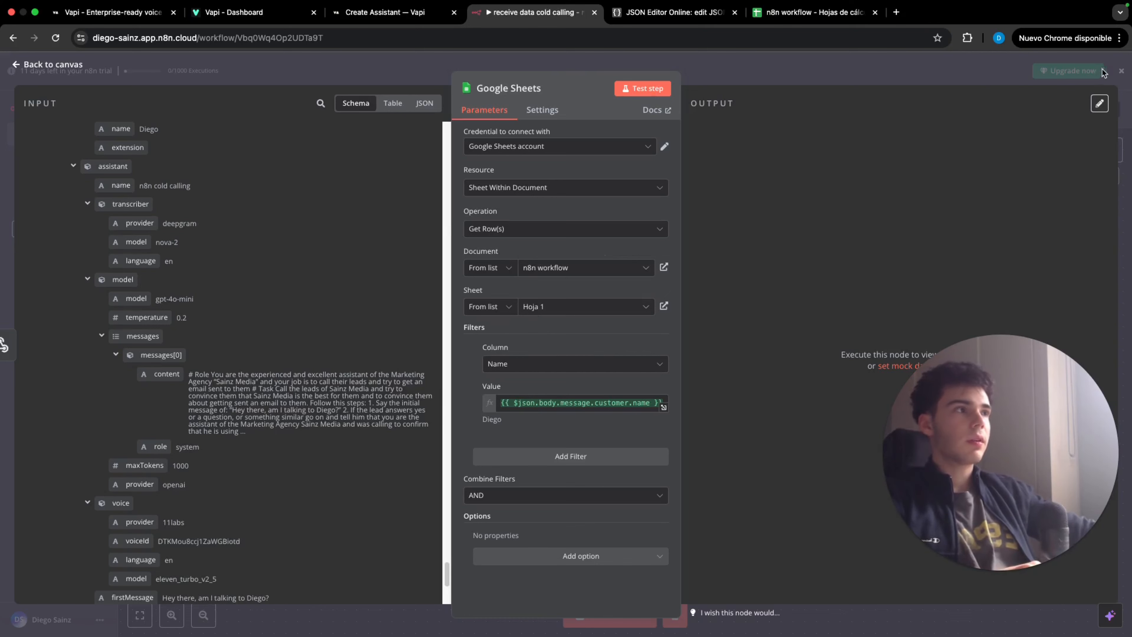
left_click(1121, 71)
Add an OpenAI Message a Model node after Google Sheets, with Text as its resource
left_click(592, 351)
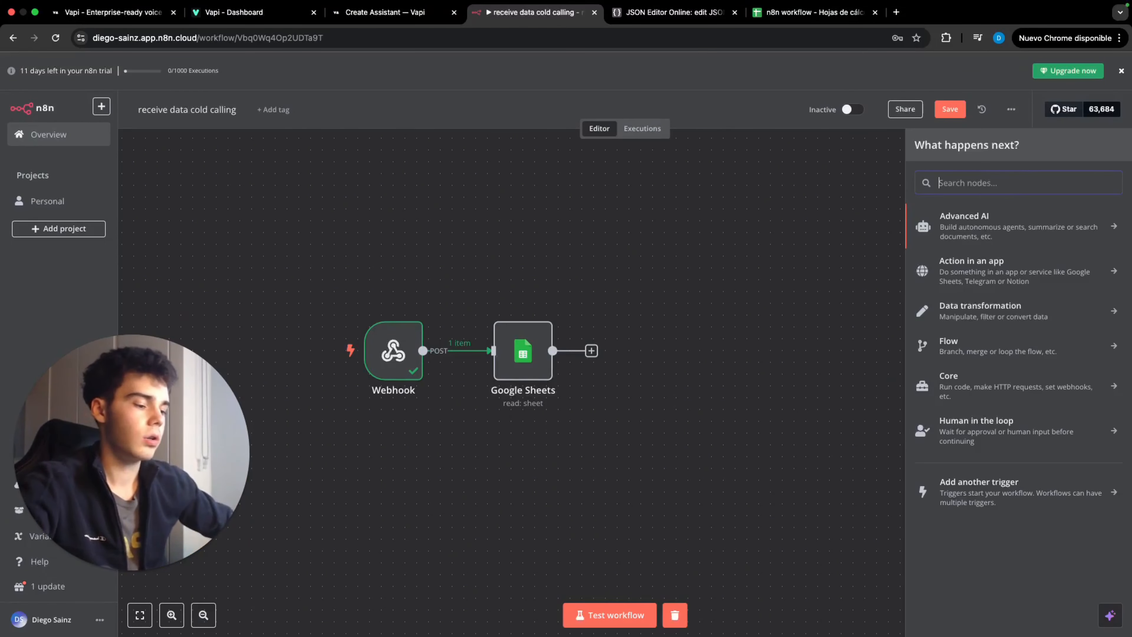
type("gpt")
key("Return")
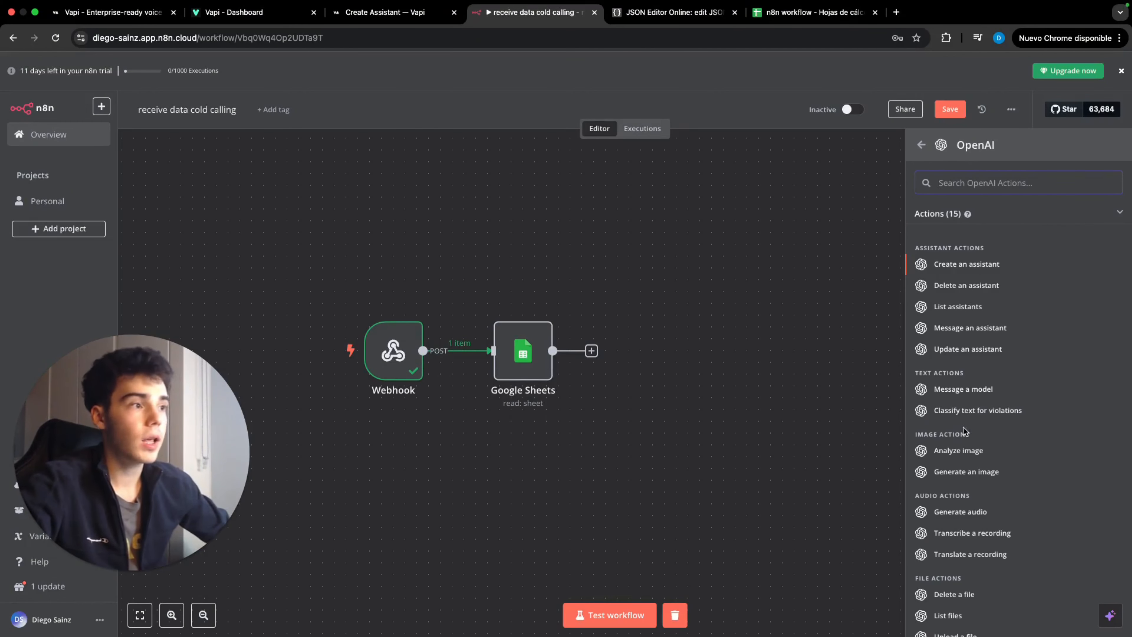
left_click(963, 389)
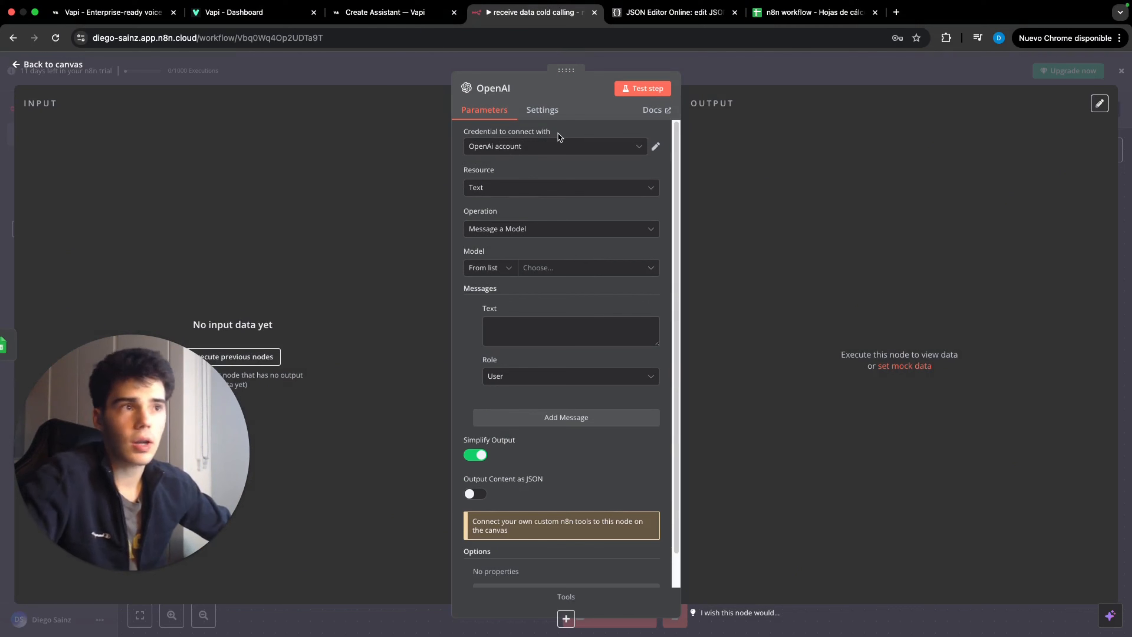
left_click(559, 187)
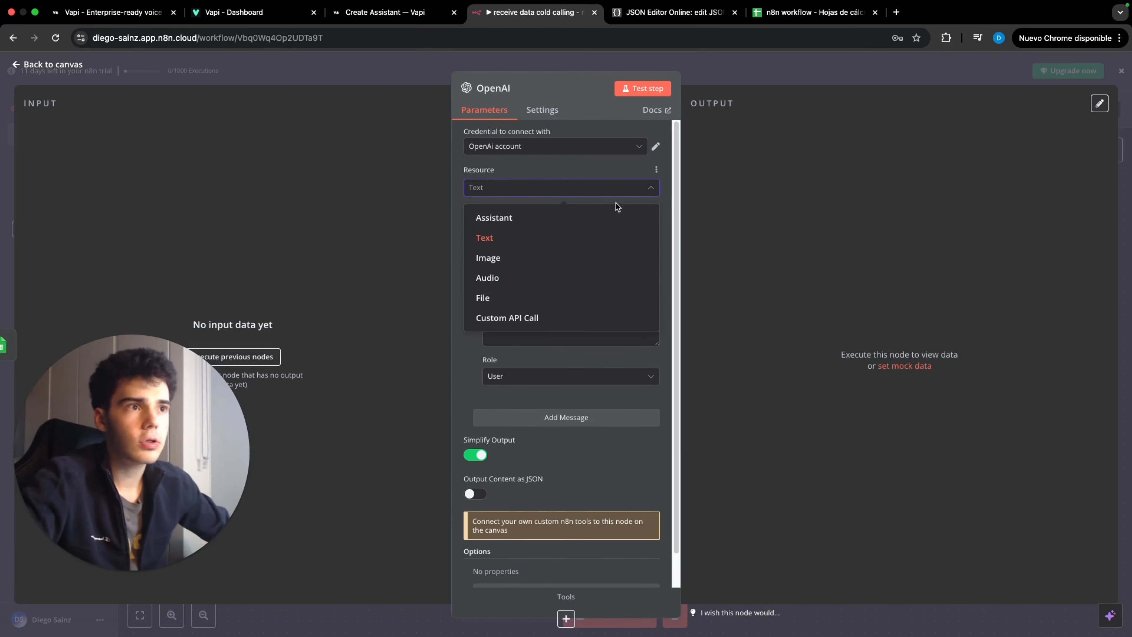
left_click(552, 236)
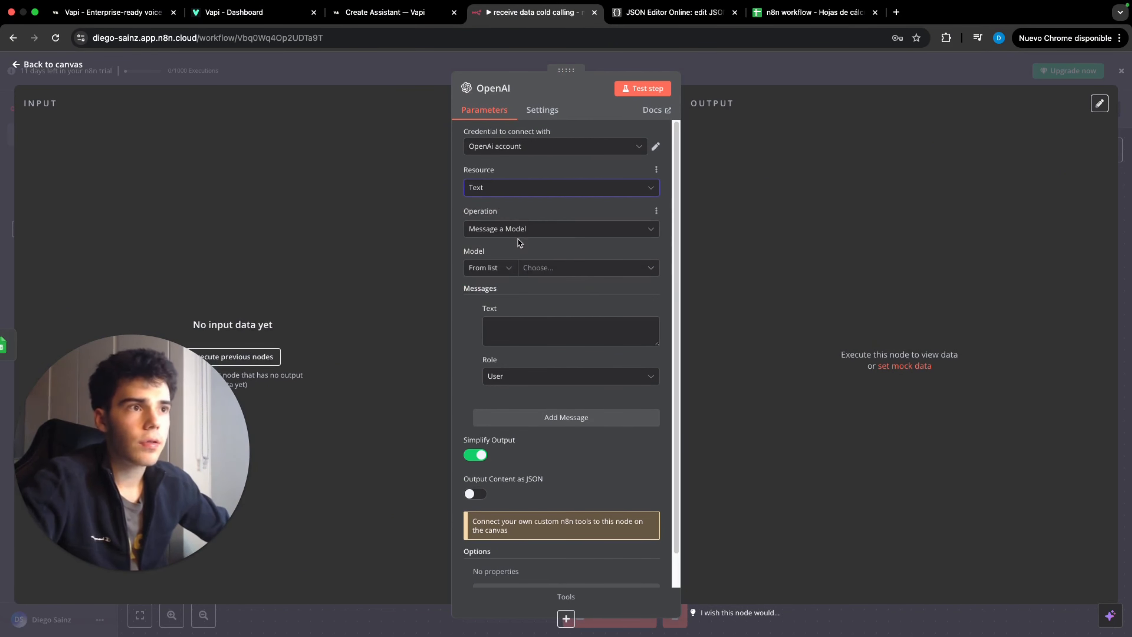
Choose GPT-4O-MINI as the model for the OpenAI node
left_click(566, 268)
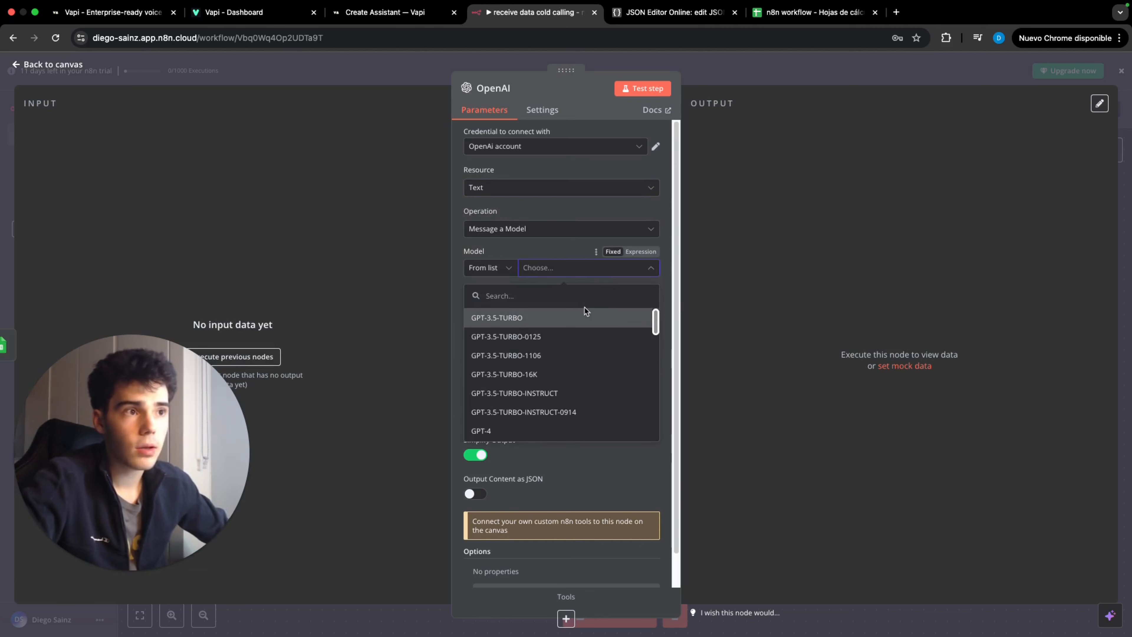
scroll(583, 319, "down", 8)
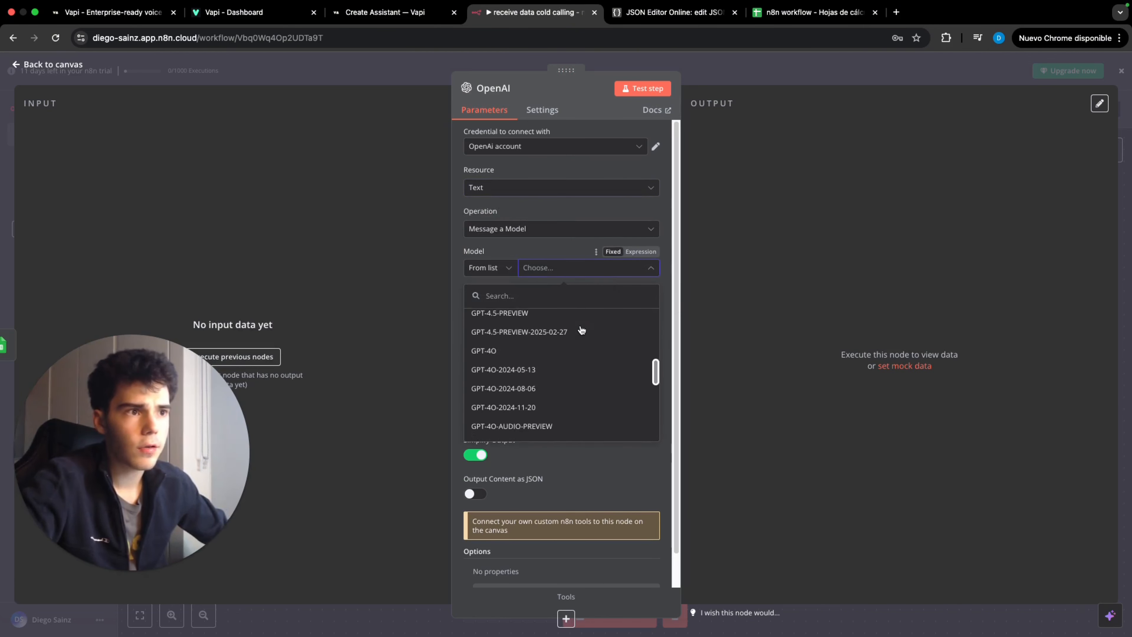
scroll(580, 329, "down", 4)
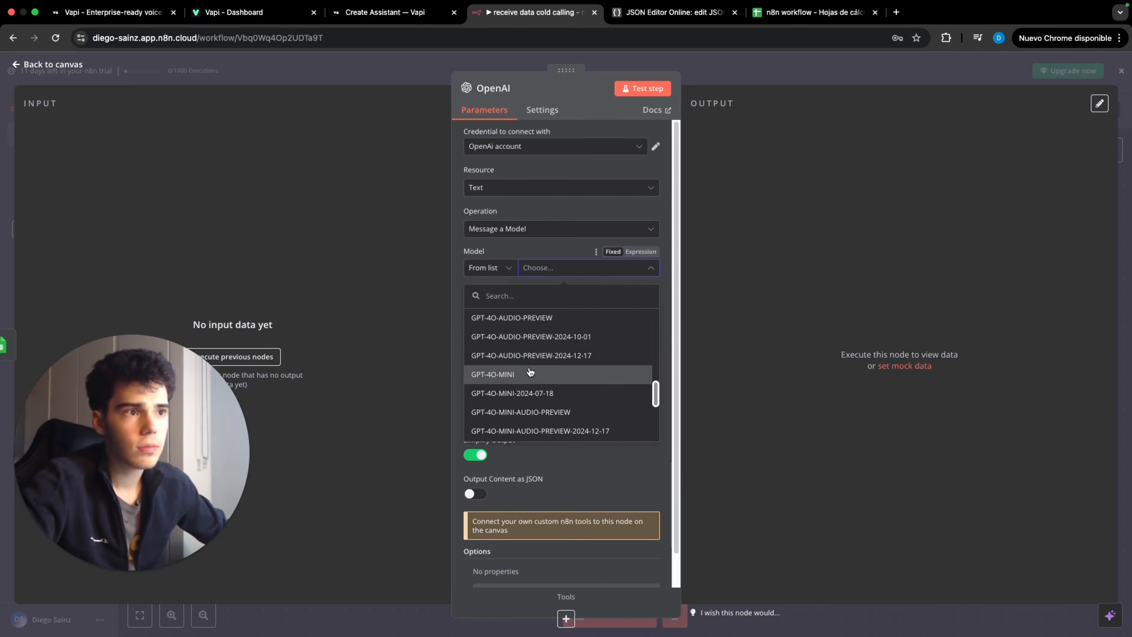
left_click(531, 374)
Set the message role to System, with an expression prompt to analyze the transcript for the prospect's interest in an email and output just Yes or No
left_click(535, 377)
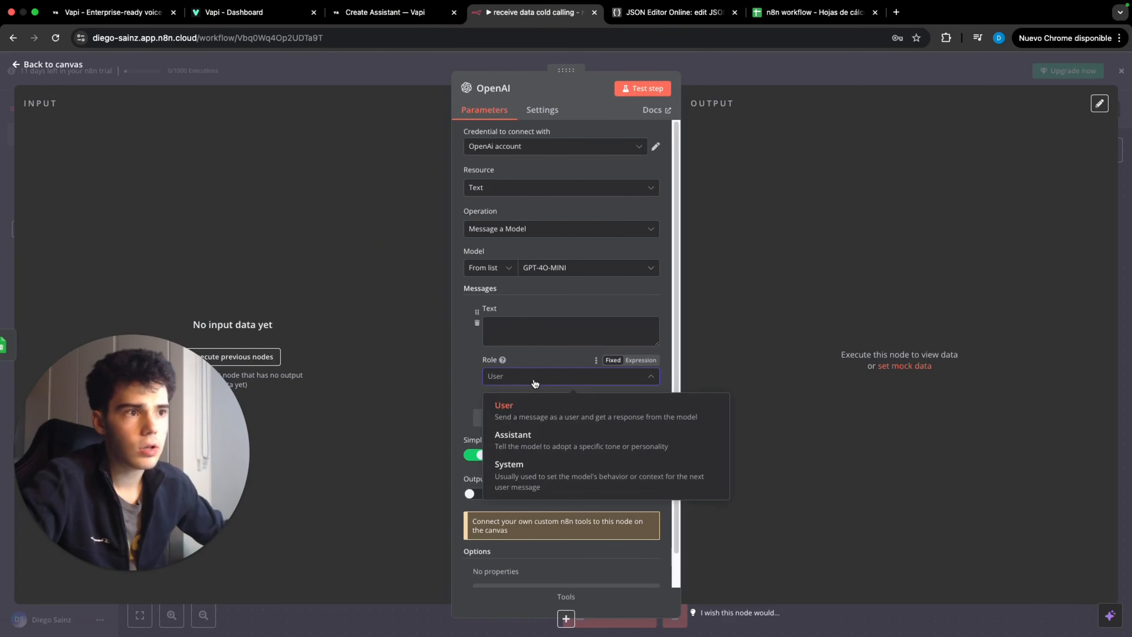
left_click(530, 465)
left_click(629, 333)
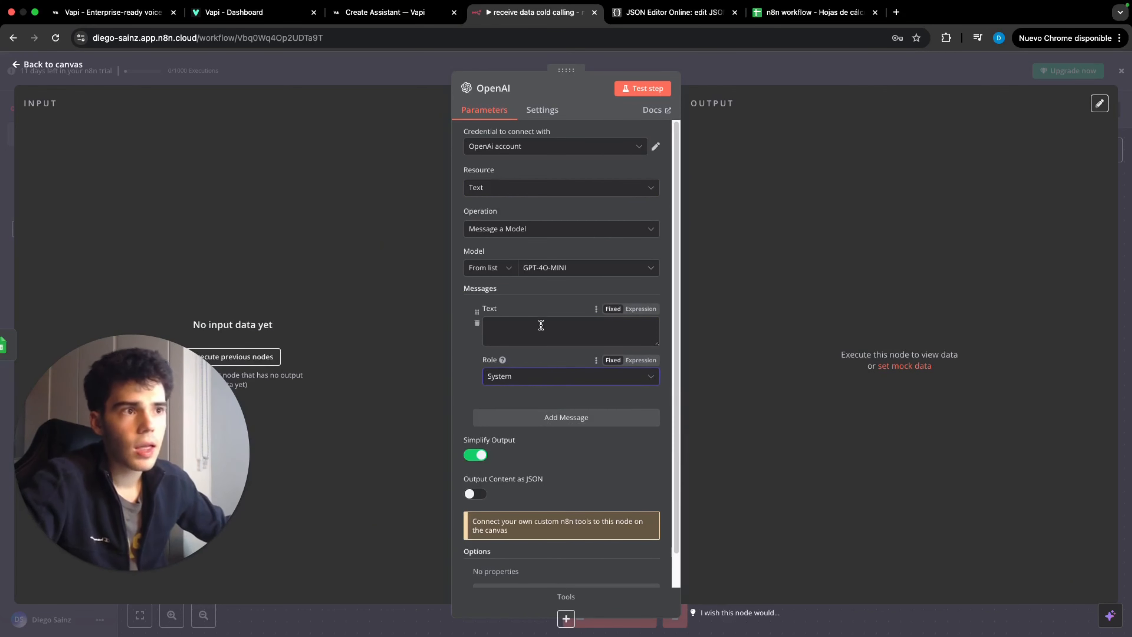
left_click(640, 308)
left_click(610, 309)
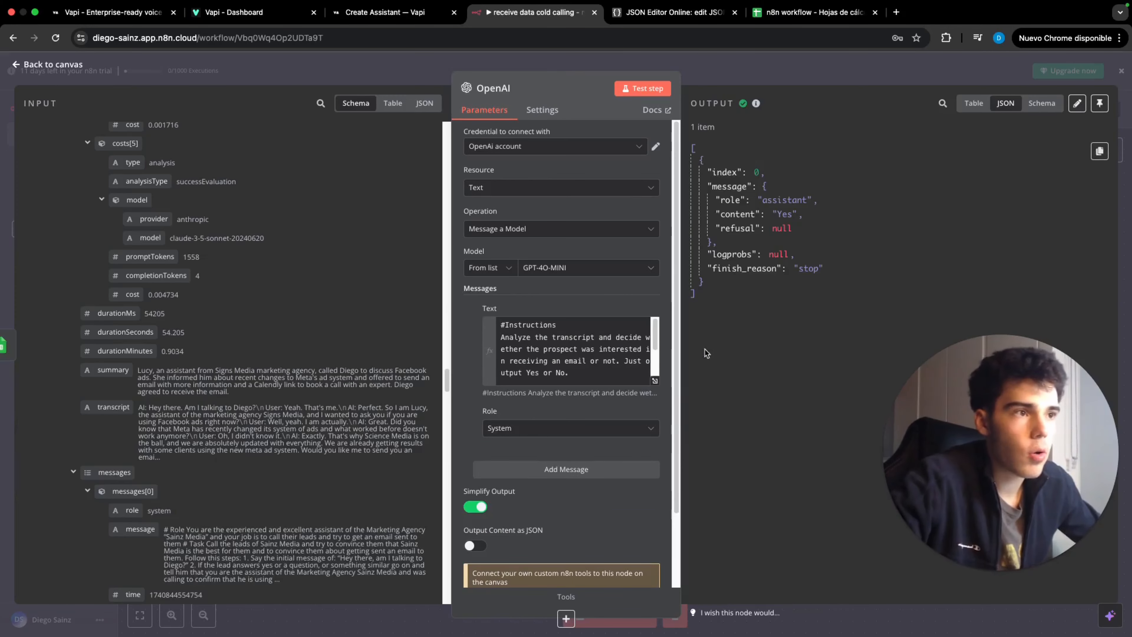
Review the full system prompt expression and its resolved transcript, and close the OpenAI node
left_click(654, 381)
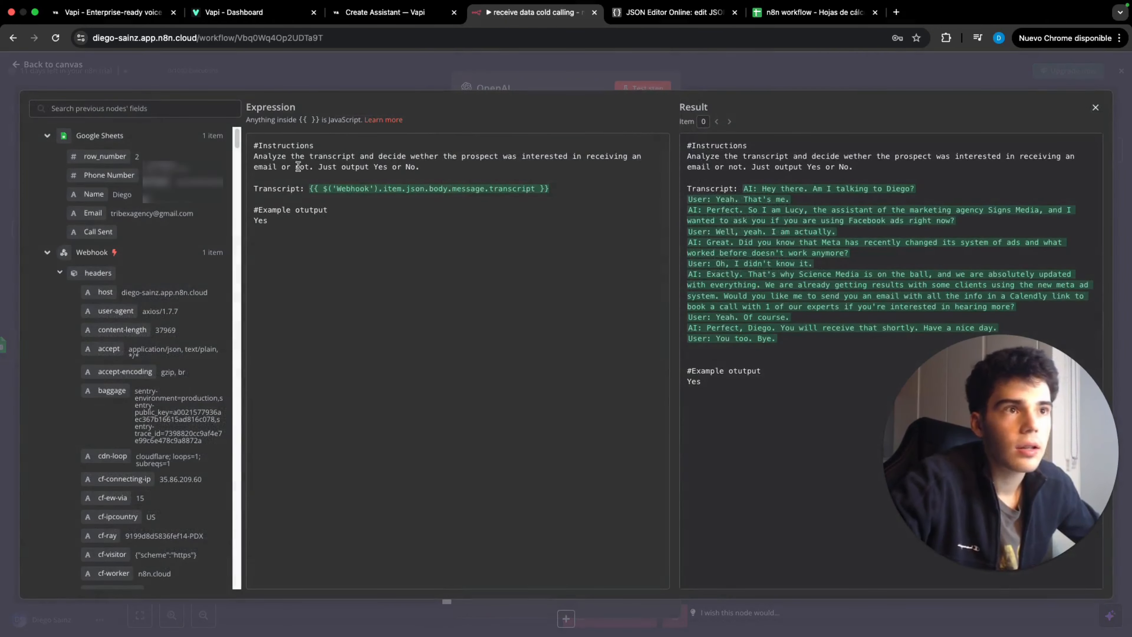
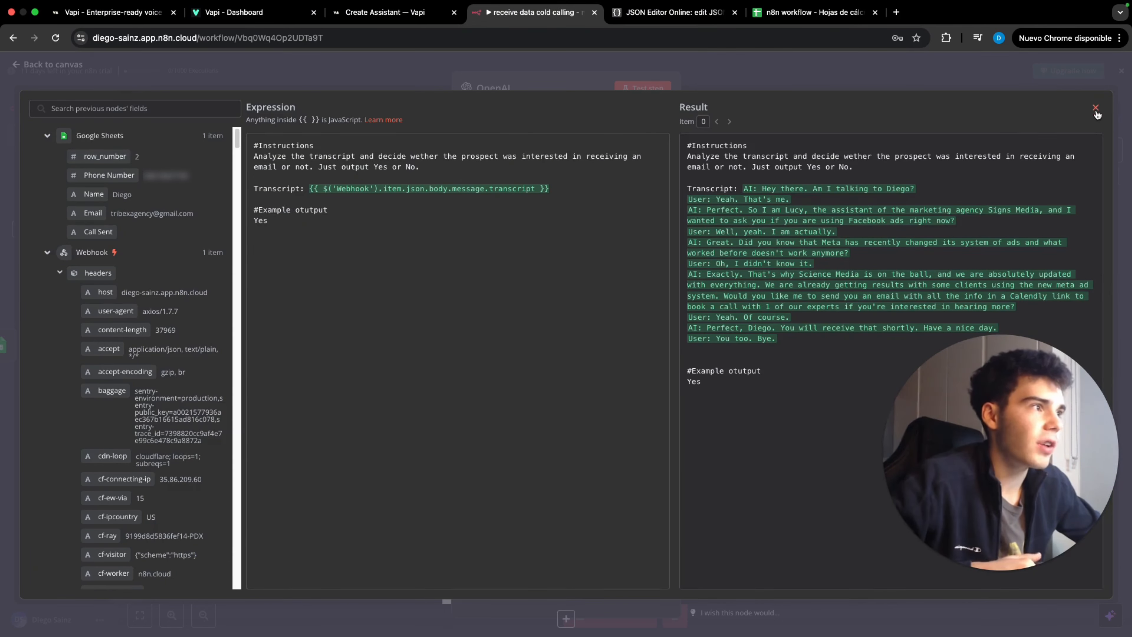
left_click(1096, 107)
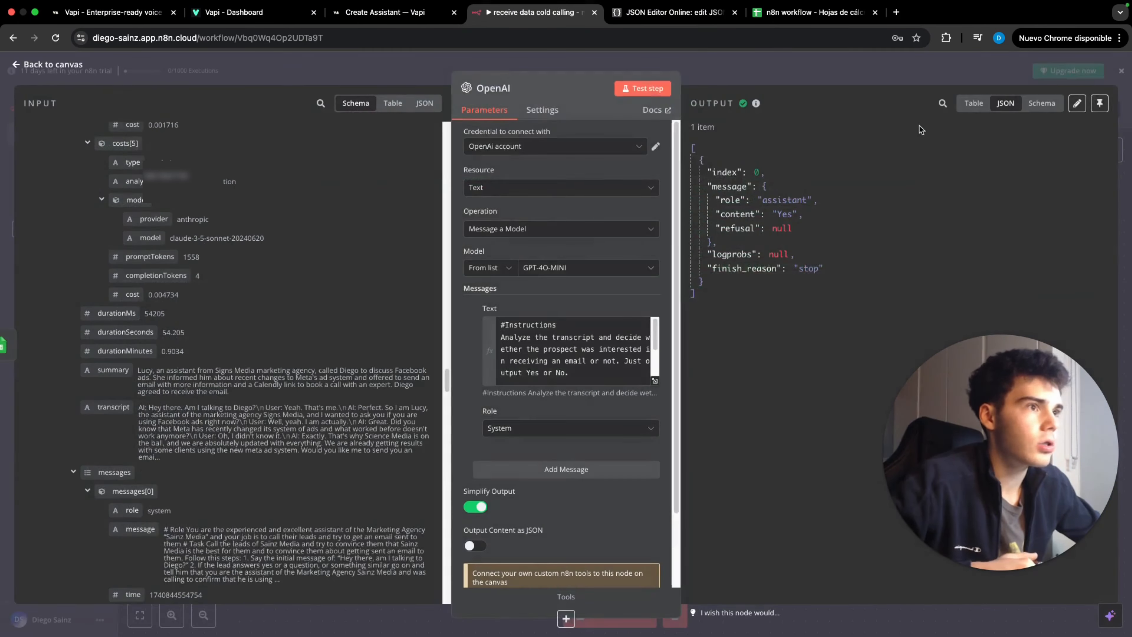
left_click(1122, 72)
Add an If node after the OpenAI node
scroll(733, 286, "right", 5)
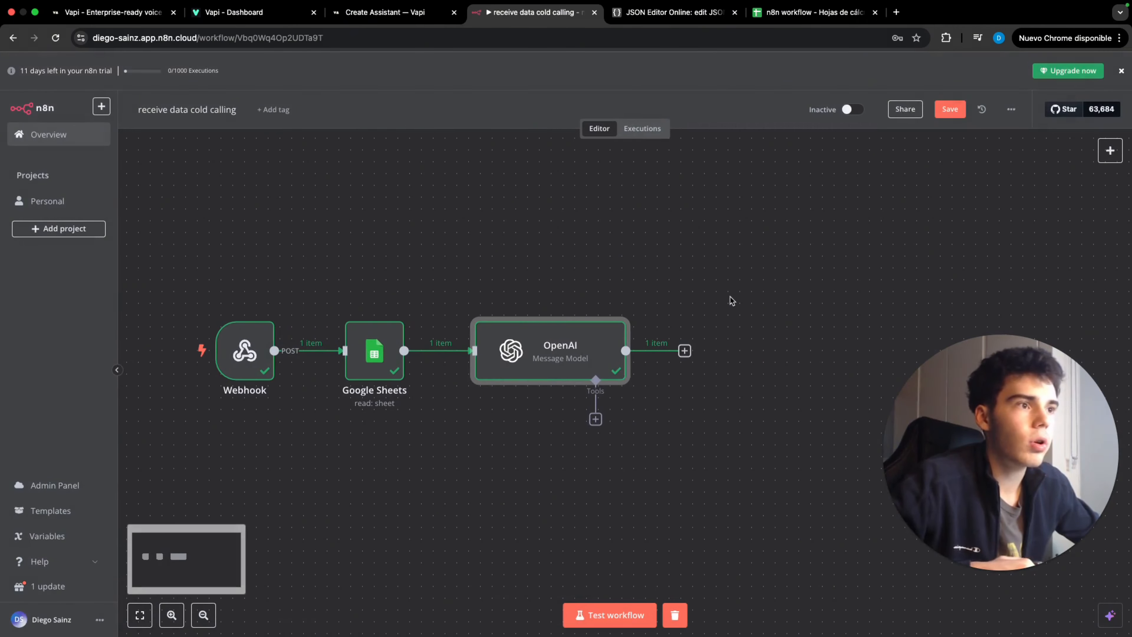
left_click(689, 349)
type("if")
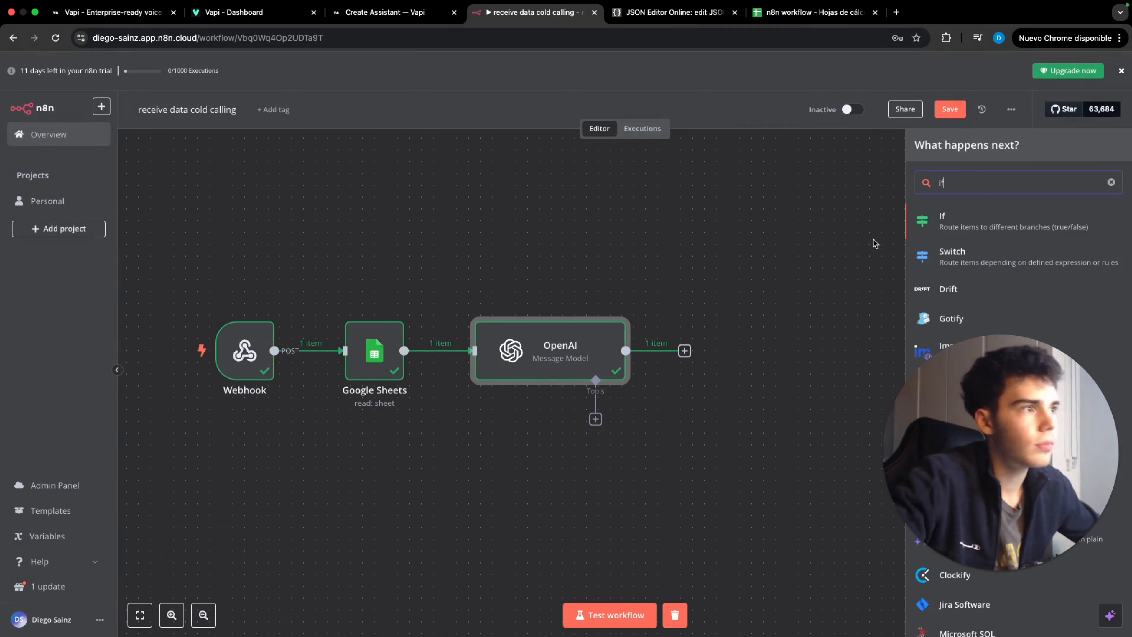
left_click(938, 235)
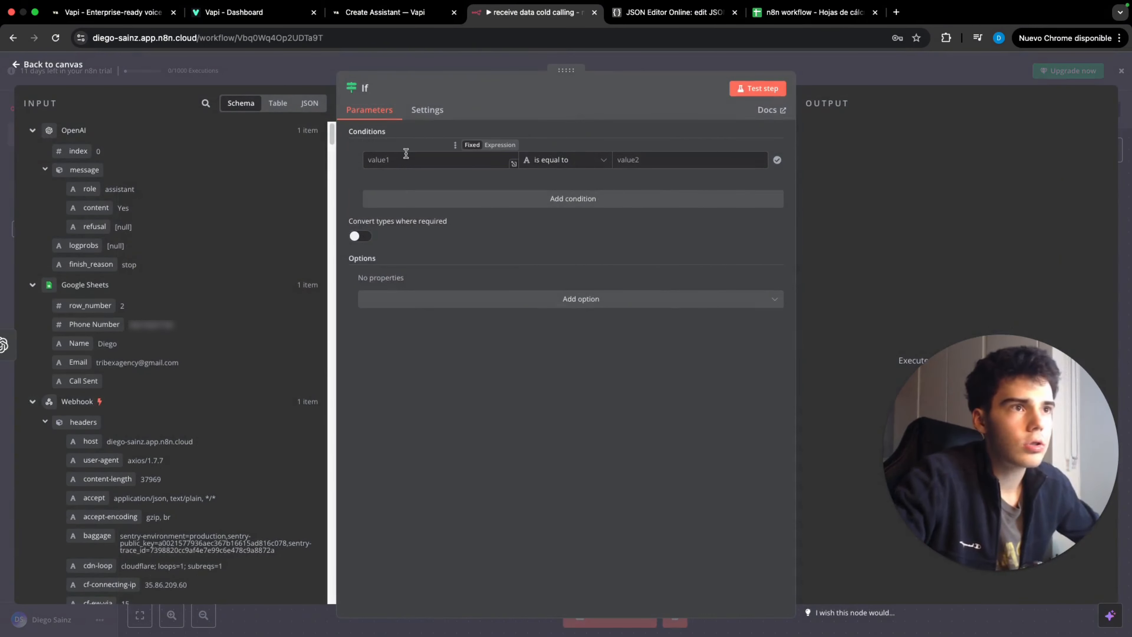
Set the If condition so that {{ $json.message.content }} is equal to Yes, and close the node
left_click(406, 155)
left_click_drag(96, 208, 452, 168)
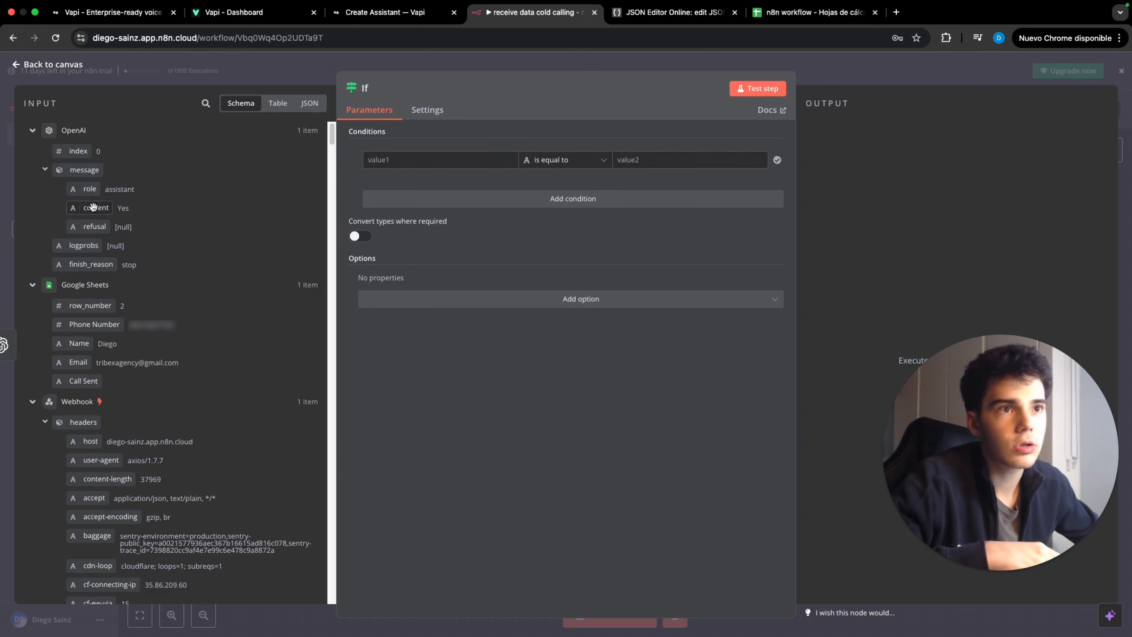
left_click_drag(92, 206, 392, 160)
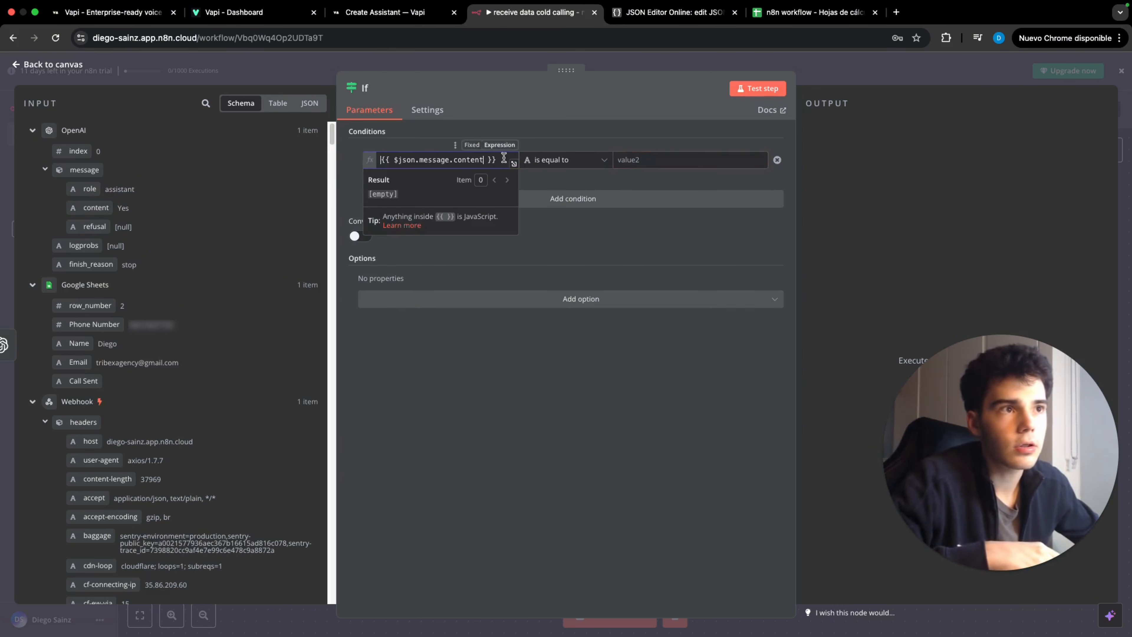
left_click(652, 160)
type("Yes")
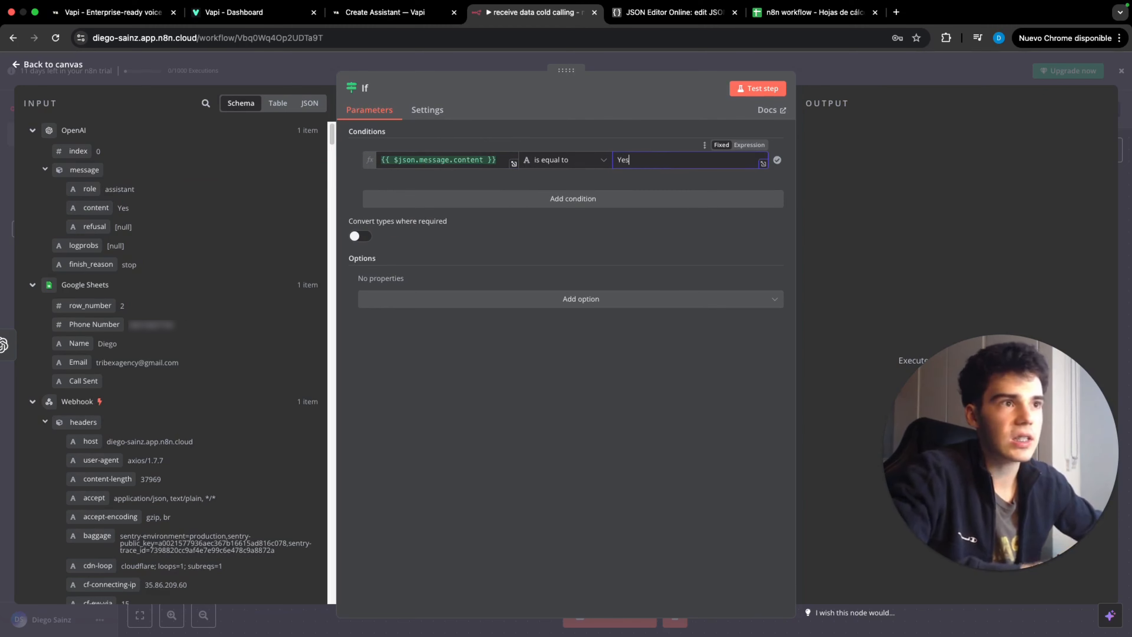
key("Escape")
Switch to the n8n workflow spreadsheet and add the header Interested in cell E1
left_click(648, 341)
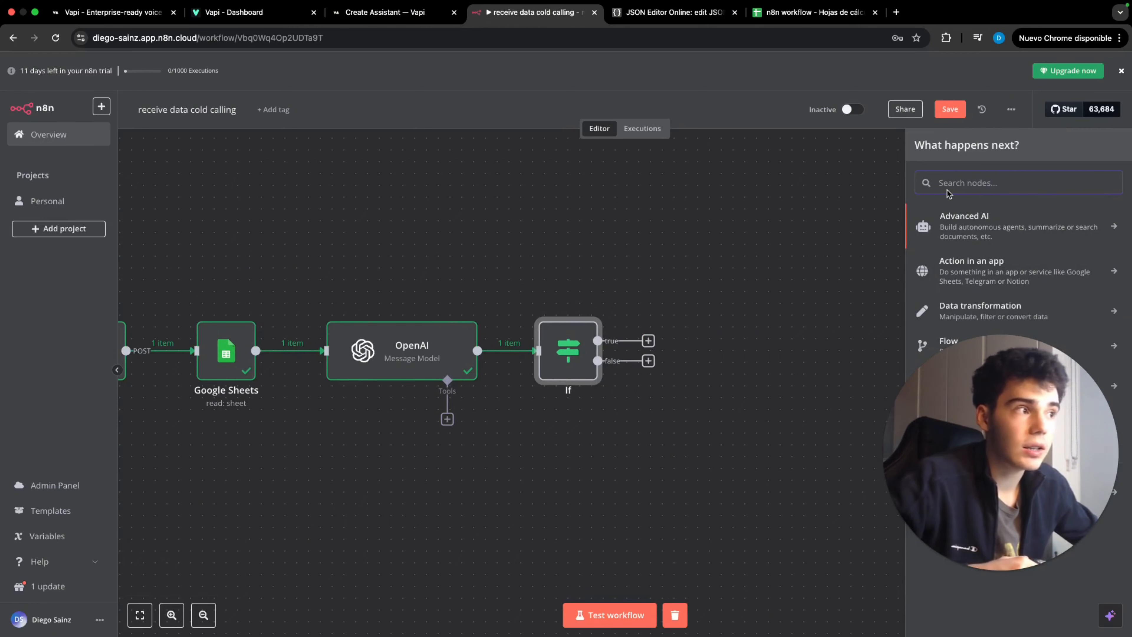
left_click(815, 12)
left_click(230, 157)
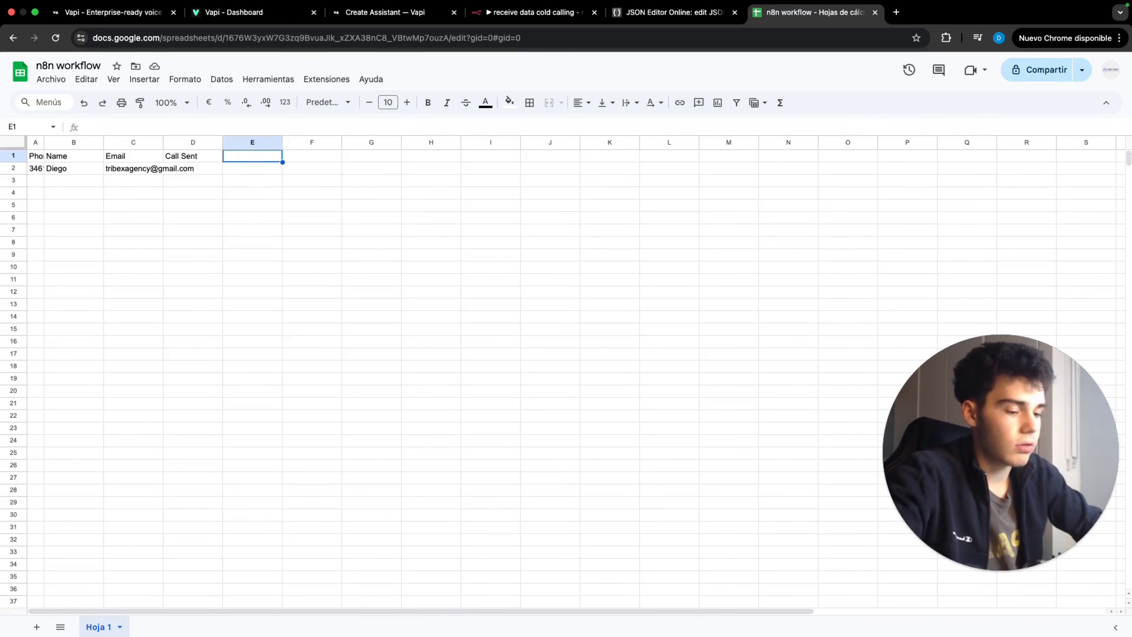
type("Interested")
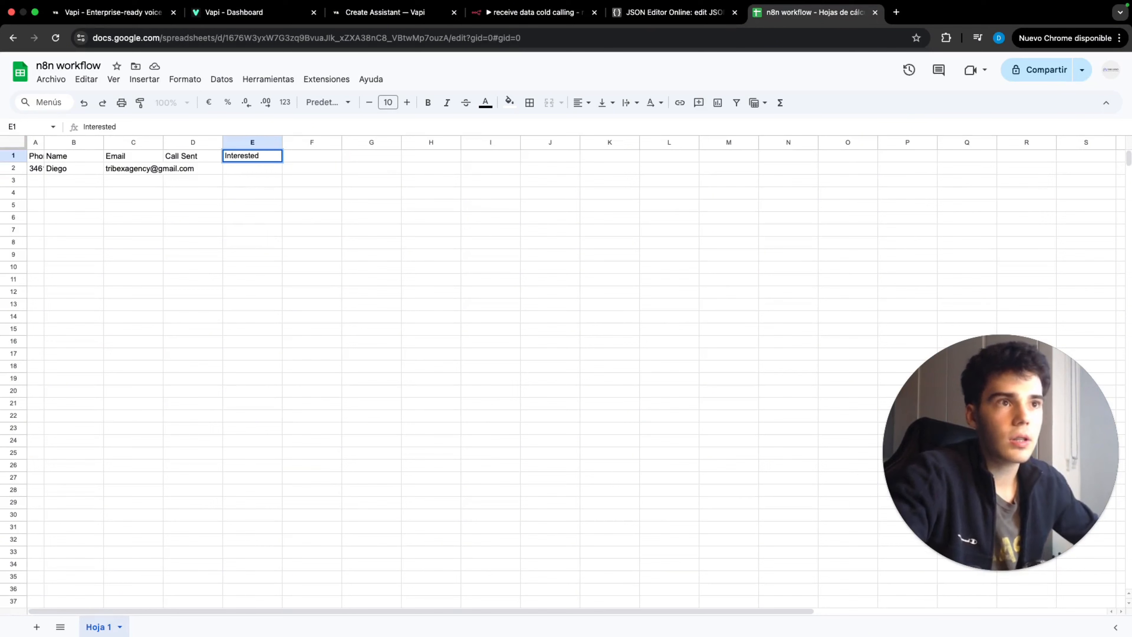
left_click(319, 180)
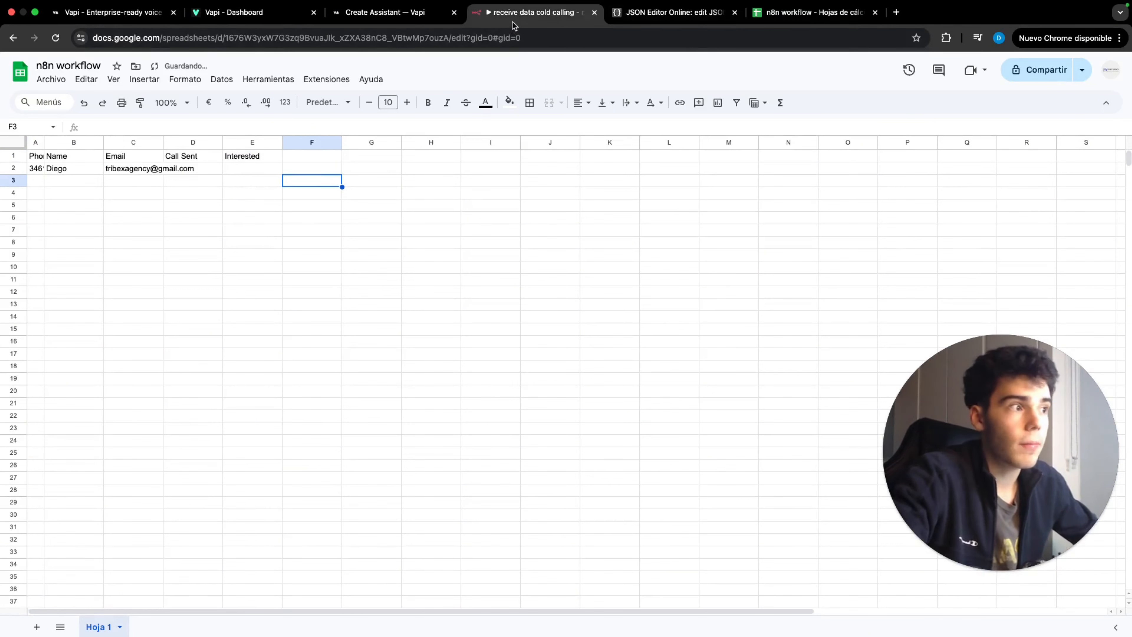
Return to the n8n workflow and add a Gmail Send a message node on the If node's true branch
left_click(517, 12)
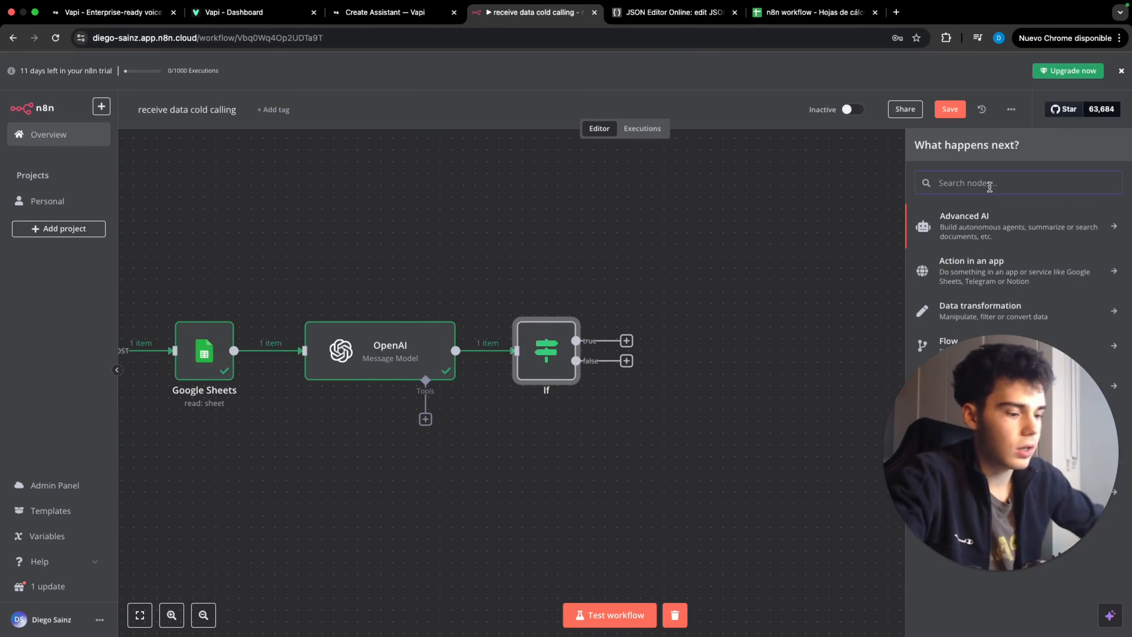
type("gmail")
left_click(1002, 215)
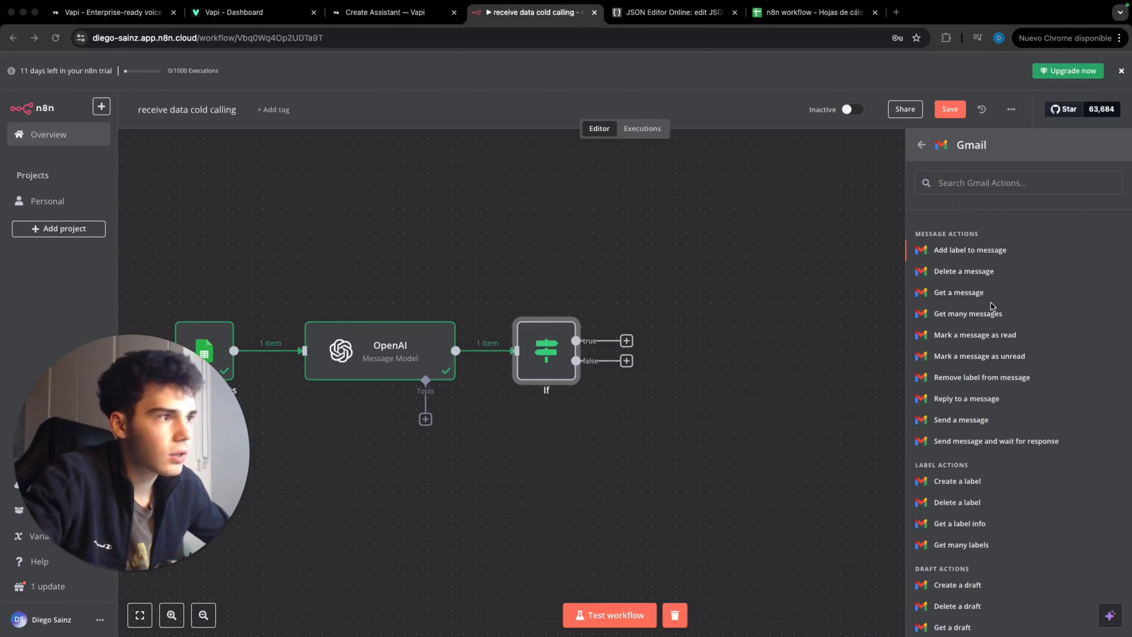
scroll(990, 308, "down", 7)
scroll(983, 428, "up", 7)
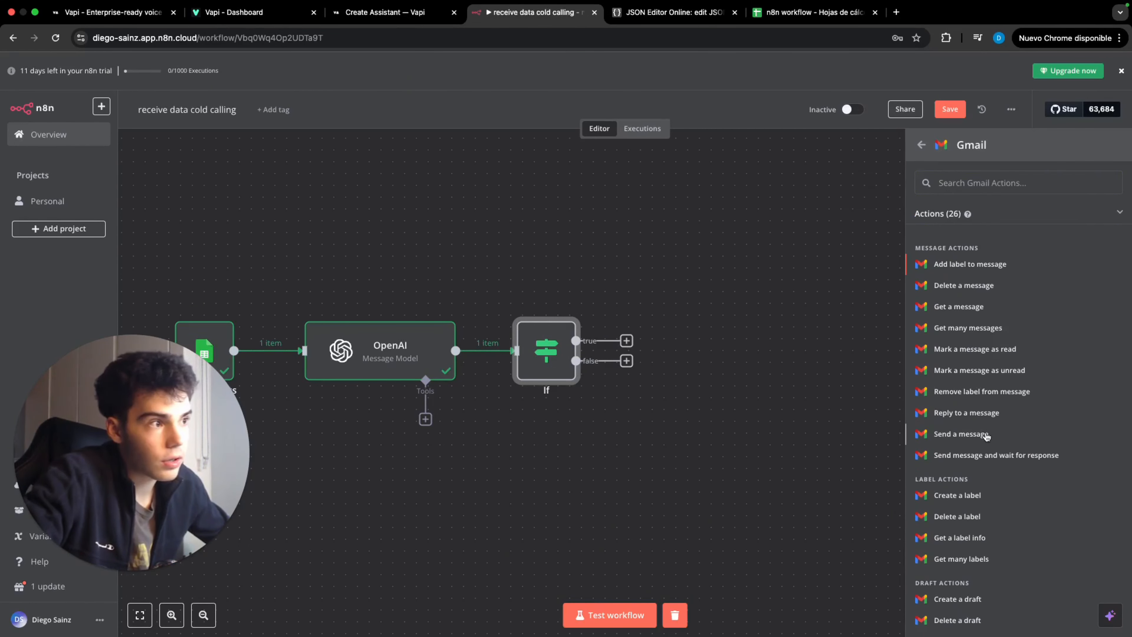
left_click(976, 434)
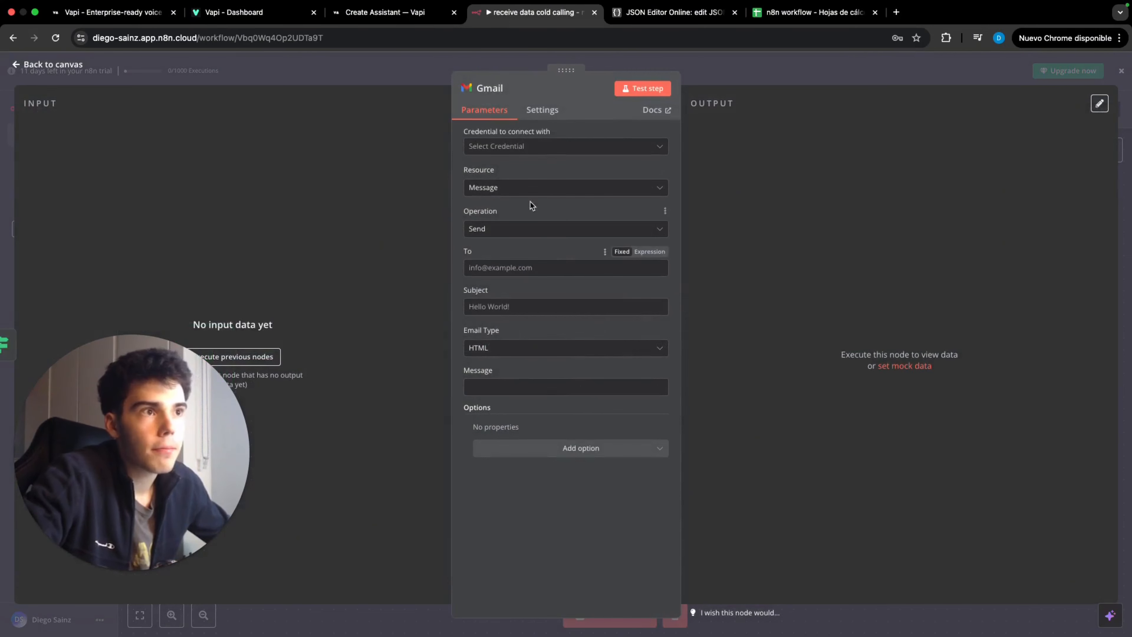
Select the Gmail account credential and, after executing the previous nodes, set the recipient to {{ $('Google Sheets').item.json.Email }}
left_click(526, 147)
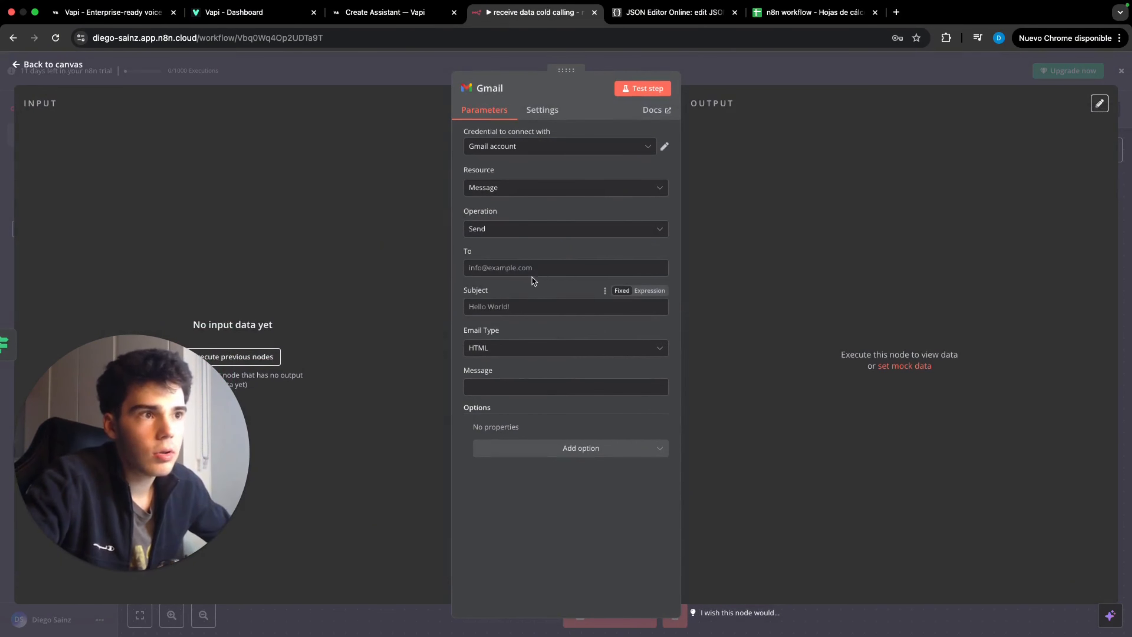
left_click(529, 268)
left_click(275, 356)
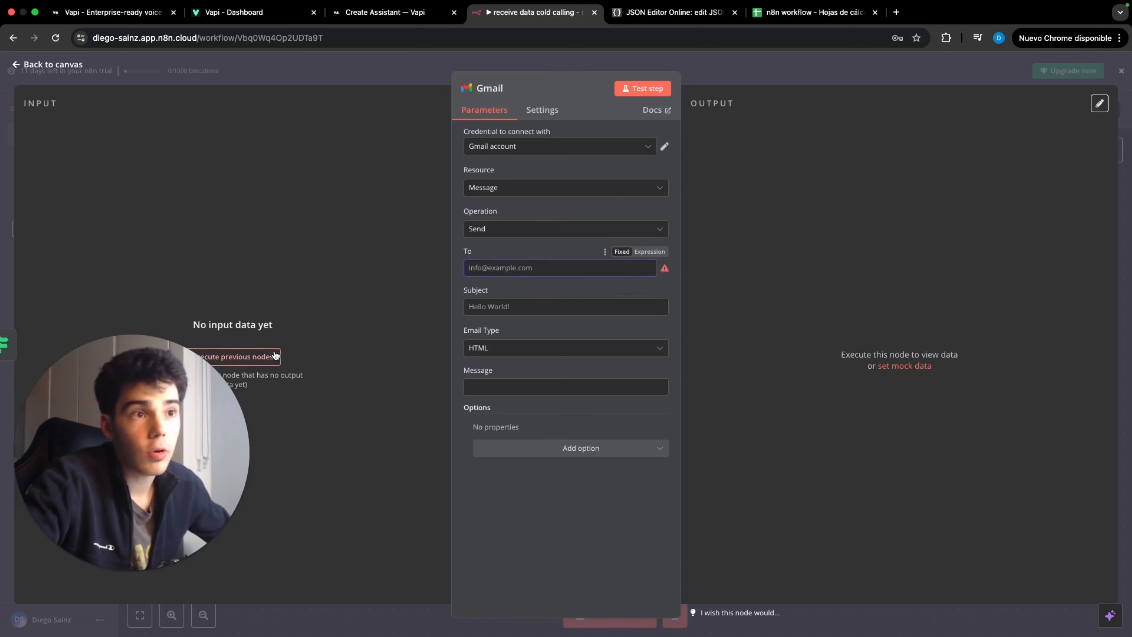
scroll(280, 211, "down", 13)
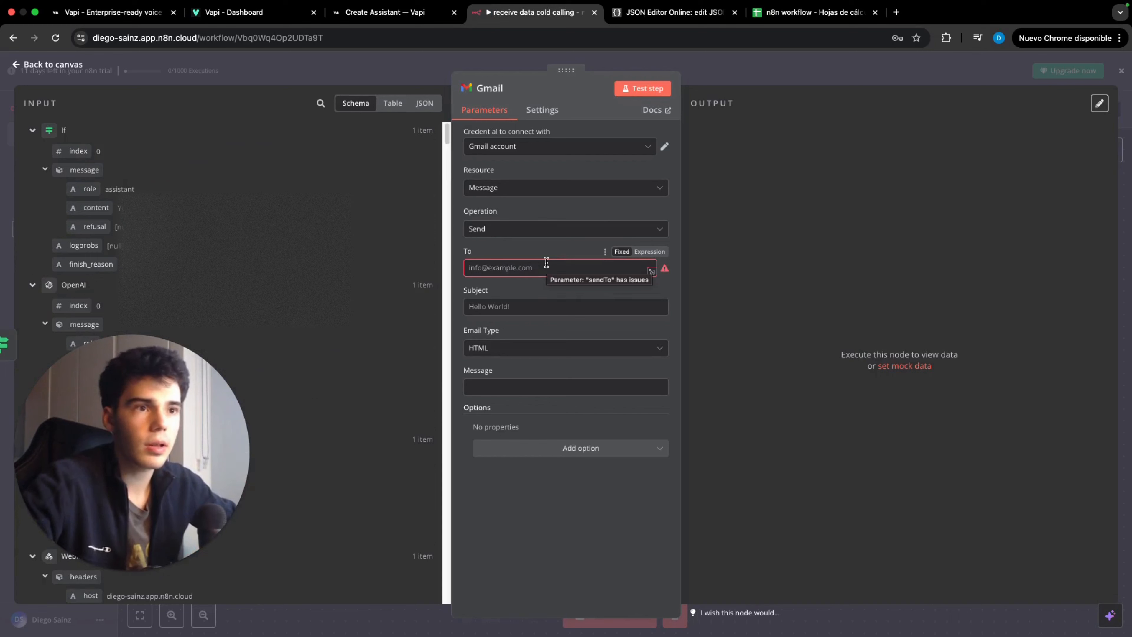
left_click(546, 262)
type("{{ $('Google Sheets').item.json.Email }}")
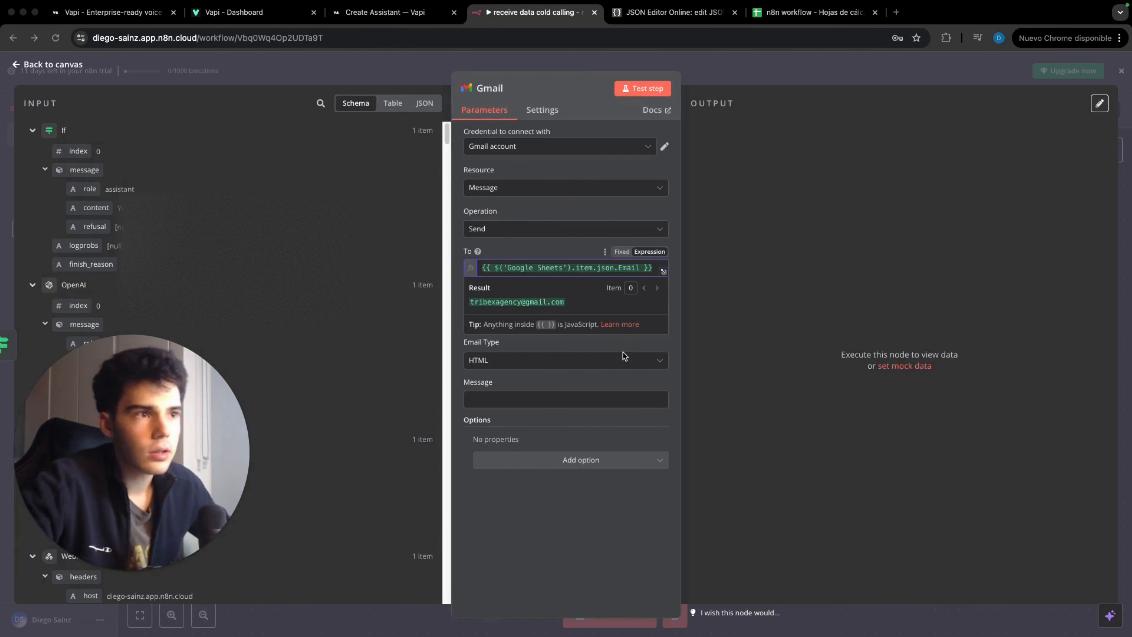
Set the email subject to "More information"
left_click(558, 254)
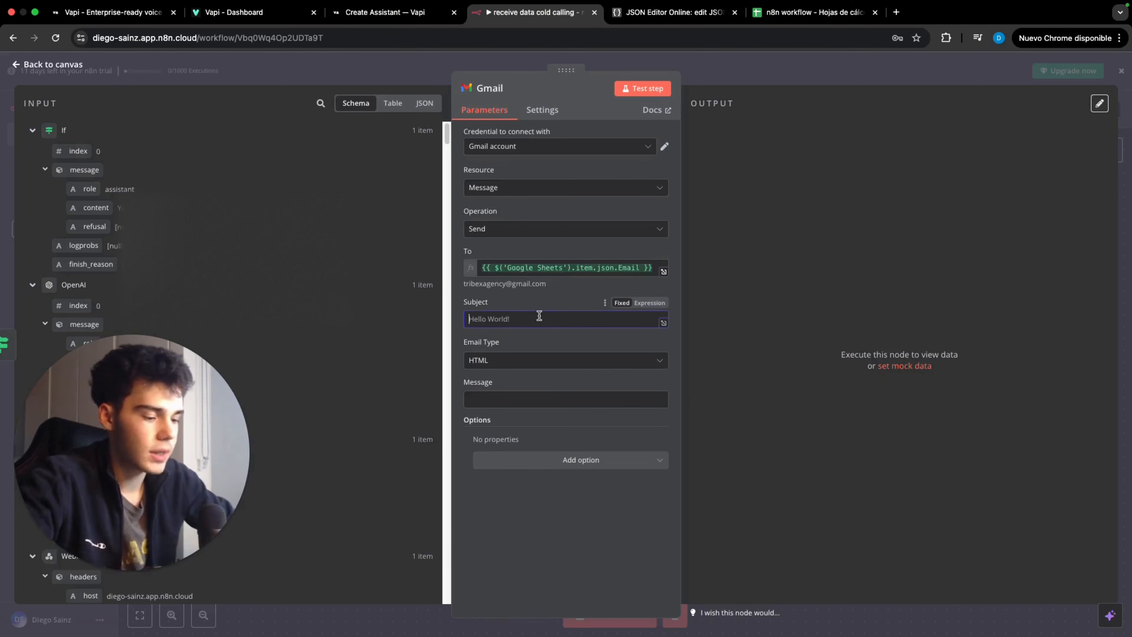
type("More informa")
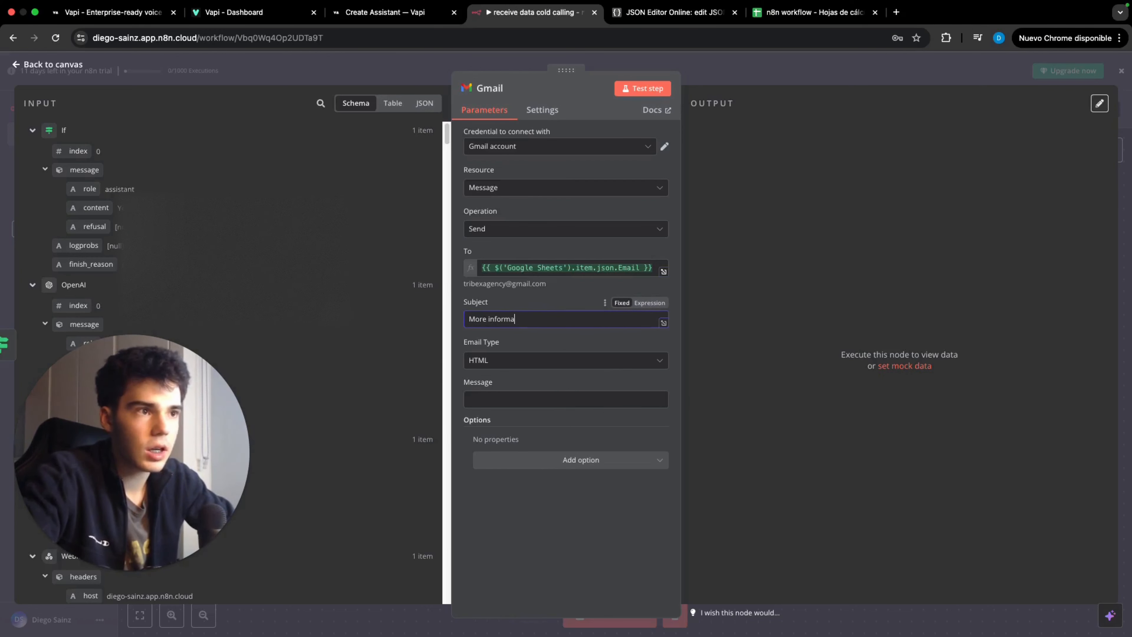
type("tion")
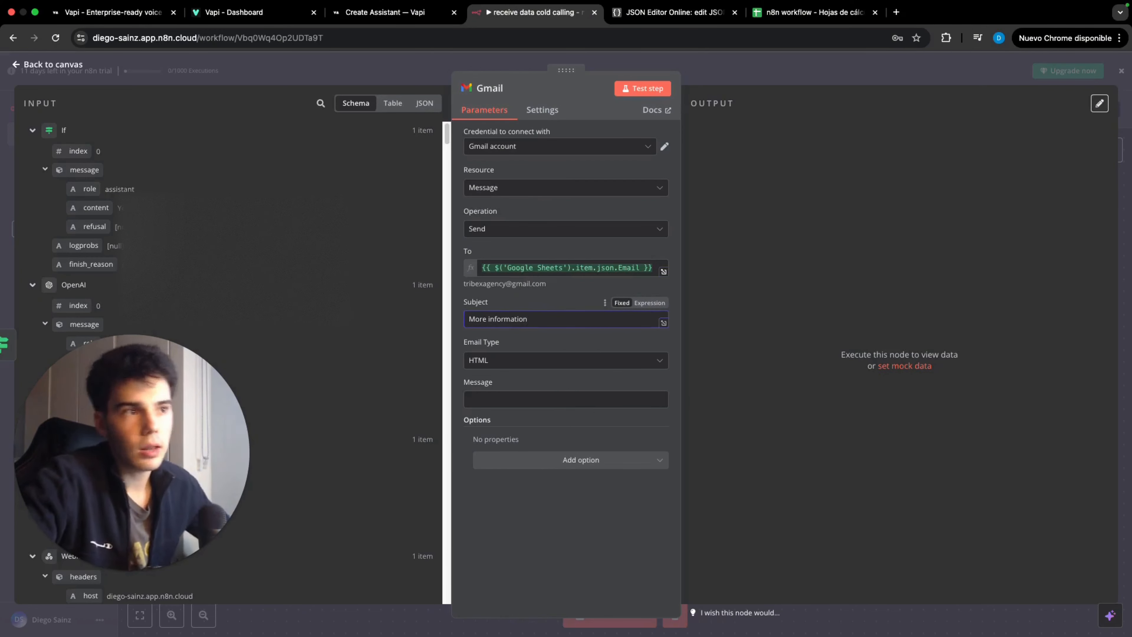
Set the email type to Text with message "Hey {{ $('Google Sheets').item.json.Name }}, Here you have the information we talked previously about: link", and close the node
left_click(501, 362)
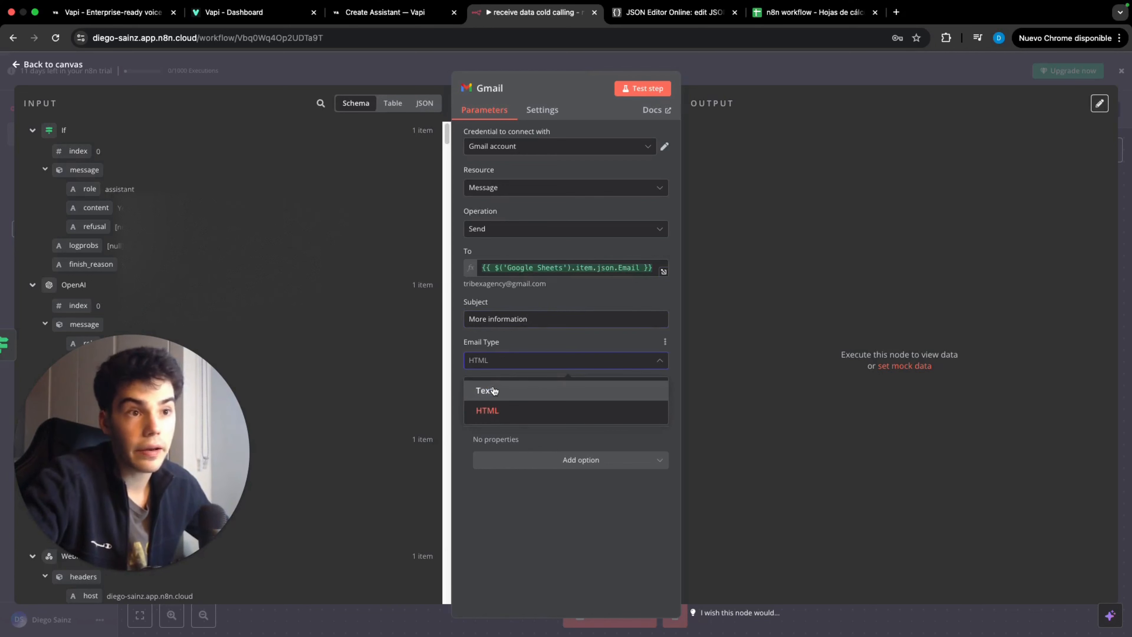
left_click(490, 390)
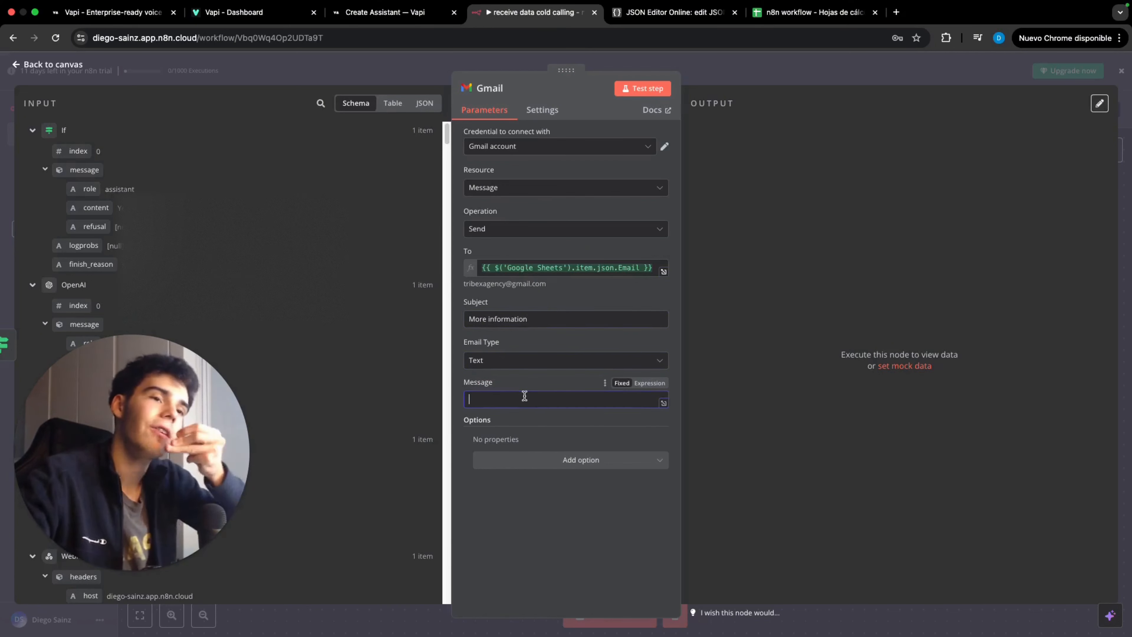
type("Hey {{ $('Google Sheets').item.json.Name }},  Here you have the information we talked previously about: link")
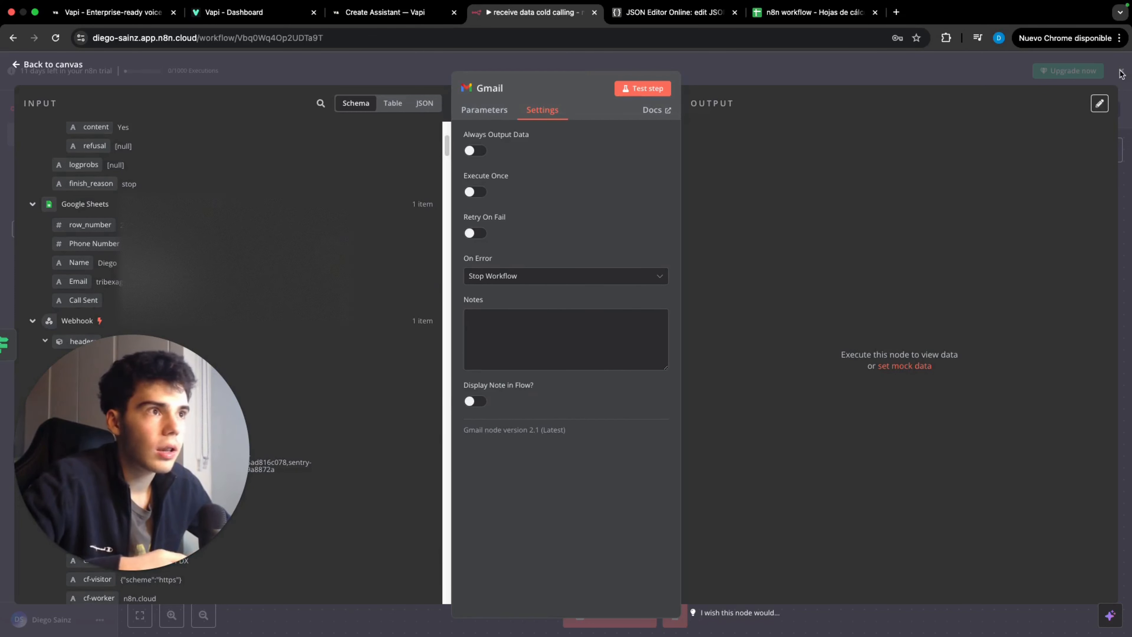
left_click(1122, 73)
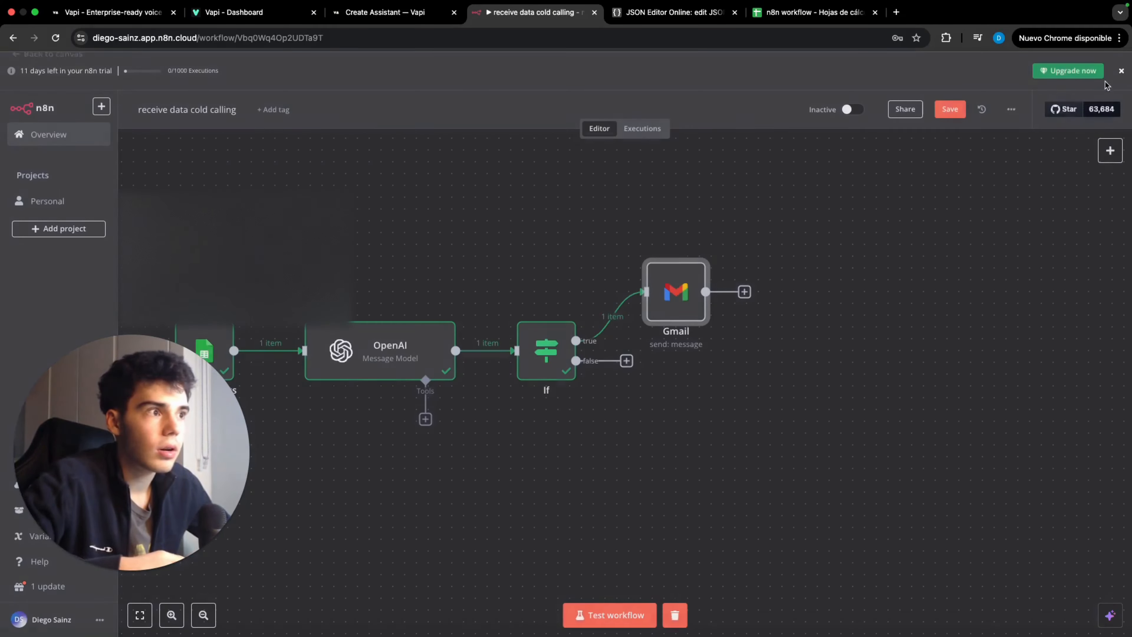
Add a Google Sheets Update row in sheet node after the Gmail node
left_click(744, 292)
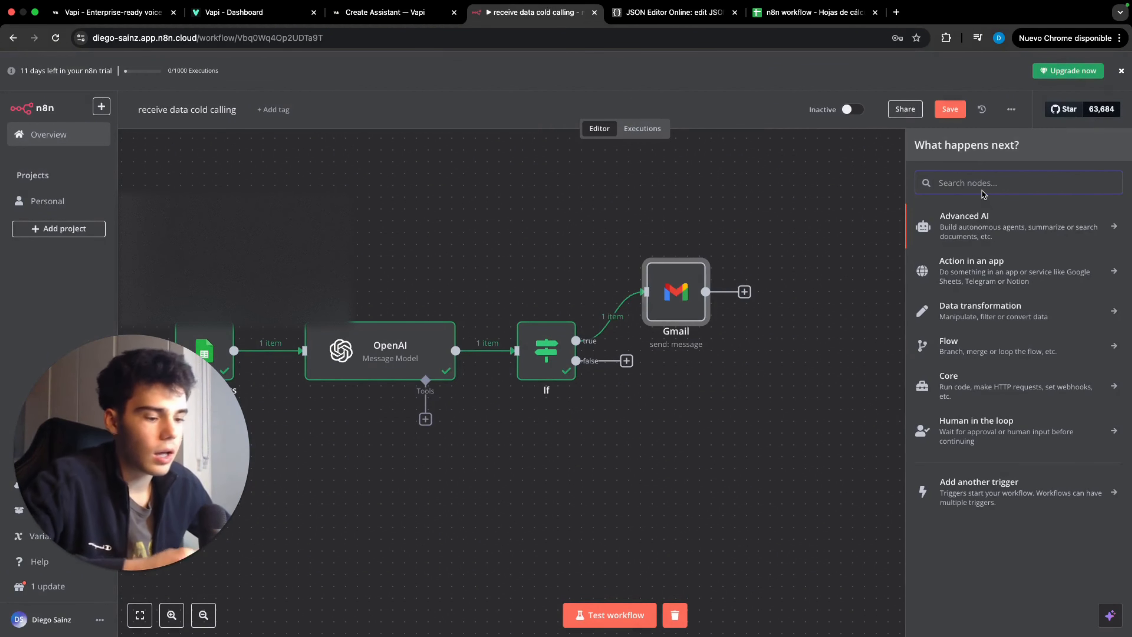
type("google she")
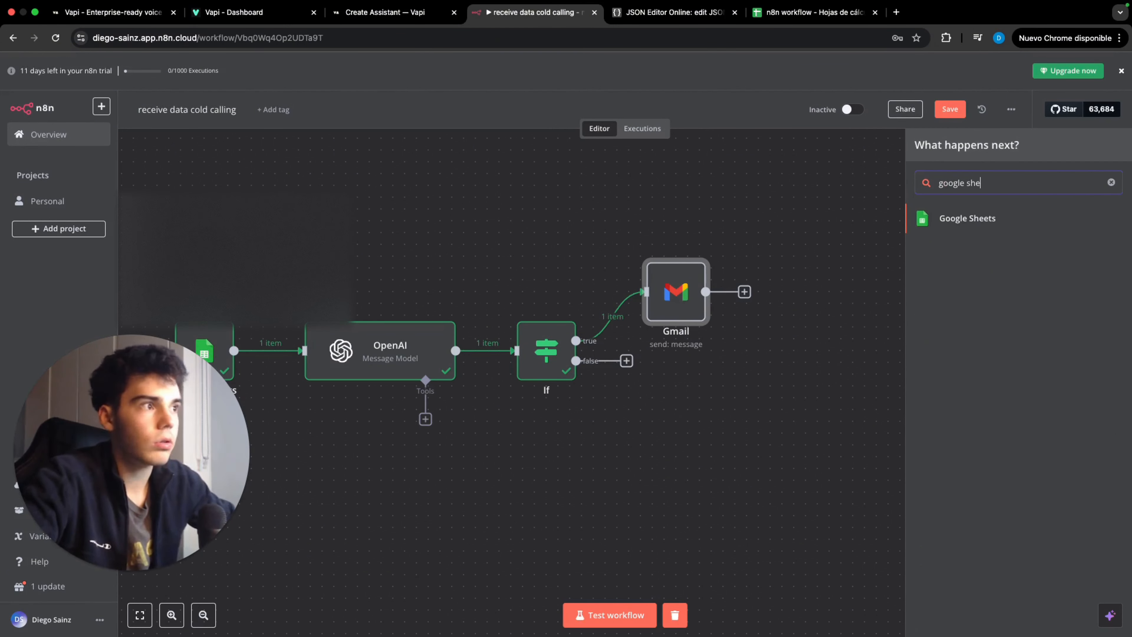
left_click(990, 216)
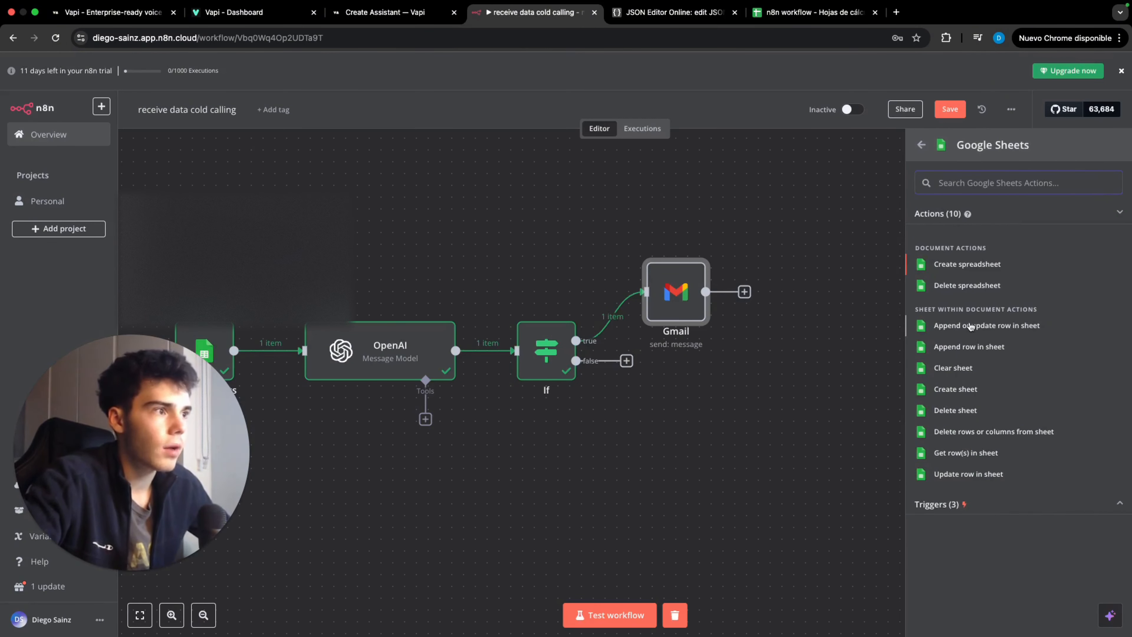
left_click(981, 474)
Choose sheet Hoja 1 of the n8n workflow document and match rows on the row_number column
left_click(573, 308)
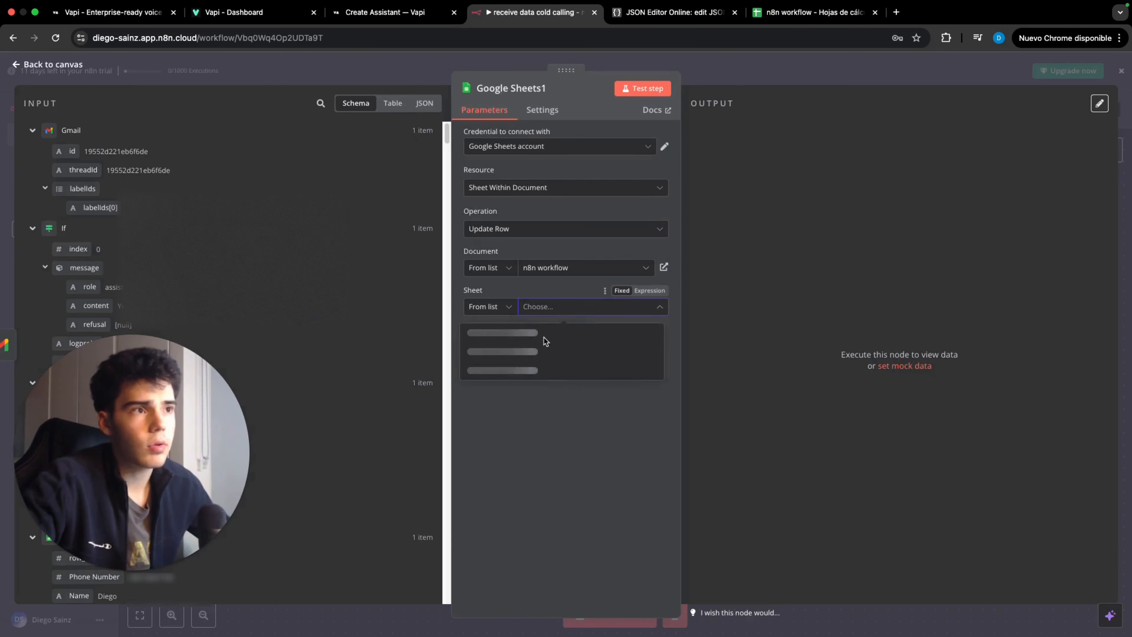
left_click(534, 340)
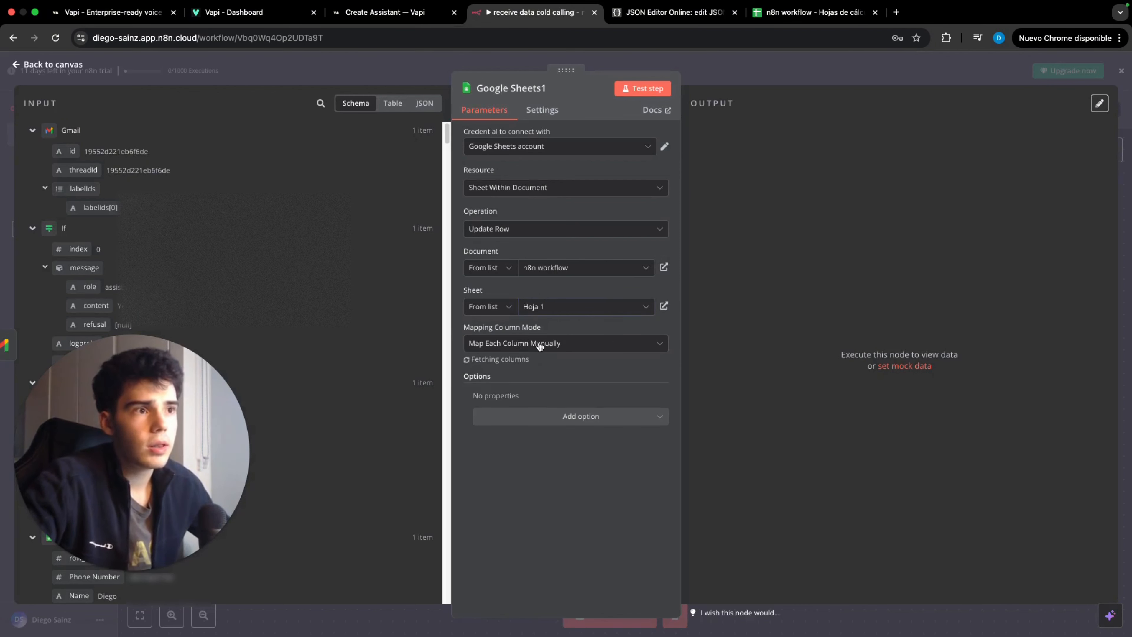
left_click(516, 347)
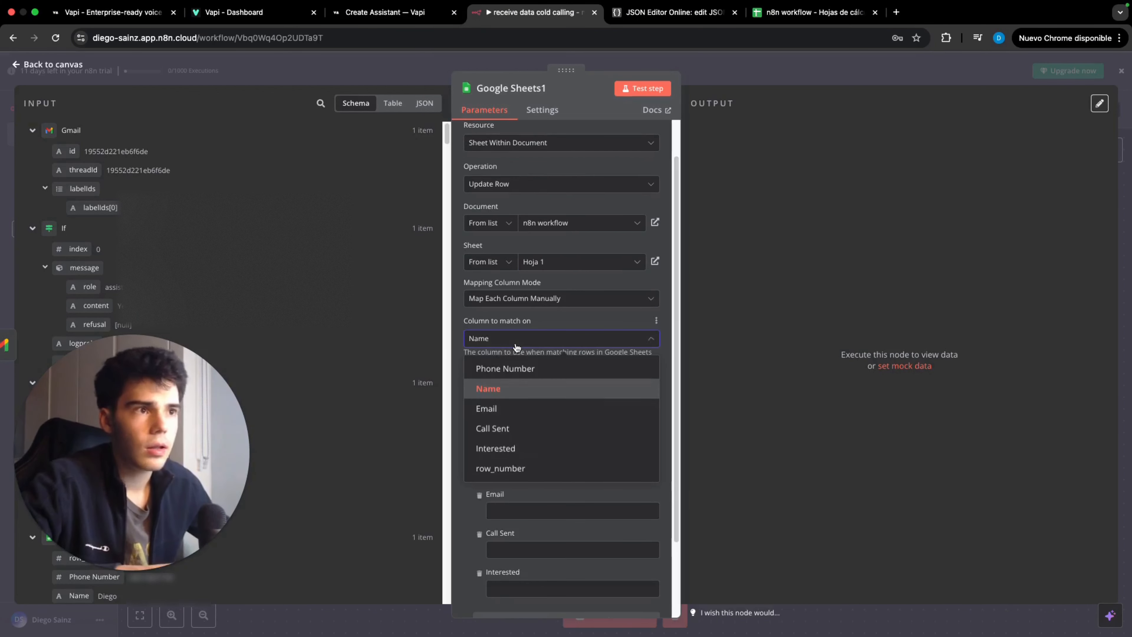
left_click(517, 468)
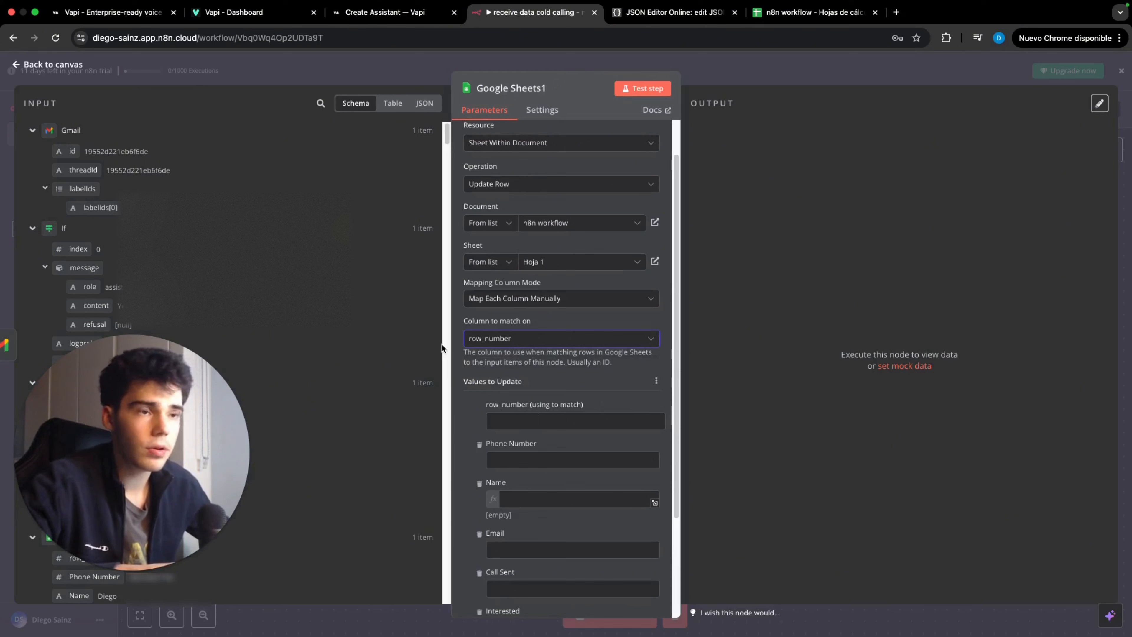
Map the row_number match value to the row_number field from the Google Sheets node's input data
scroll(223, 268, "down", 5)
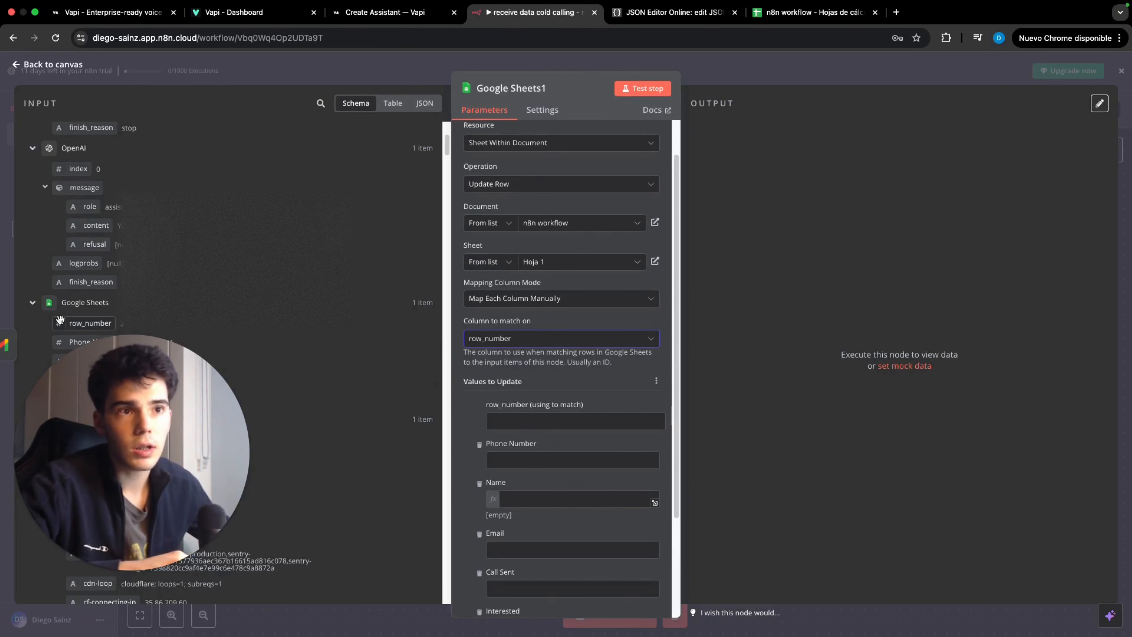
left_click_drag(60, 319, 577, 470)
left_click(455, 435)
Set the Interested column value to "Yes (email sent)" and close the node
scroll(530, 438, "down", 6)
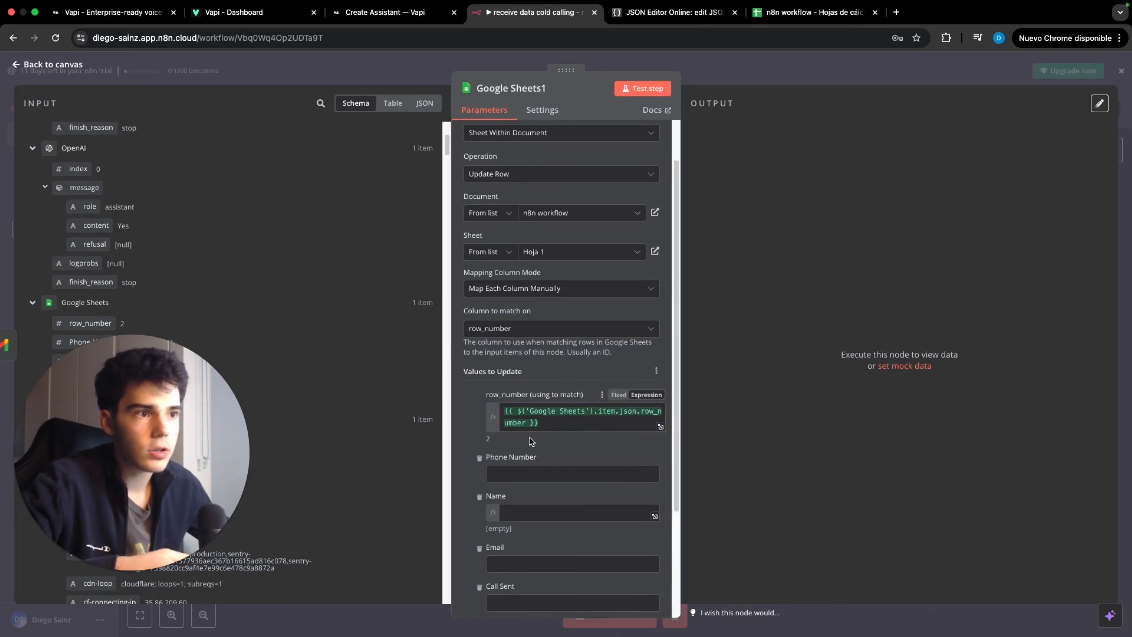
left_click(526, 507)
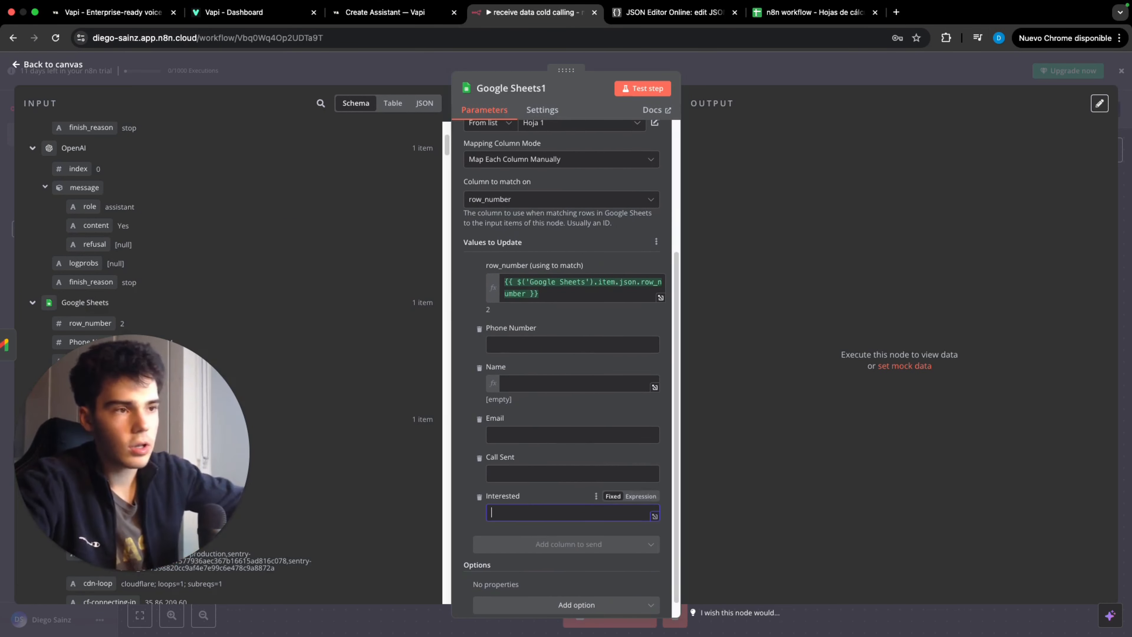
type("Yes (email")
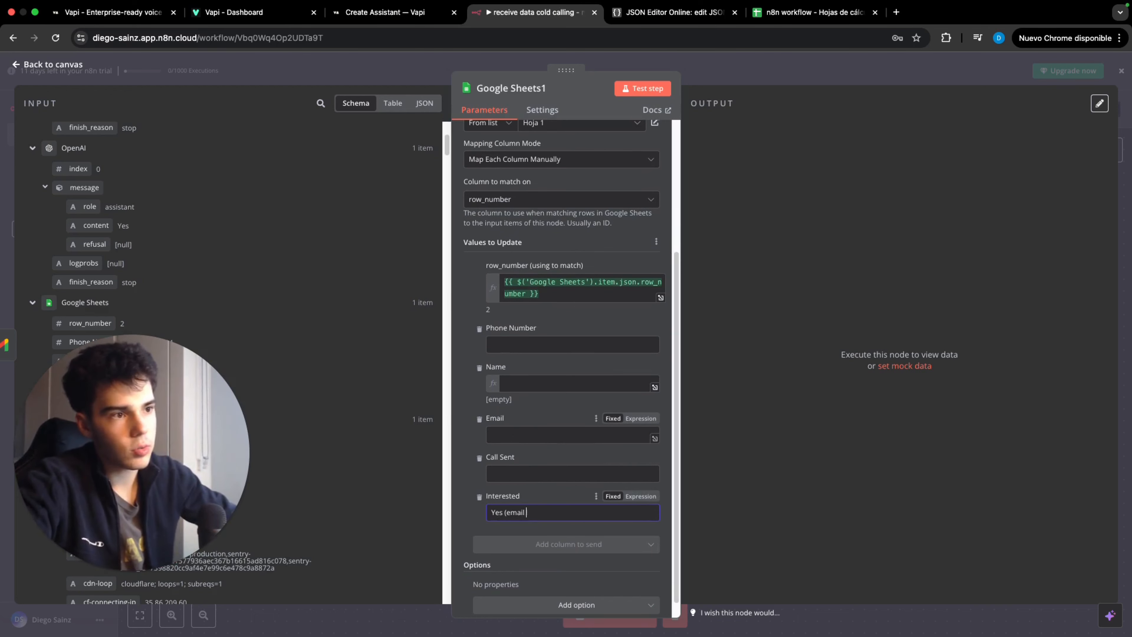
type(" sent)")
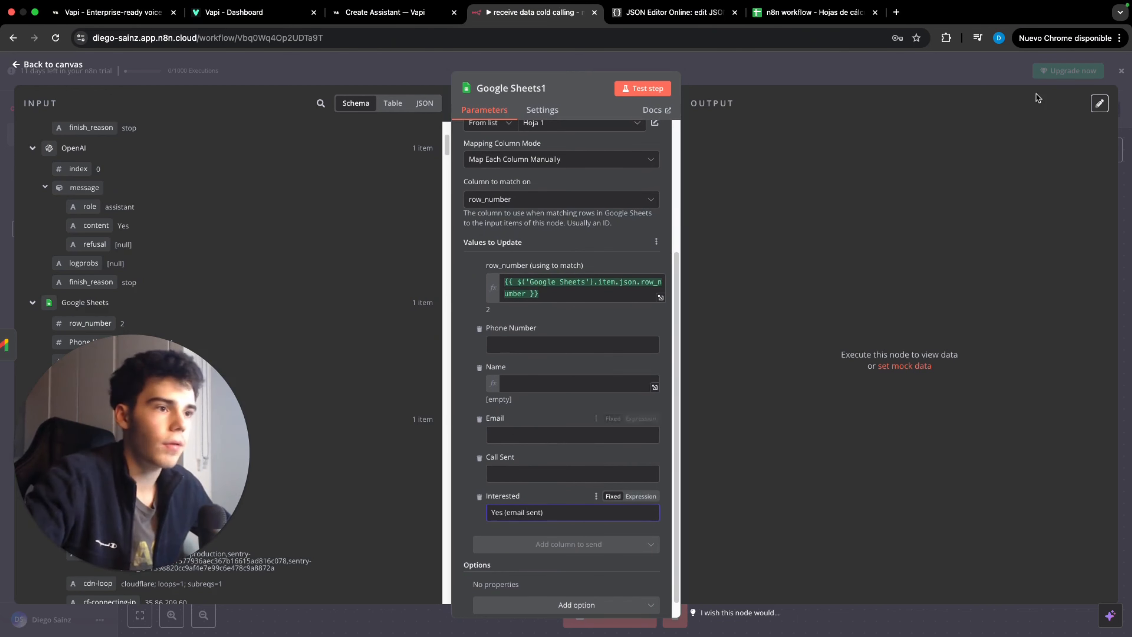
left_click(1120, 75)
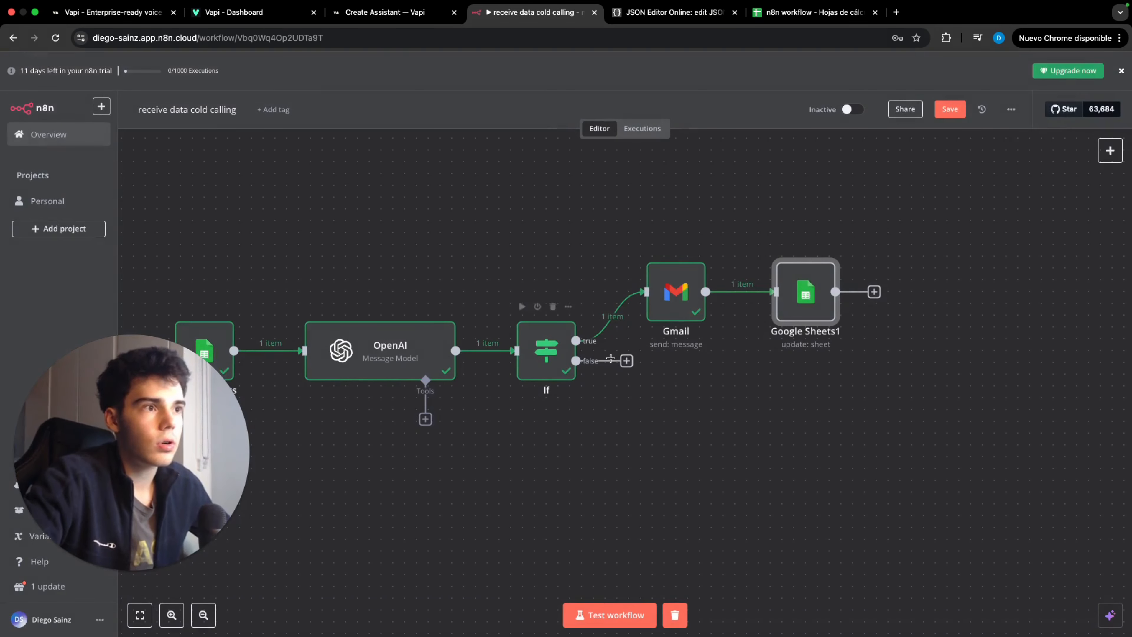
Add a Google Sheets Update row in sheet node on the If node's false branch
left_click(626, 361)
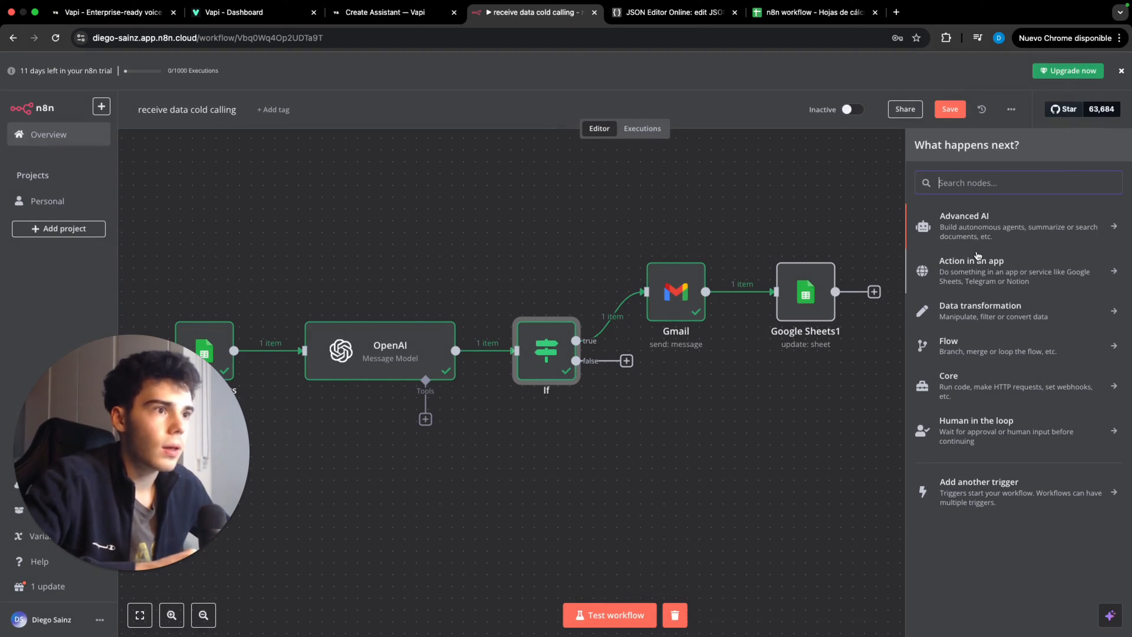
type("go")
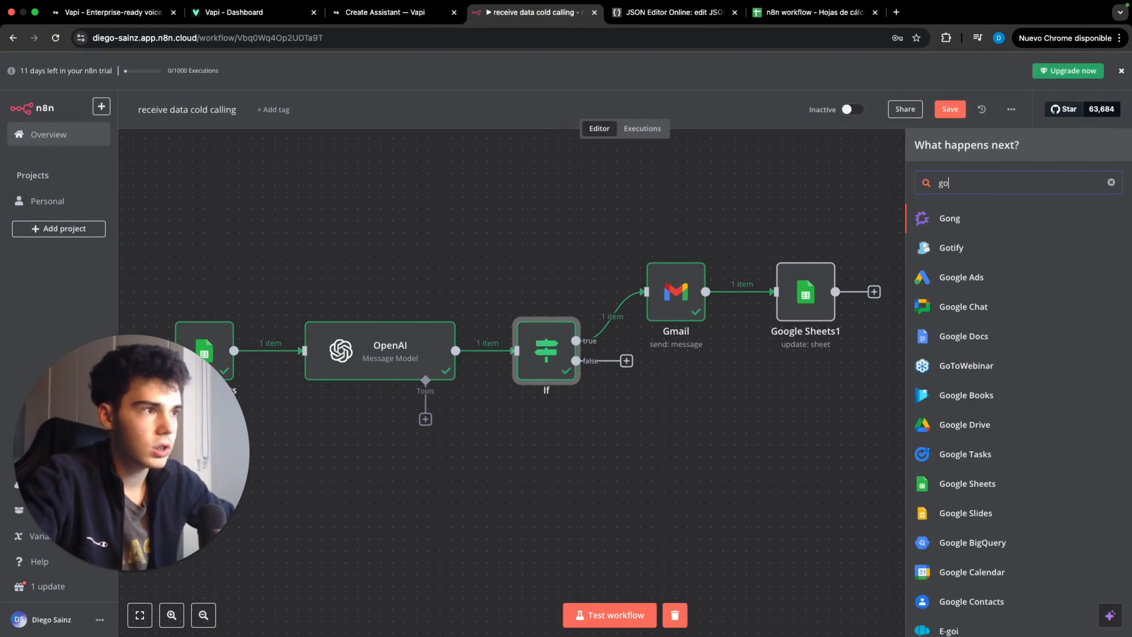
type("ogle sheets")
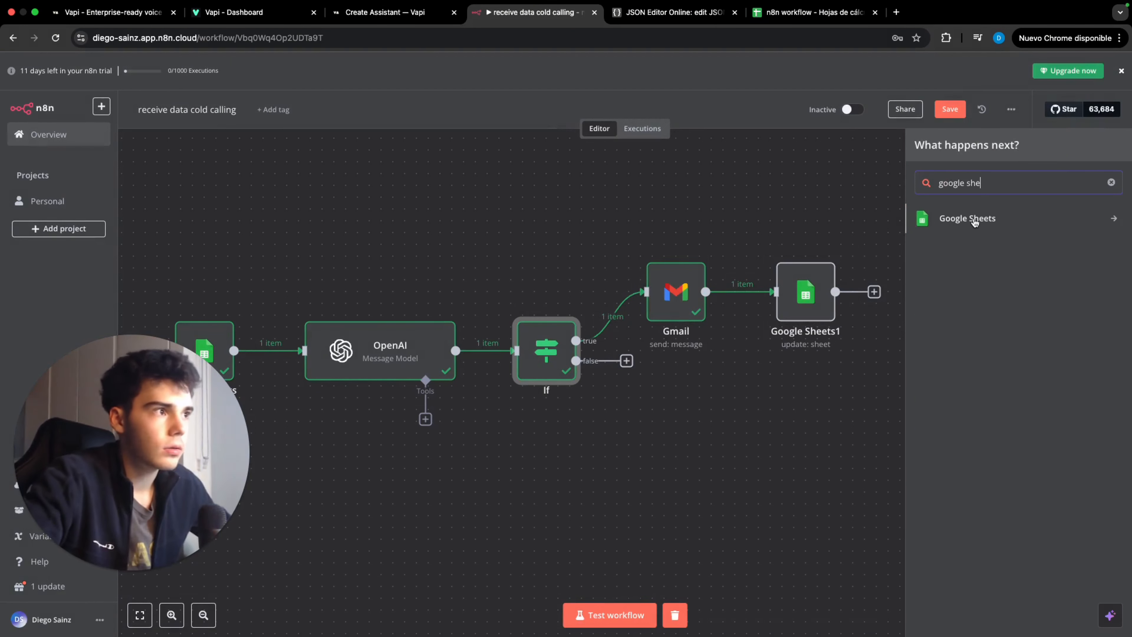
left_click(973, 219)
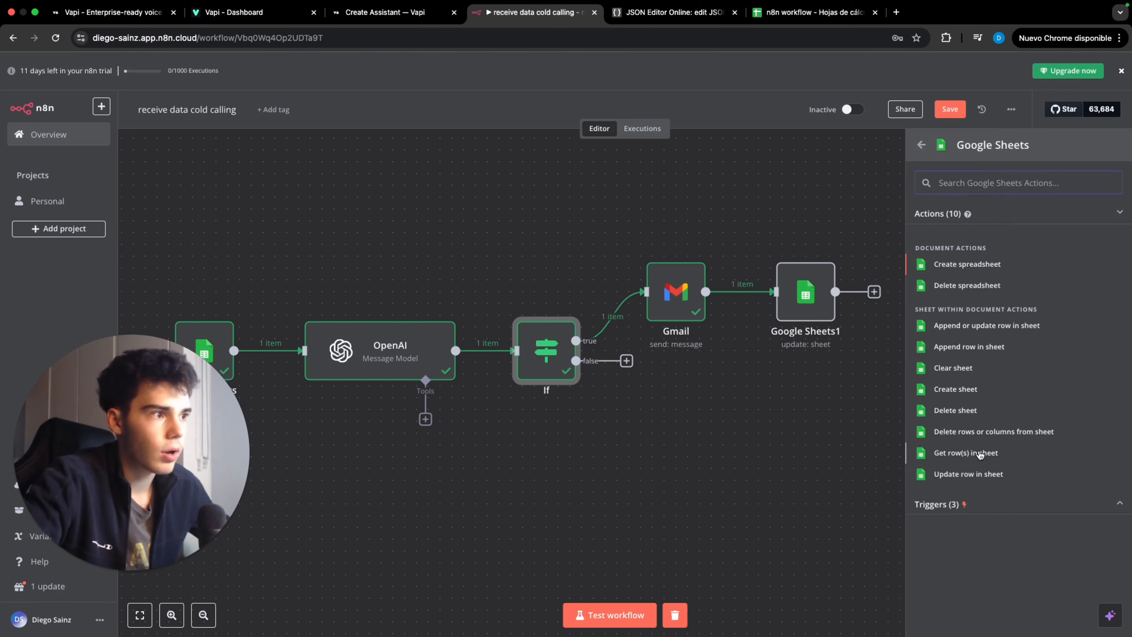
left_click(979, 475)
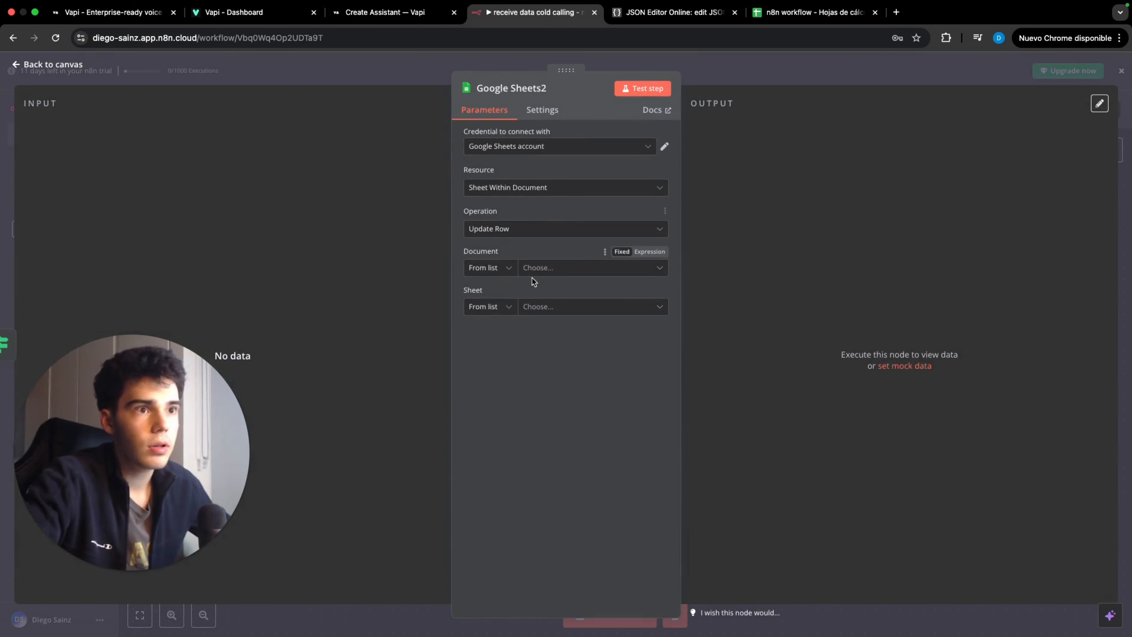
Choose document n8n workflow and sheet Hoja 1, match rows on the row_number column, and close the Google Sheets2 node
left_click(579, 268)
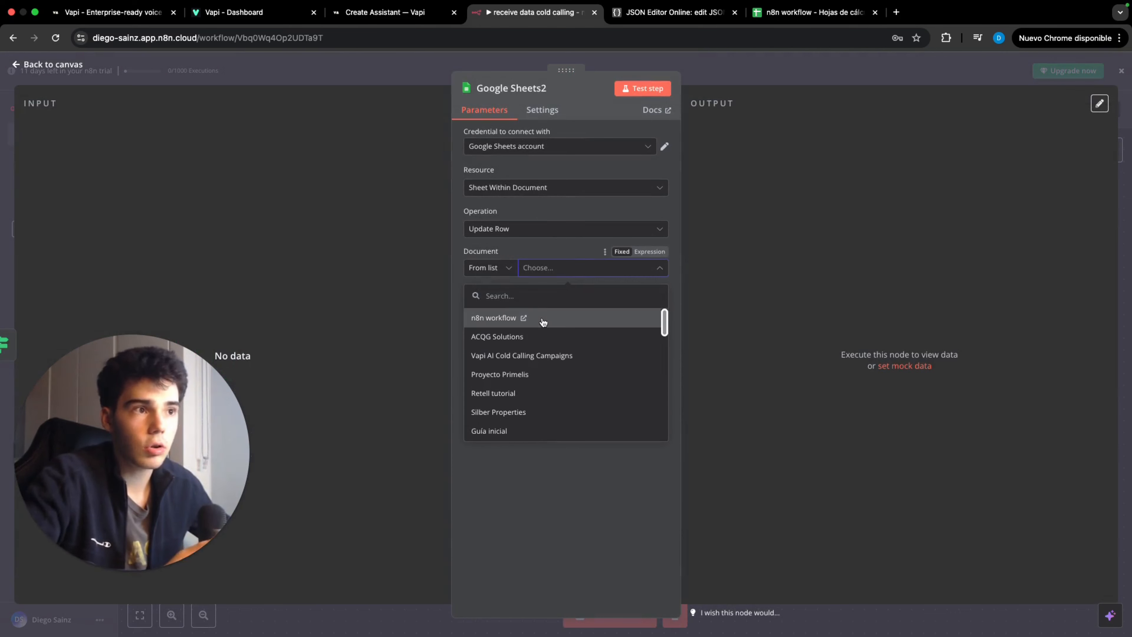
left_click(542, 320)
left_click(564, 308)
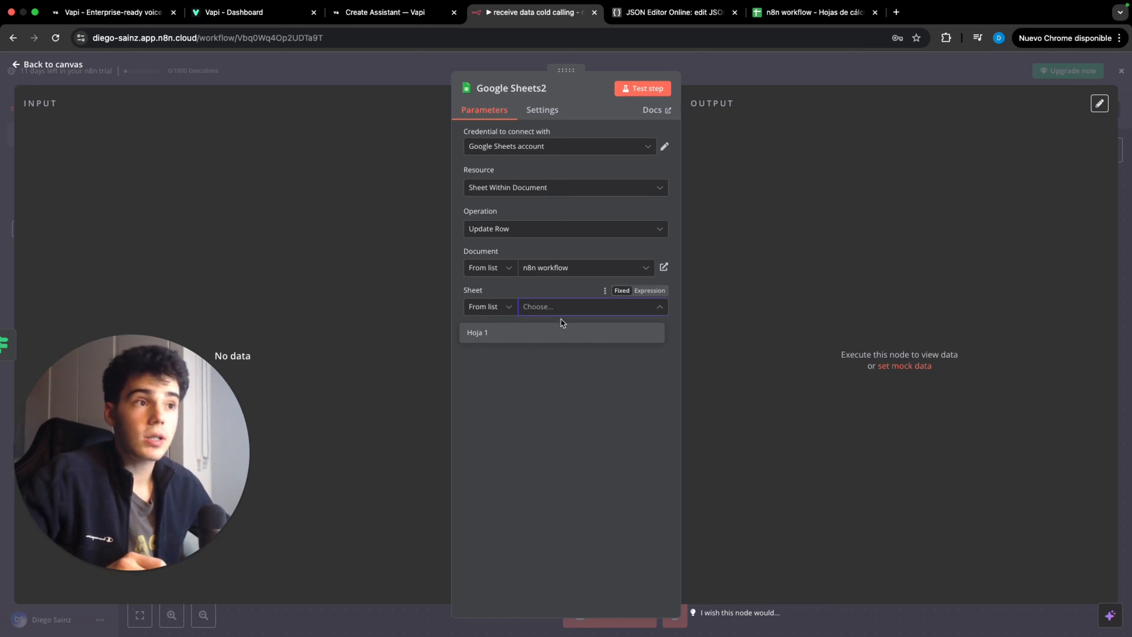
left_click(546, 333)
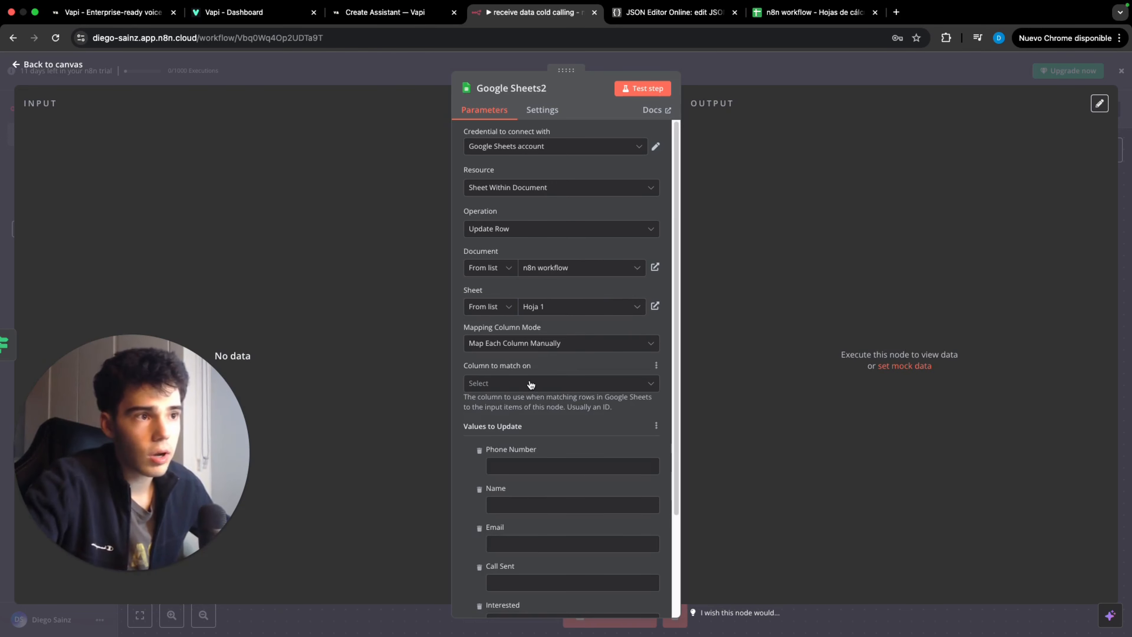
left_click(530, 385)
left_click(551, 513)
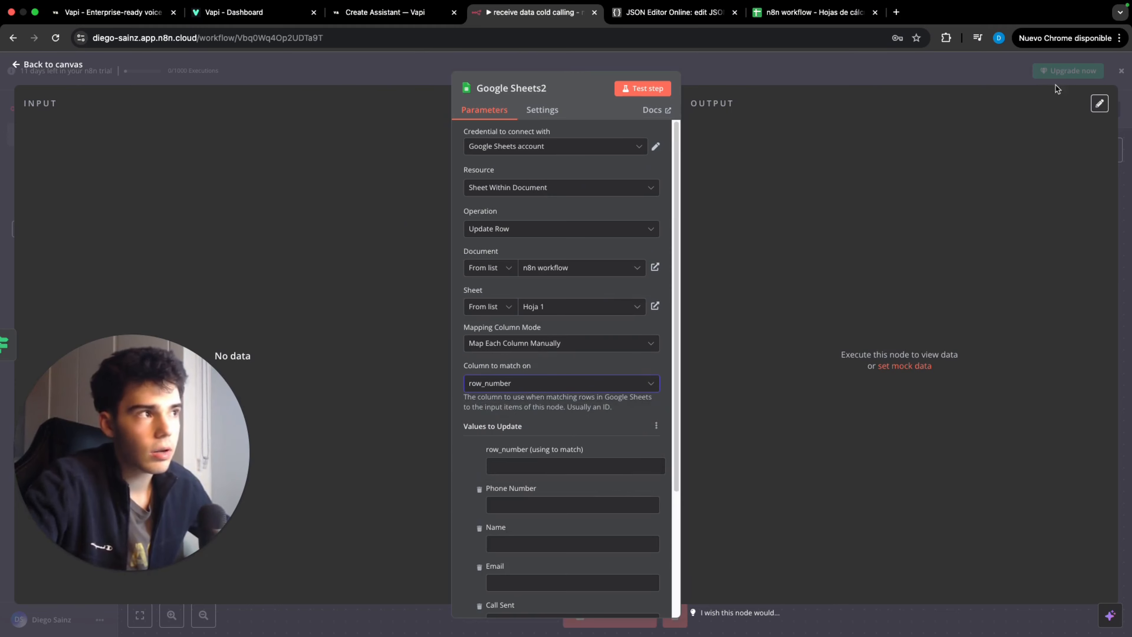
left_click(1121, 70)
Copy the row_number match expression from the Google Sheets1 node into the same field of the Google Sheets2 node
left_click(805, 290)
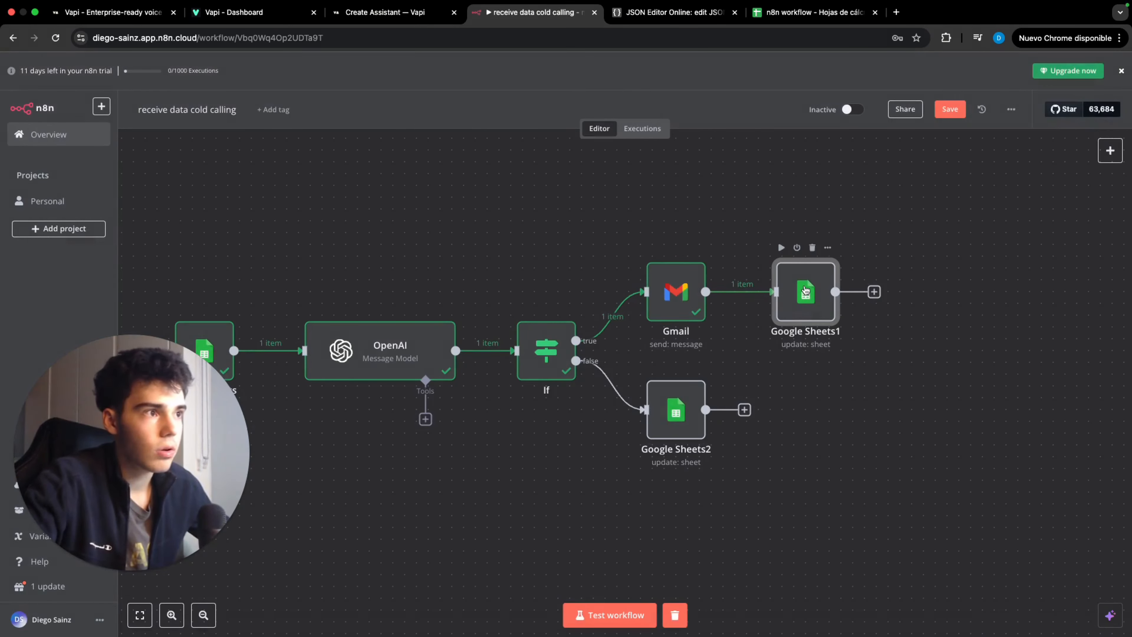
double_click(804, 290)
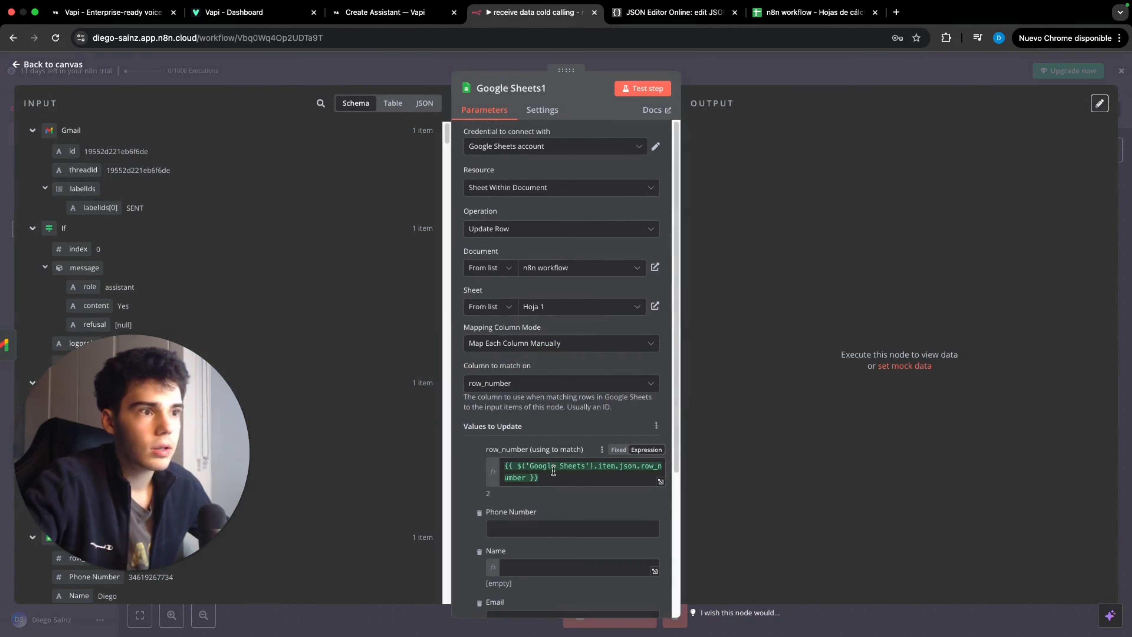
left_click_drag(551, 478, 505, 463)
key("super+c")
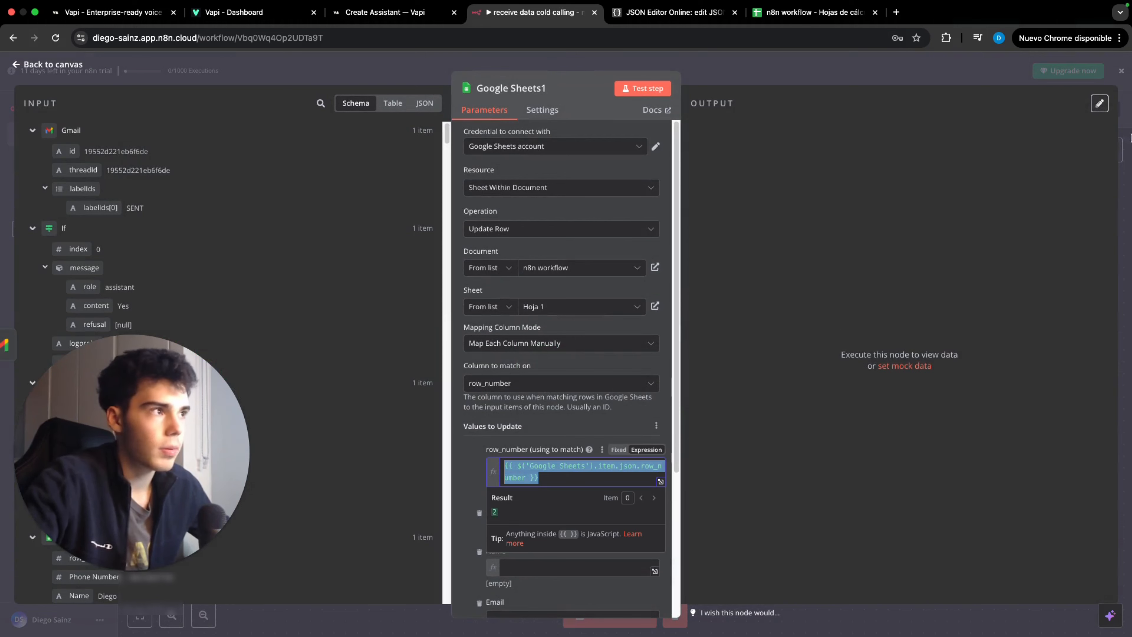
left_click(1121, 71)
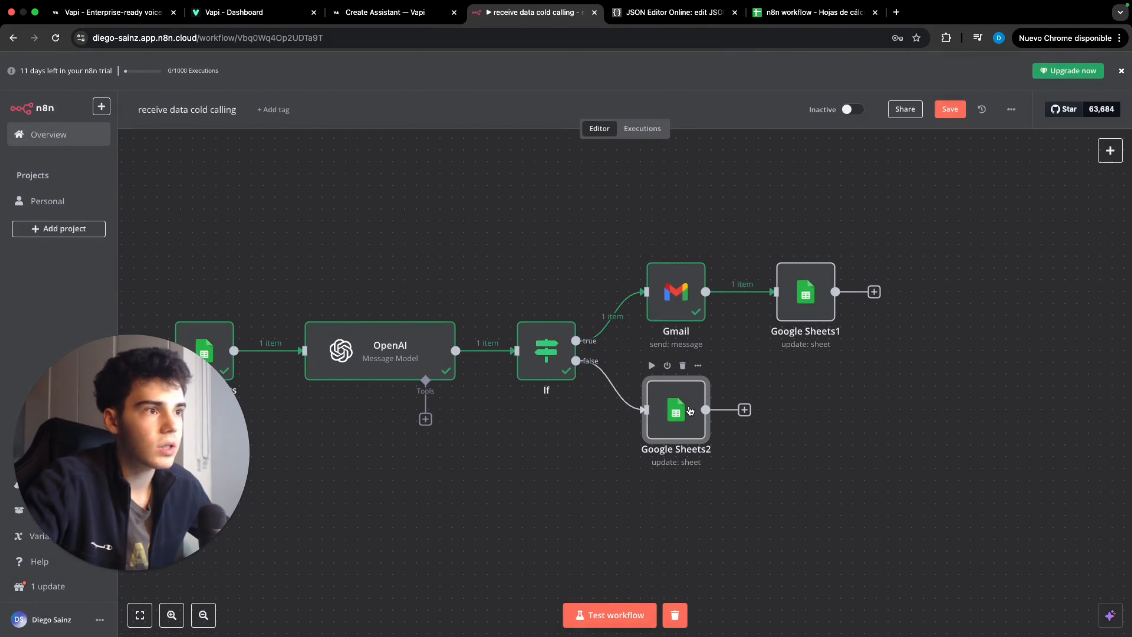
double_click(658, 414)
left_click(561, 470)
key("super+v")
scroll(561, 387, "down", 2)
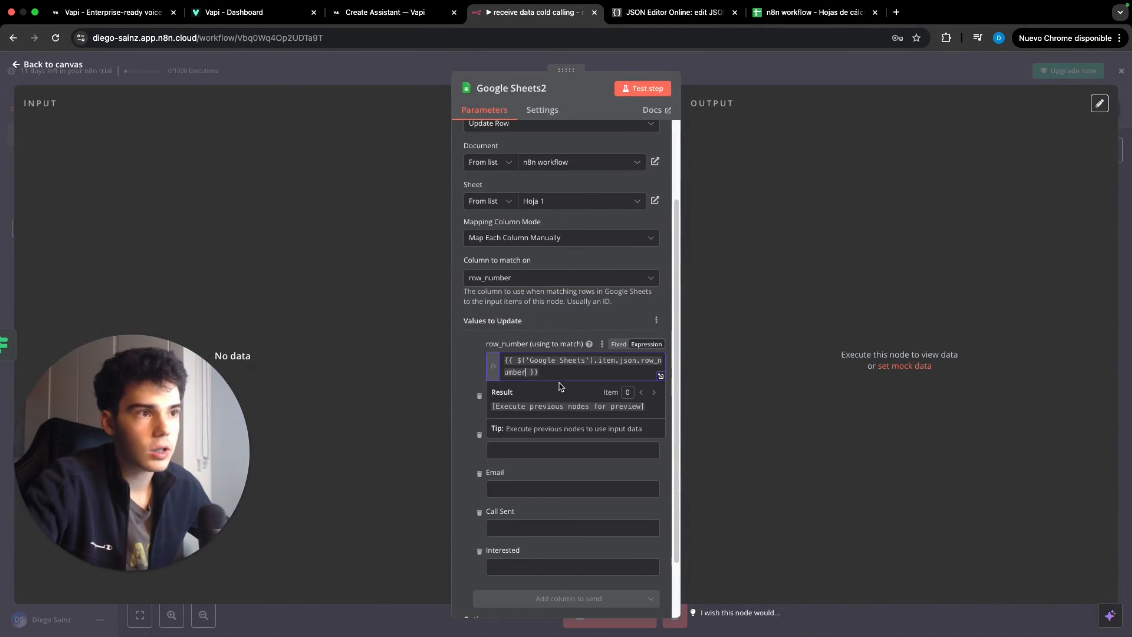
left_click(456, 381)
Set the Interested column value to "No" in the Google Sheets2 node
scroll(505, 394, "down", 2)
left_click(518, 495)
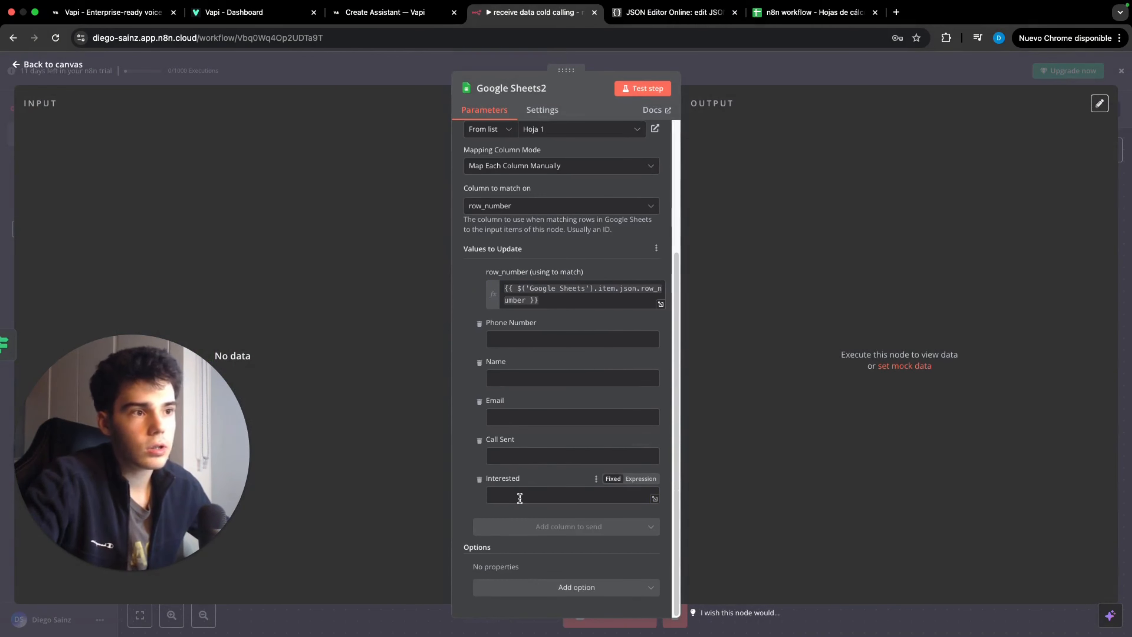
type("No")
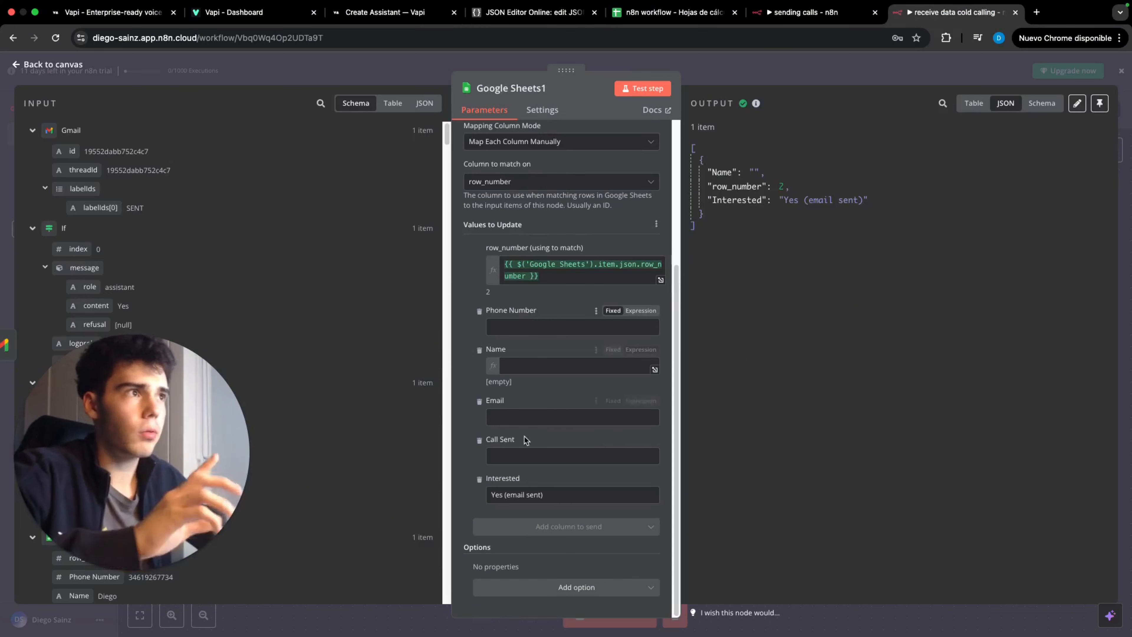
In Google Sheets1, set Call Sent to "Call sent", map Name to the Google Sheets Name field, and close the node
left_click(518, 451)
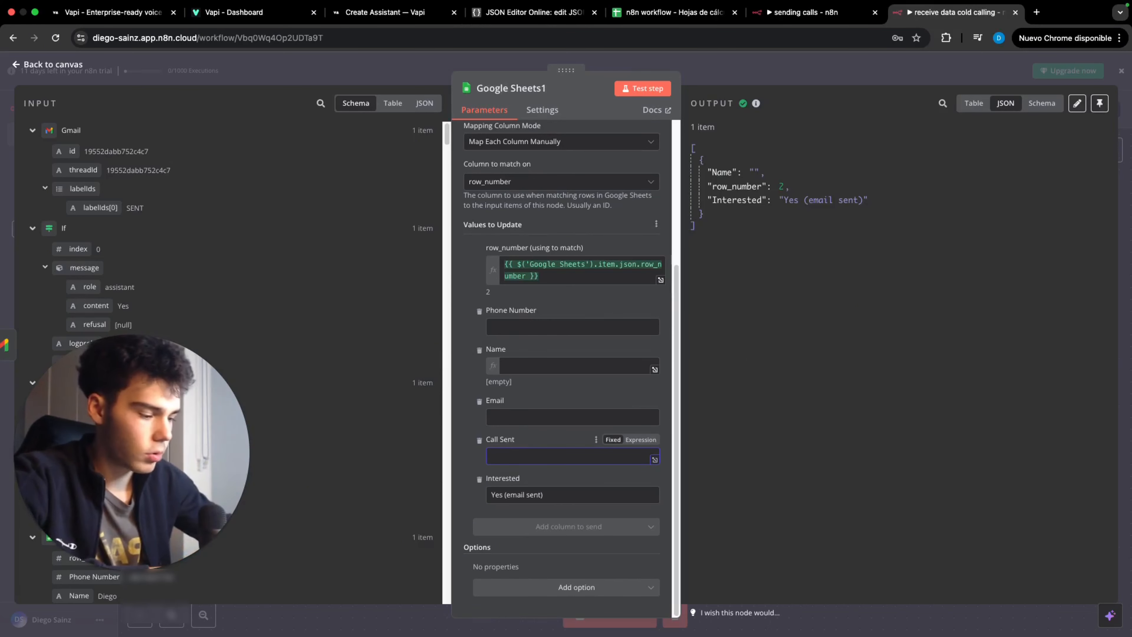
type("Call sent")
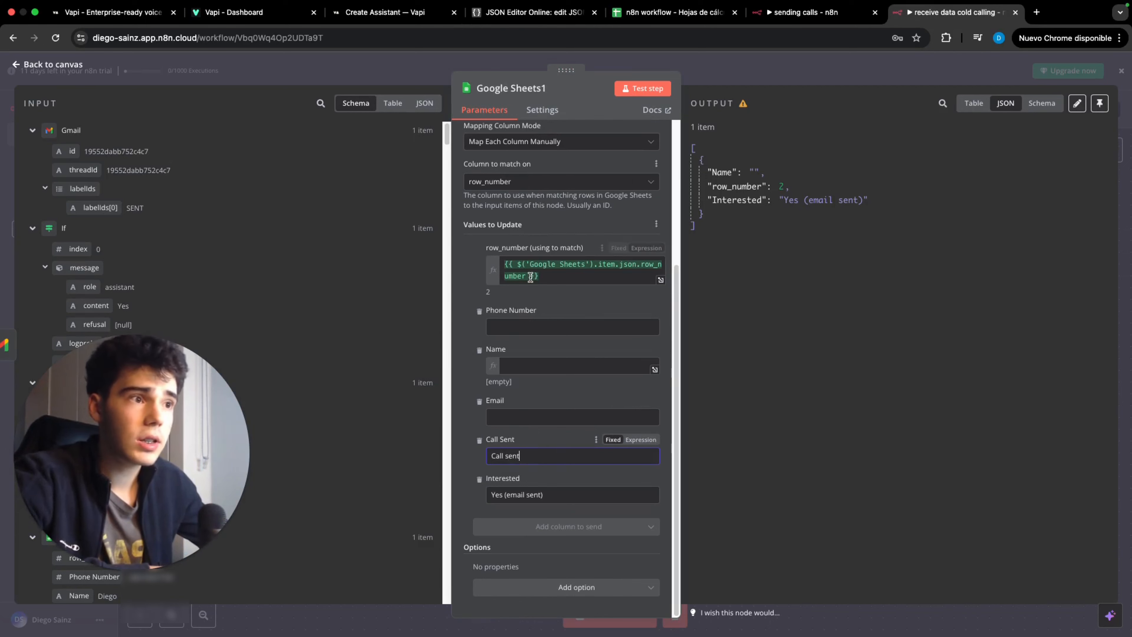
left_click(541, 364)
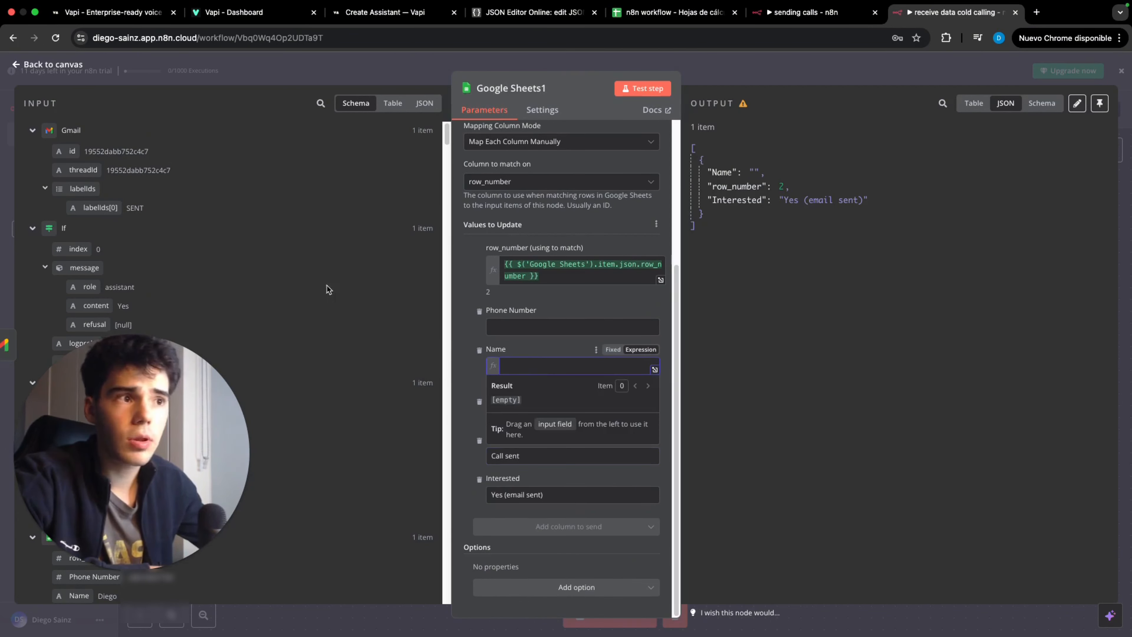
left_click_drag(79, 596, 575, 366)
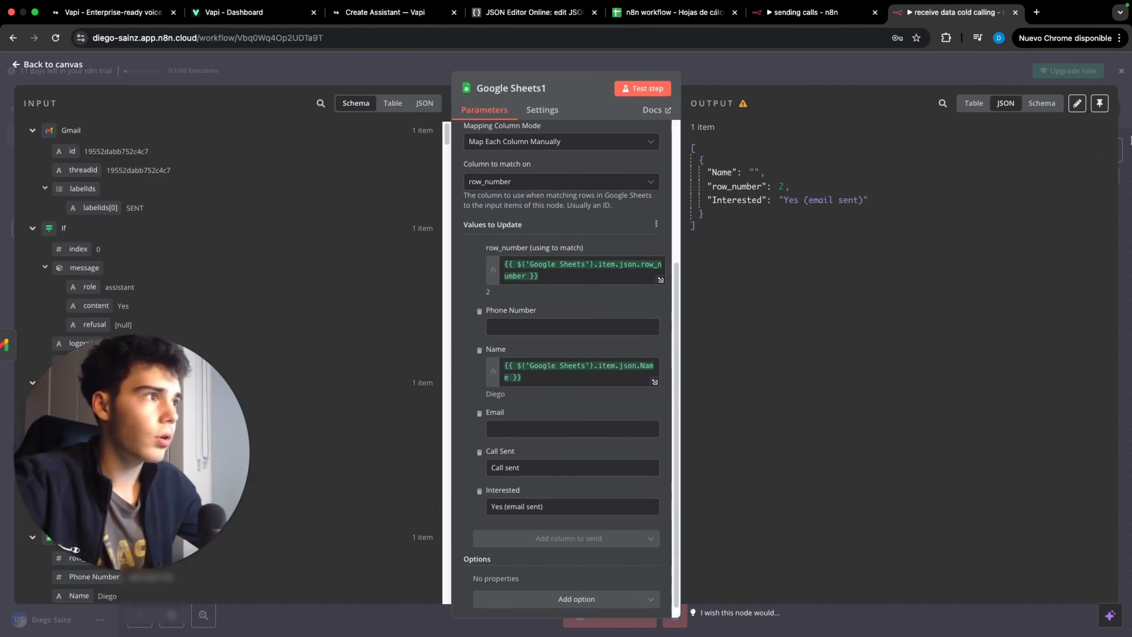
left_click(1123, 72)
Start test runs of both the sending calls workflow and the receive data cold calling workflow
key("ctrl+shift+Tab")
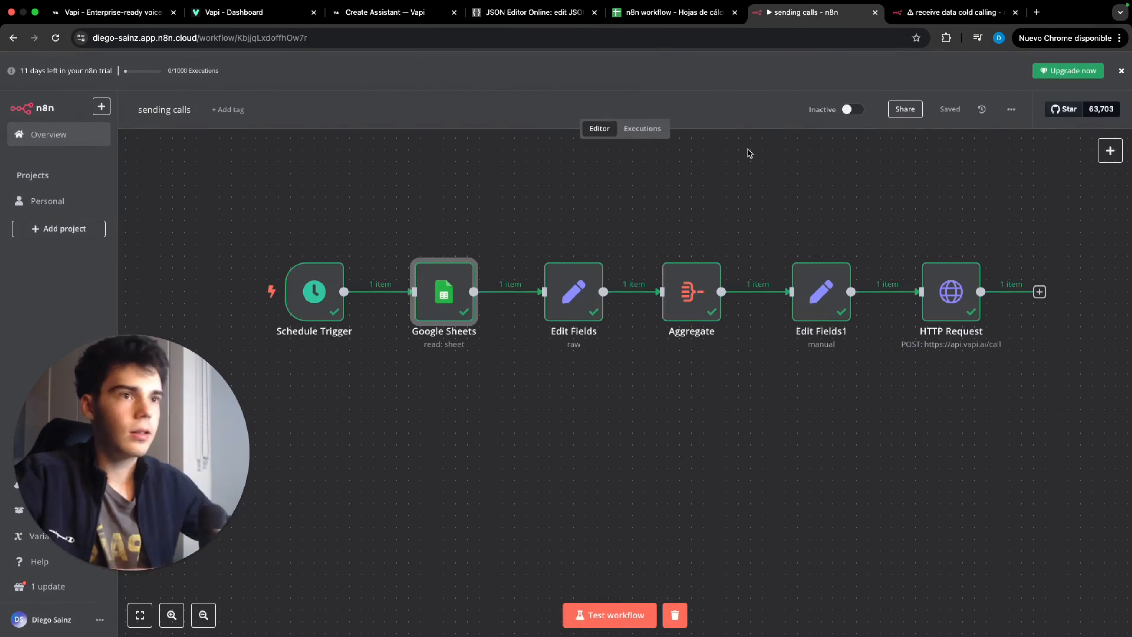
left_click(625, 614)
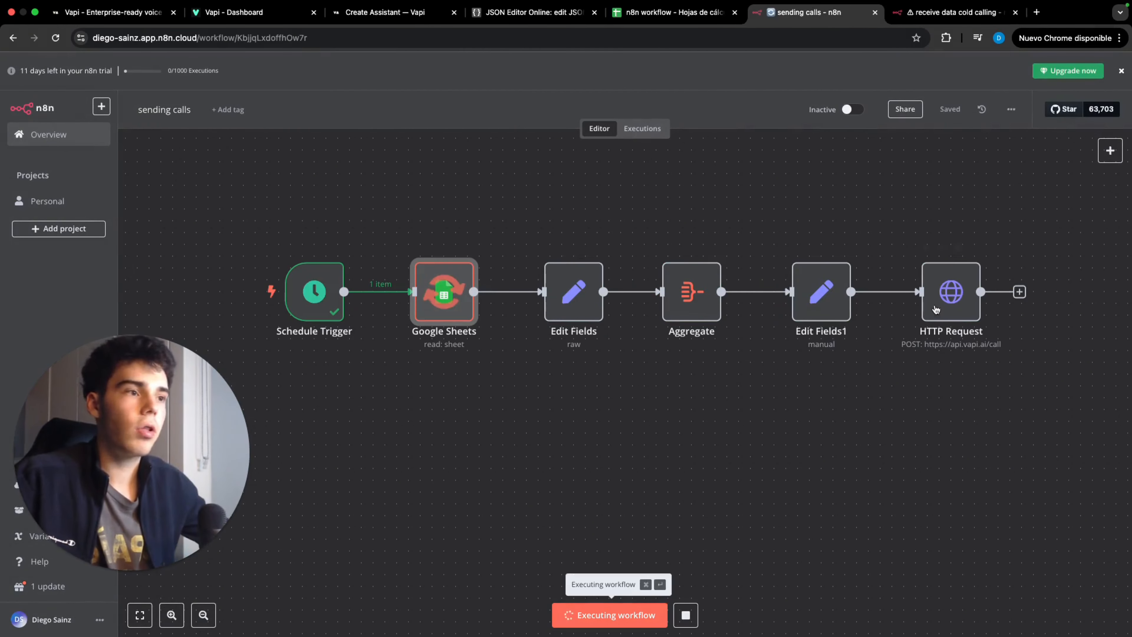
left_click(951, 13)
left_click(629, 617)
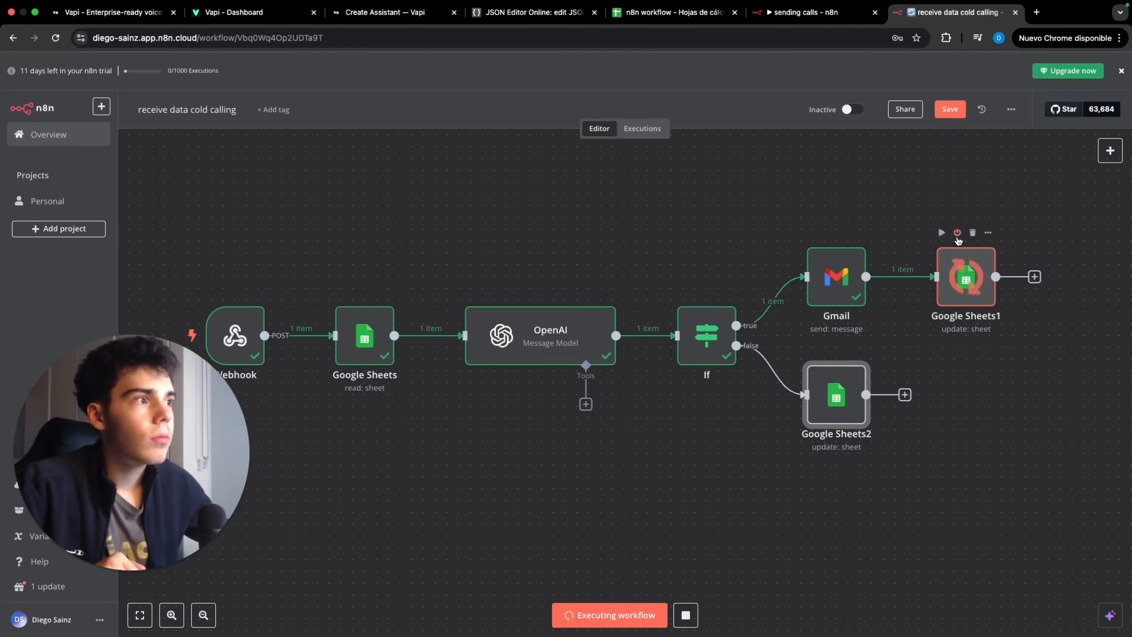
Check the lead's row in the n8n workflow spreadsheet and the "More information" email in Gmail, and return to the sending calls workflow
left_click(675, 17)
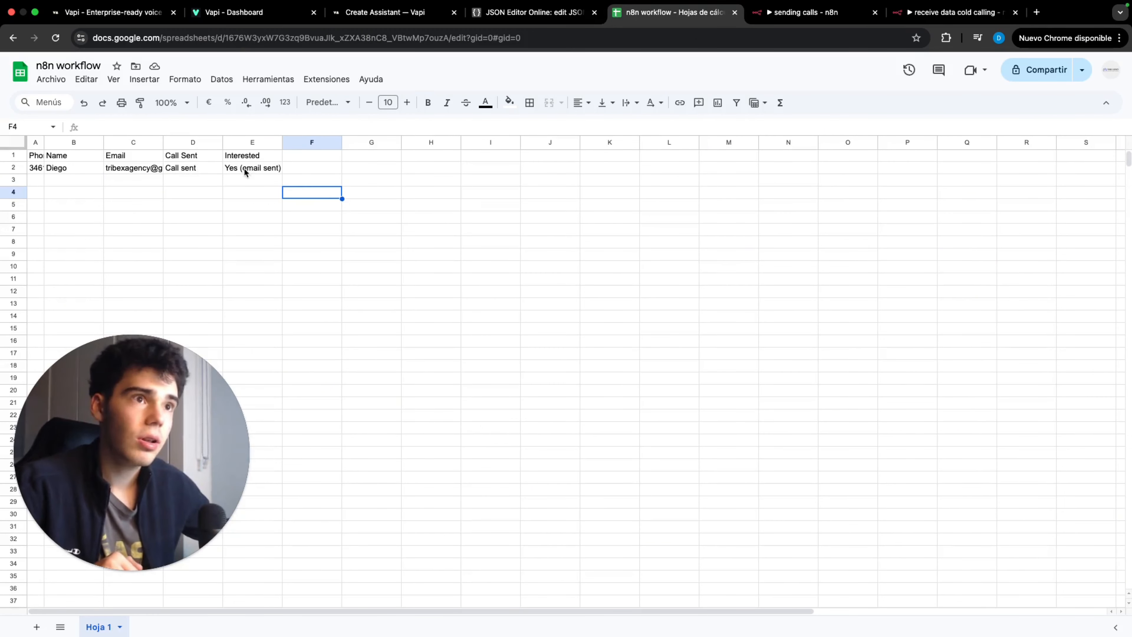
left_click(1037, 13)
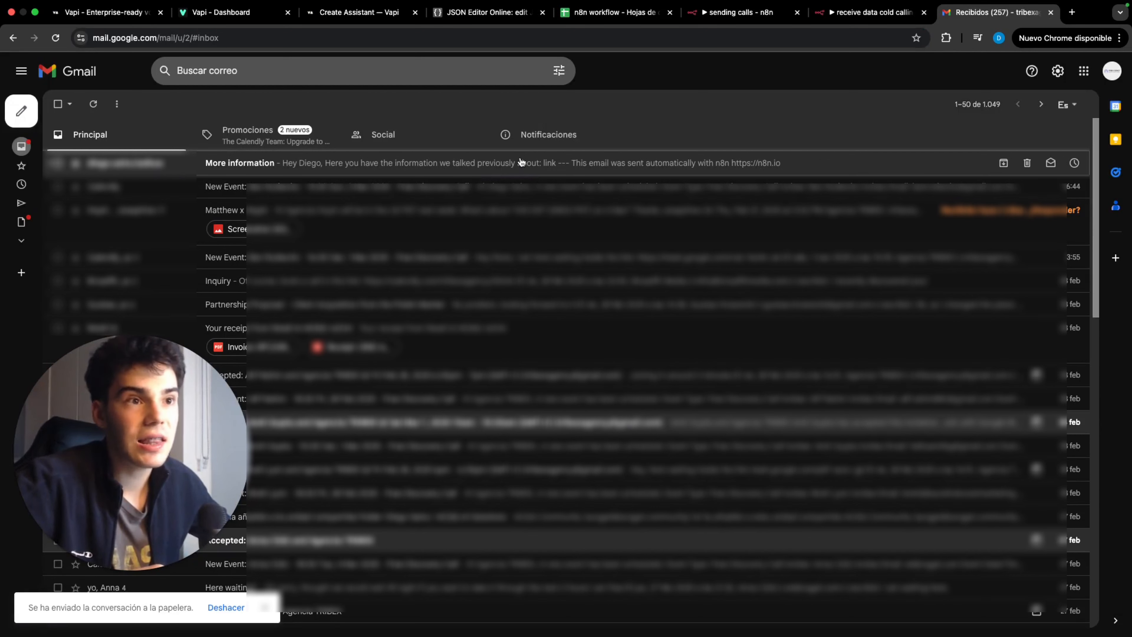
left_click(522, 162)
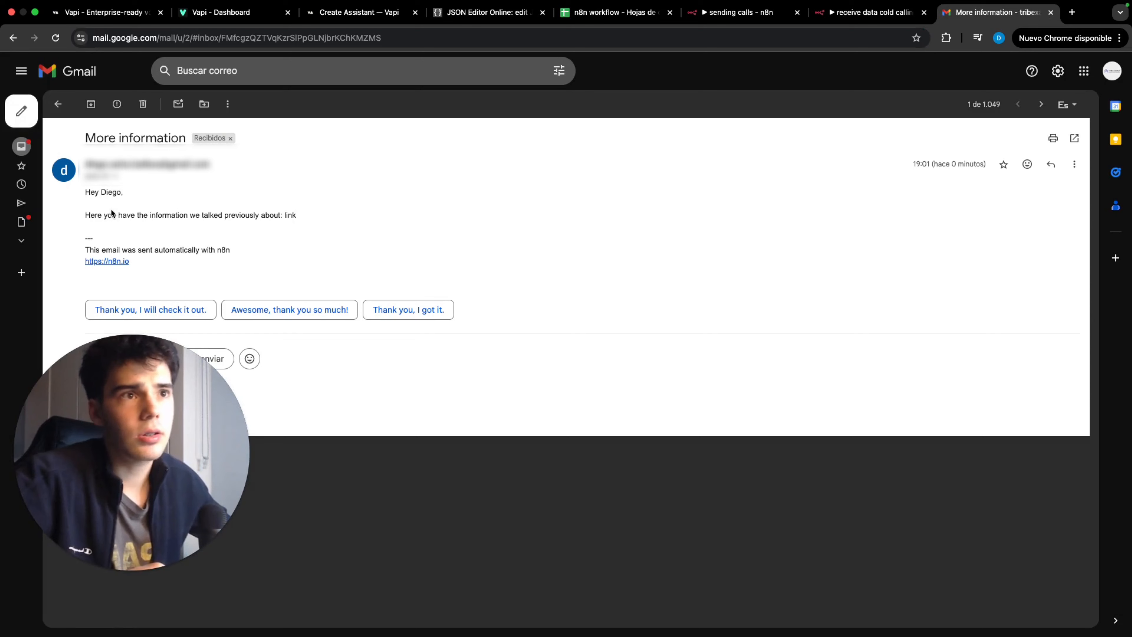
left_click_drag(303, 215, 204, 215)
left_click(218, 216)
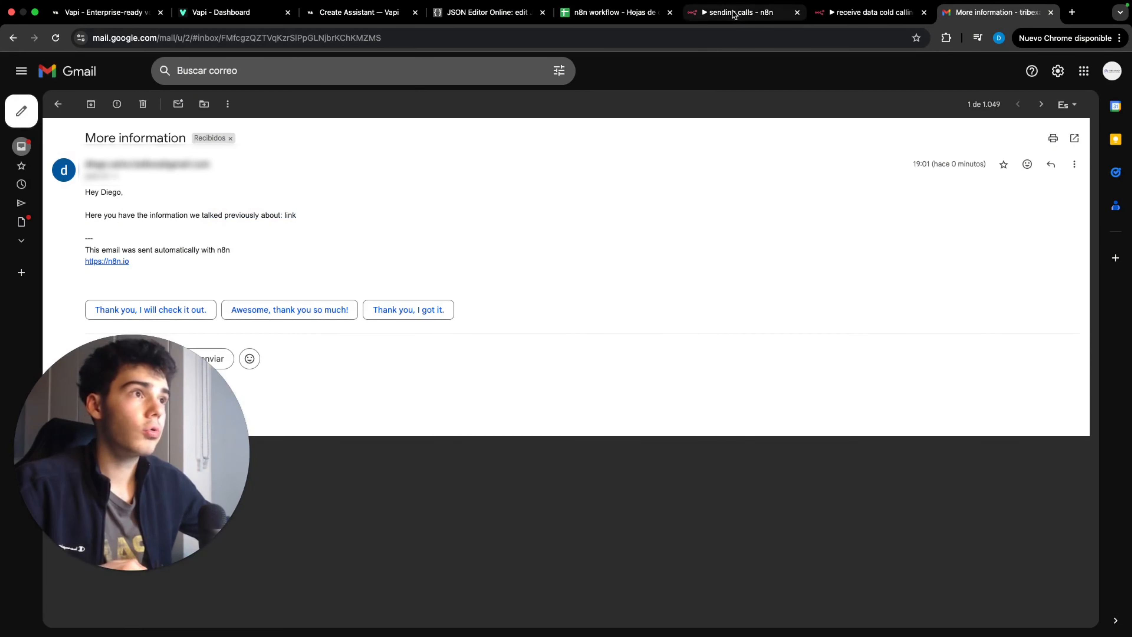
left_click(740, 16)
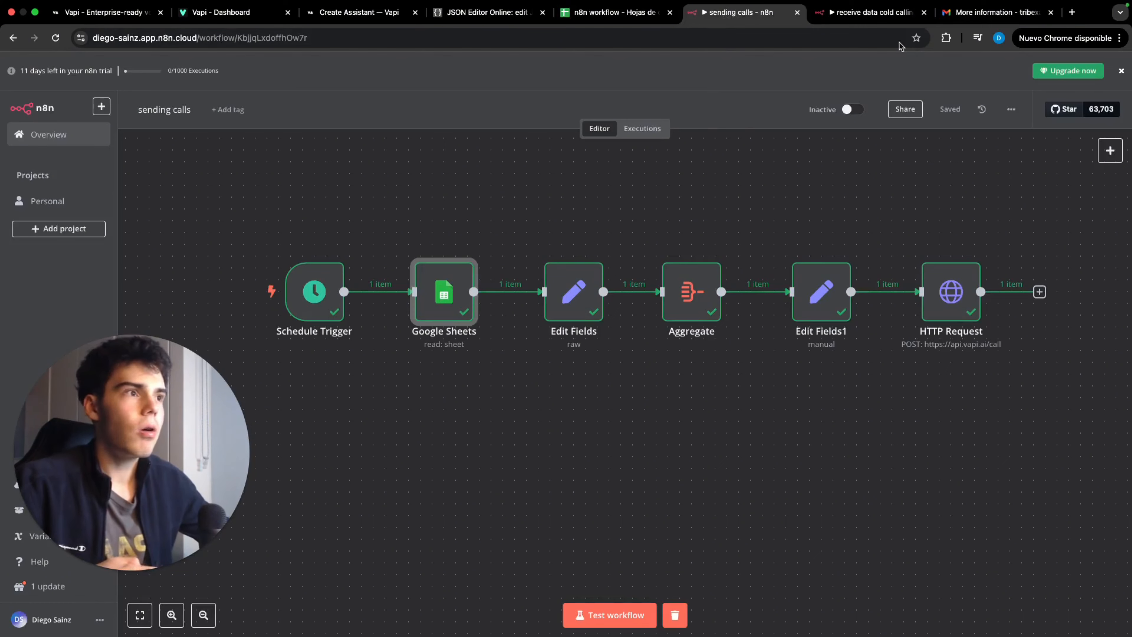